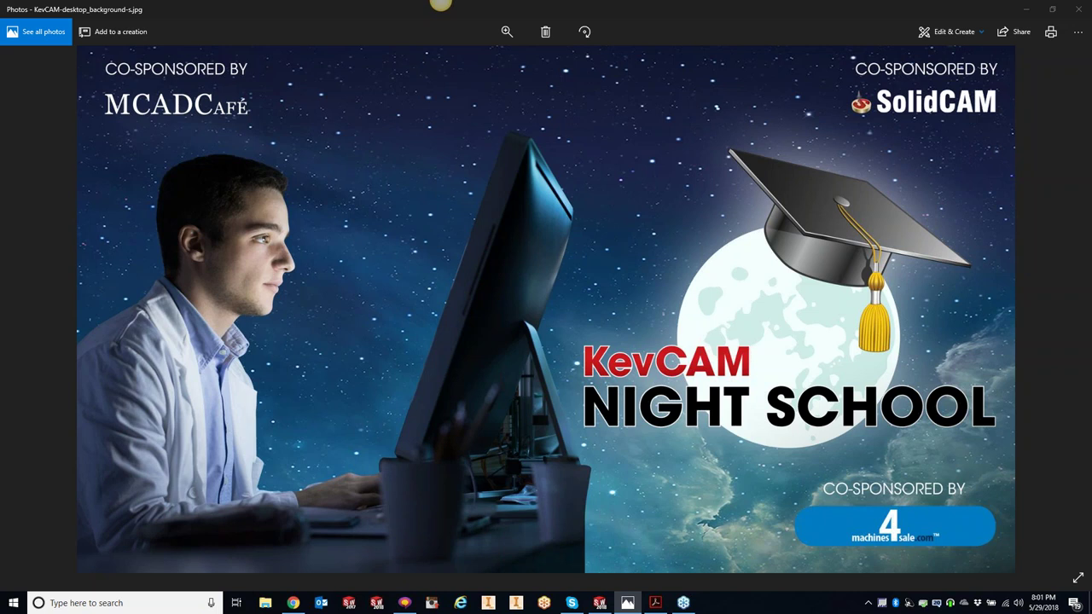
Close the class-topic PDF and minimize the photo viewer to return to the 2_5D_Milling_1 assembly in SOLIDWORKS.
key(alt+Tab)
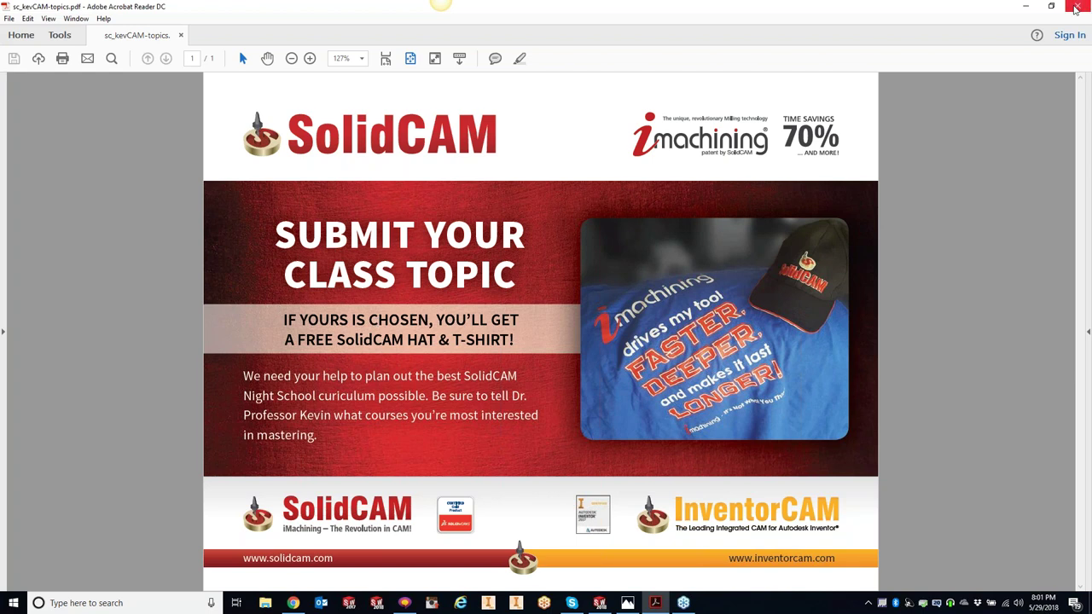
click(1076, 7)
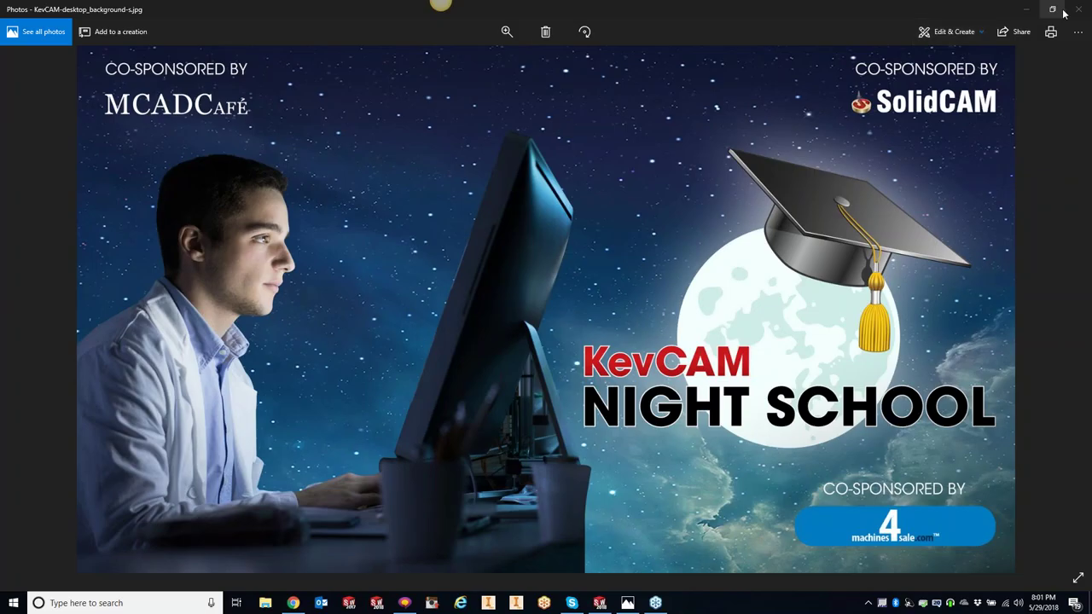
click(1071, 9)
click(1026, 8)
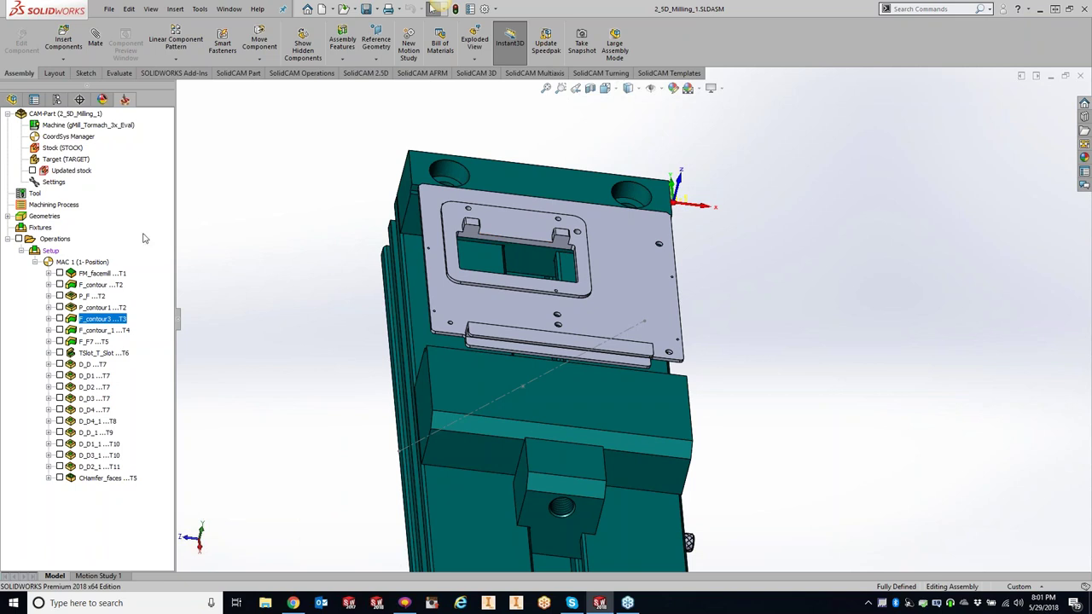
Start the simulation of all CAM operations and move the Simulation window clear of the model.
click(58, 240)
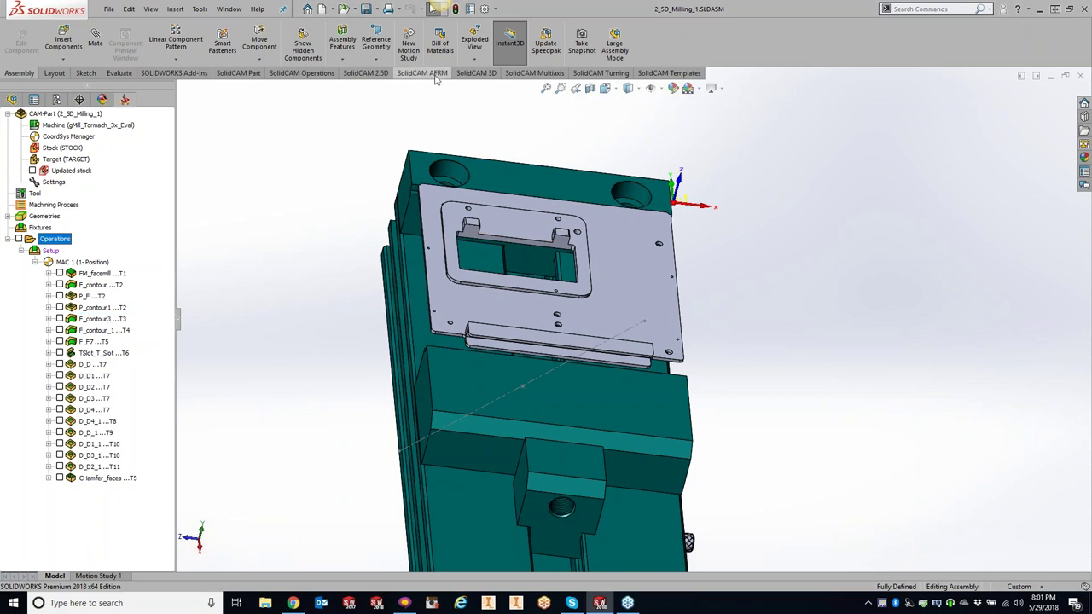
click(300, 75)
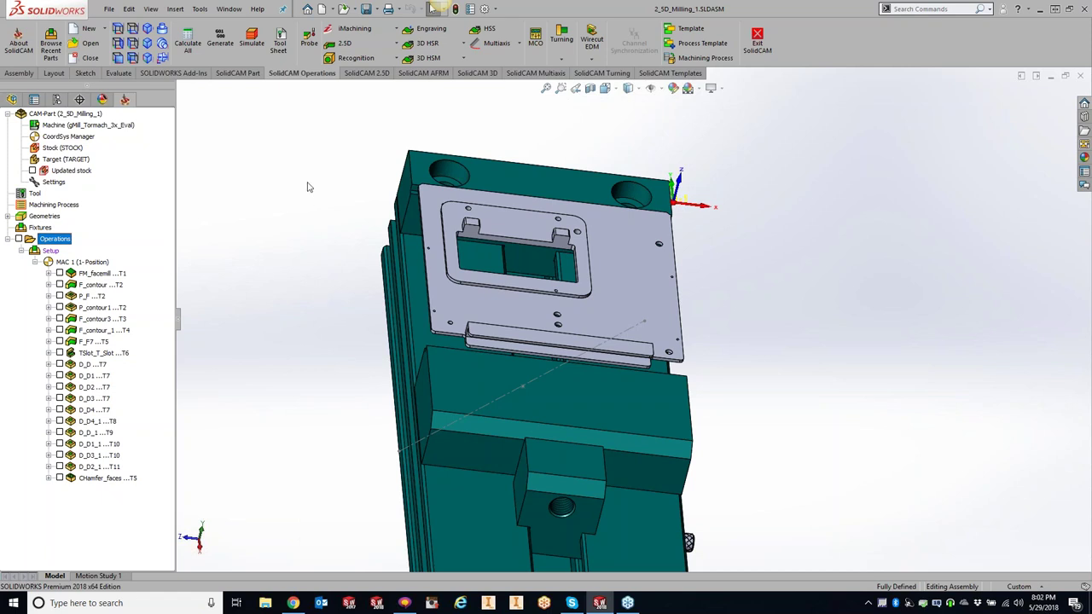
right_click(65, 240)
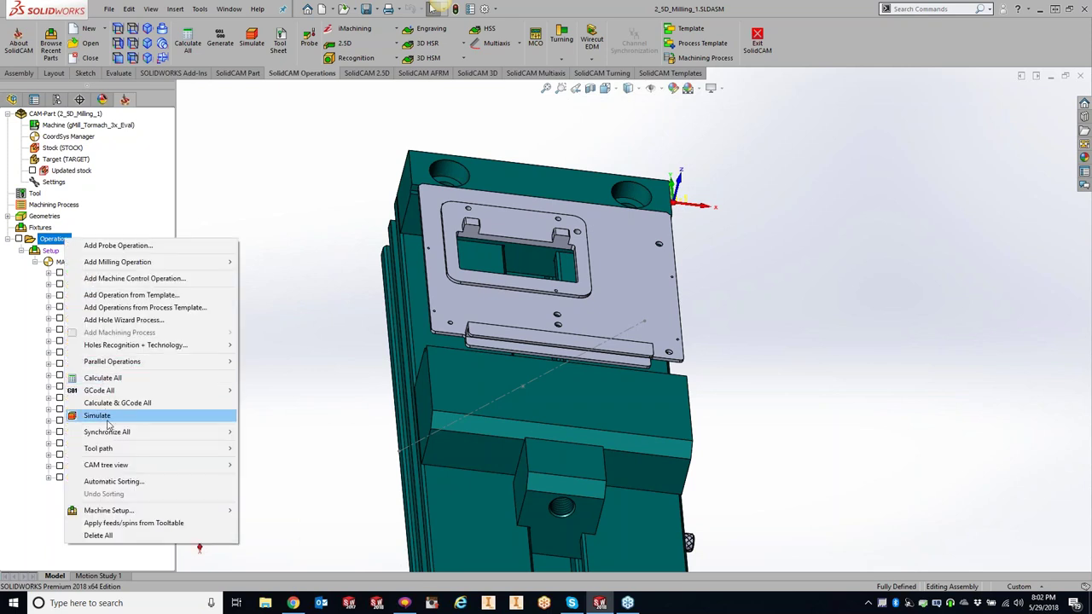
click(97, 416)
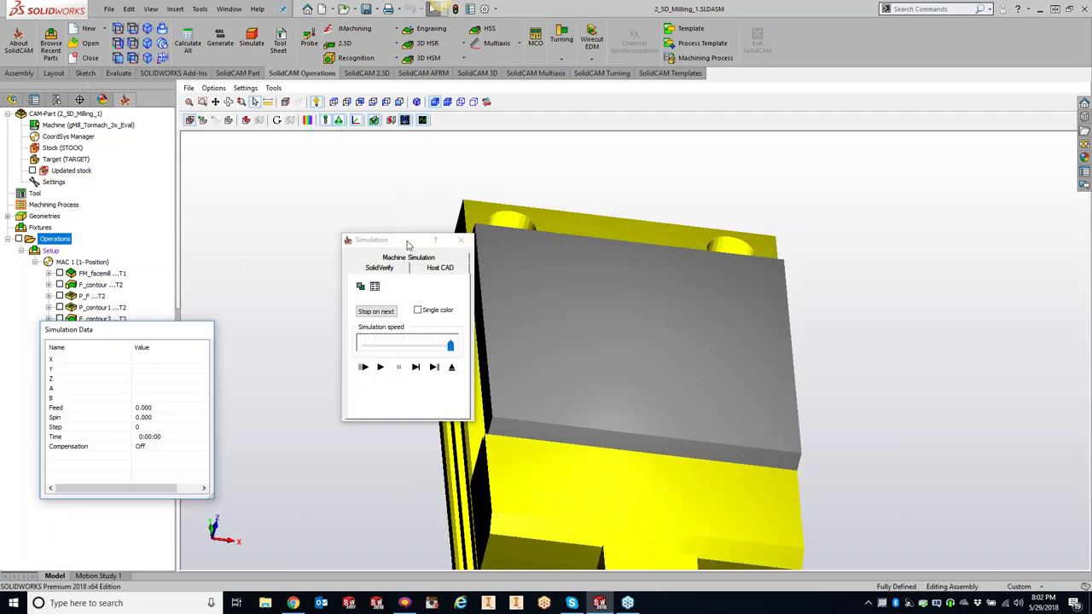
drag(404, 240, 101, 136)
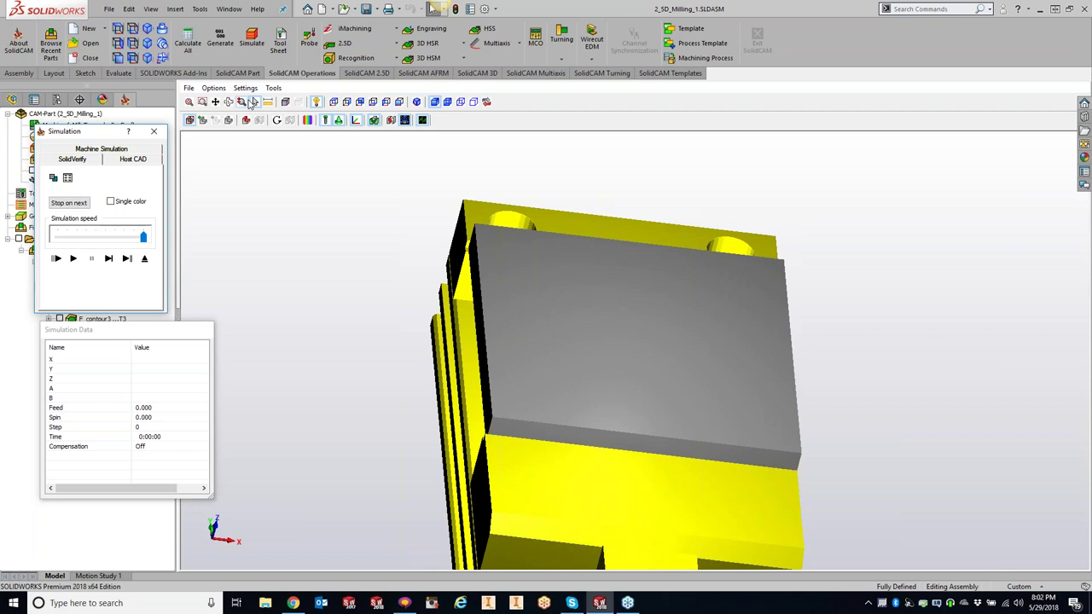
Review the simulation's commands for opening, saving, comparing and measuring the machined stock.
click(188, 89)
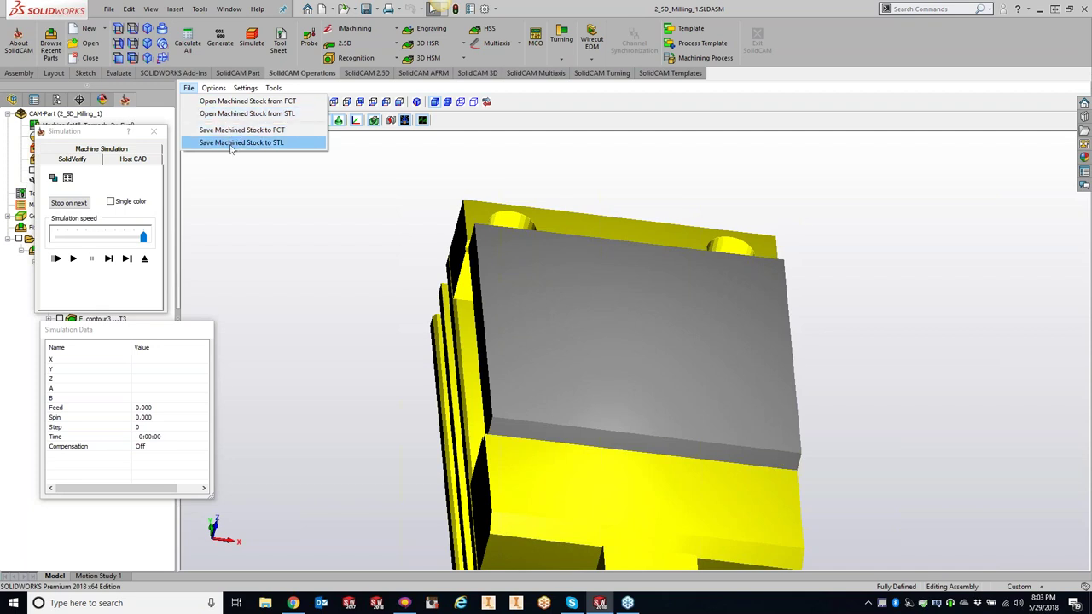
click(234, 196)
click(215, 89)
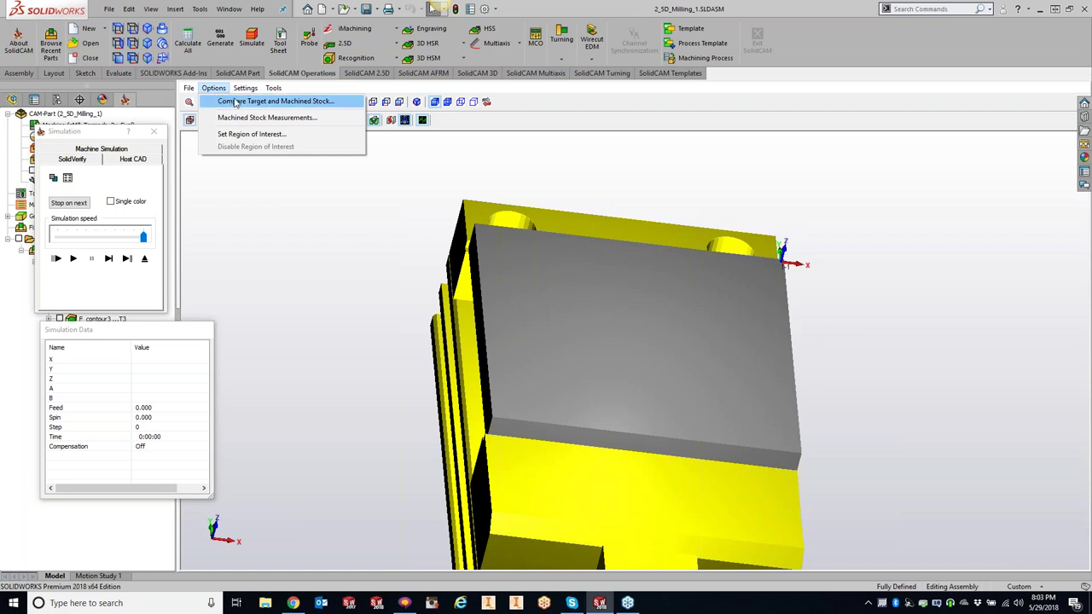
click(236, 102)
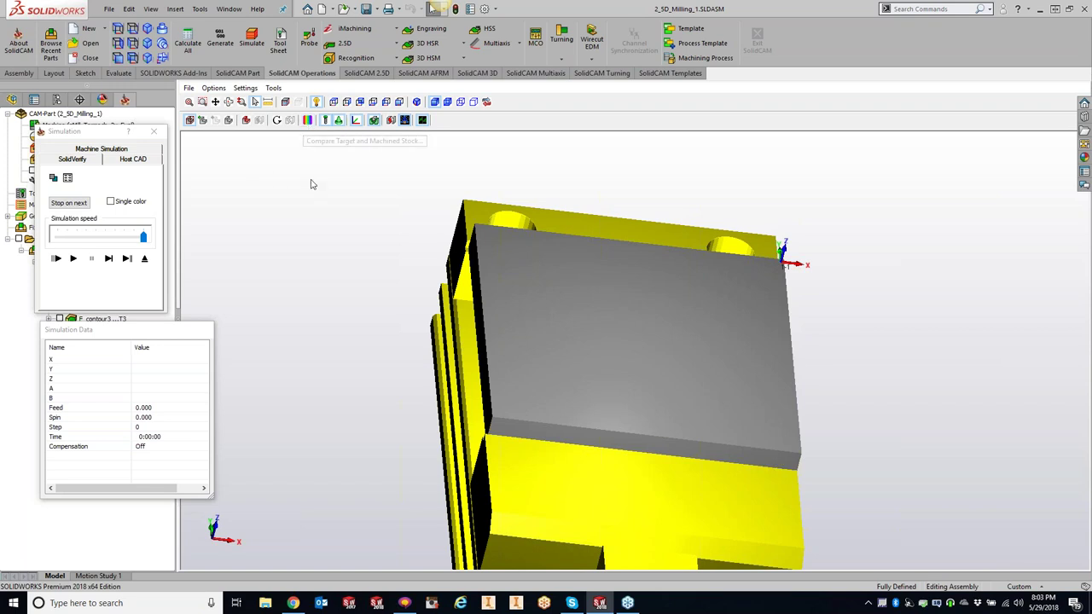
click(214, 90)
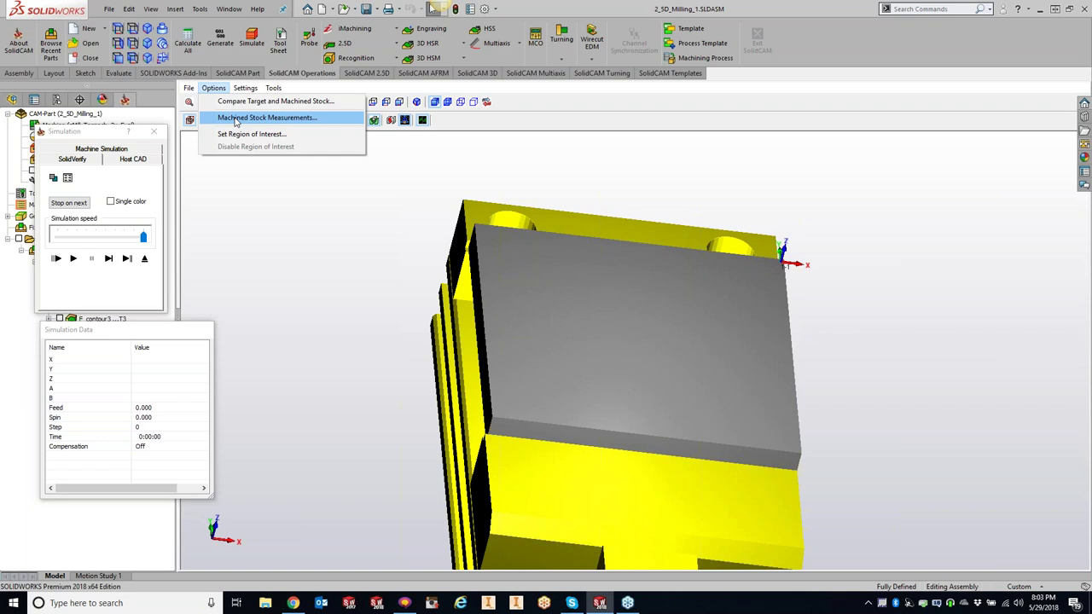
click(267, 280)
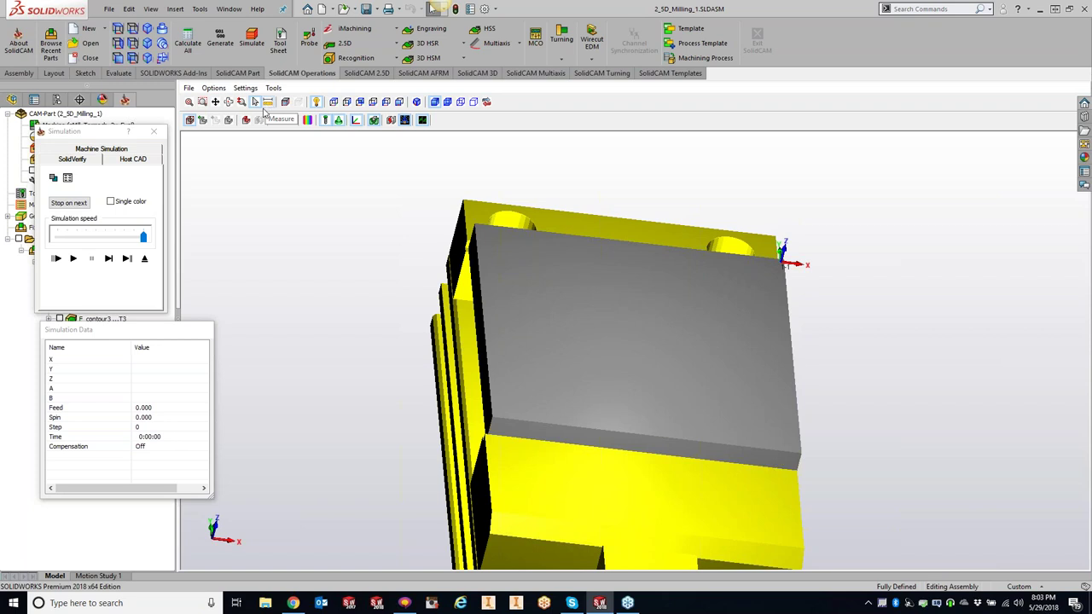
View the Region of Interest box limits around the stock and close the dialog without changes.
click(215, 89)
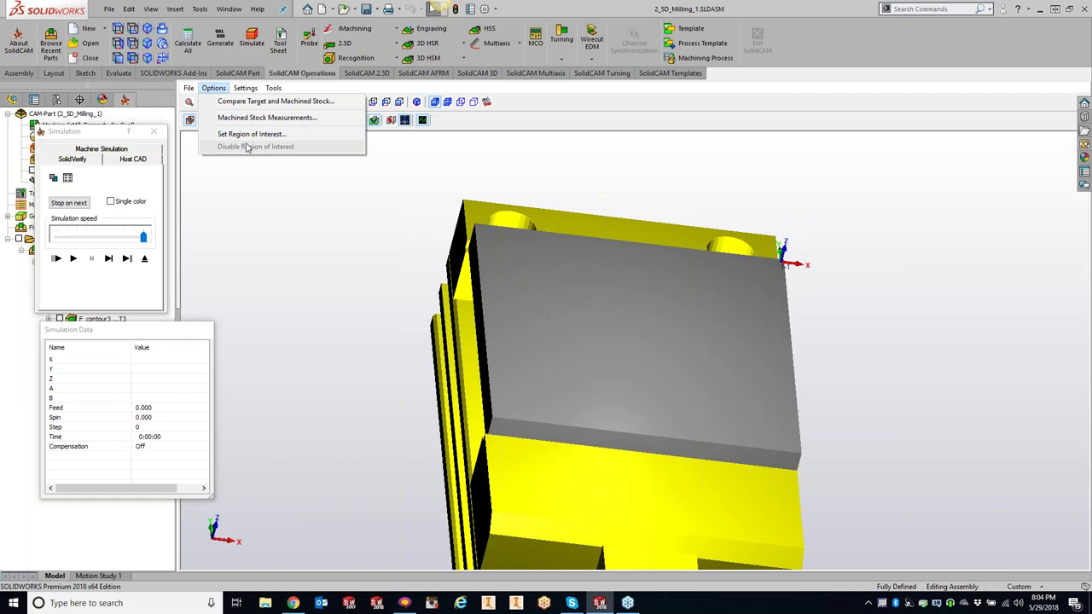
click(249, 134)
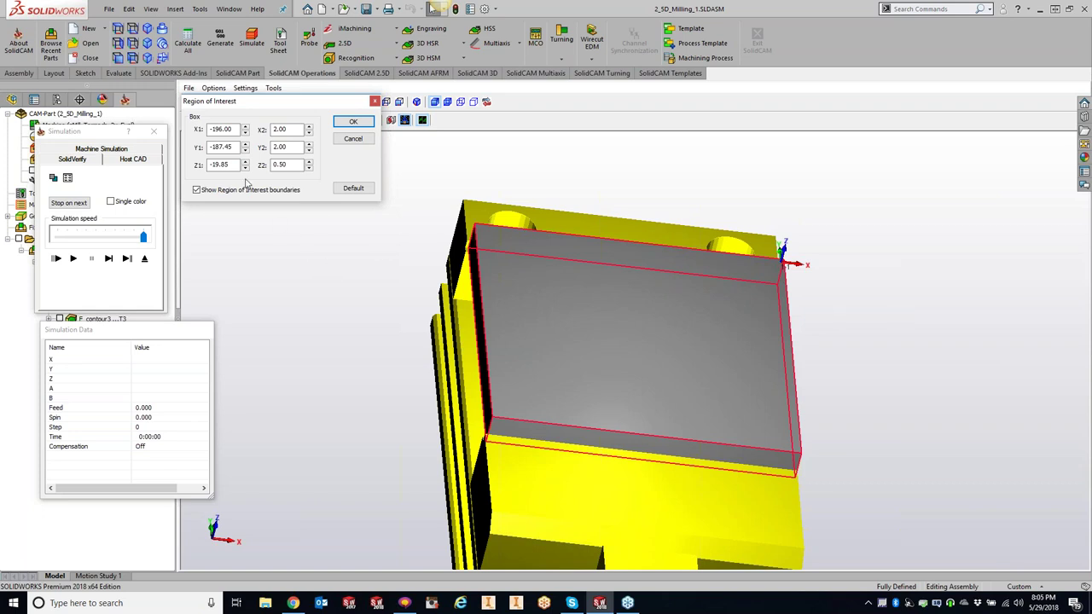
click(375, 101)
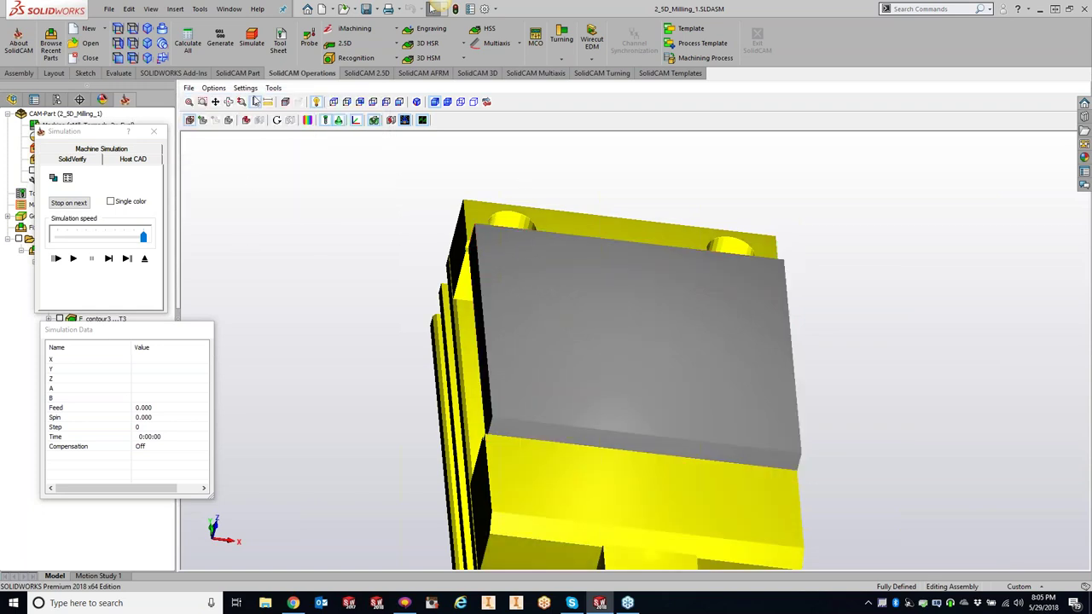
Check the stock and fixture transparency in Visual Properties and preview it on the model in Hybrid mode.
click(249, 88)
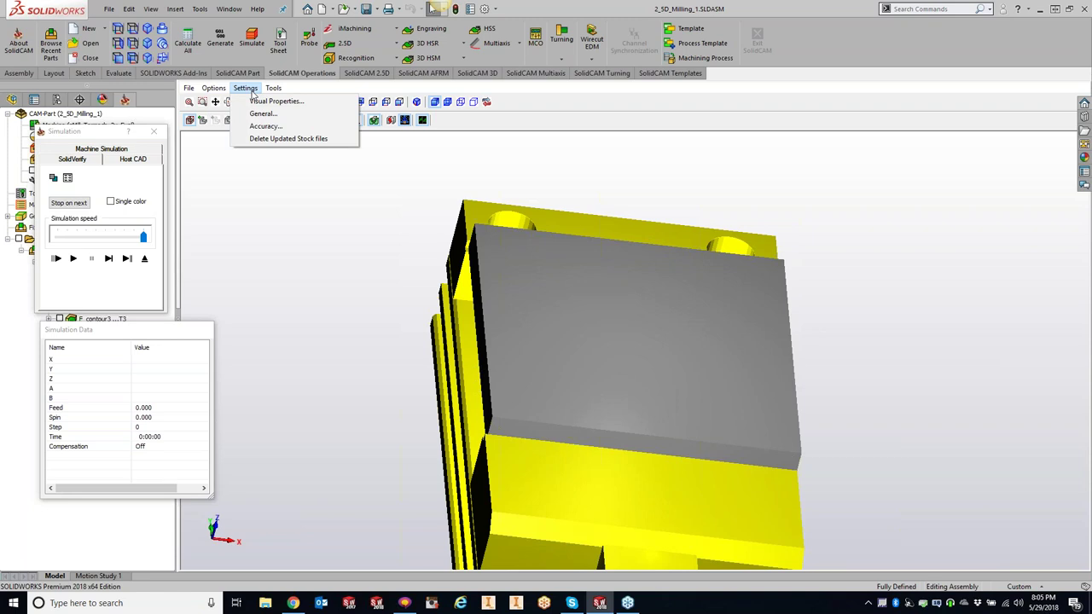
click(249, 89)
click(247, 88)
click(262, 101)
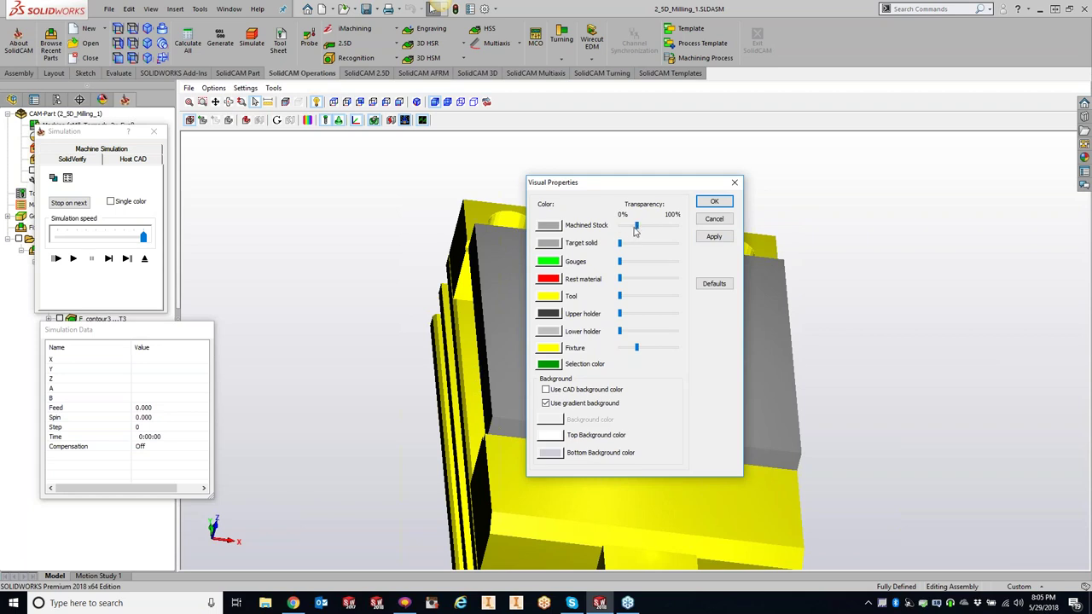
drag(636, 230, 638, 230)
drag(636, 182, 326, 162)
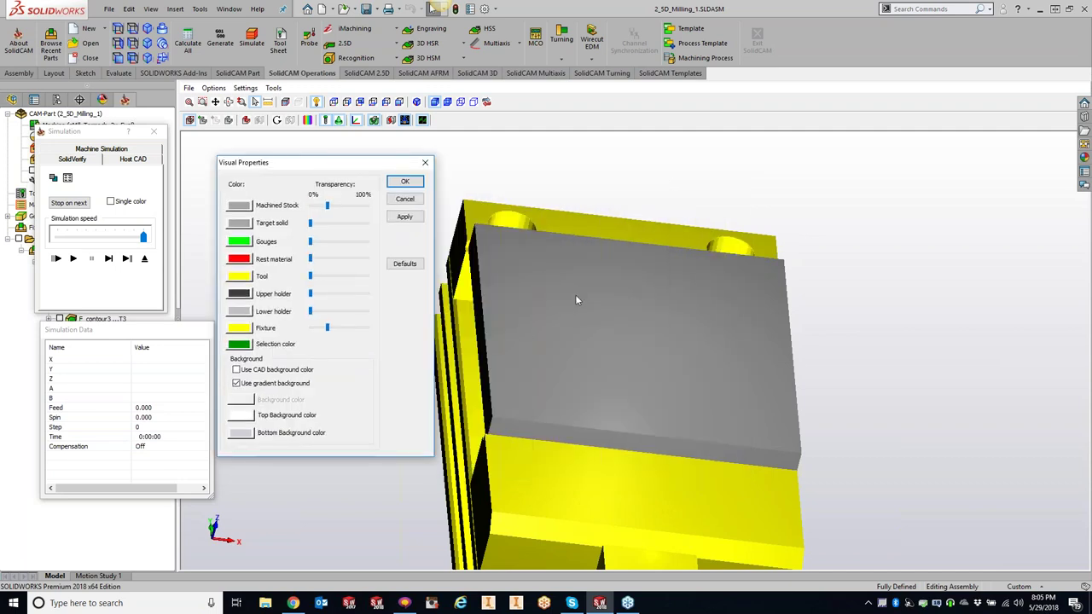
click(405, 181)
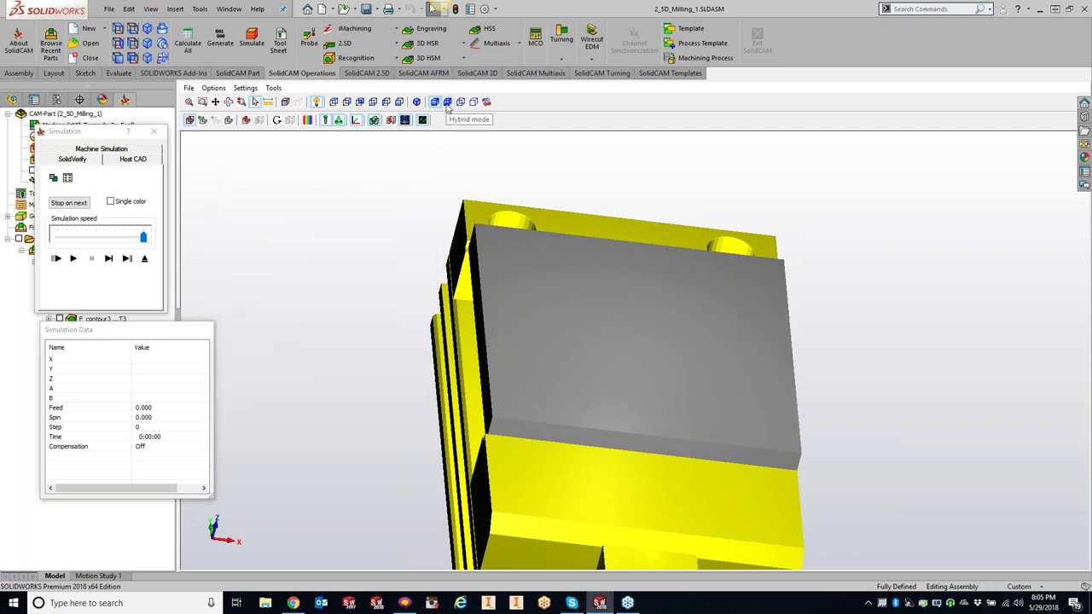
click(447, 104)
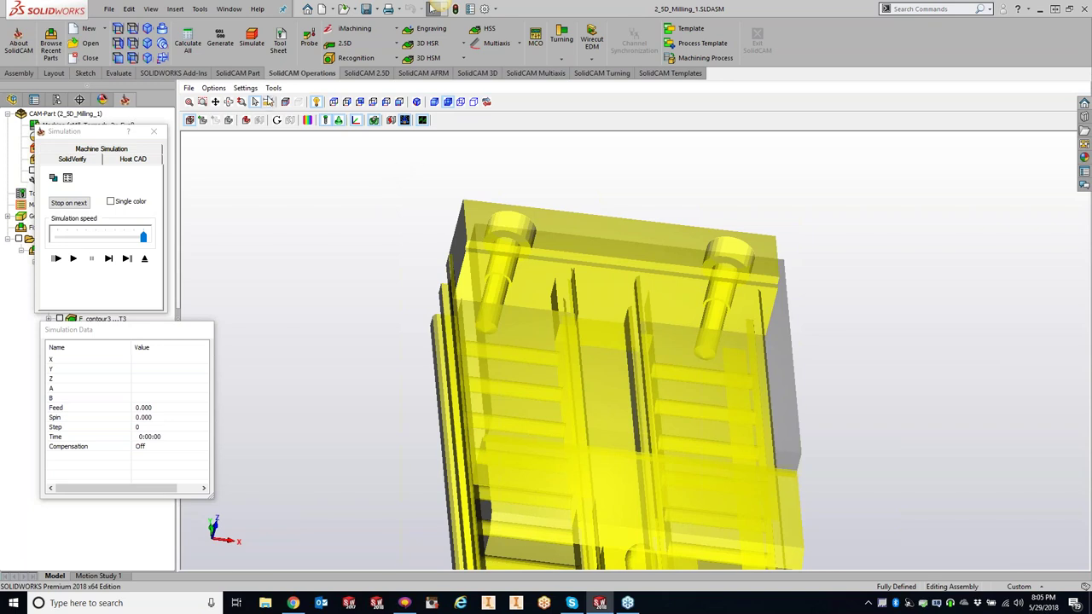
click(435, 104)
Review the simulation's color and background settings in Visual Properties.
click(245, 88)
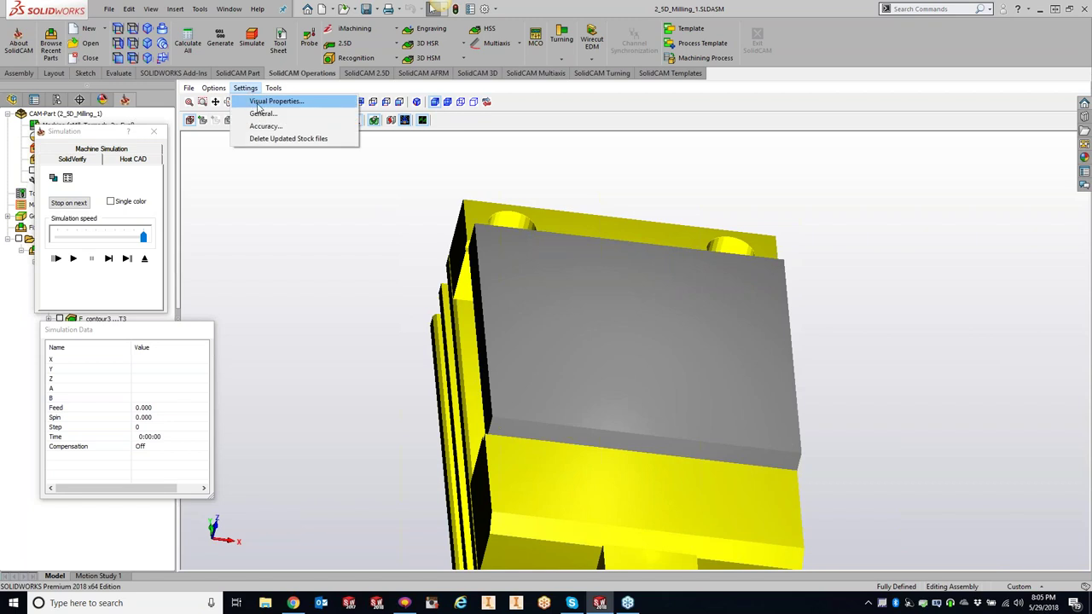
click(271, 102)
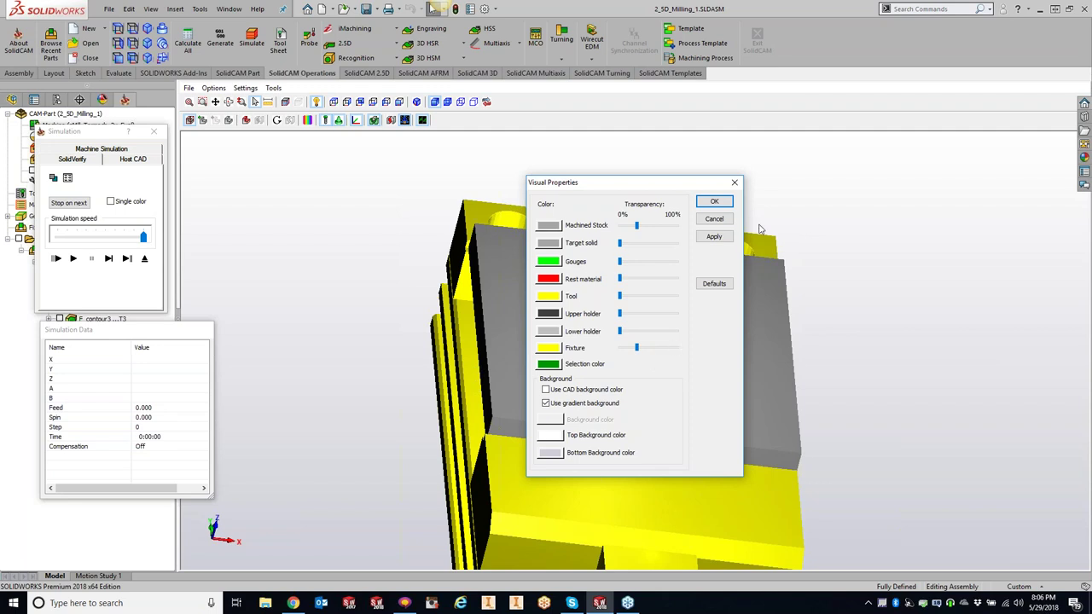
click(714, 202)
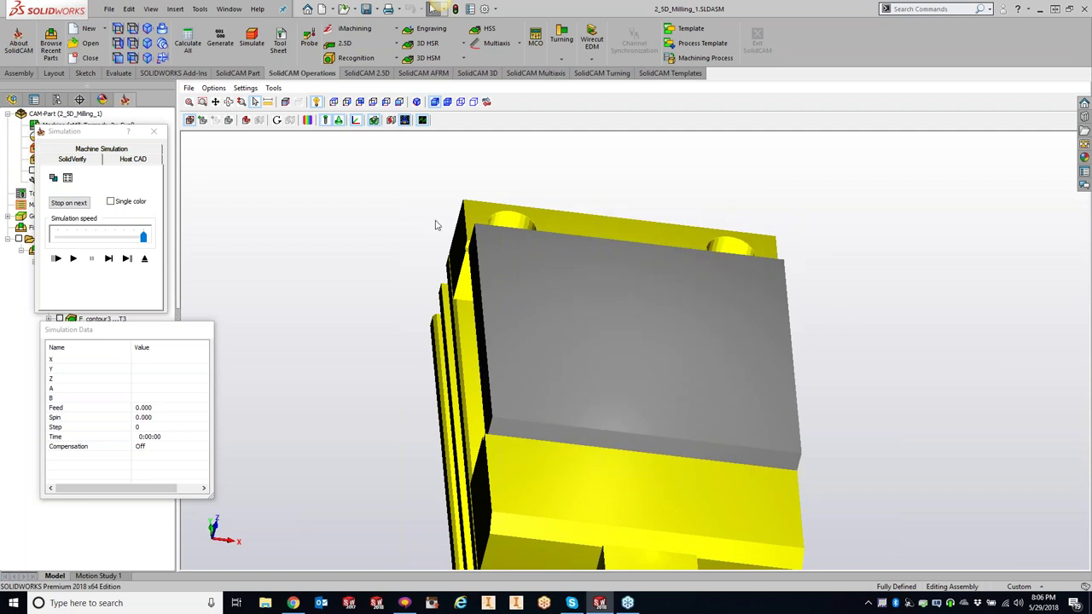
Set the simulation's animation redraw interval to a fixed step of 1 in the General Settings.
click(237, 91)
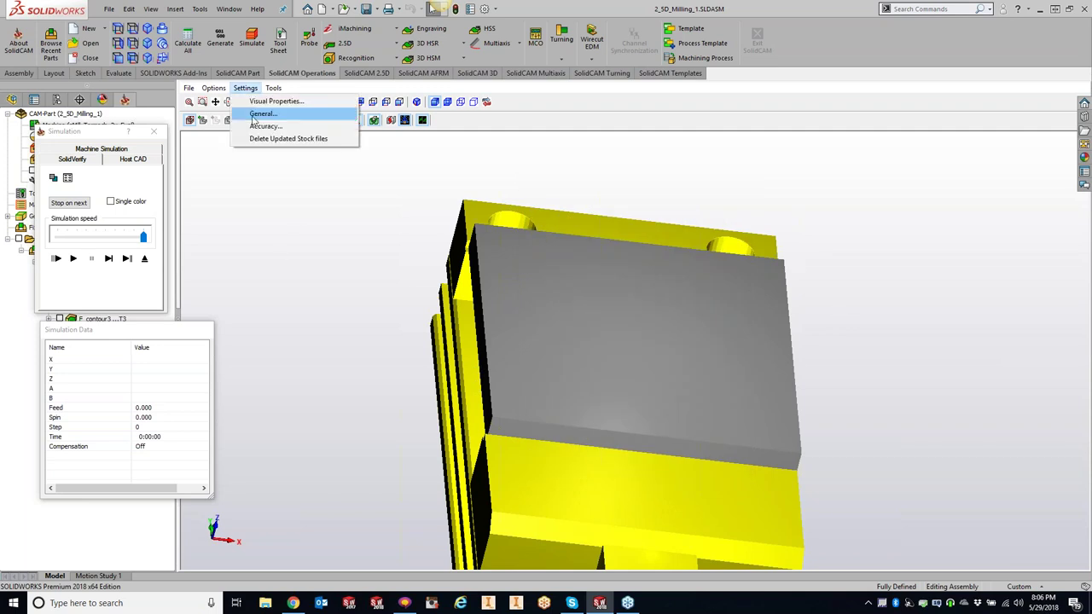
click(265, 117)
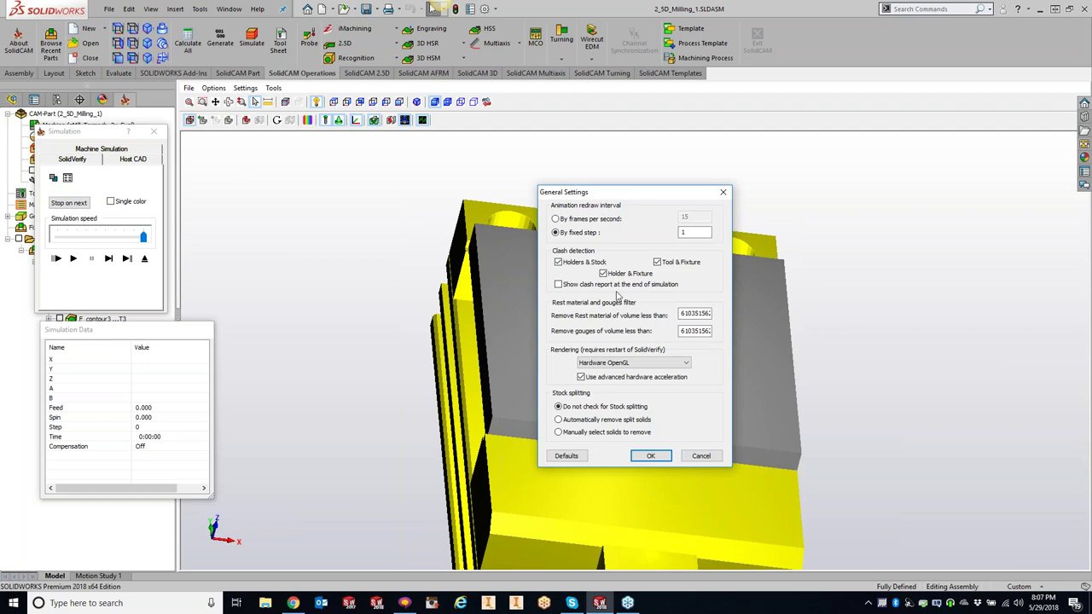
double_click(683, 233)
key(BackSpace)
text(1)
Examine the full volume thresholds for removing rest material and gouges.
click(690, 233)
key(Right)
key(Right)
key(Right)
key(Right)
key(Right)
key(Right)
key(Right)
key(Right)
key(Right)
key(Right)
key(Right)
click(686, 331)
key(Right)
Review the simulation's rendering choices and check the computer's display adapters in Device Manager.
click(654, 370)
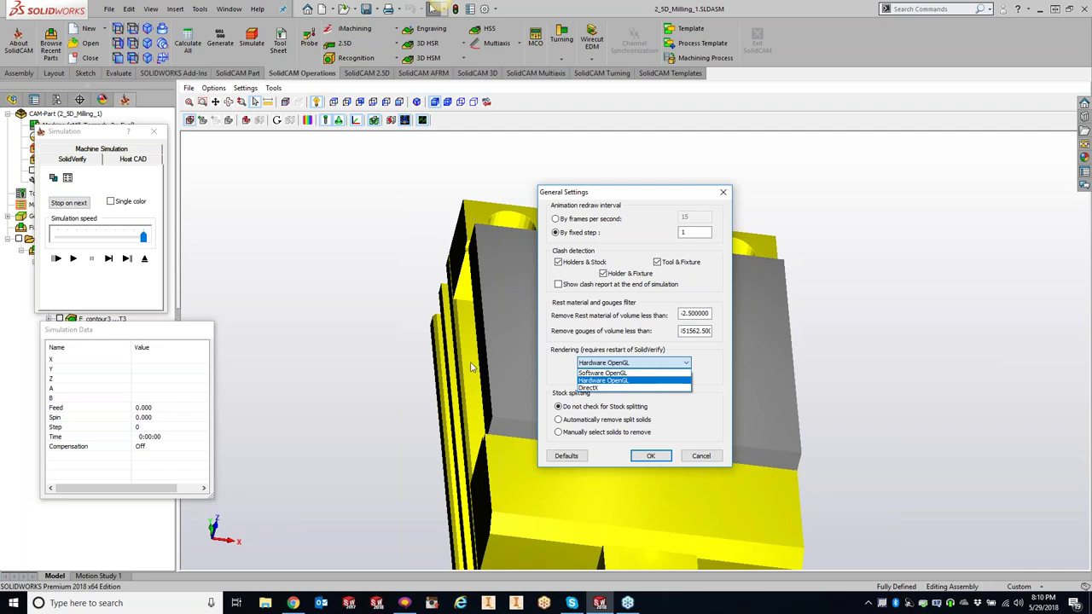
click(89, 605)
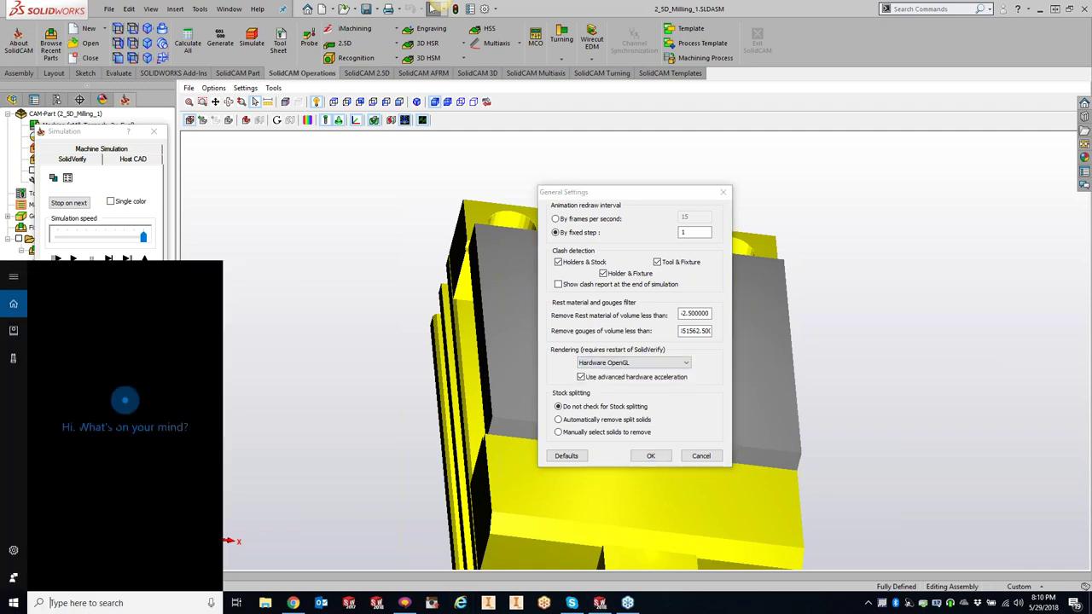
text(device)
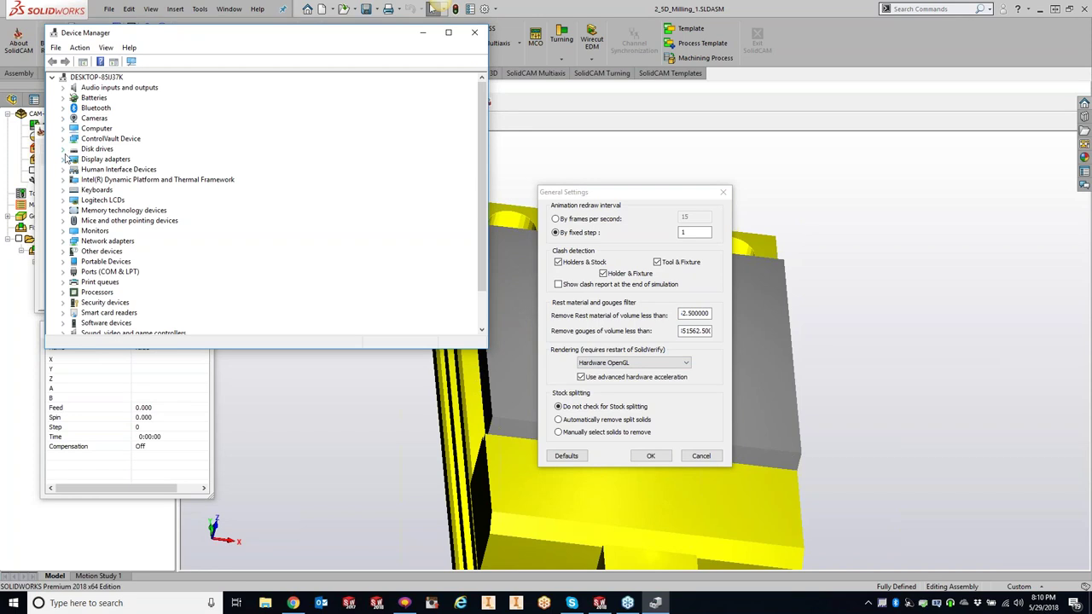
click(63, 160)
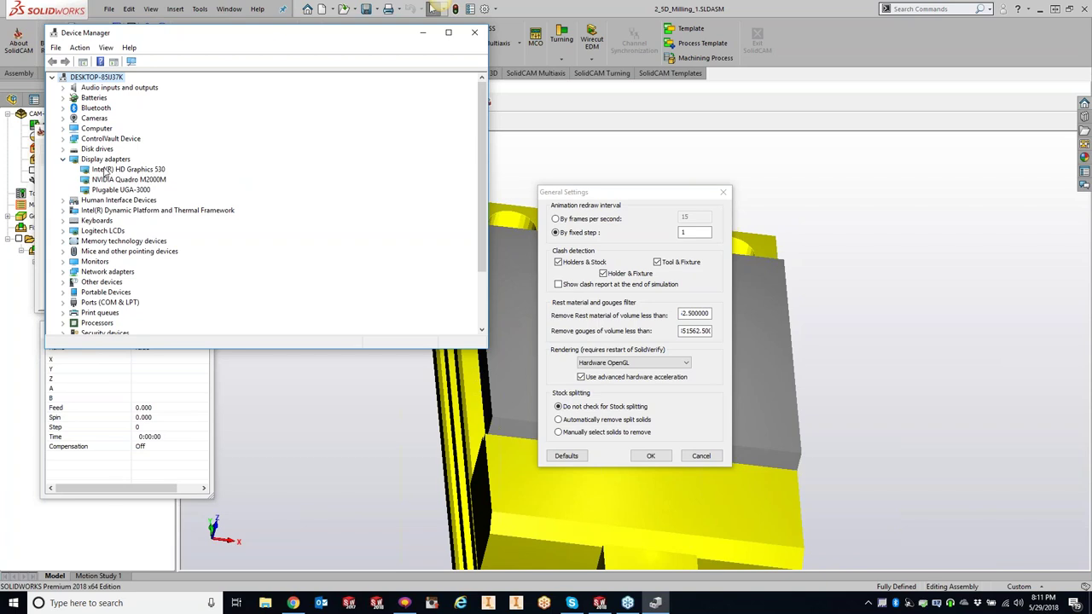
Compare the simulation's rendering modes with the software OpenGL setting in the SOLIDWORKS performance options.
click(614, 365)
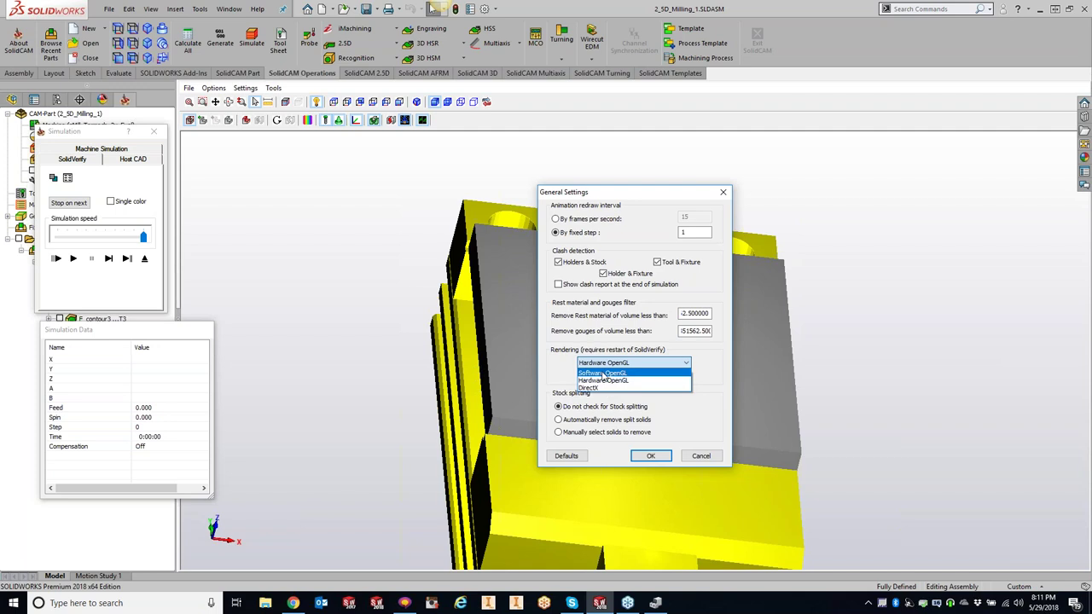
click(692, 406)
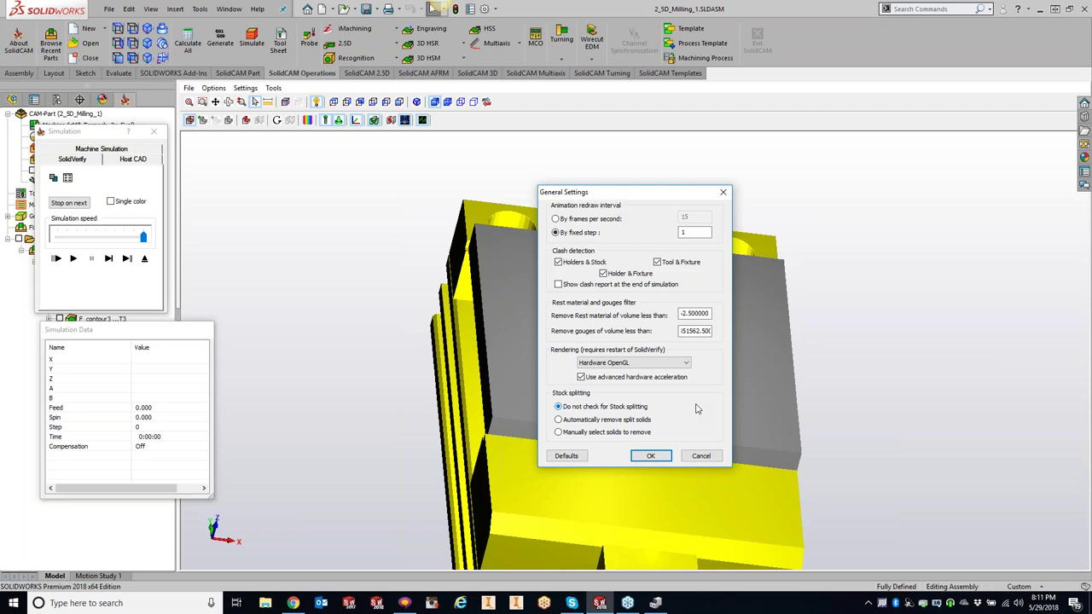
click(483, 10)
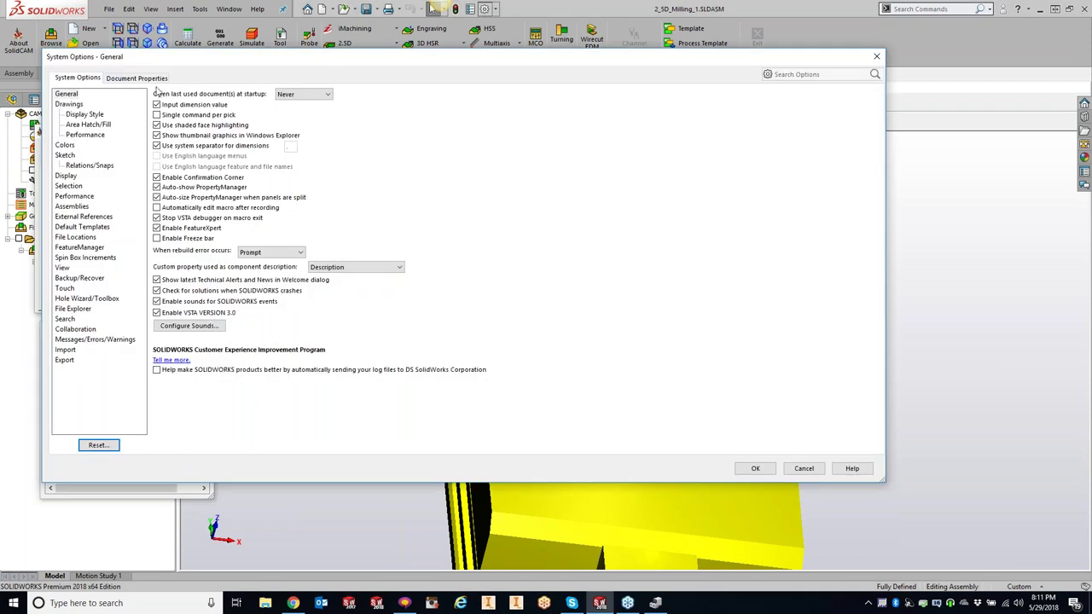
click(74, 196)
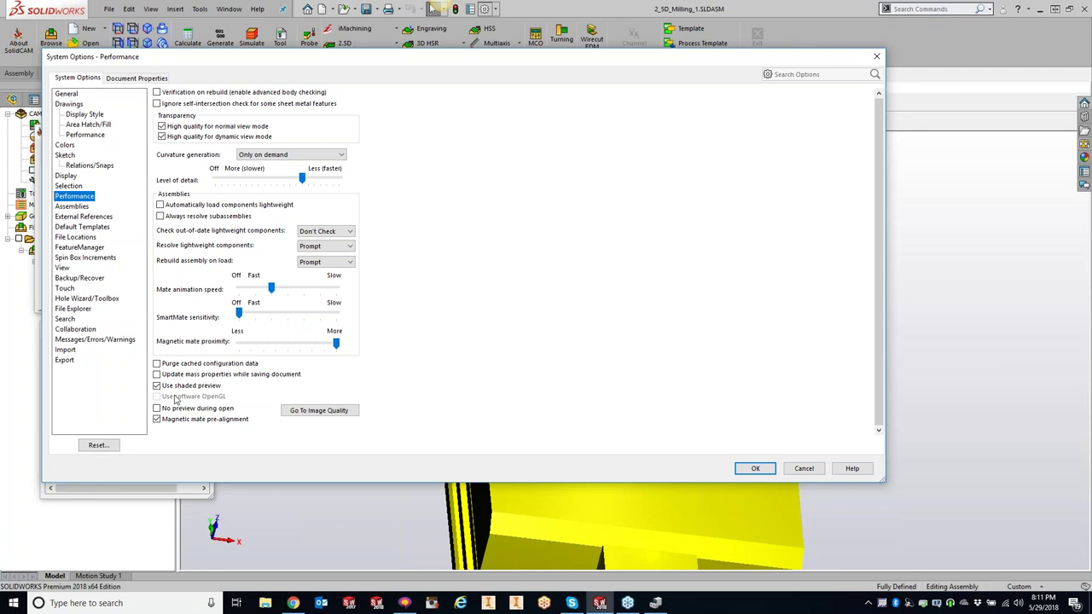
click(876, 58)
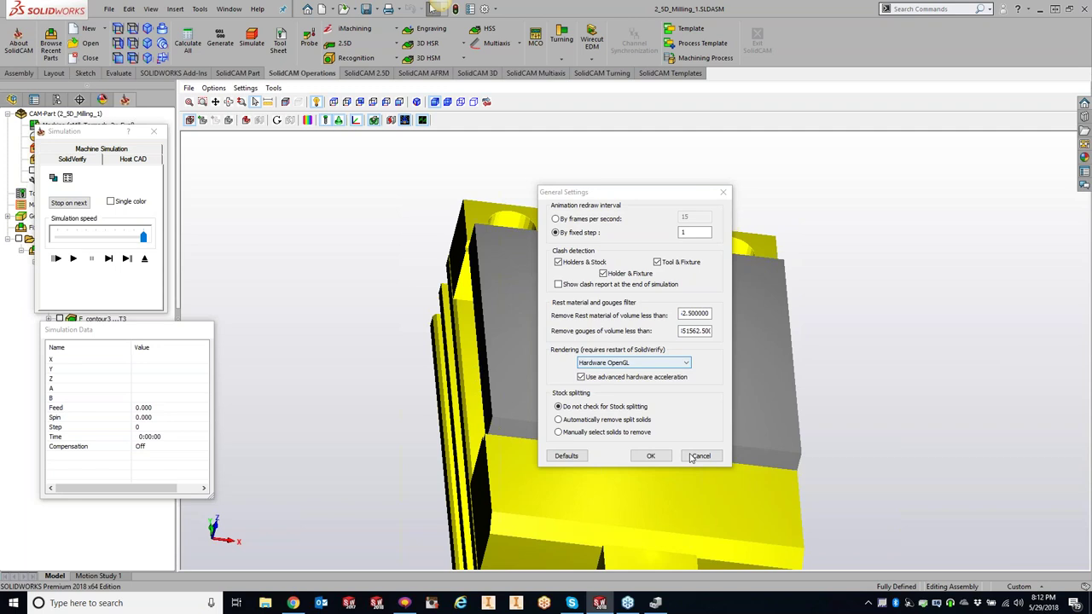
Accept the General Settings and examine the Accuracy settings' tool facet tolerance against the faceted round holes in the fixture.
click(650, 455)
click(245, 88)
click(269, 128)
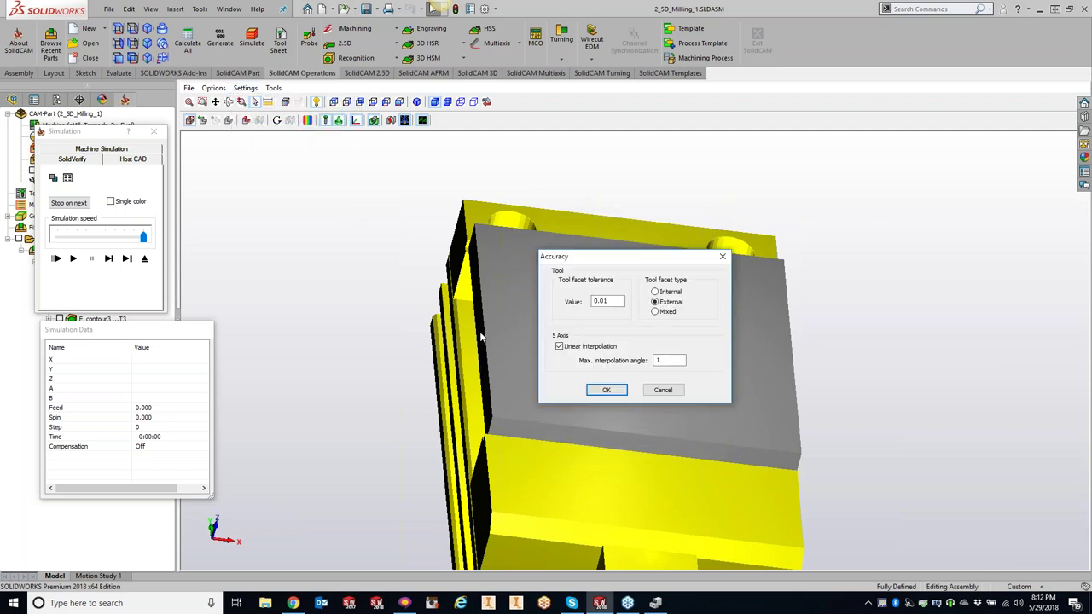
click(608, 301)
drag(621, 302, 591, 302)
scroll(534, 230, up, 3)
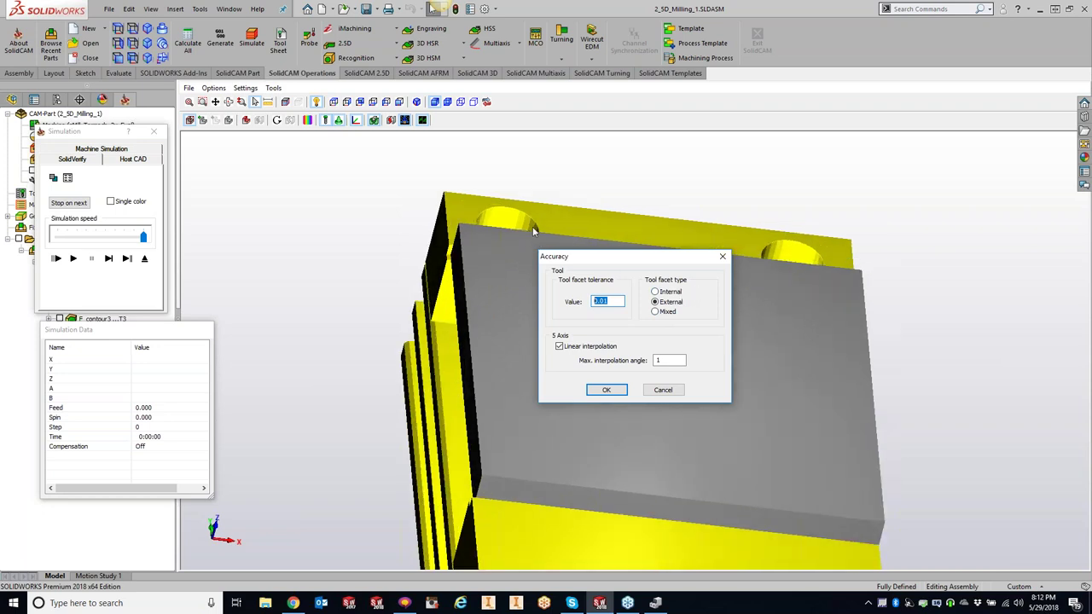
scroll(535, 231, up, 3)
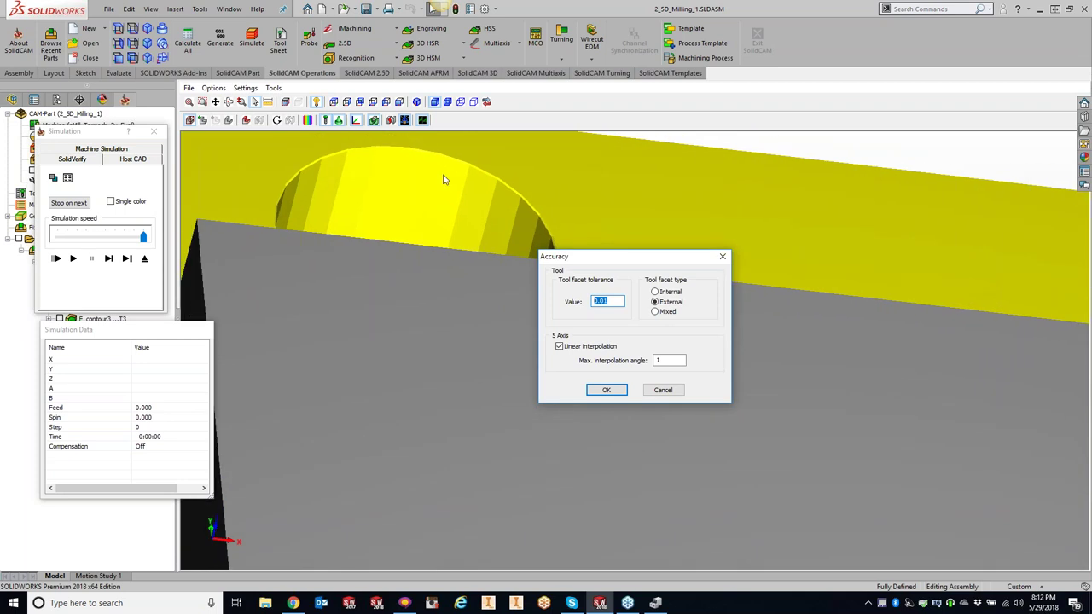
scroll(436, 227, down, 1)
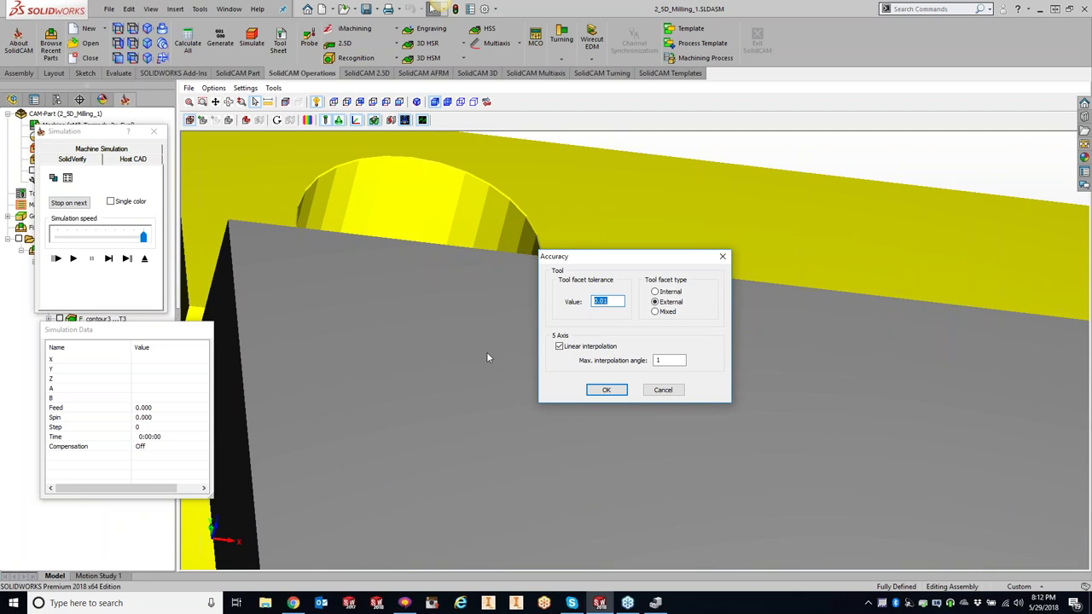
scroll(483, 356, down, 1)
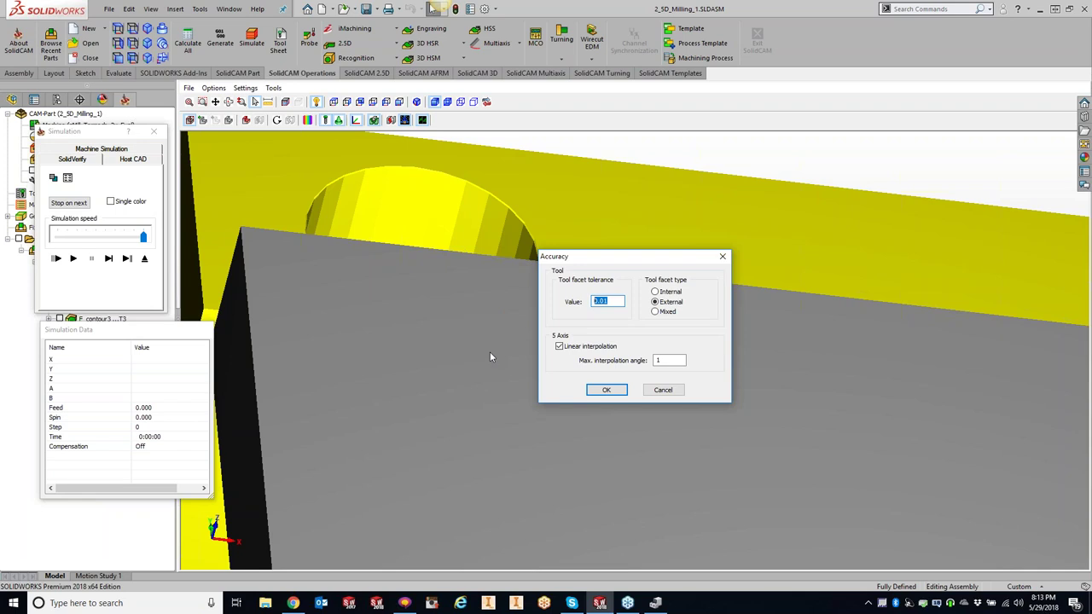
click(605, 389)
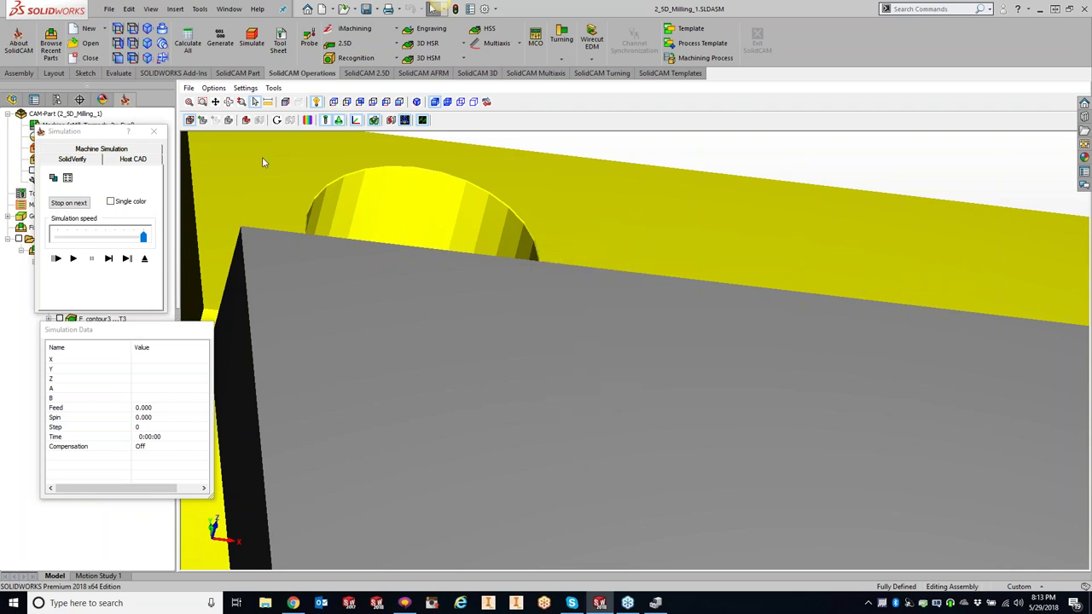
Review the option to delete updated stock files and the CAM-Part cleanup choices for updated stock models.
click(273, 88)
click(244, 89)
click(245, 88)
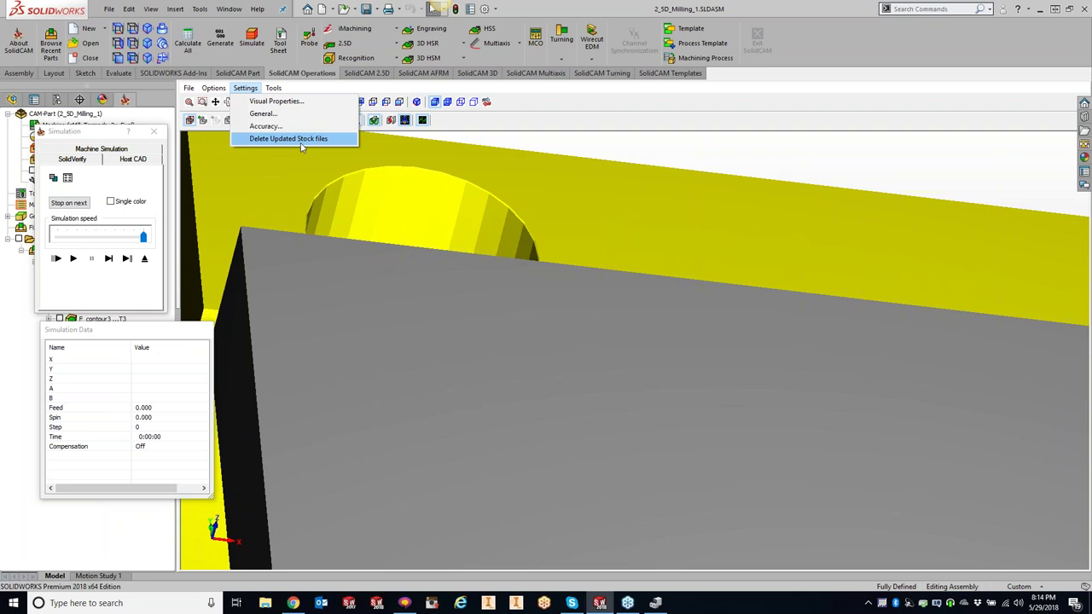
click(157, 131)
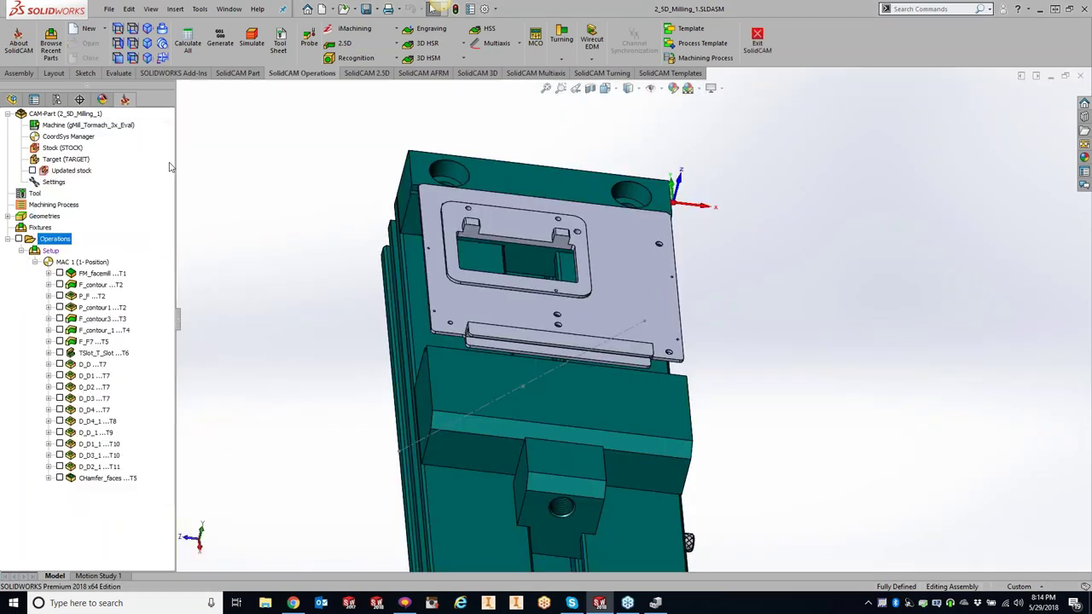
right_click(78, 116)
click(127, 364)
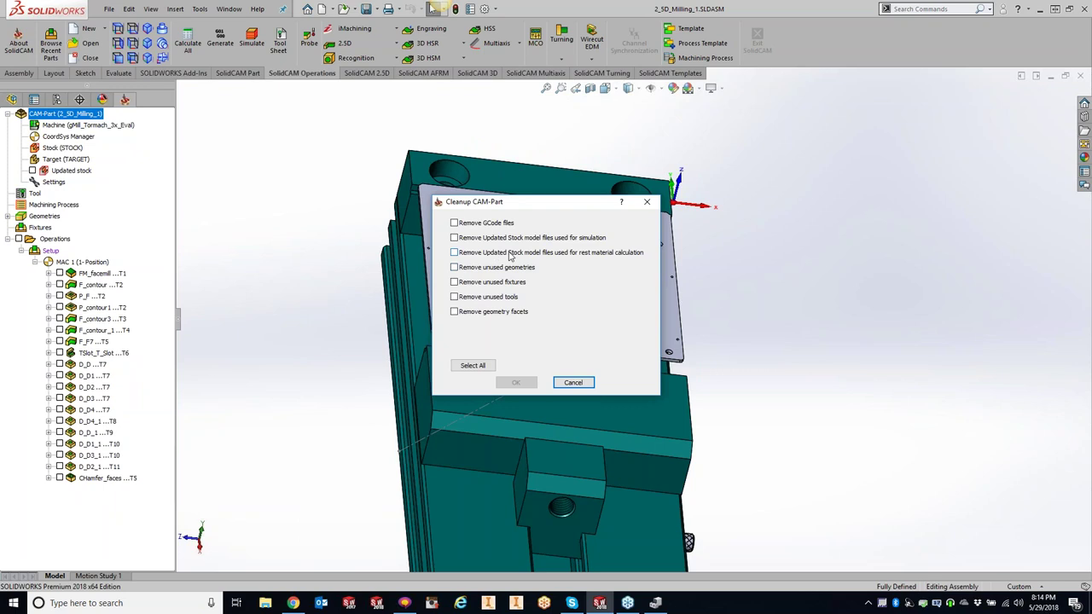
click(459, 254)
click(455, 252)
click(455, 238)
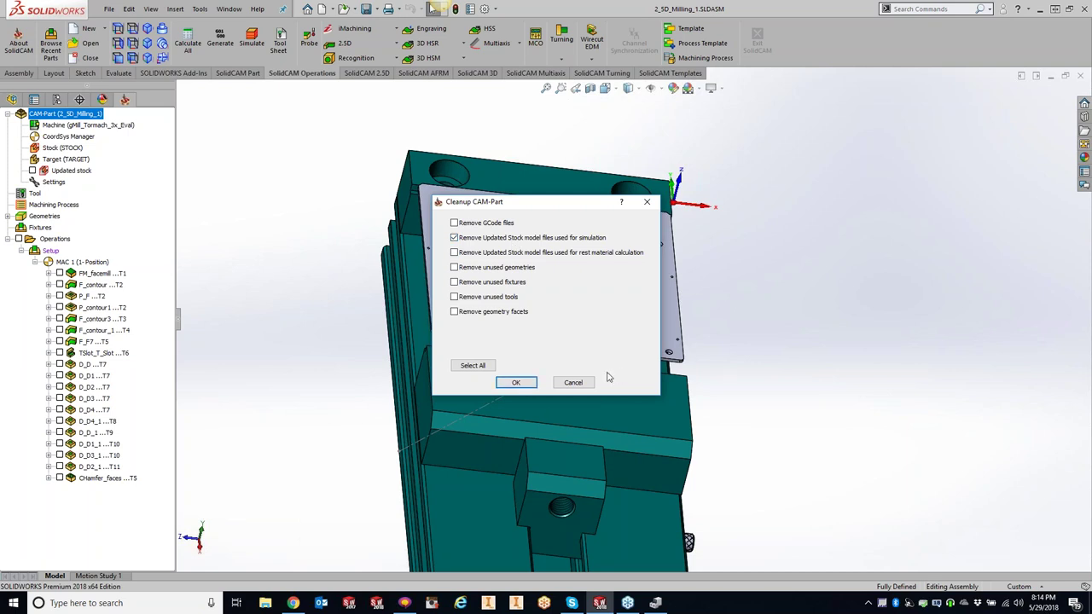
click(573, 383)
Restart the simulation and inspect the stock in its fixture from several angles.
click(251, 38)
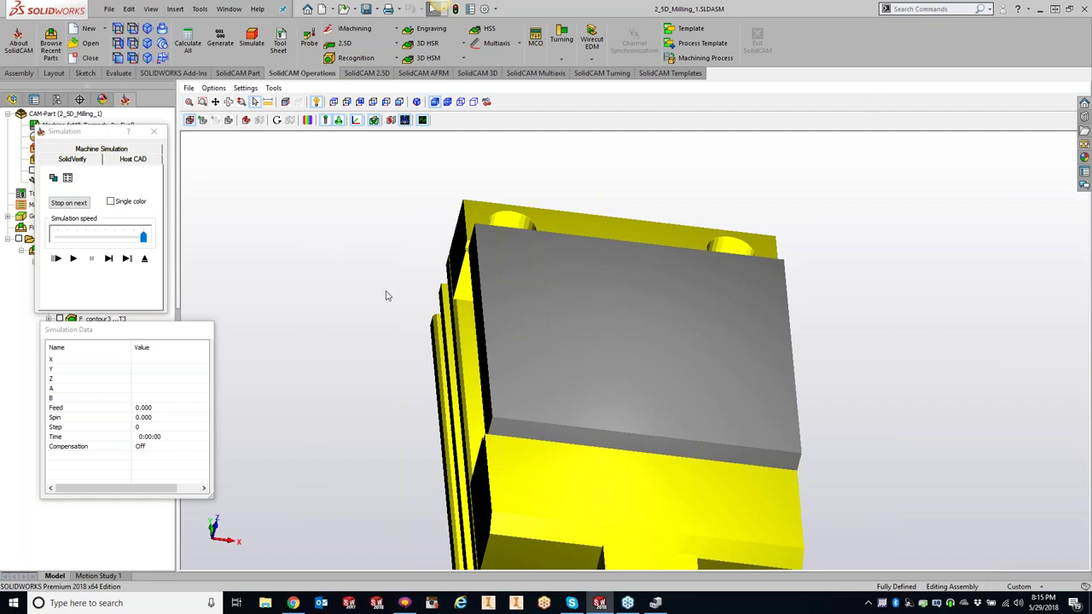
middle_drag(401, 295, 573, 337)
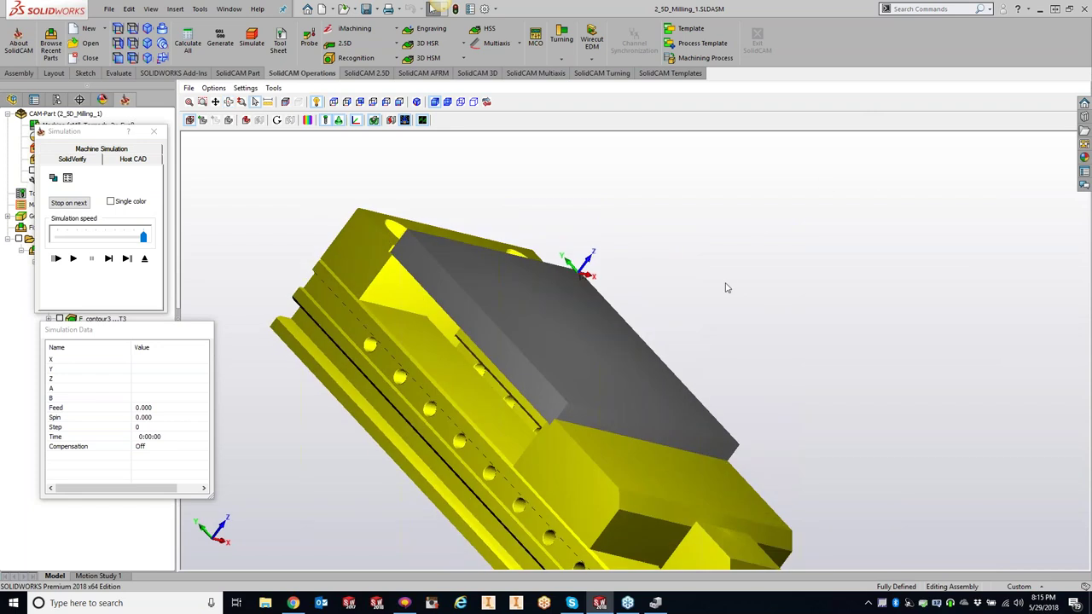
middle_drag(721, 285, 680, 286)
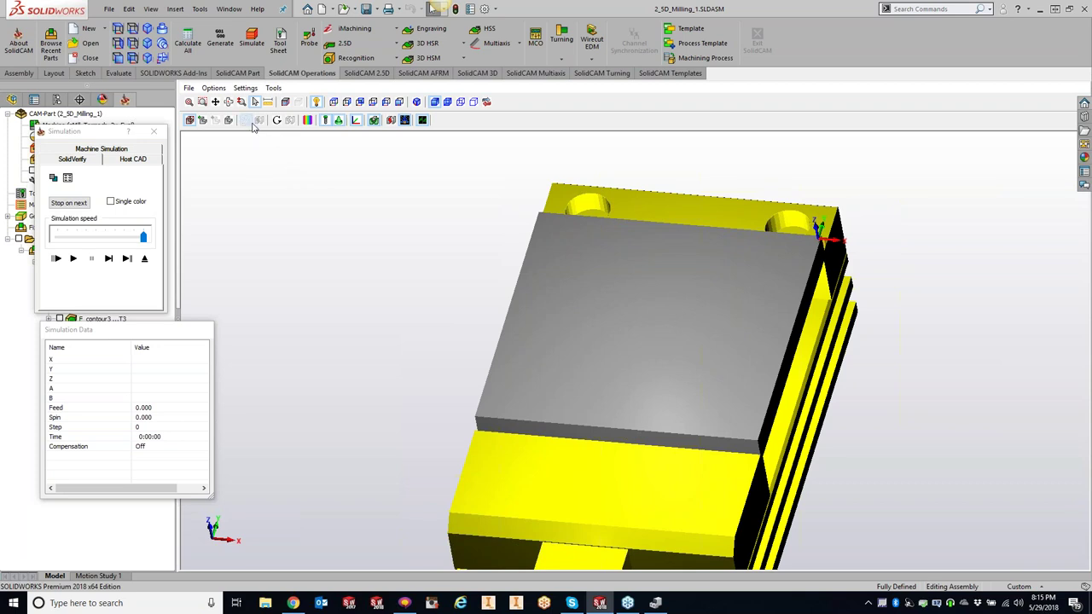
Review the Software OpenGL, Hardware OpenGL and DirectX rendering choices in the simulation's General Settings.
click(245, 88)
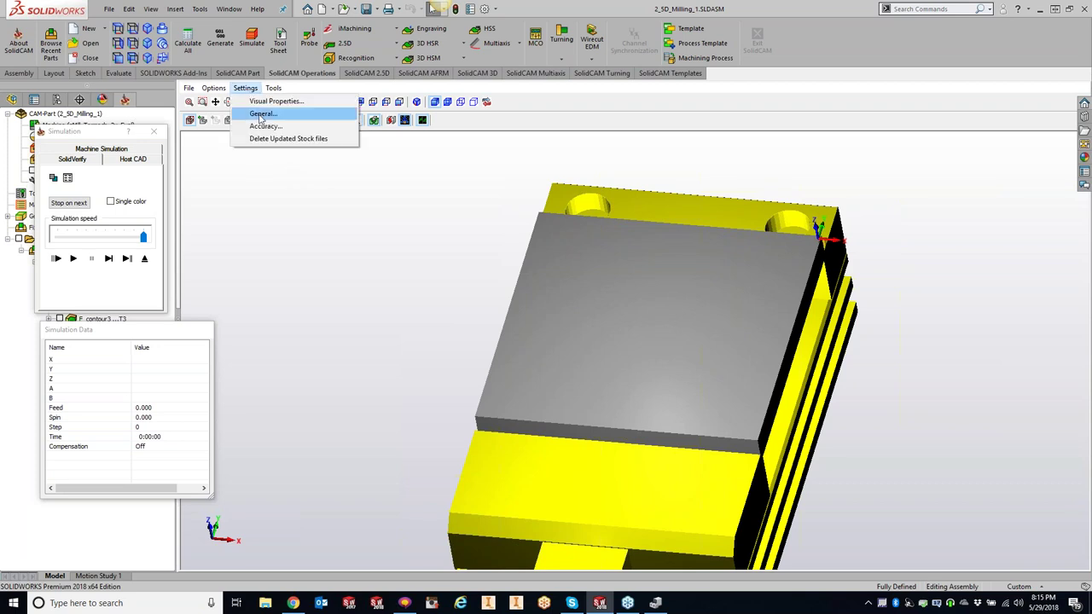
click(262, 114)
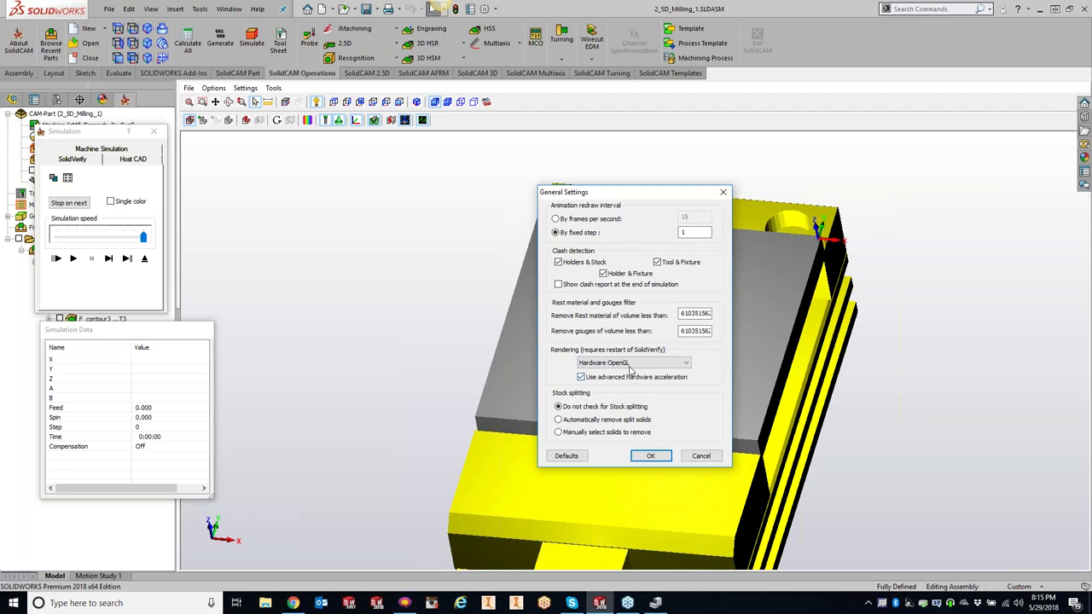
click(631, 363)
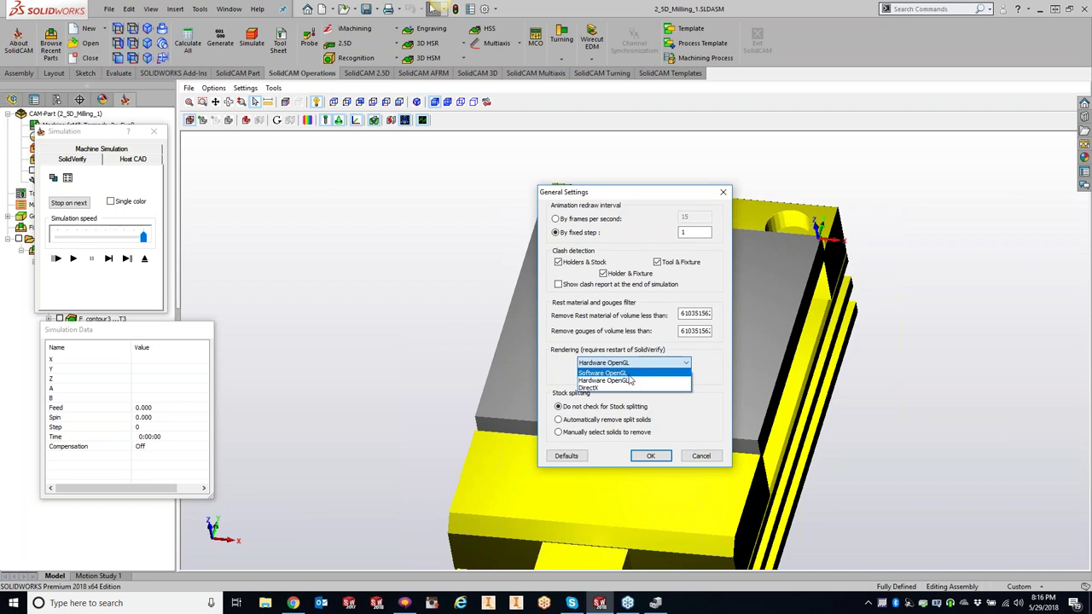
click(452, 263)
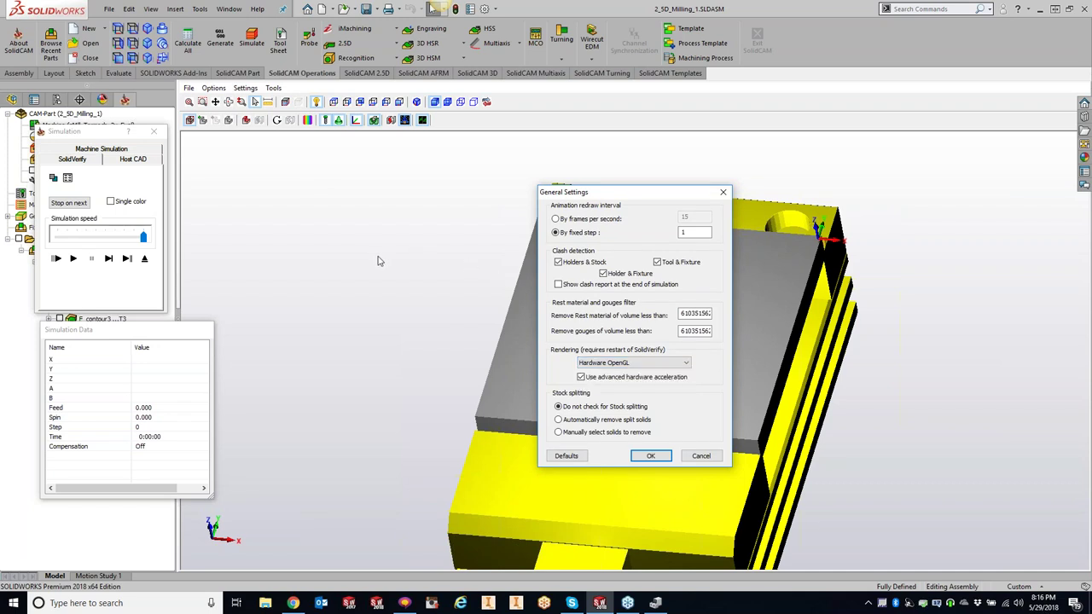
click(650, 455)
Review the self-intersection checks available for the stock, target and fixture models.
middle_drag(708, 409, 715, 326)
middle_drag(526, 358, 499, 341)
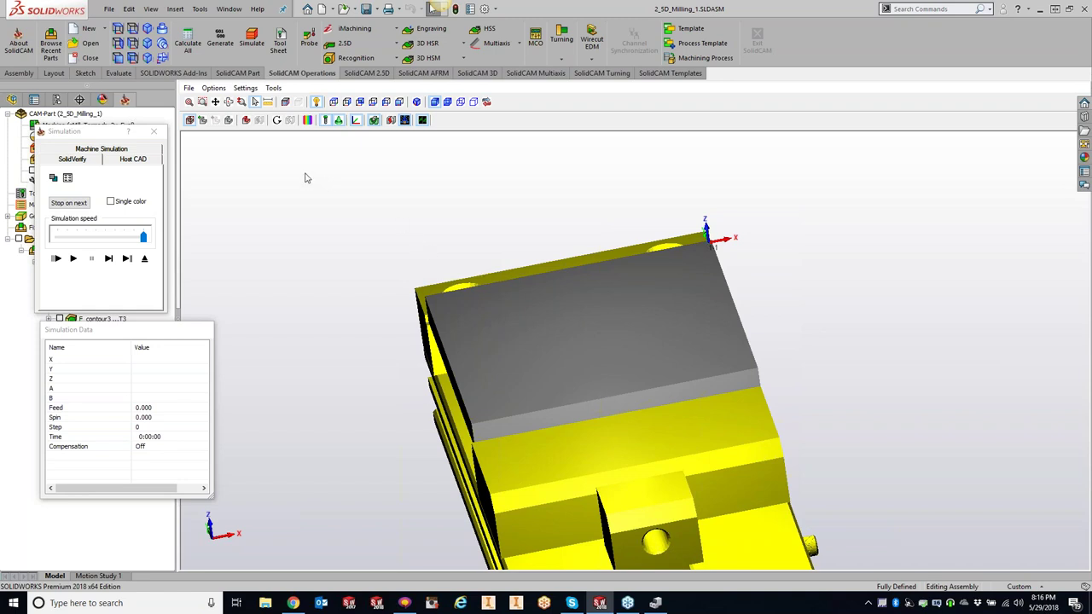
click(272, 88)
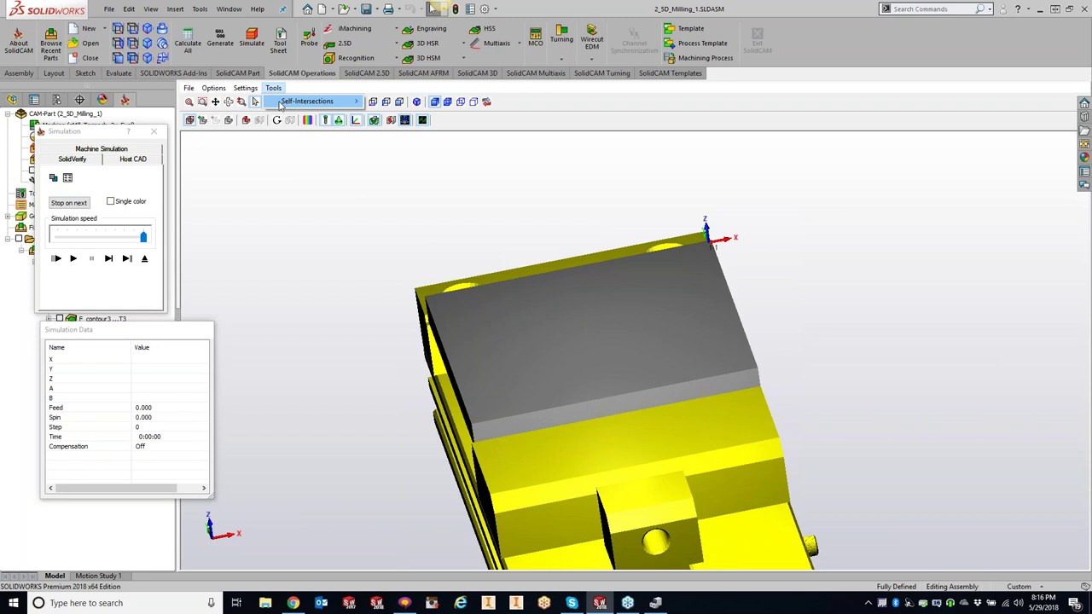
mouse_move(279, 104)
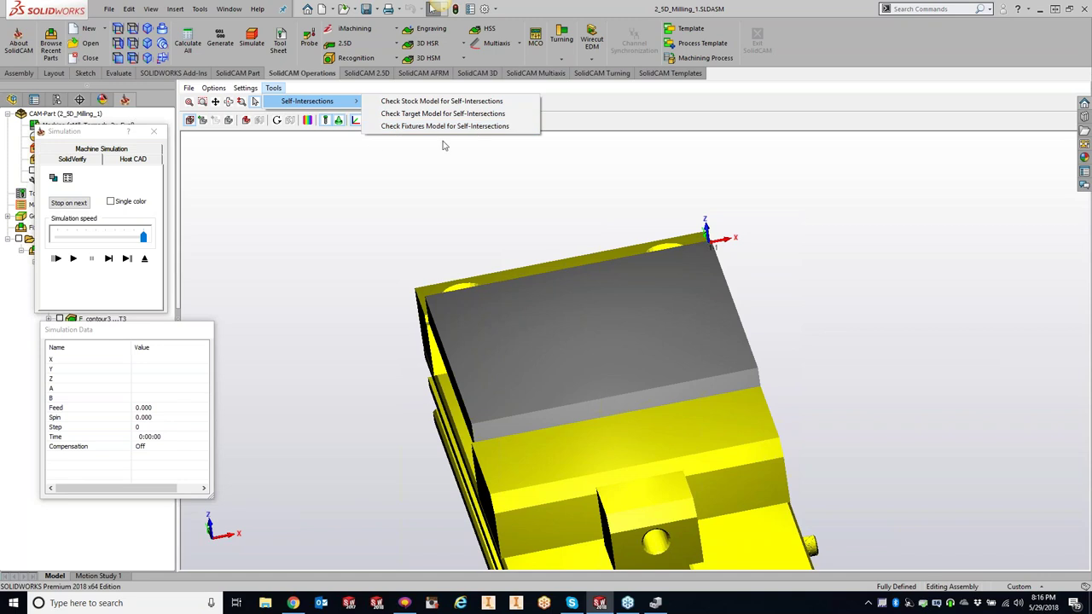
click(411, 170)
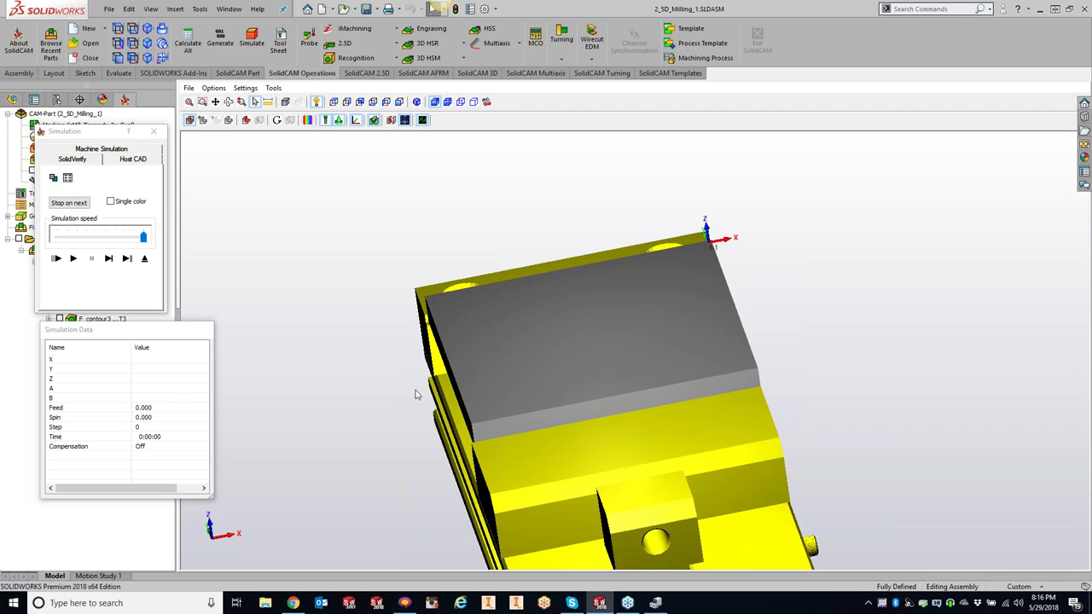
Run the SolidVerify simulation through all operations and inspect the machined plate and its loose center piece.
click(73, 261)
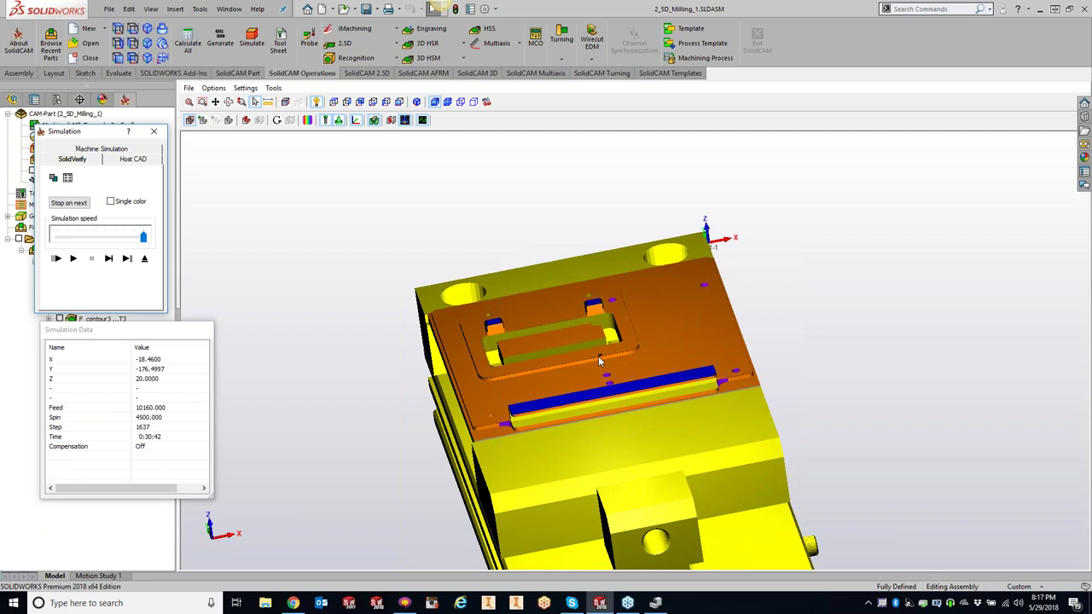
middle_drag(633, 382, 548, 263)
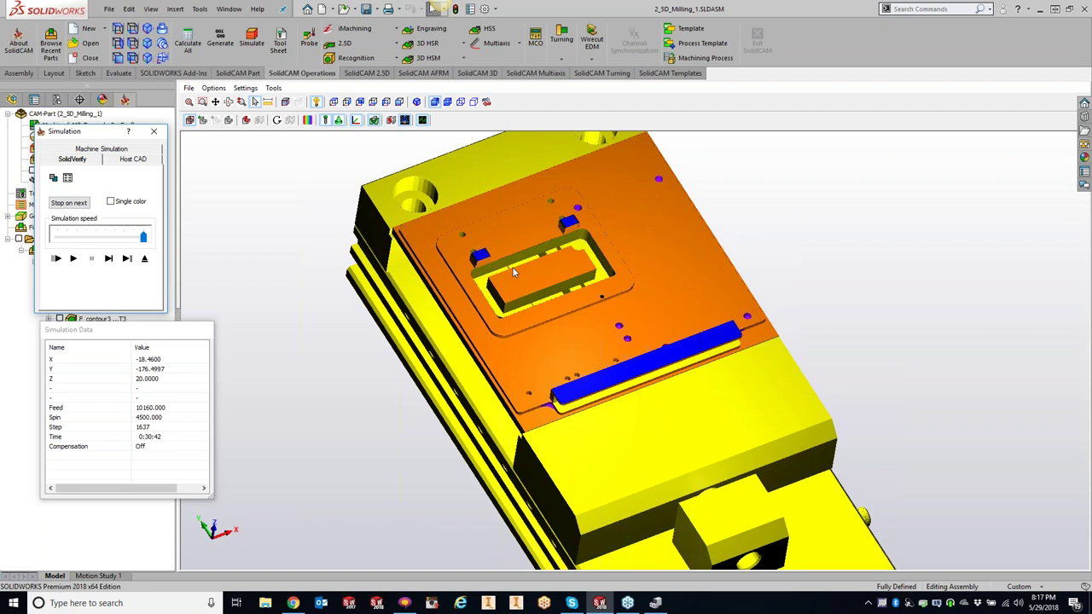
click(486, 101)
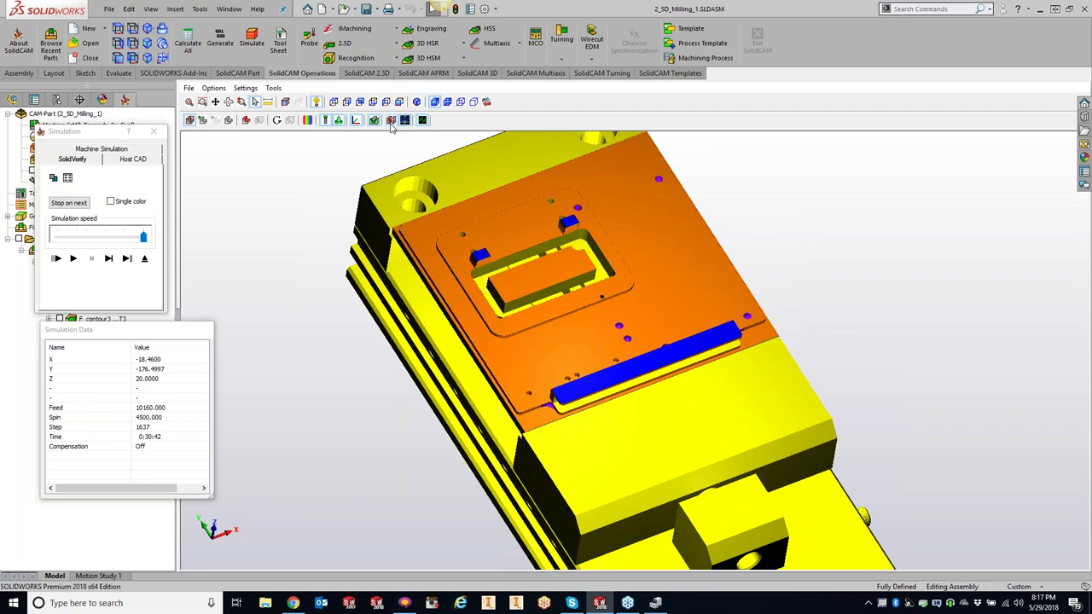
List the split solids and isolate Solid 1 and Solid 2 in turn.
click(391, 122)
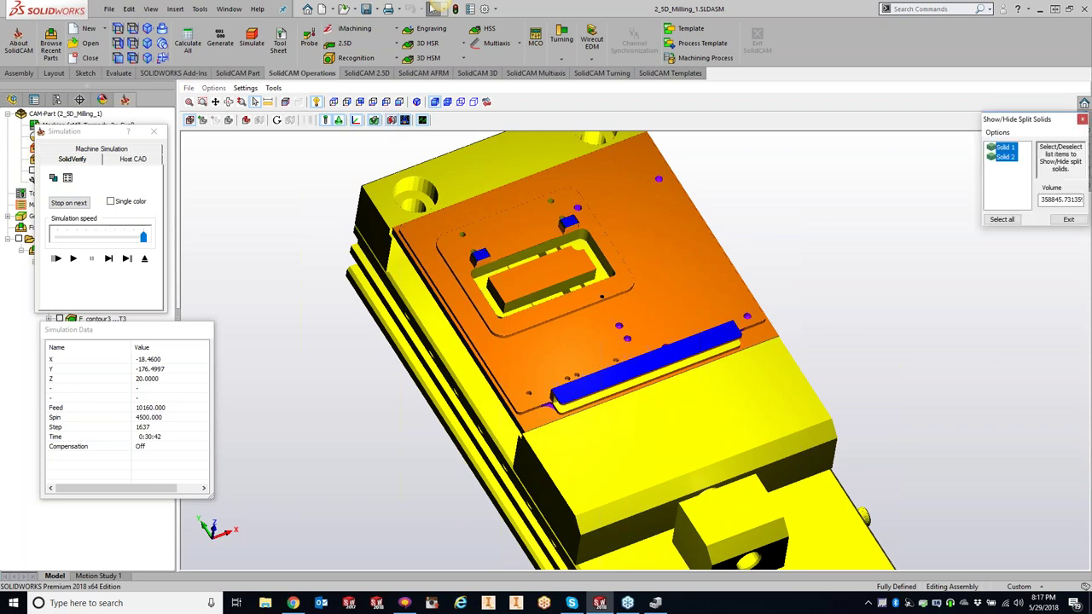
click(1011, 150)
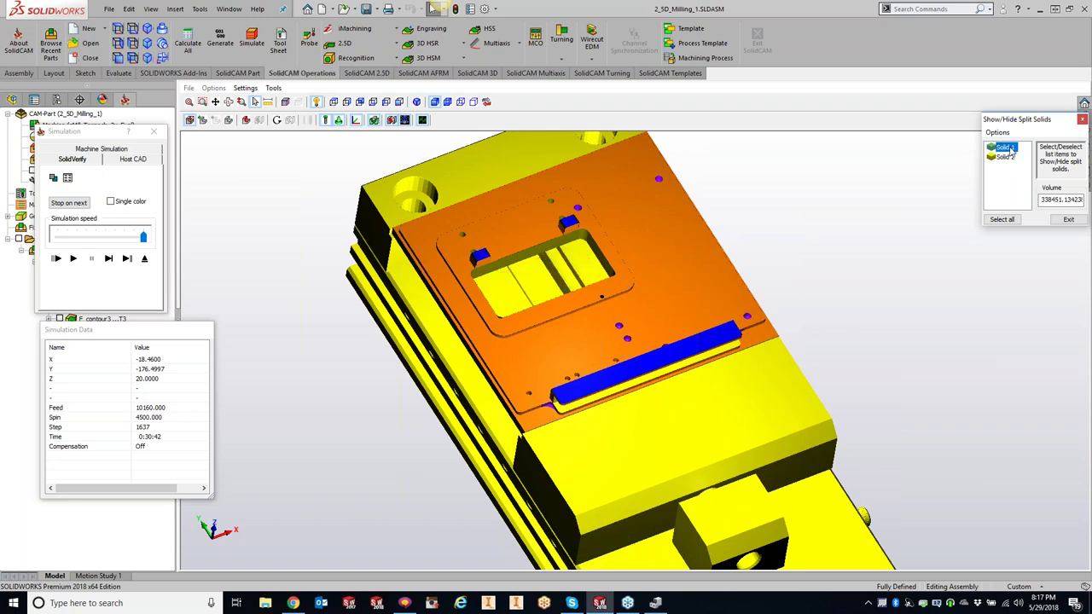
click(1010, 157)
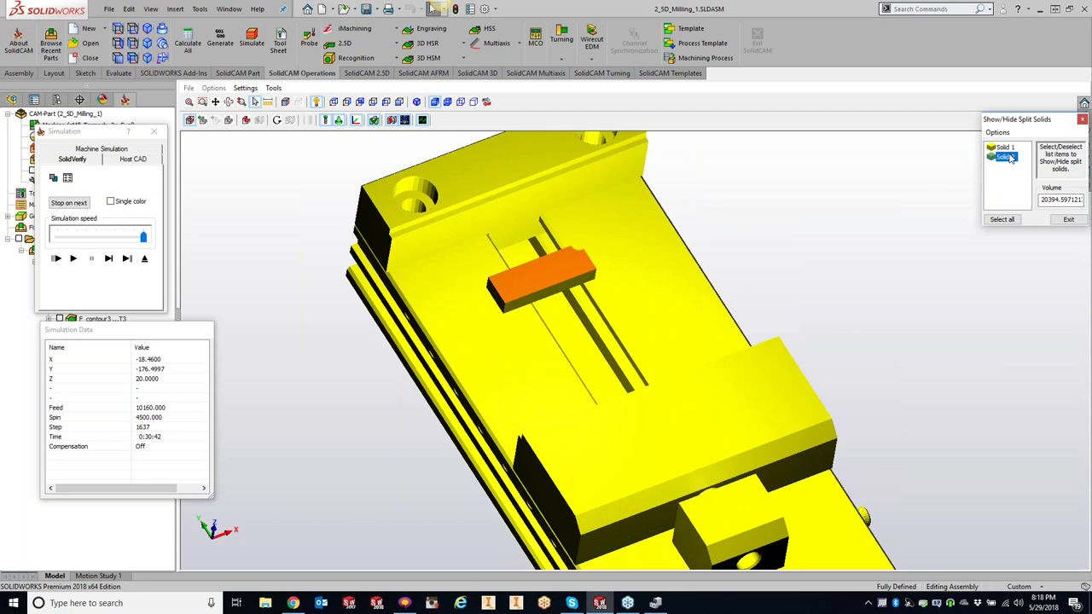
Delete split solid Solid 2, the loose piece inside the plate's window, and leave the split solids list.
drag(1052, 120, 907, 104)
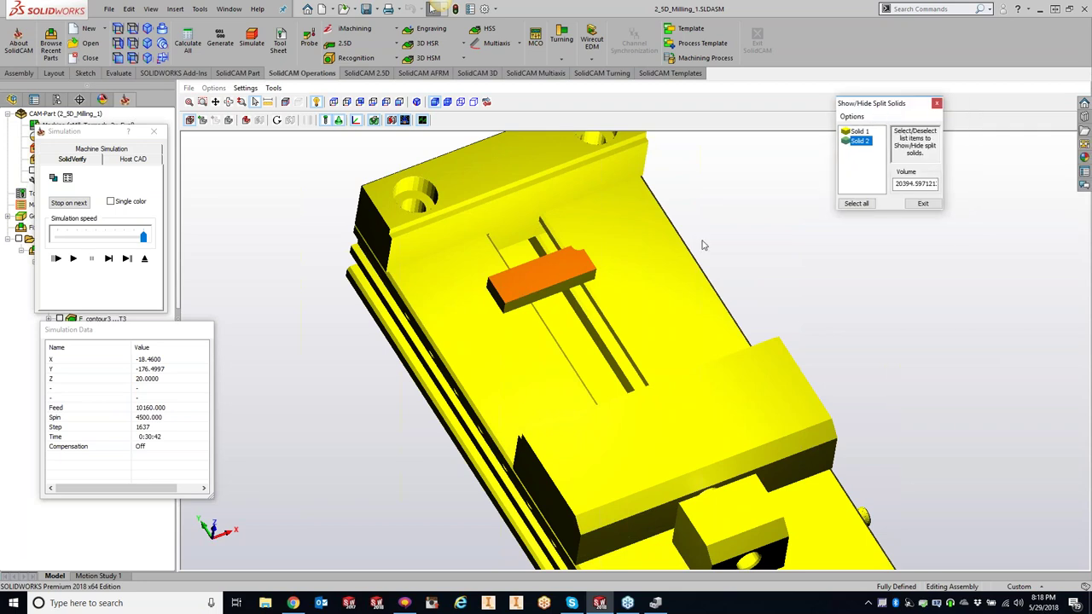
right_click(865, 149)
click(887, 166)
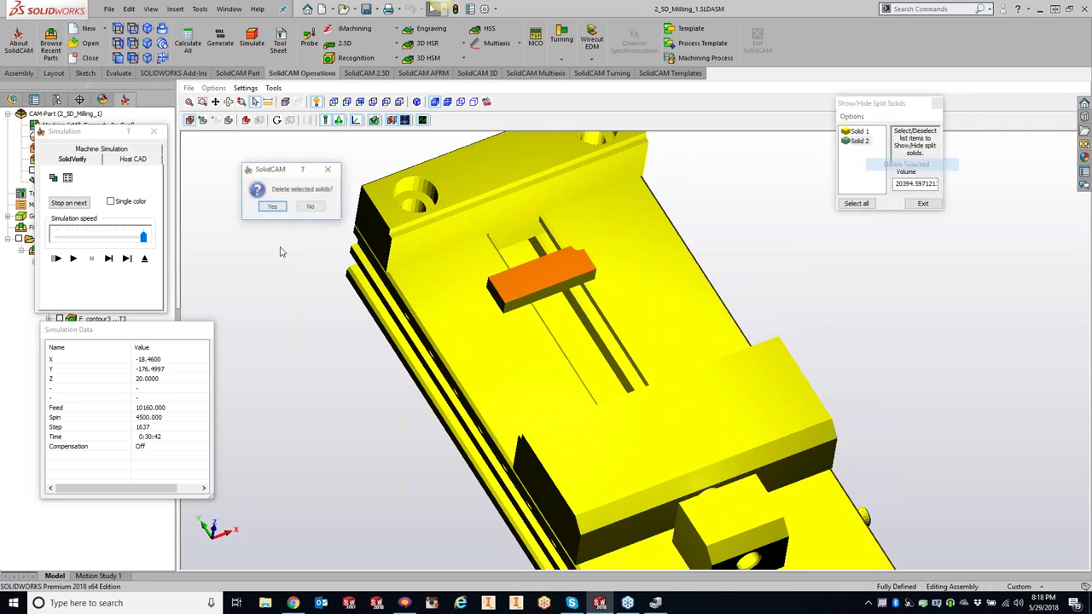
click(271, 207)
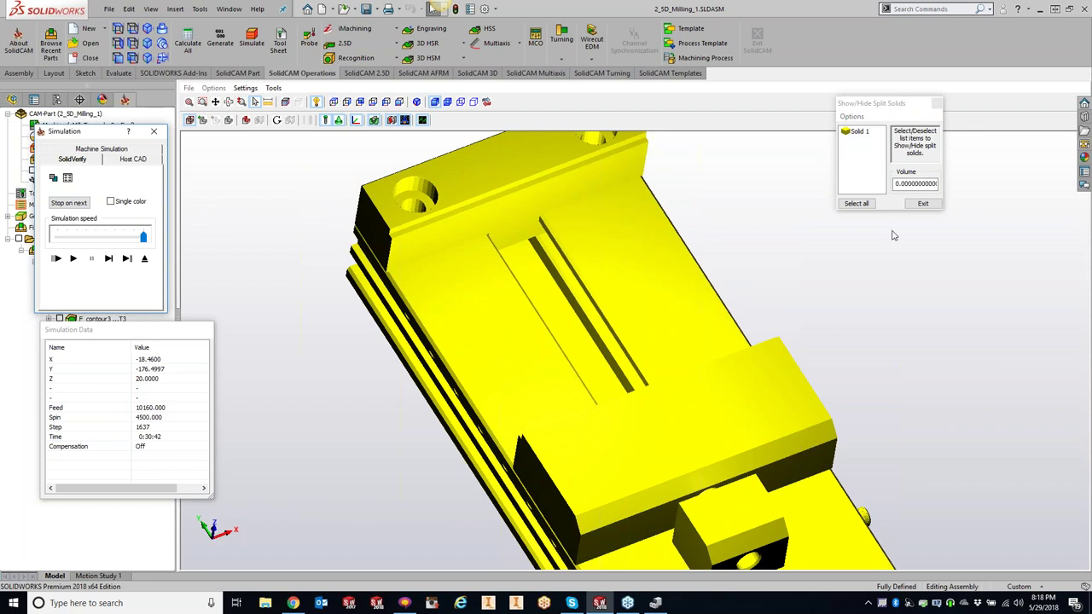
click(921, 205)
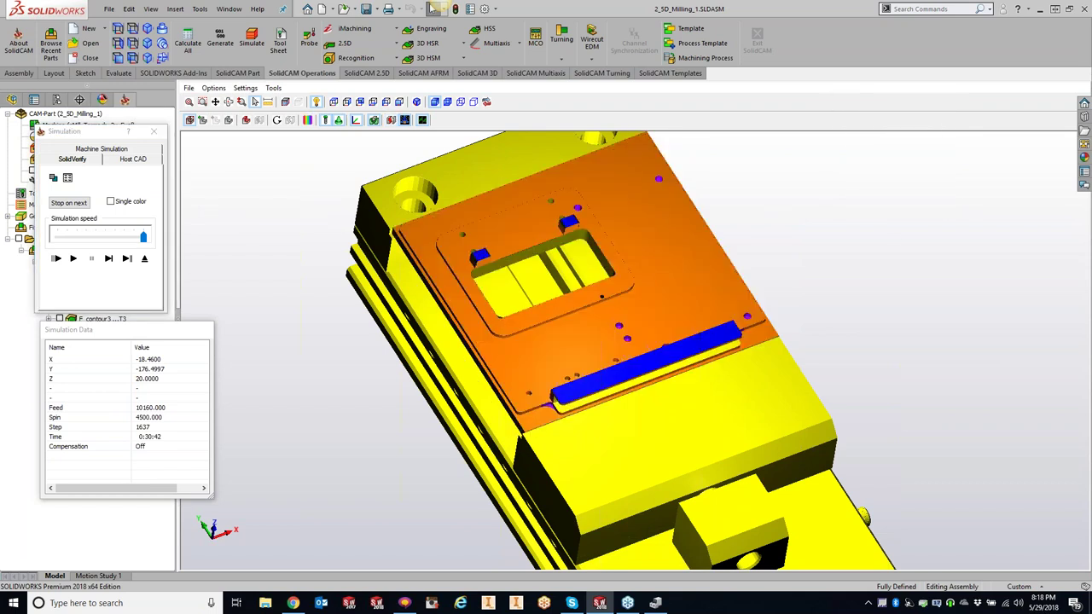
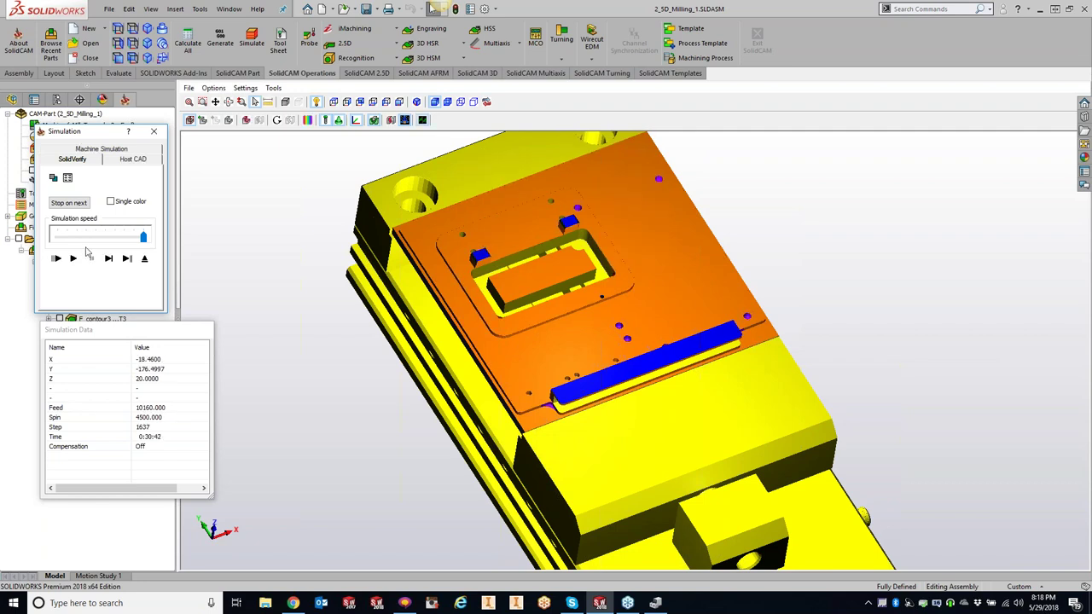
Set stock splitting to automatically remove split solids in the simulation's General Settings.
click(243, 89)
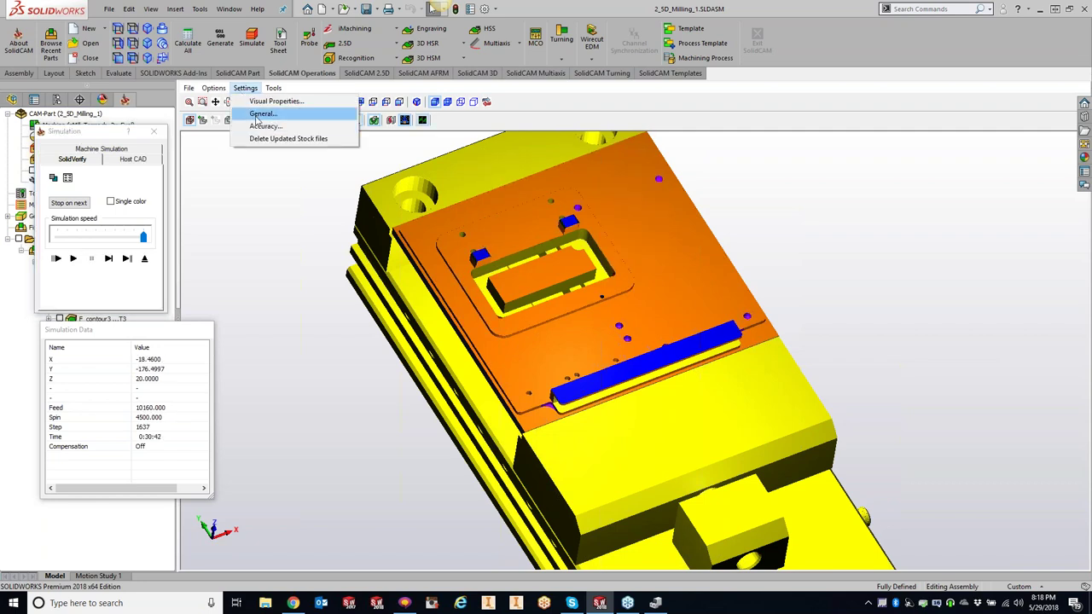
click(257, 116)
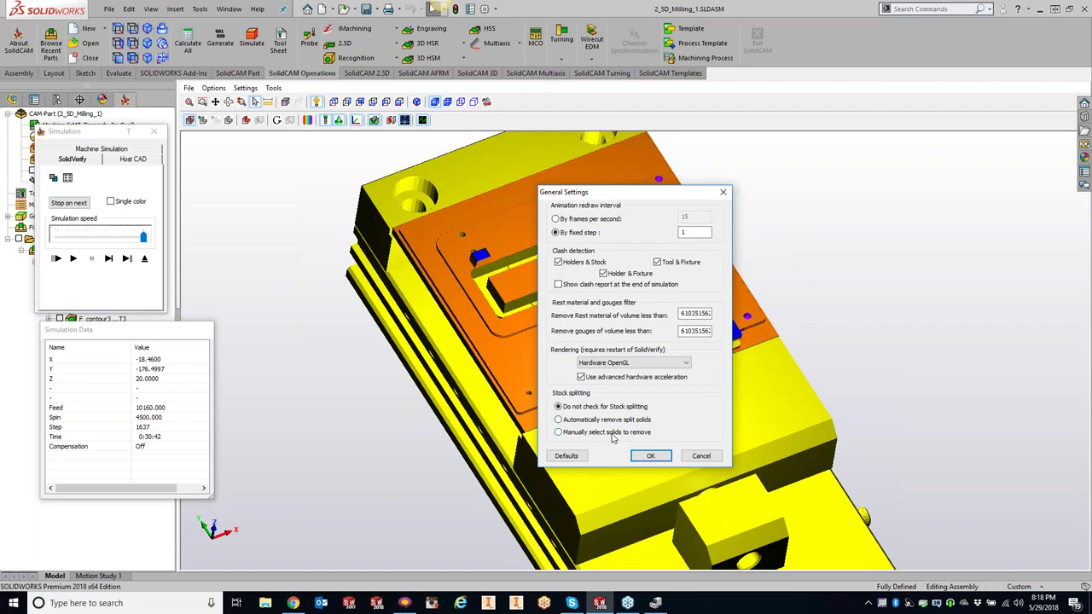
click(560, 419)
click(651, 457)
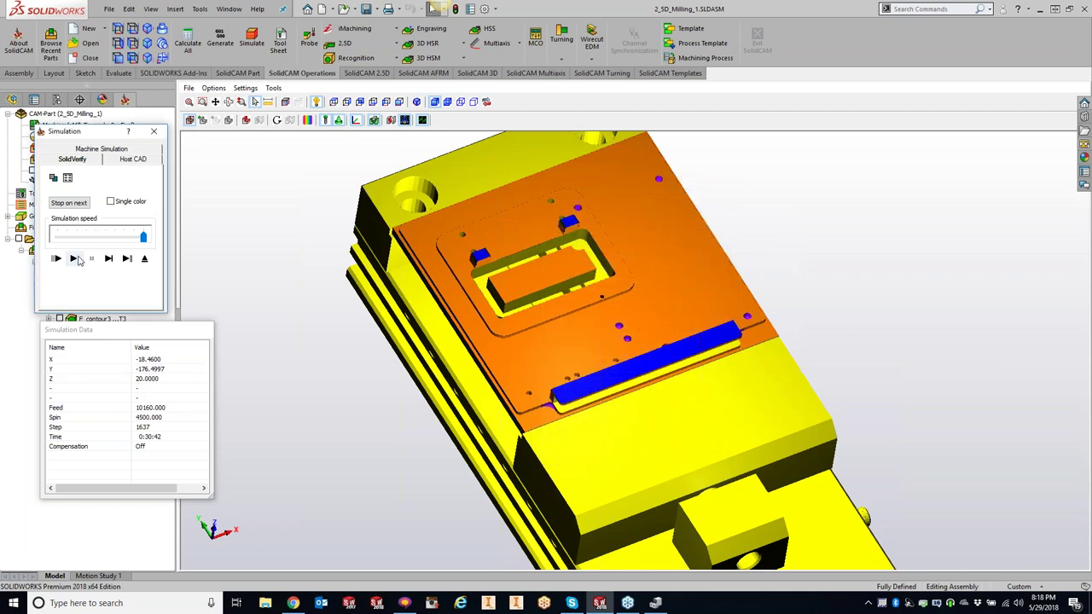
Run the SolidVerify simulation again with split solids removed automatically and fit the whole vise and plate in view.
click(75, 258)
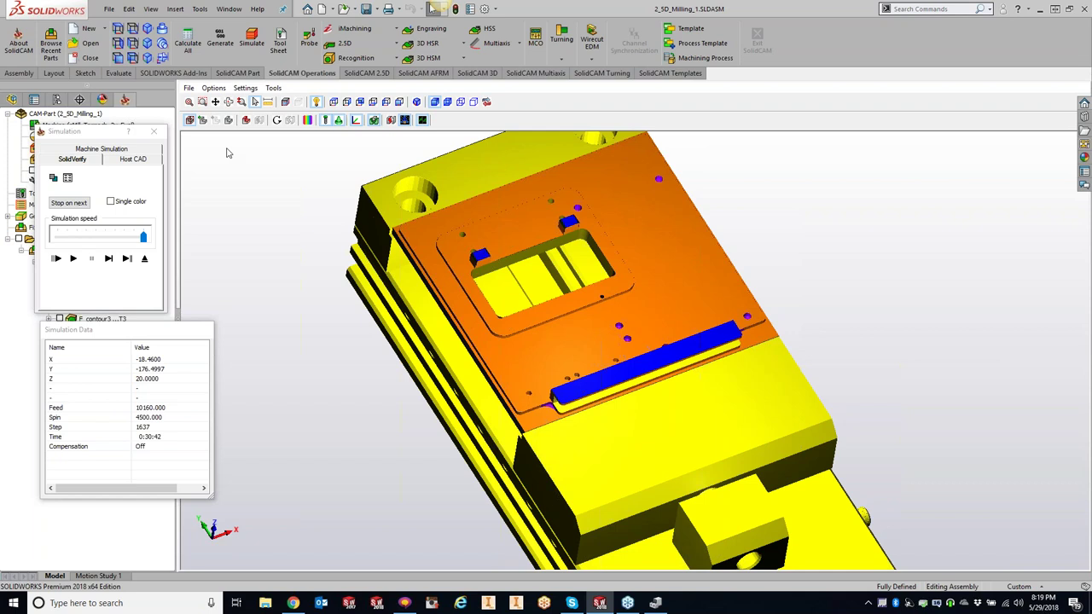
click(189, 101)
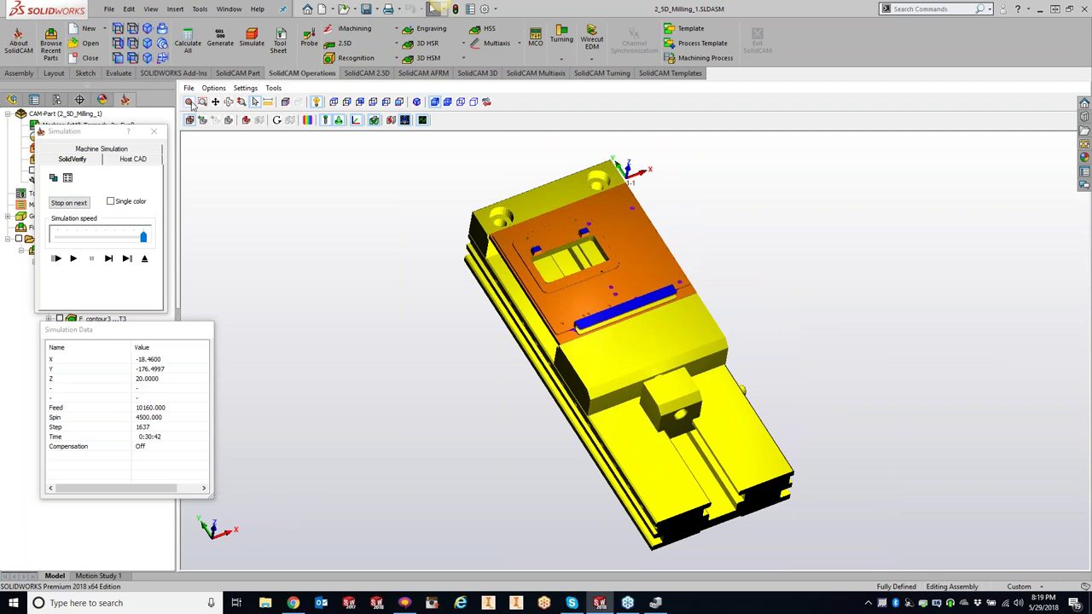
scroll(554, 280, down, 10)
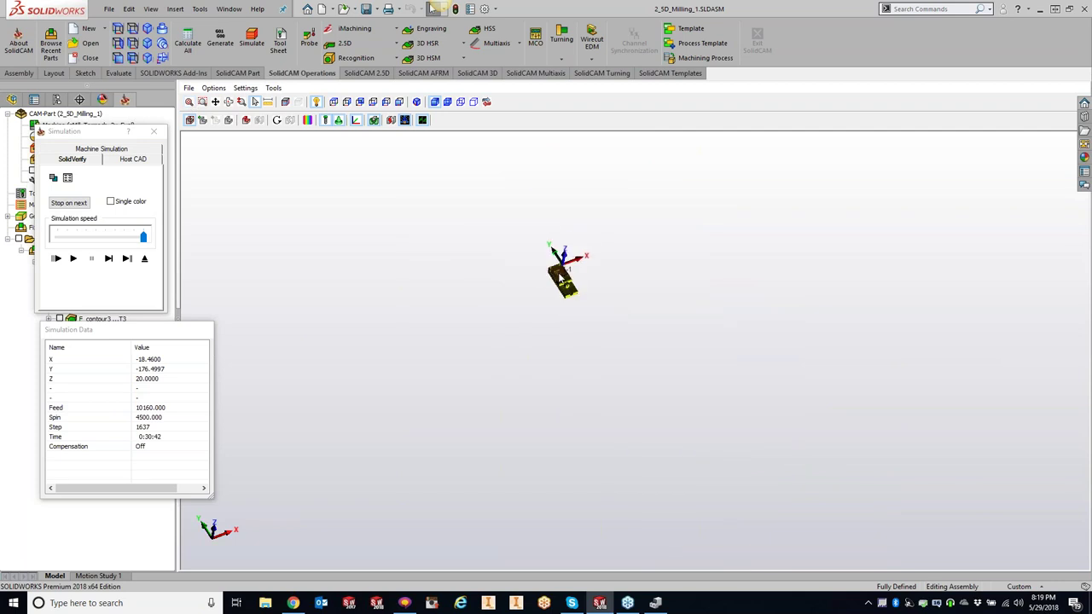
scroll(510, 307, down, 1)
scroll(510, 307, down, 2)
click(189, 103)
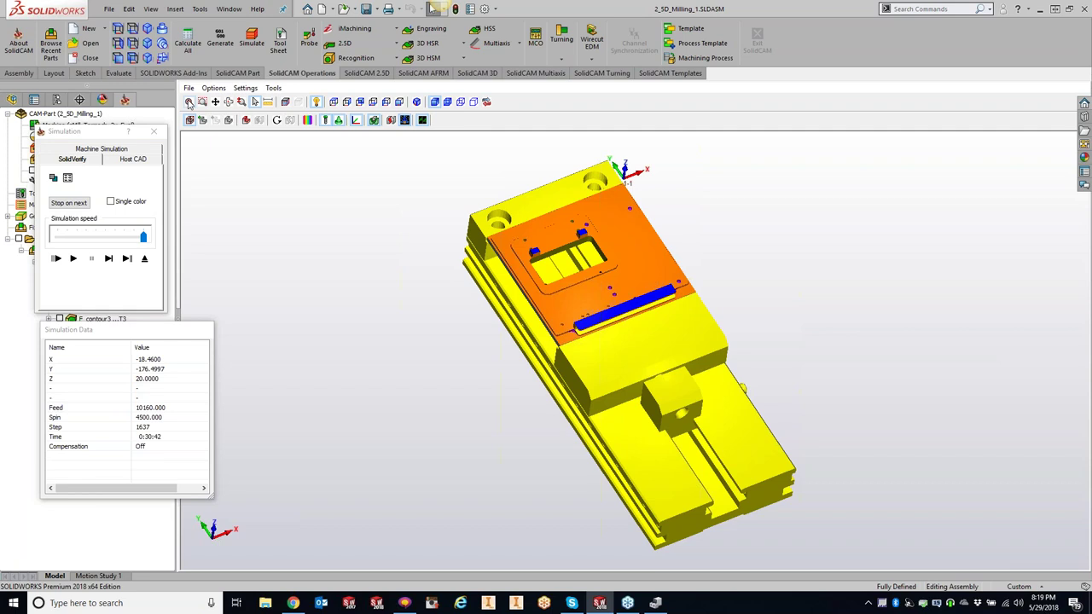
Check the Region of Interest box around the plate and accept its bounds.
click(202, 103)
click(284, 101)
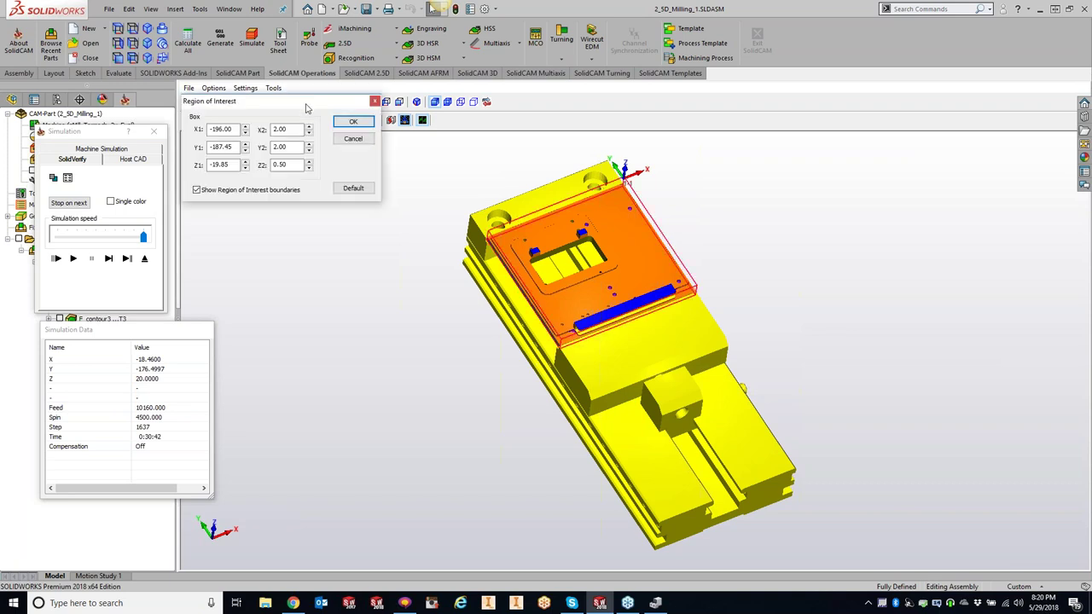
click(353, 121)
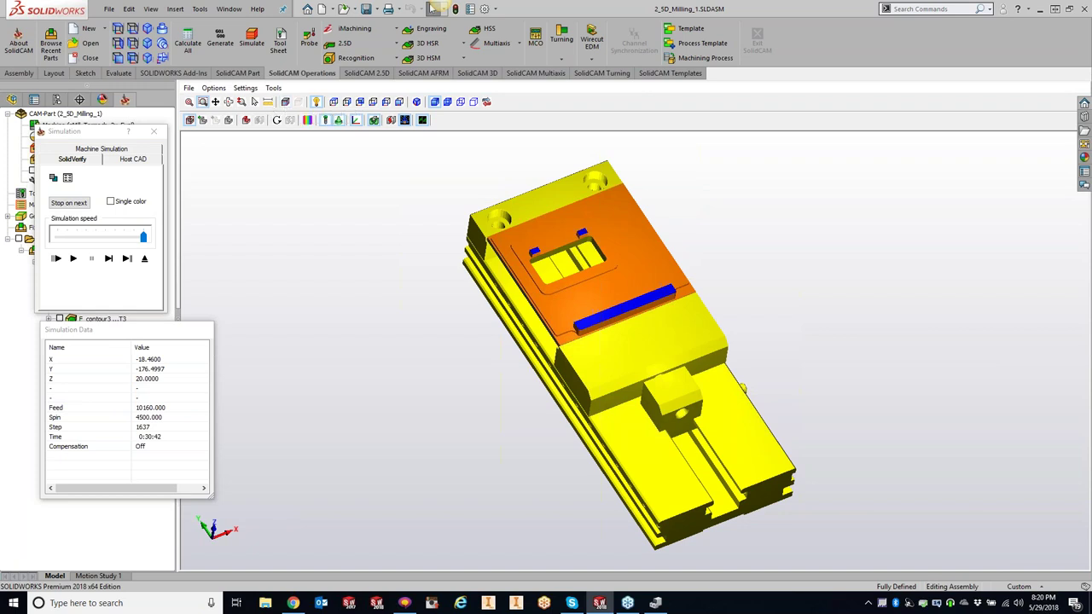
Examine the counterbored hole in the vise jaw and the small blue-topped block beside the plate's window up close.
click(203, 104)
scroll(493, 216, up, 5)
scroll(543, 534, down, 4)
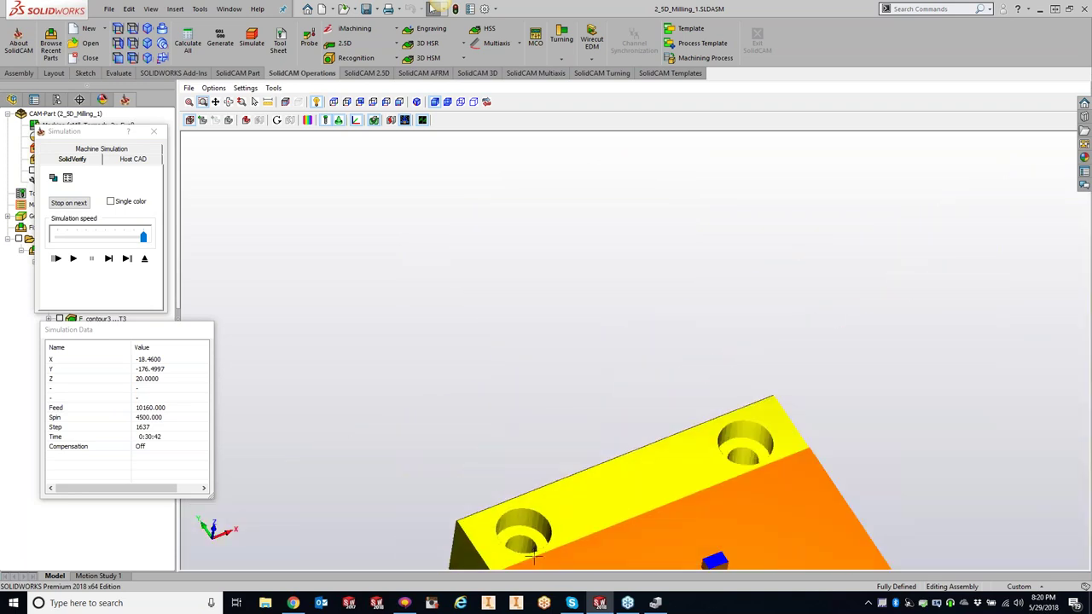
scroll(548, 543, up, 5)
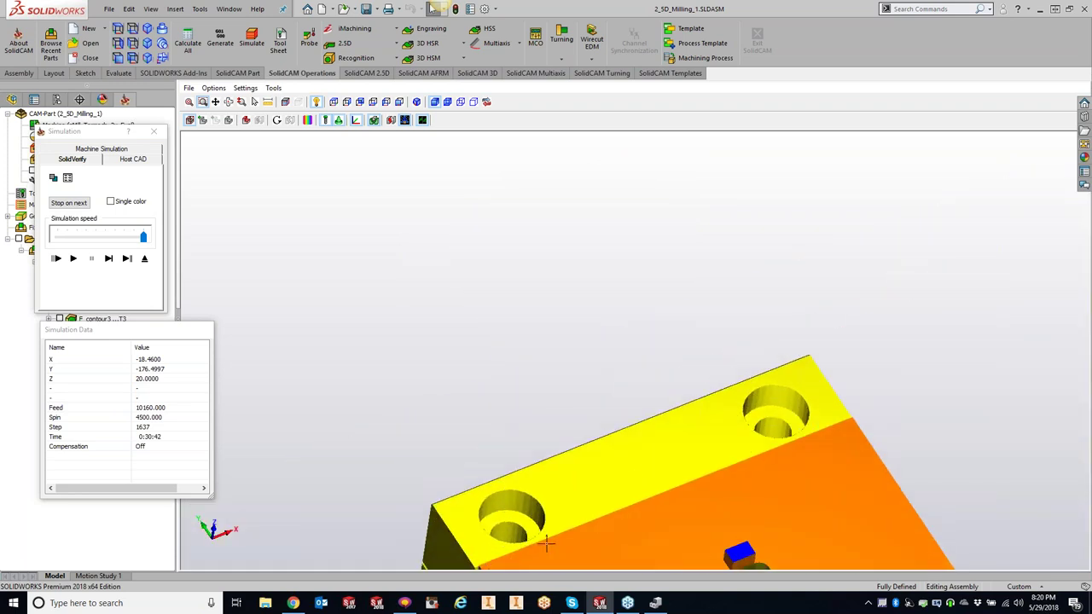
scroll(323, 524, up, 3)
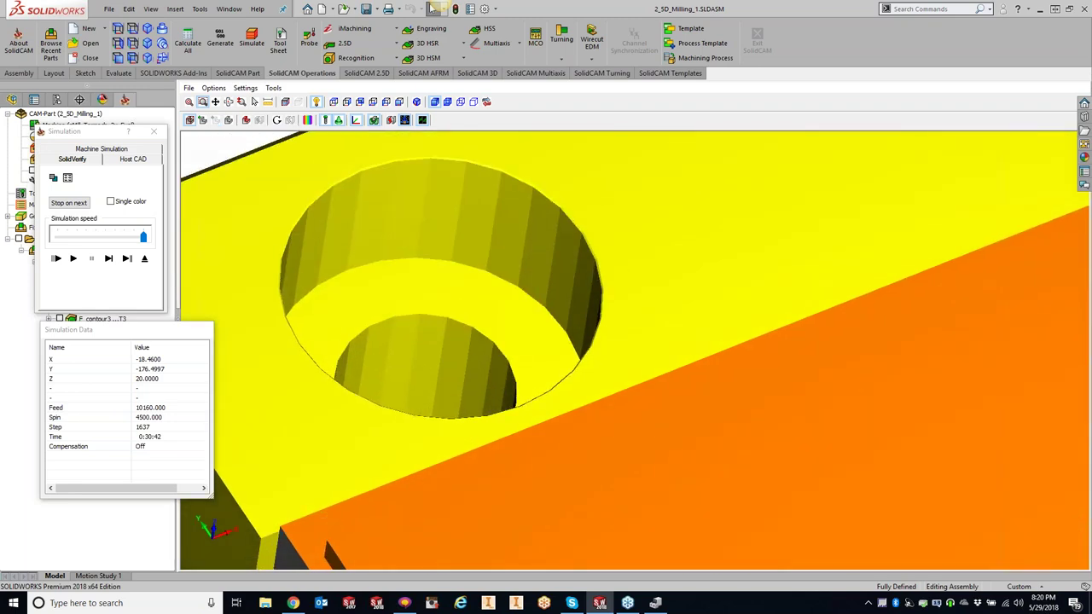
scroll(434, 382, down, 5)
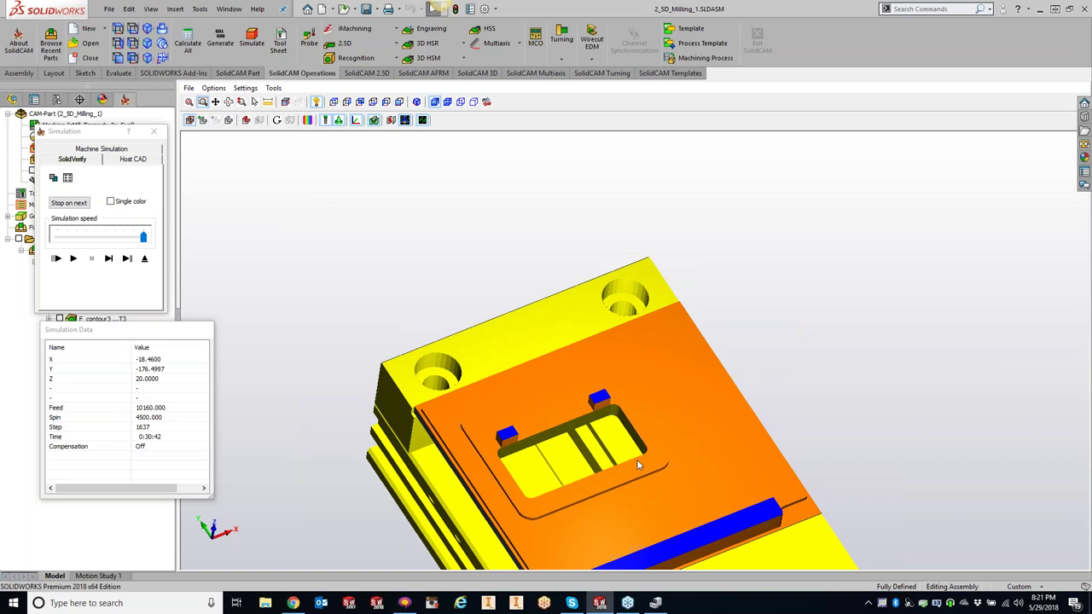
drag(572, 373, 642, 428)
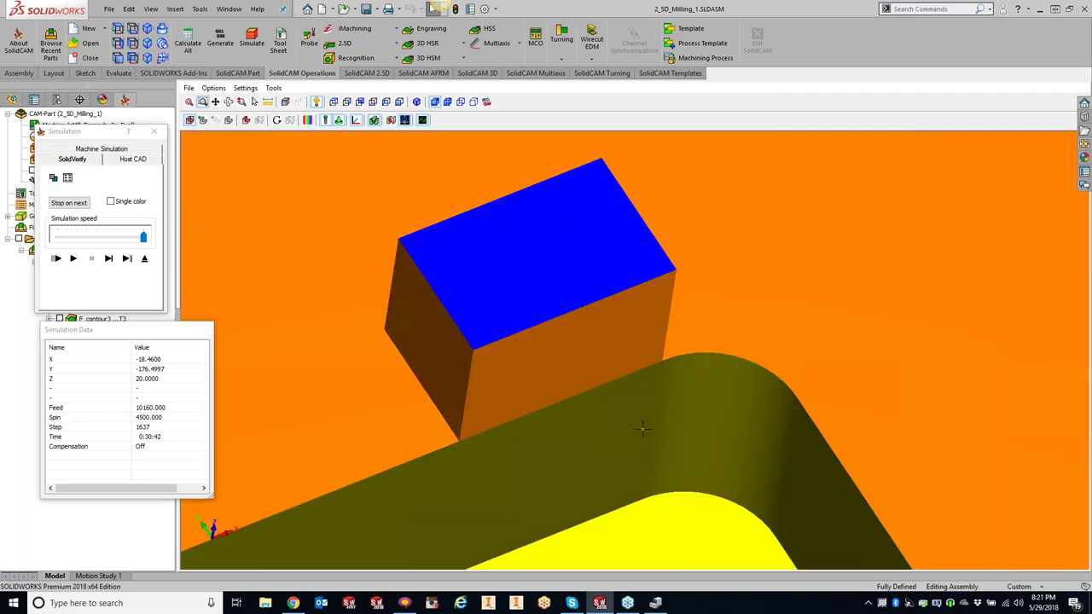
scroll(641, 426, down, 5)
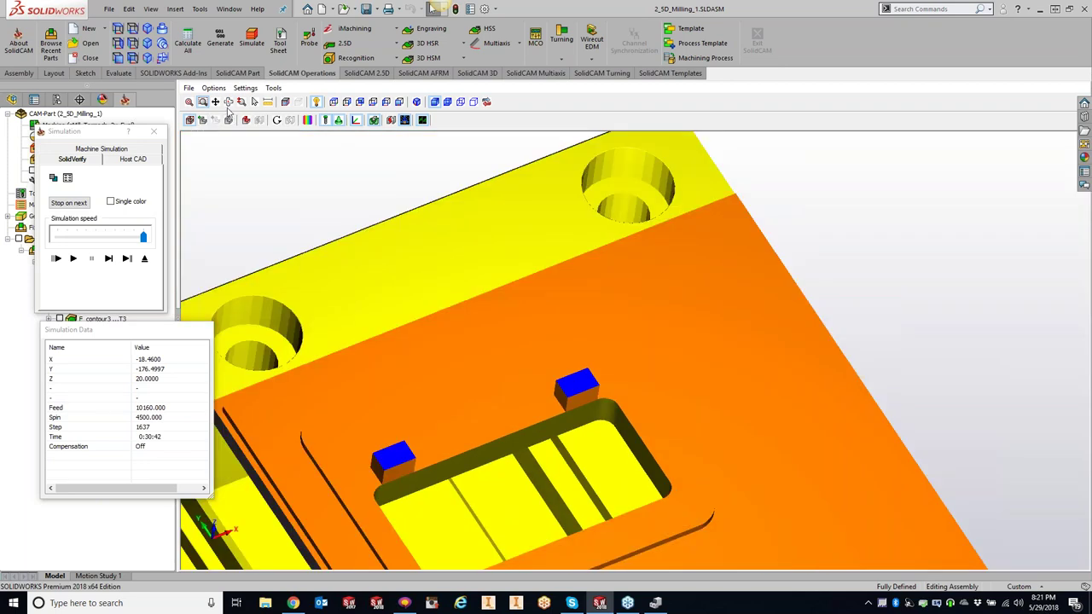
Rotate the simulated plate and vise to inspect them from other angles and fit the whole assembly in view.
click(228, 103)
drag(401, 256, 376, 262)
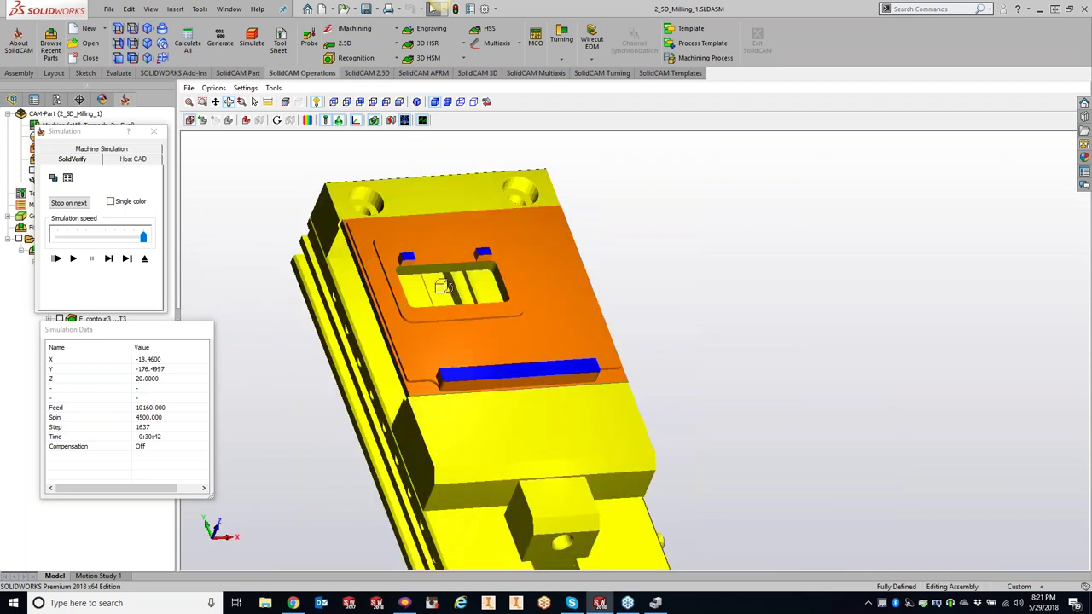
mouse_move(441, 285)
mouse_down()
mouse_move(443, 275)
mouse_move(493, 308)
mouse_move(444, 273)
mouse_move(431, 243)
mouse_move(444, 300)
mouse_up()
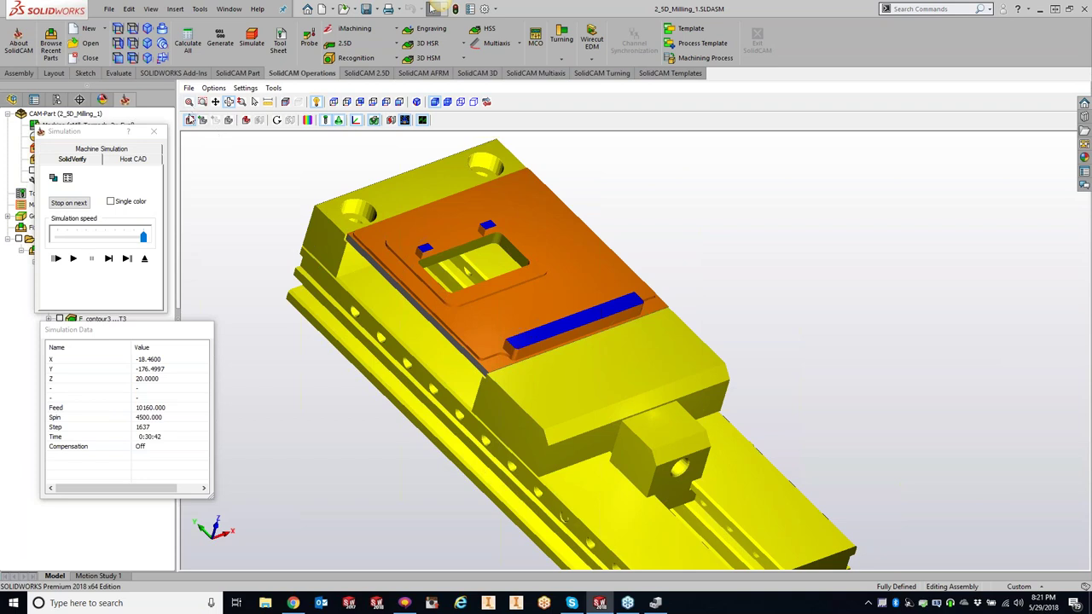
click(189, 102)
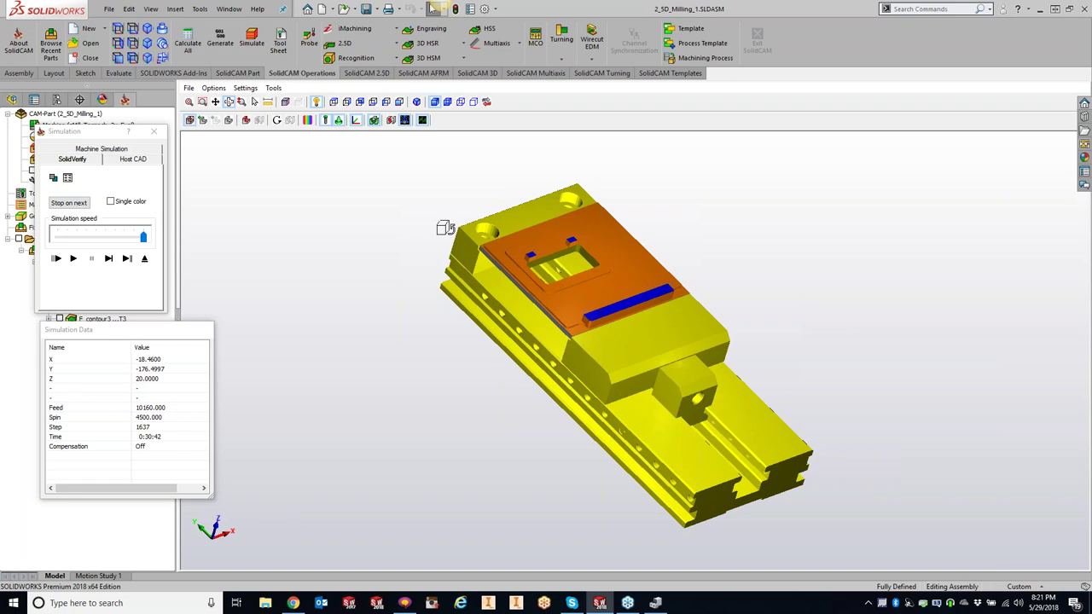
Inspect the end of the vise base and the machined plate at different magnifications, and return to selection mode.
drag(497, 282, 788, 496)
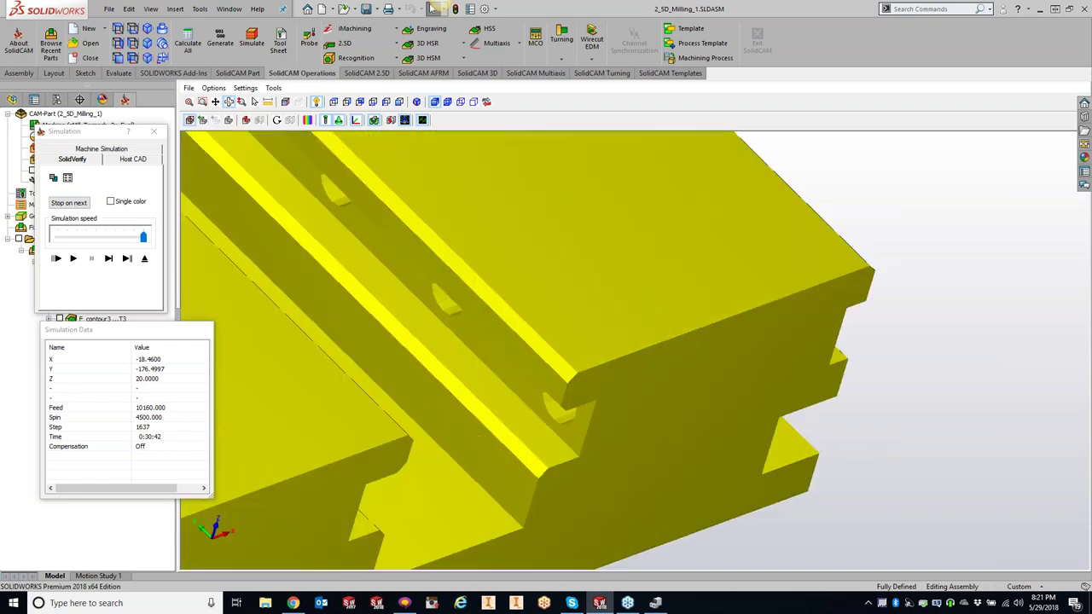
scroll(806, 469, down, 3)
scroll(751, 452, up, 2)
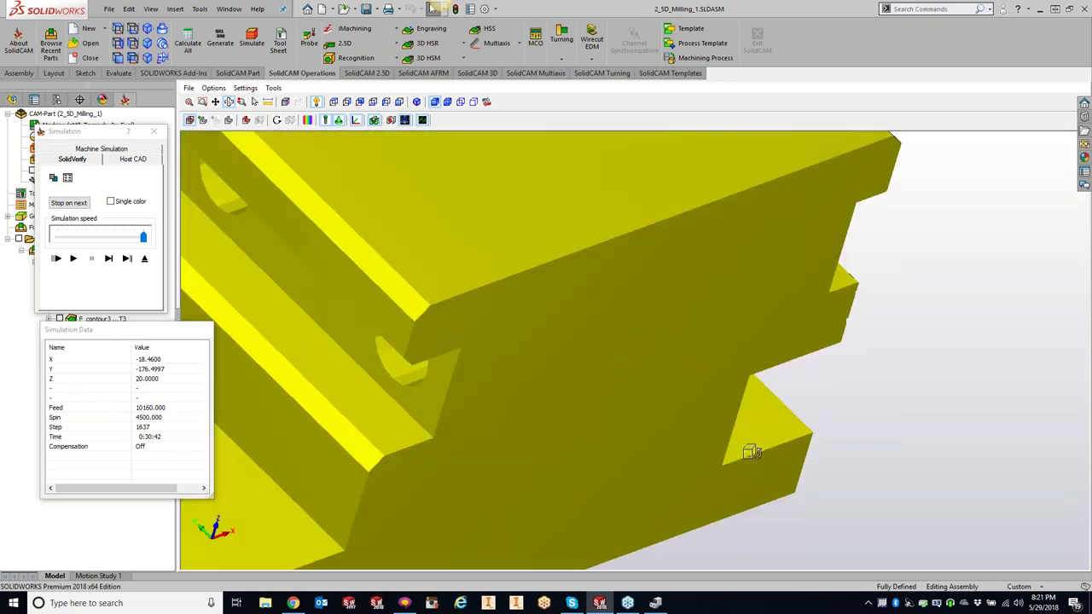
scroll(751, 452, up, 5)
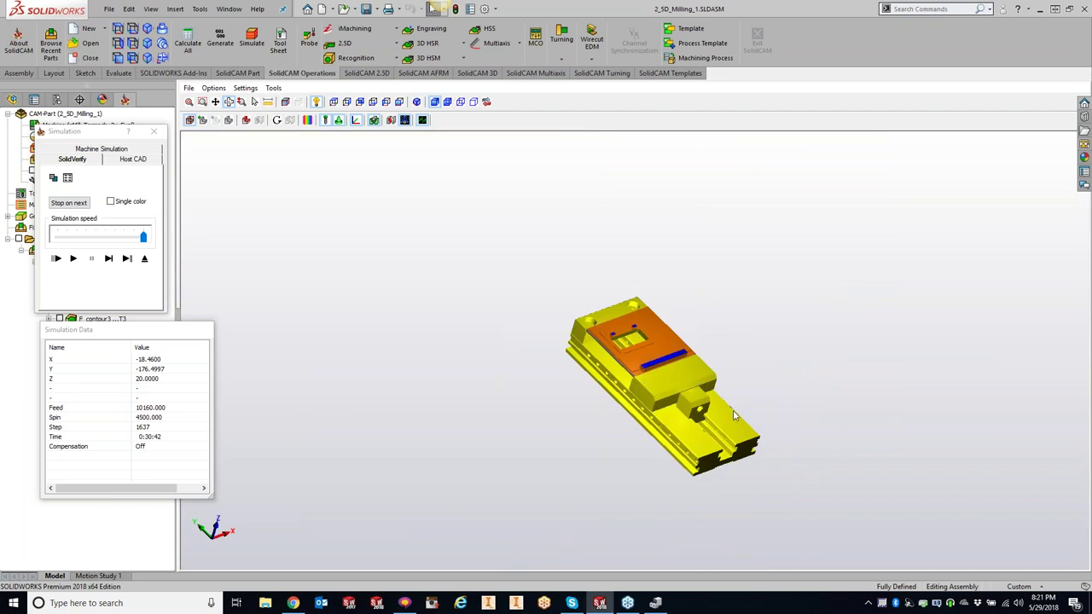
scroll(699, 408, down, 3)
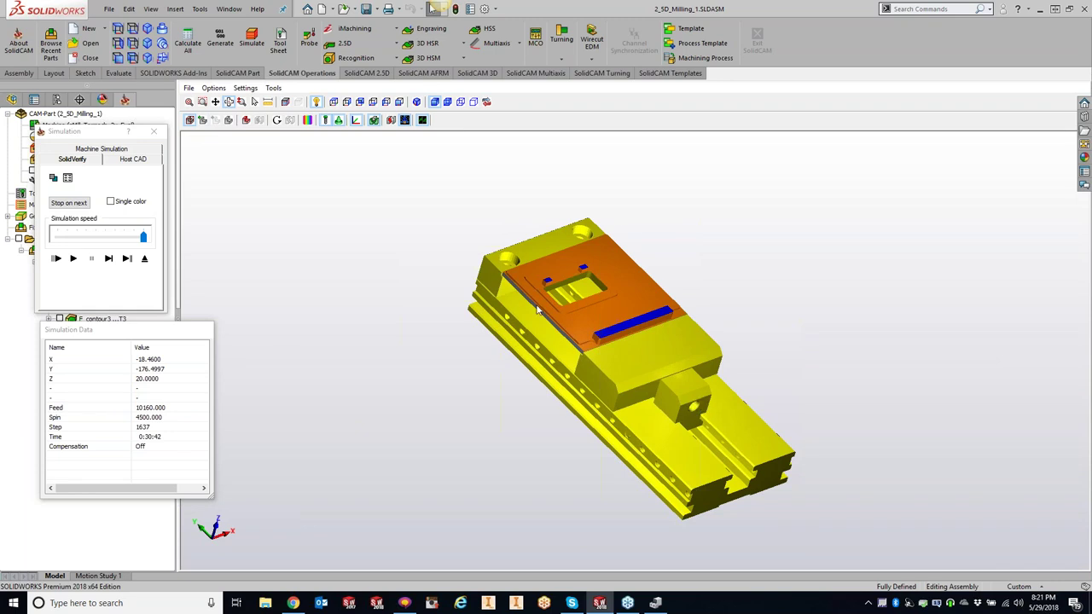
scroll(537, 309, down, 5)
scroll(938, 477, up, 4)
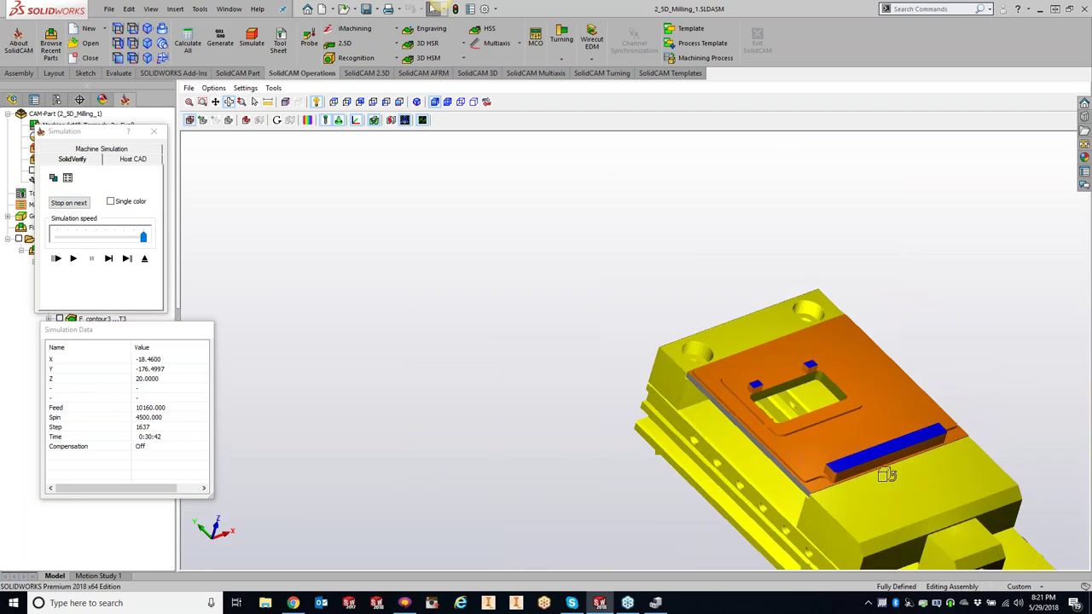
scroll(887, 469, down, 7)
scroll(828, 426, up, 8)
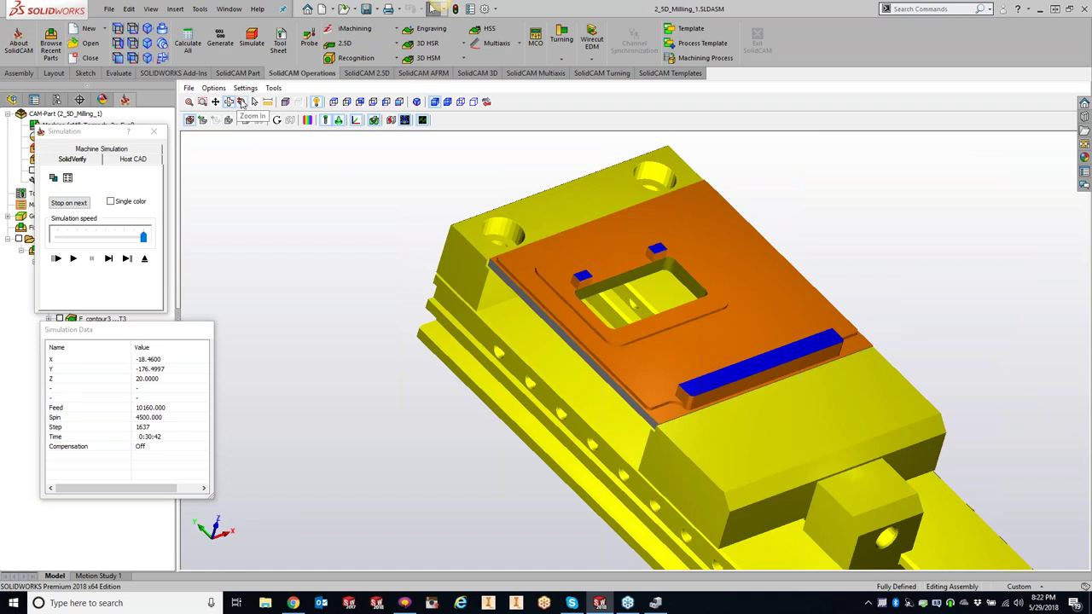
click(242, 103)
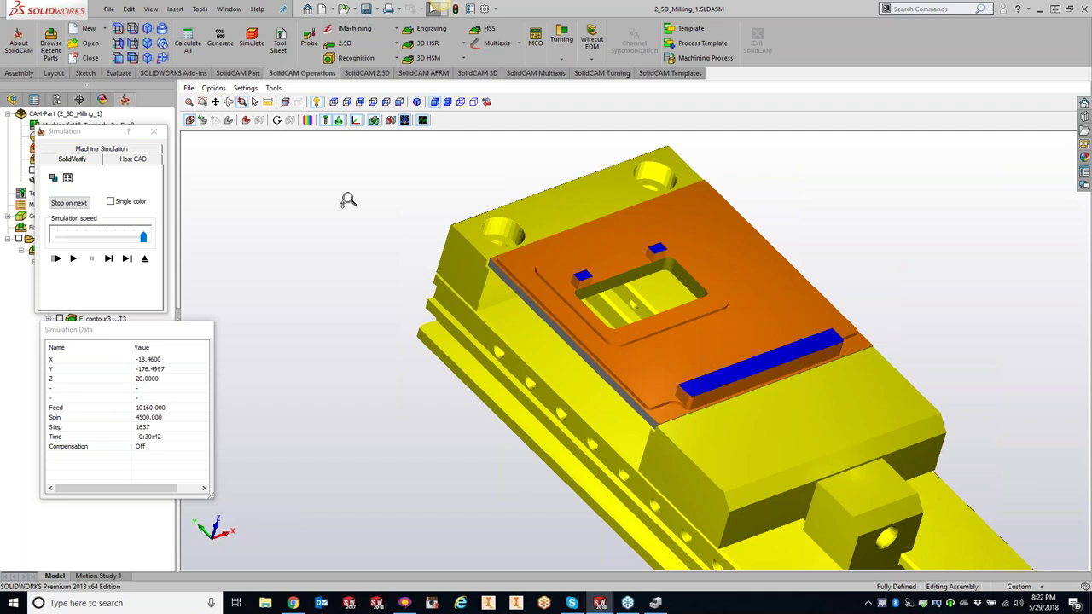
click(254, 101)
In the top view, measure the distance between the lower two corners of the left blue-topped block.
click(346, 102)
scroll(670, 234, up, 5)
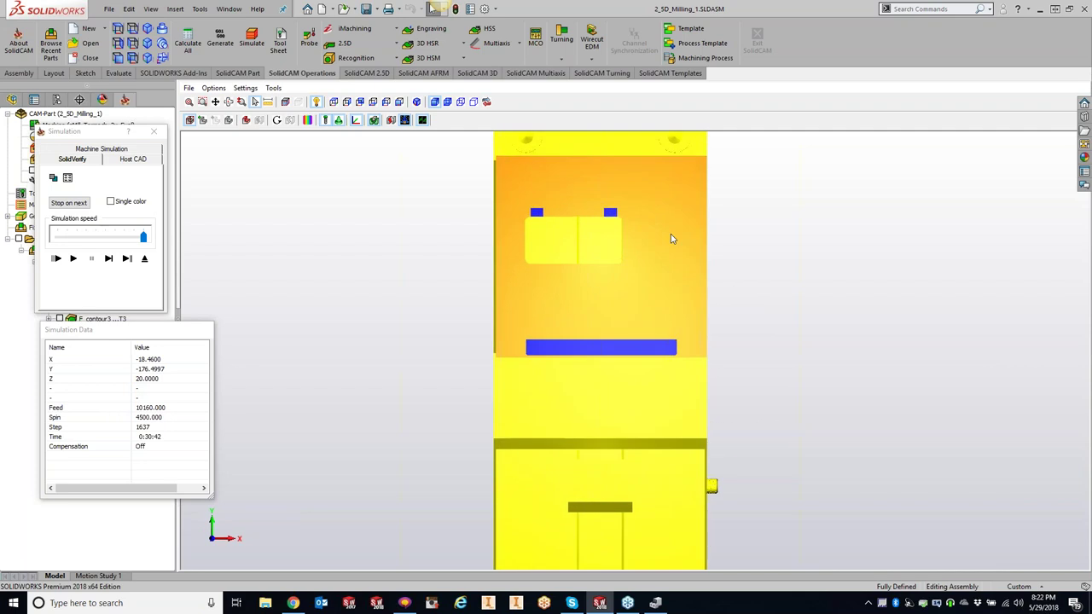
scroll(437, 191, up, 10)
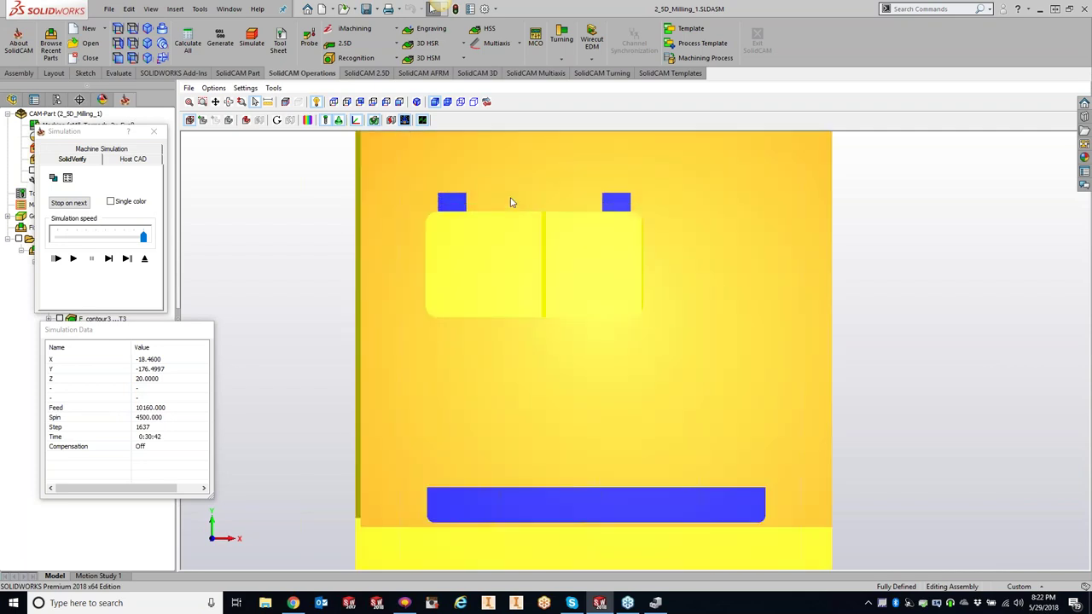
scroll(454, 212, up, 4)
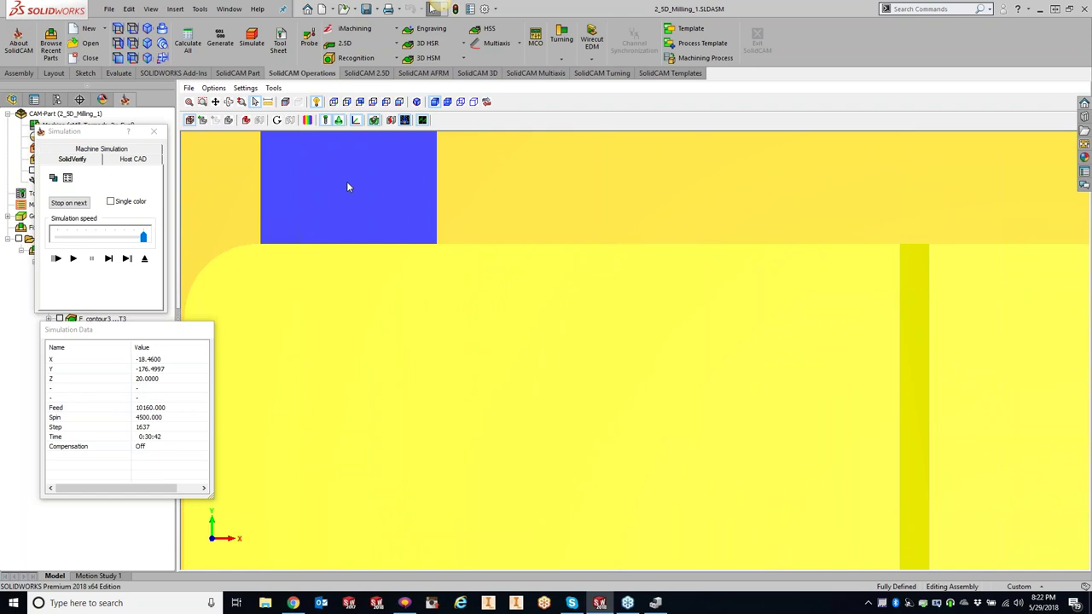
click(268, 102)
drag(220, 138, 233, 277)
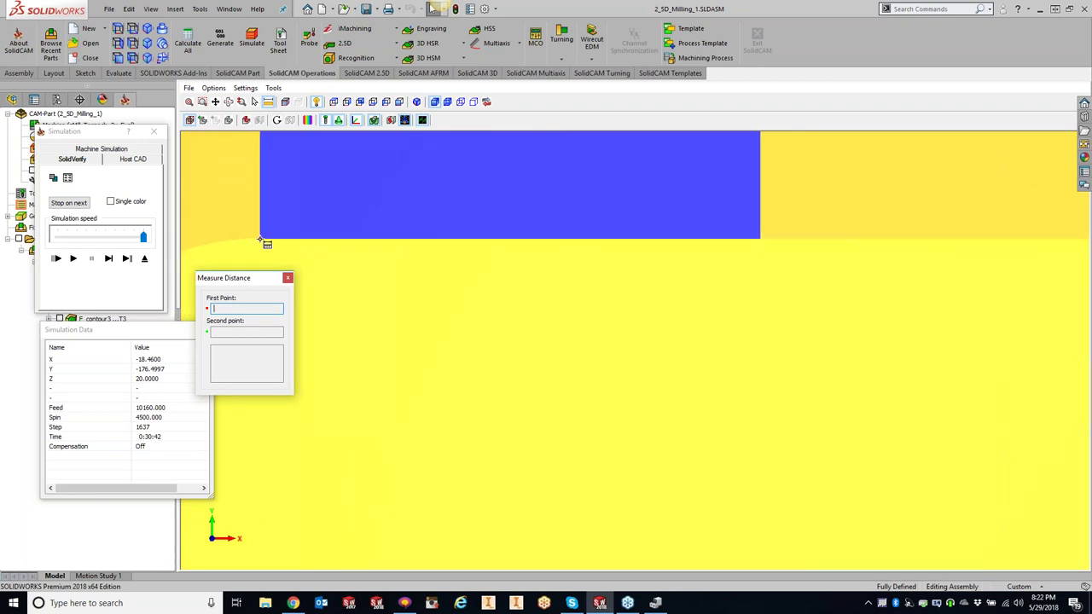
click(260, 239)
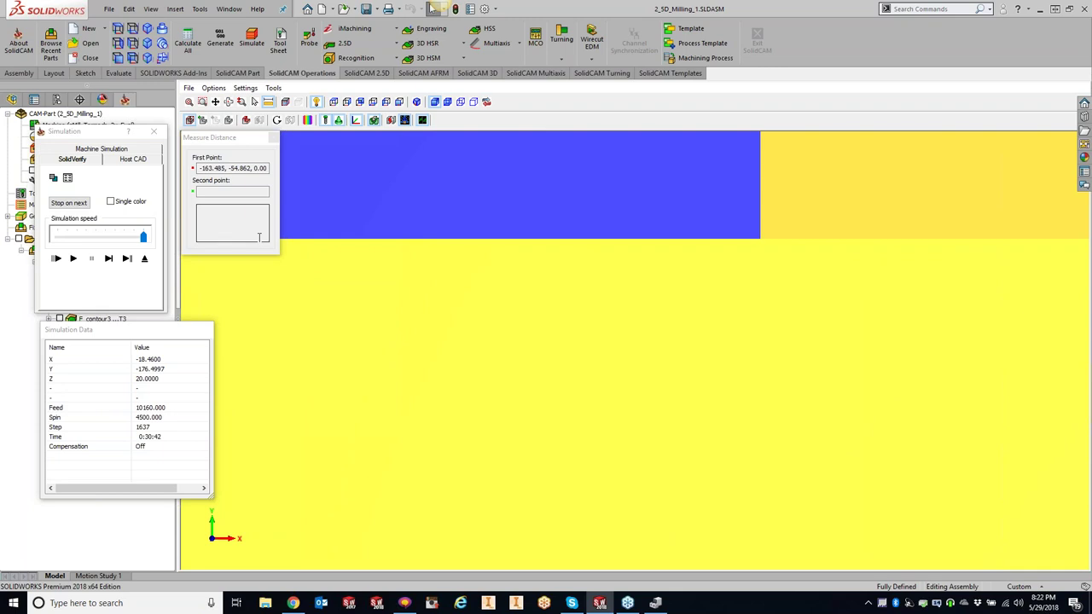
click(760, 238)
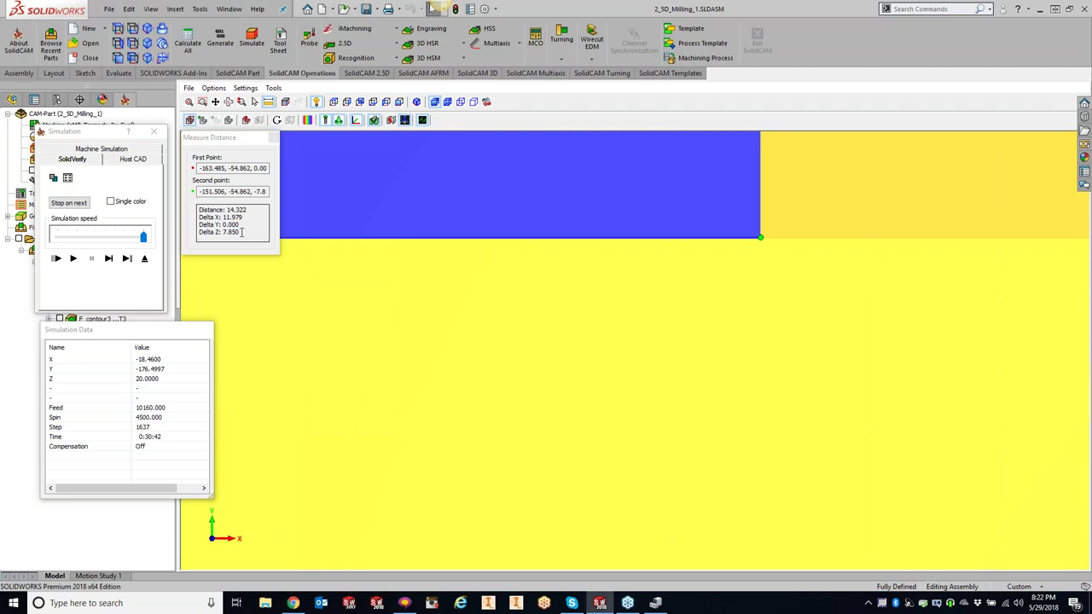
scroll(341, 265, down, 3)
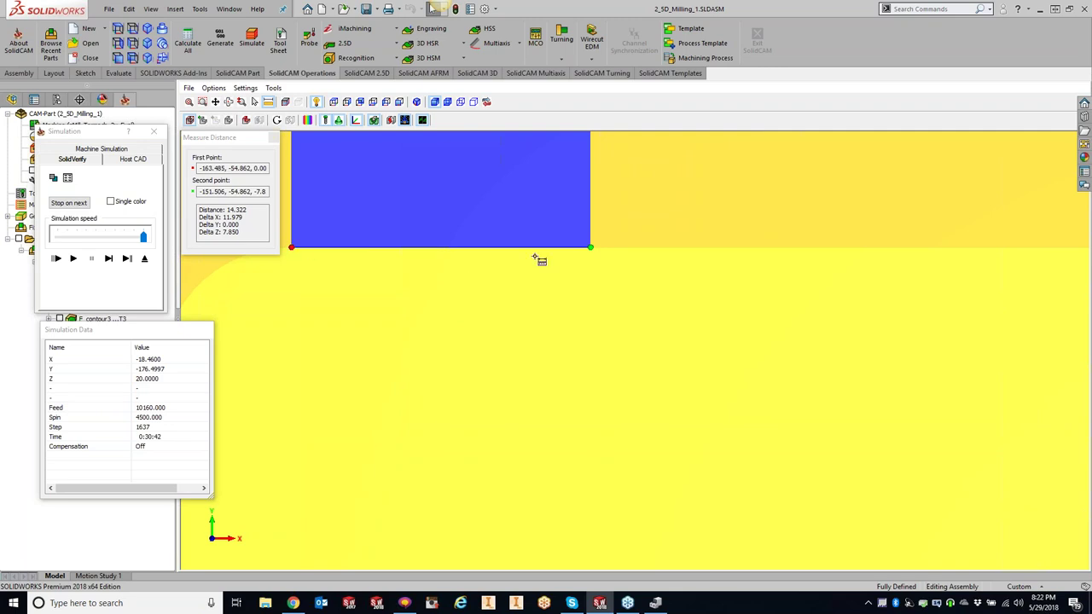
scroll(465, 330, down, 3)
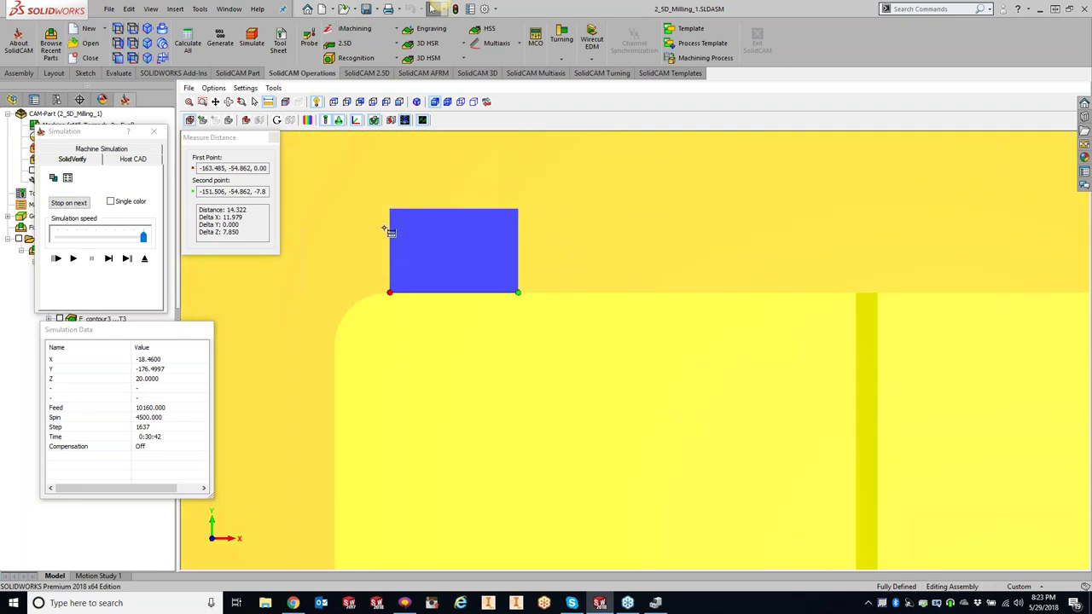
End the distance measurement and tilt the plate to examine the line between the two measured points.
click(273, 137)
middle_drag(491, 352, 500, 305)
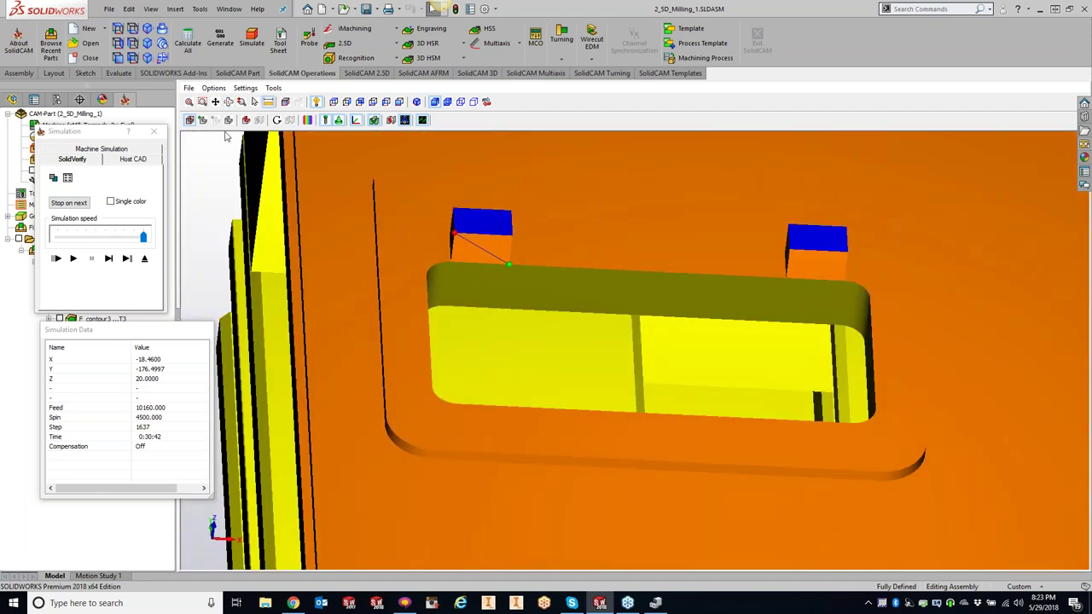
click(255, 101)
scroll(592, 290, down, 3)
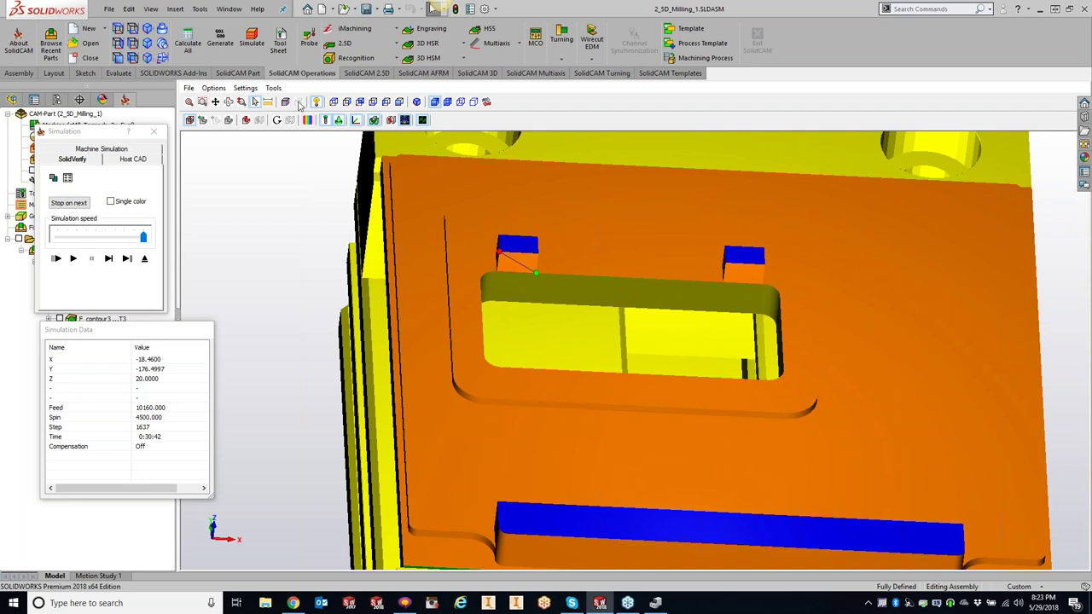
Toggle the simulation's lighting type between positional and directional several times to compare the shading.
click(296, 103)
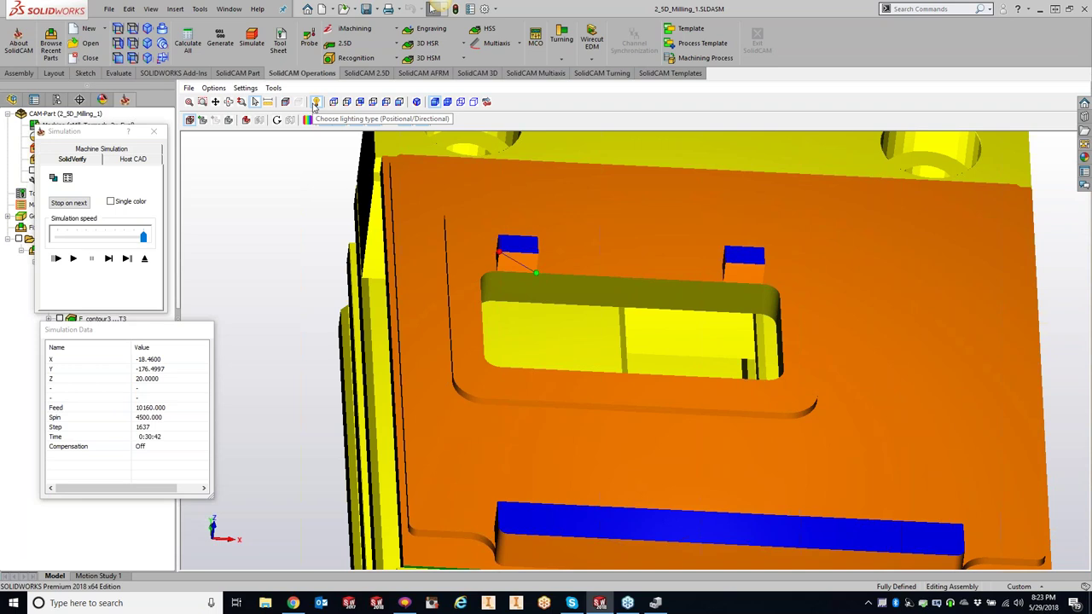
click(315, 103)
click(316, 103)
click(316, 103)
click(316, 103)
click(315, 103)
click(315, 103)
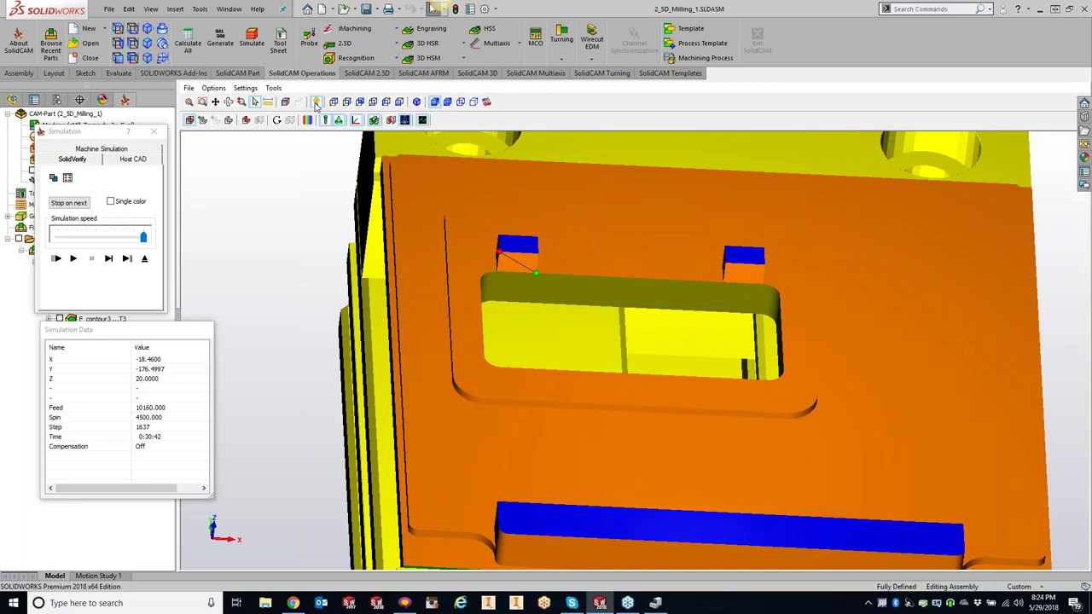
scroll(624, 254, down, 3)
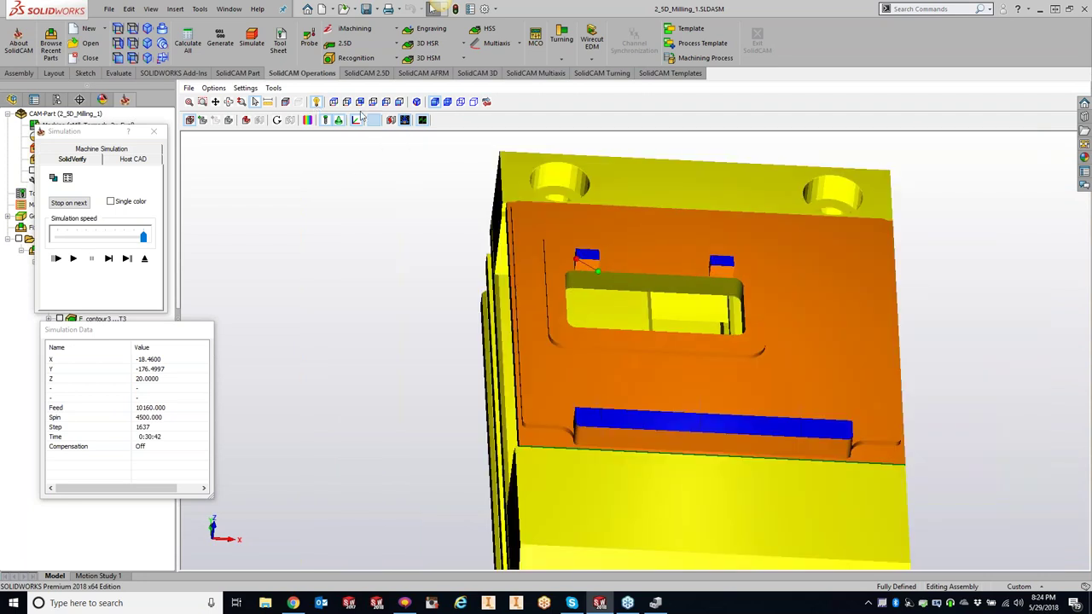
Switch the lighting type a few more times and display the vise and plate enlarged in isometric view.
click(316, 103)
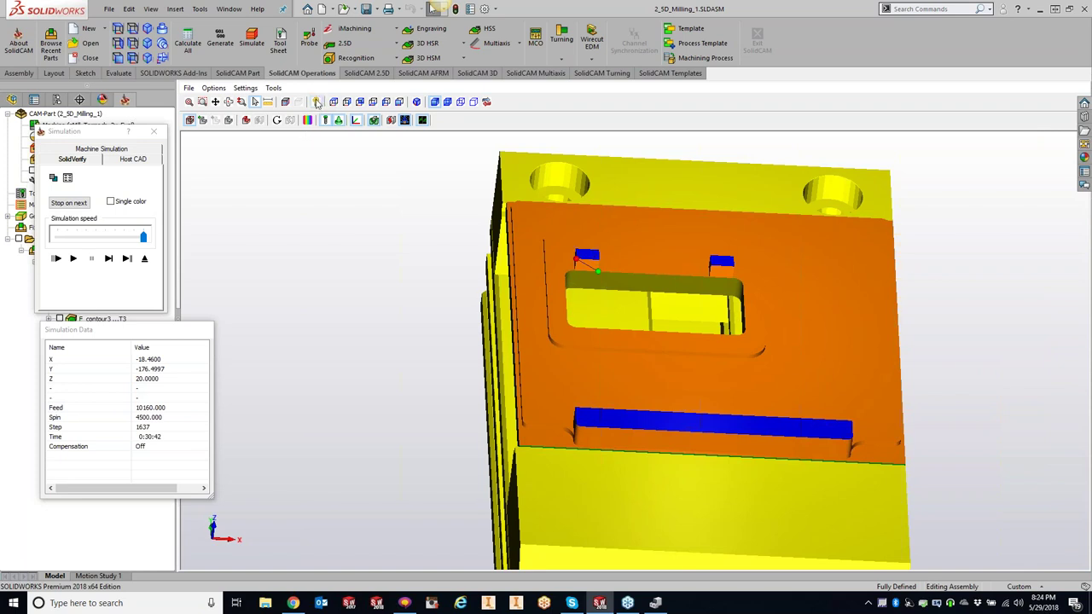
click(316, 104)
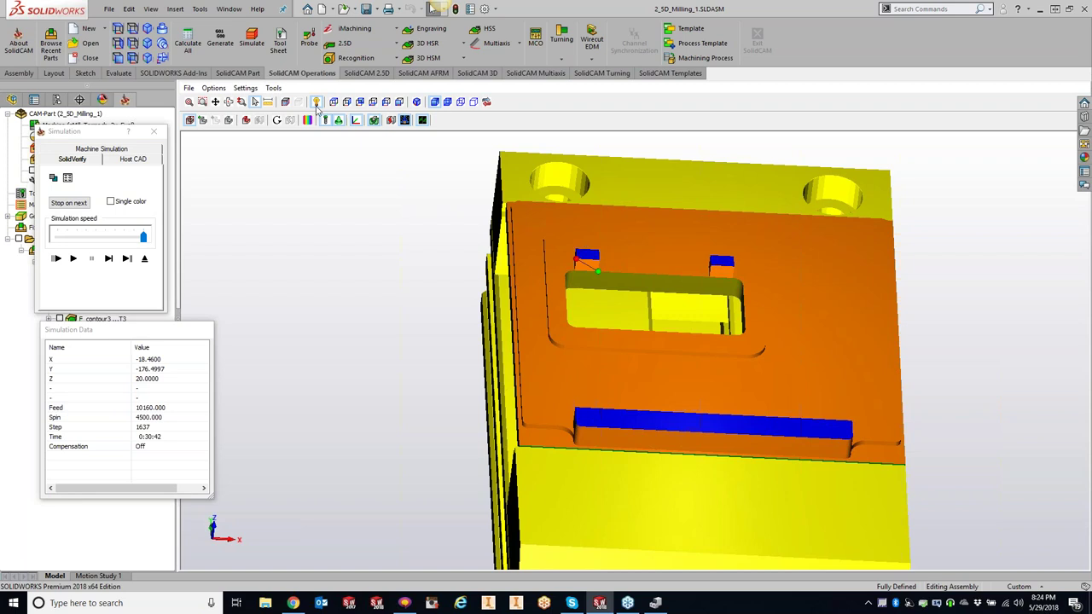
click(317, 103)
click(417, 102)
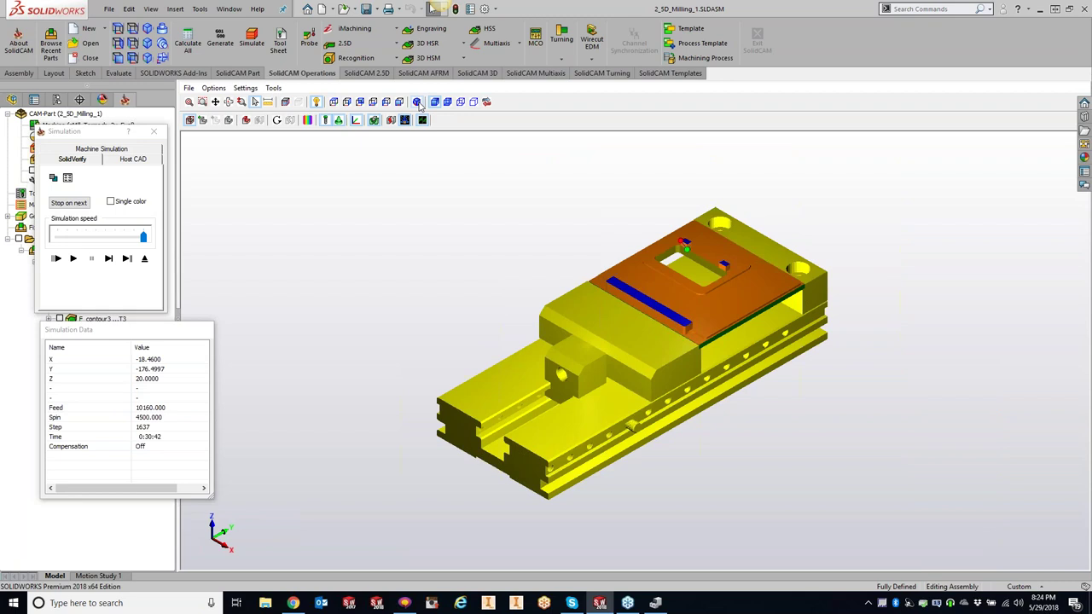
scroll(758, 274, up, 3)
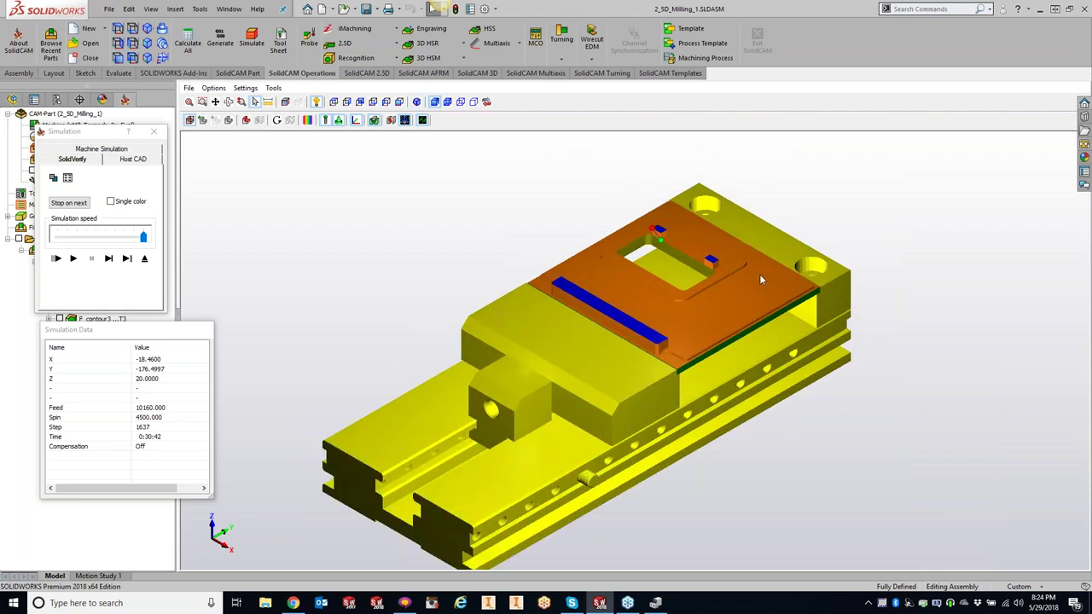
scroll(751, 277, up, 2)
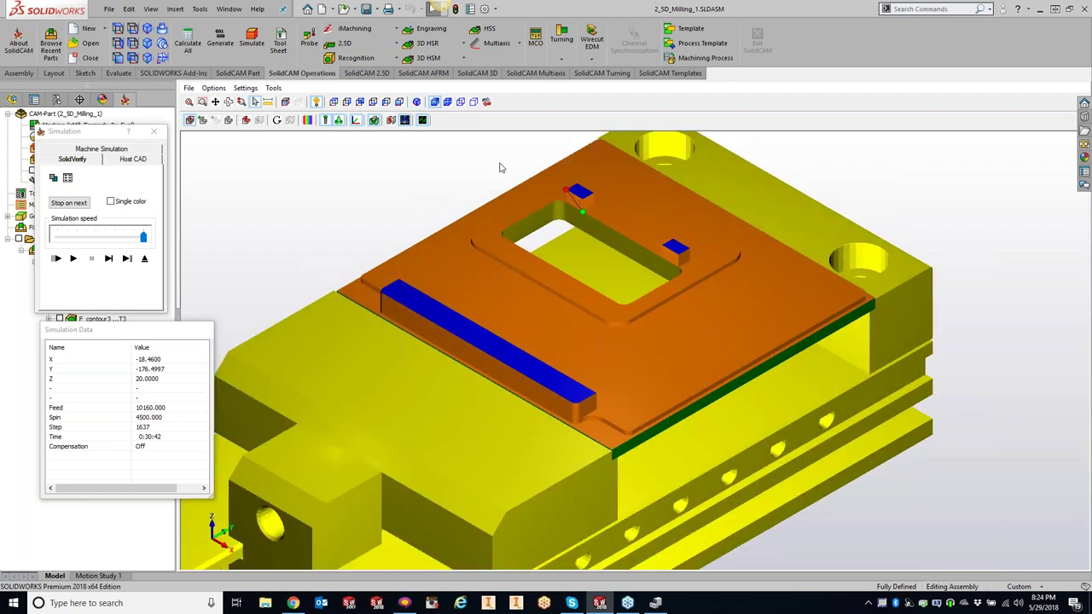
Examine the vise and plate in transparent display from another side, and return to shaded display.
click(447, 101)
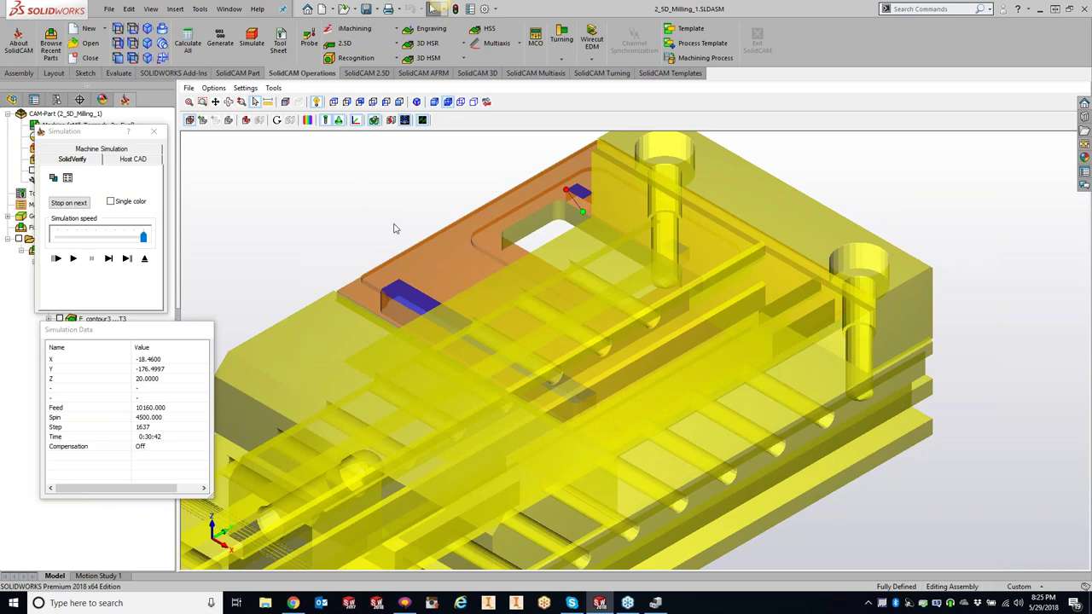
middle_drag(396, 228, 444, 234)
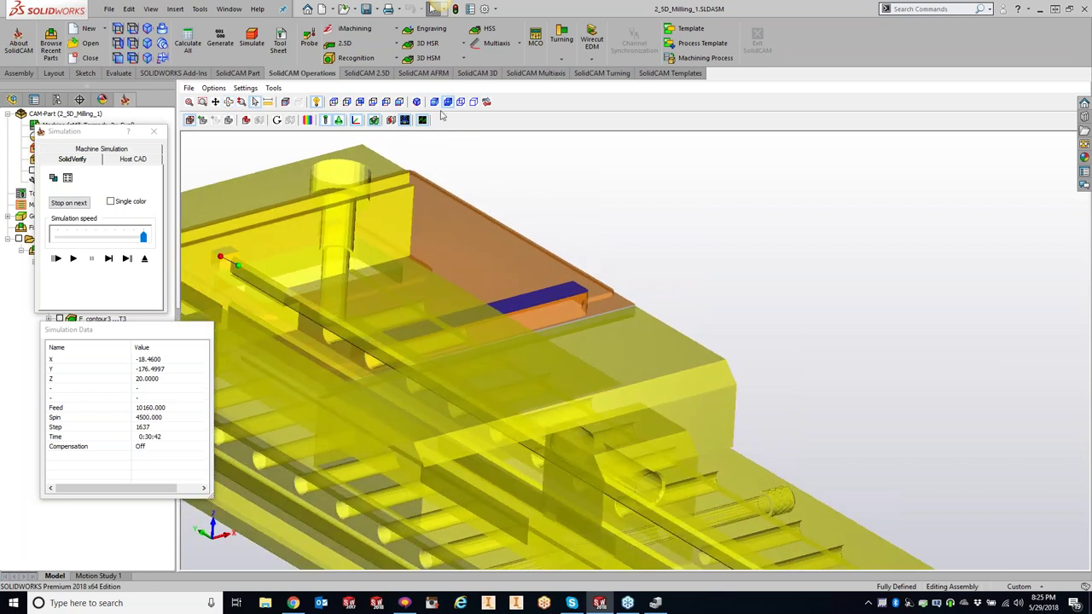
click(434, 102)
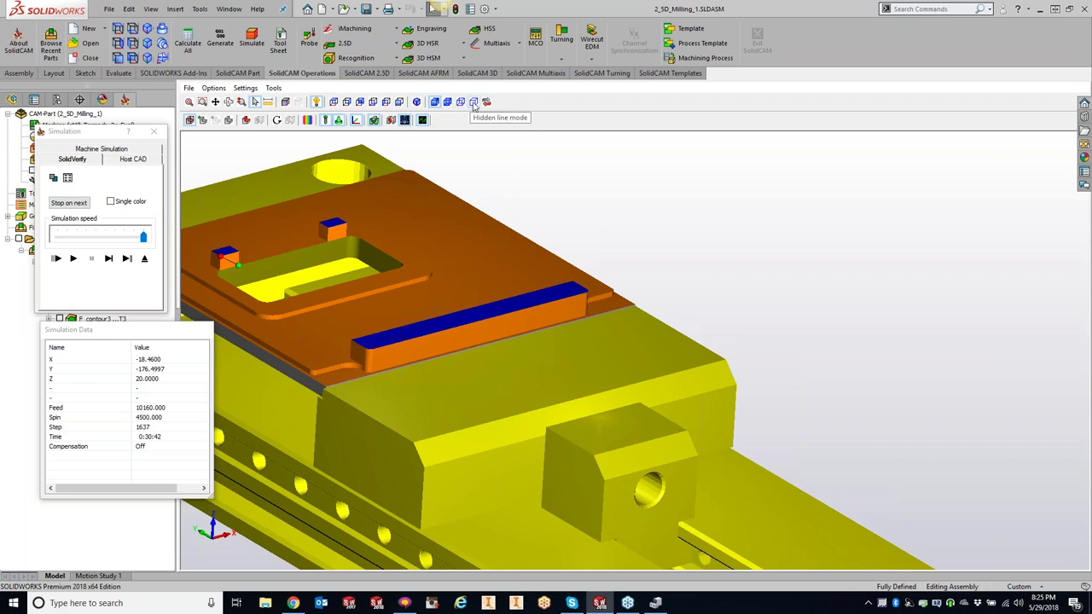
Examine the vise and plate in hidden line mode from several sides, and redraw the view to restore shading.
click(474, 102)
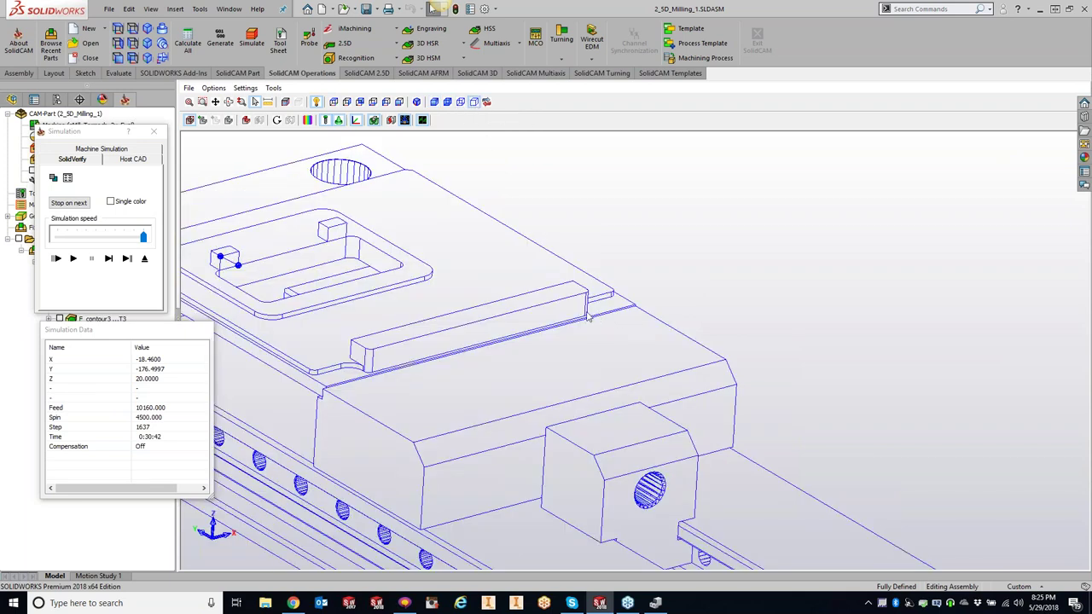
middle_drag(589, 319, 605, 297)
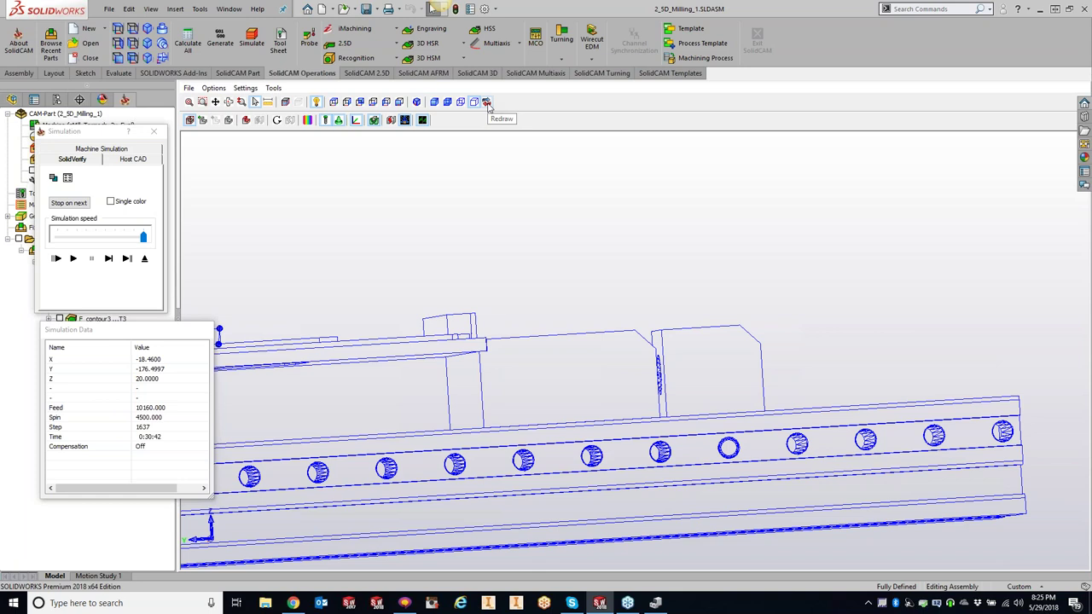
middle_drag(558, 253, 614, 256)
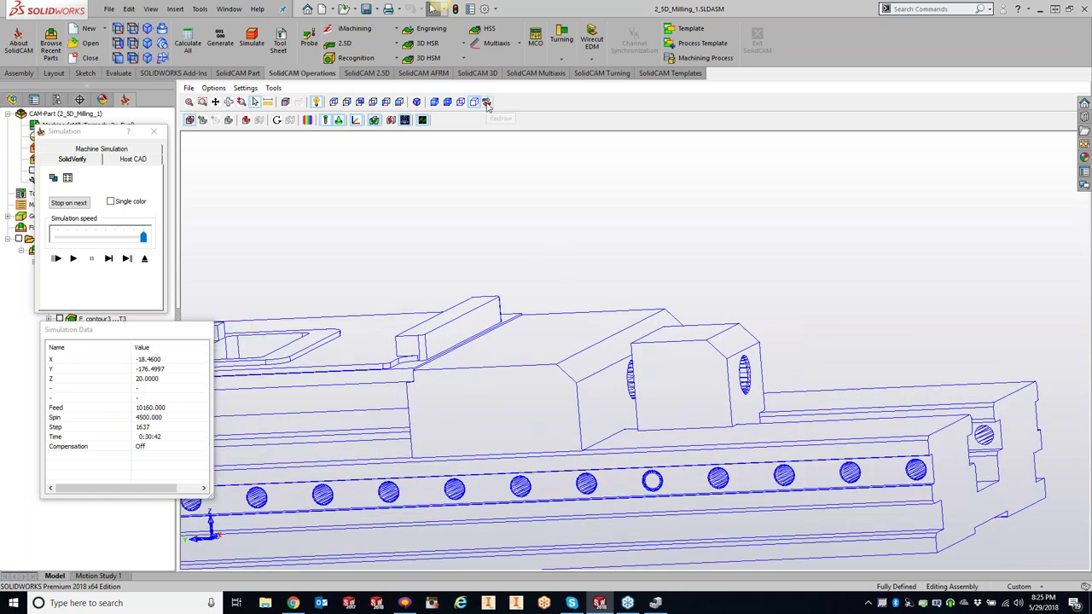
click(488, 104)
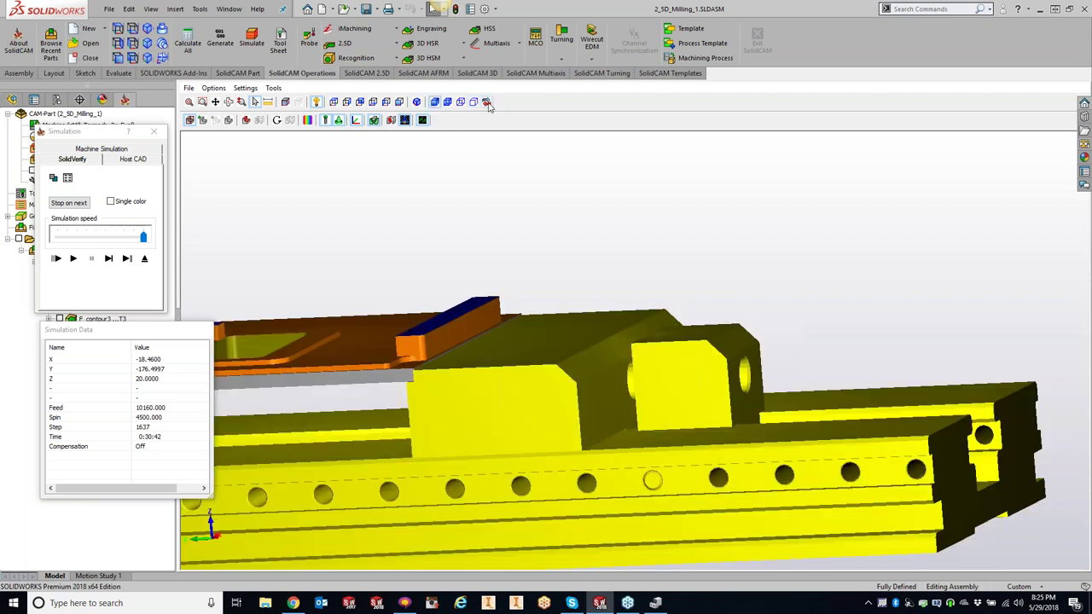
Run the simulation of all operations and inspect the machined plate from above.
click(74, 258)
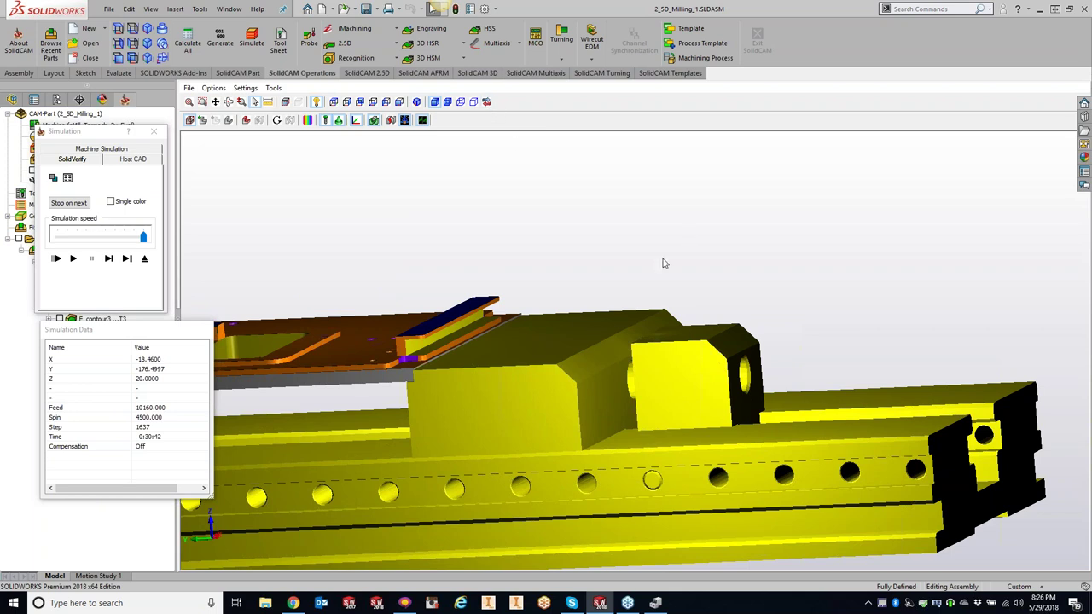
middle_drag(641, 280, 543, 209)
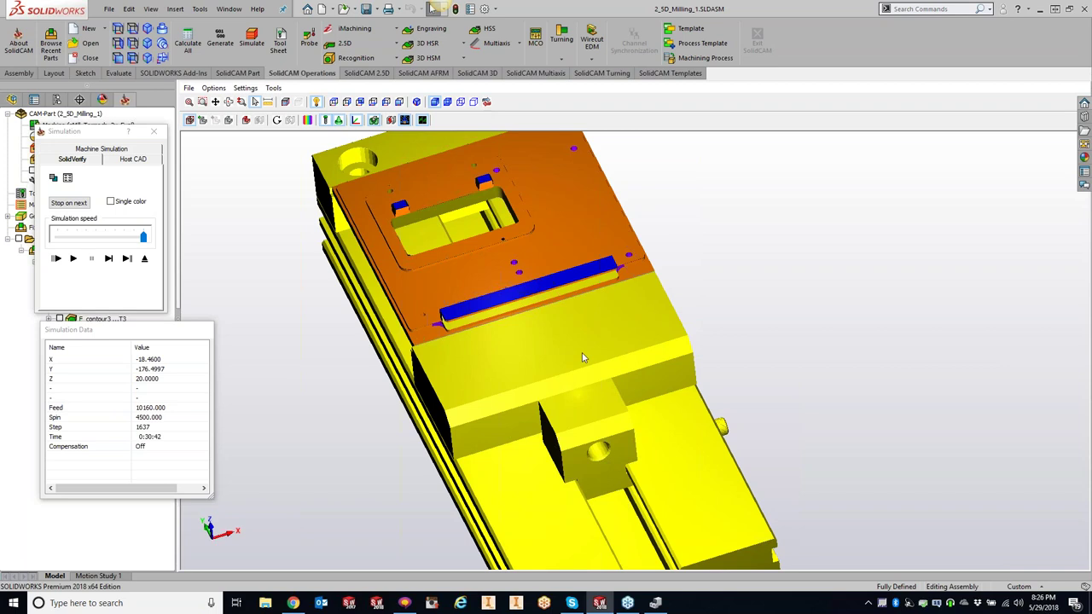
Move the Simulation and Simulation Data windows off the operations tree and simulate only the F_contour3 operation.
double_click(104, 134)
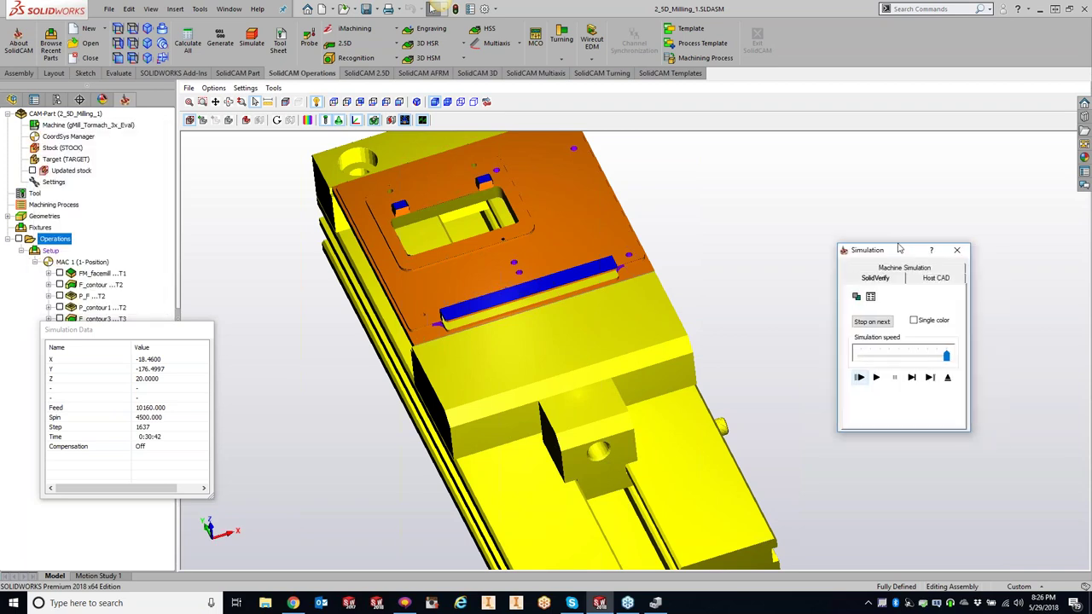
drag(120, 331, 855, 398)
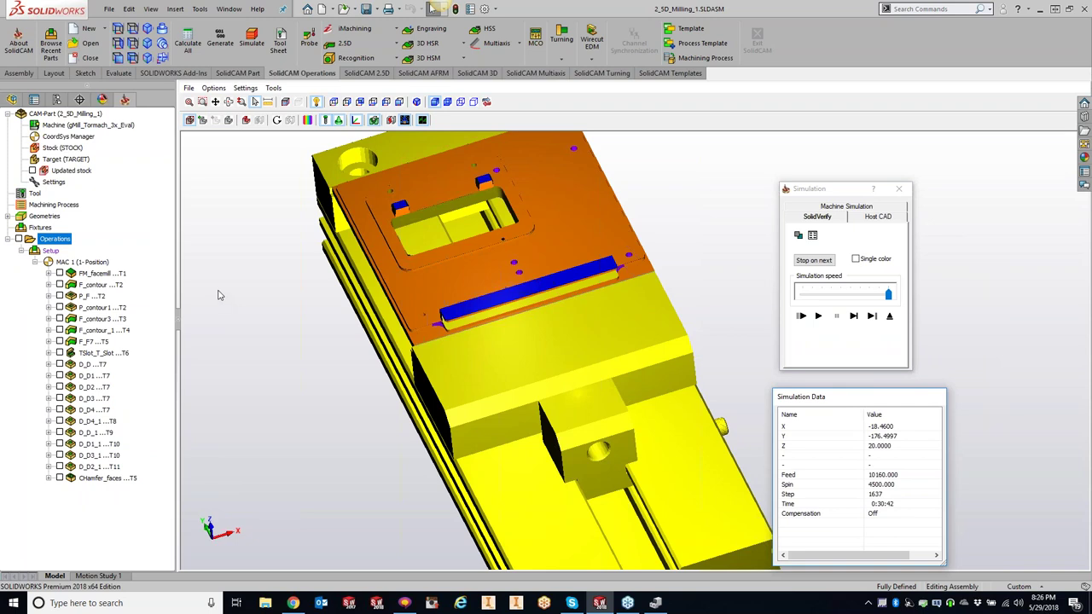
click(98, 319)
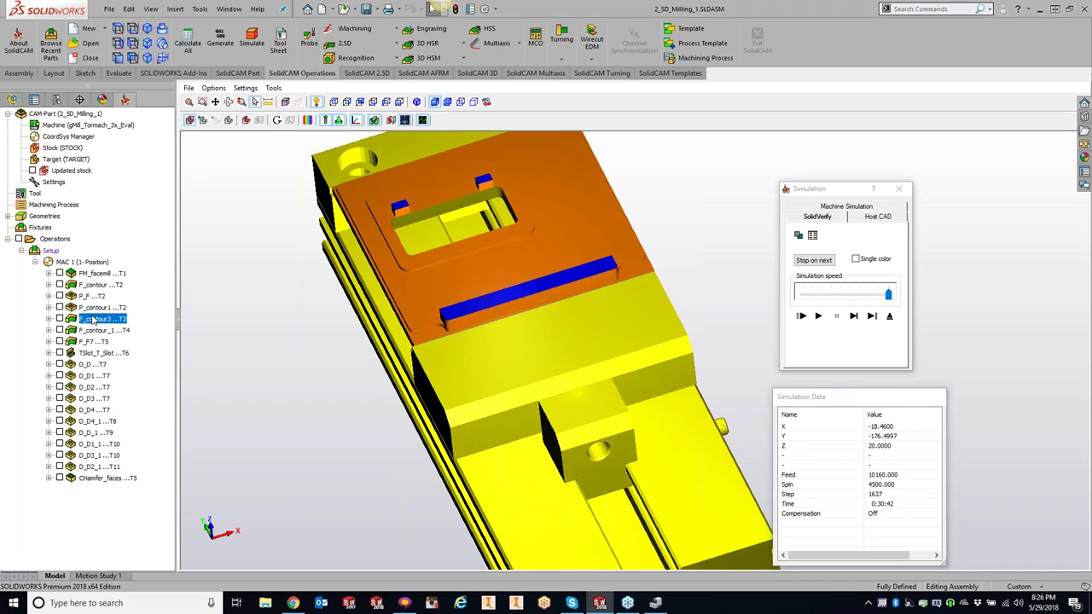
click(817, 317)
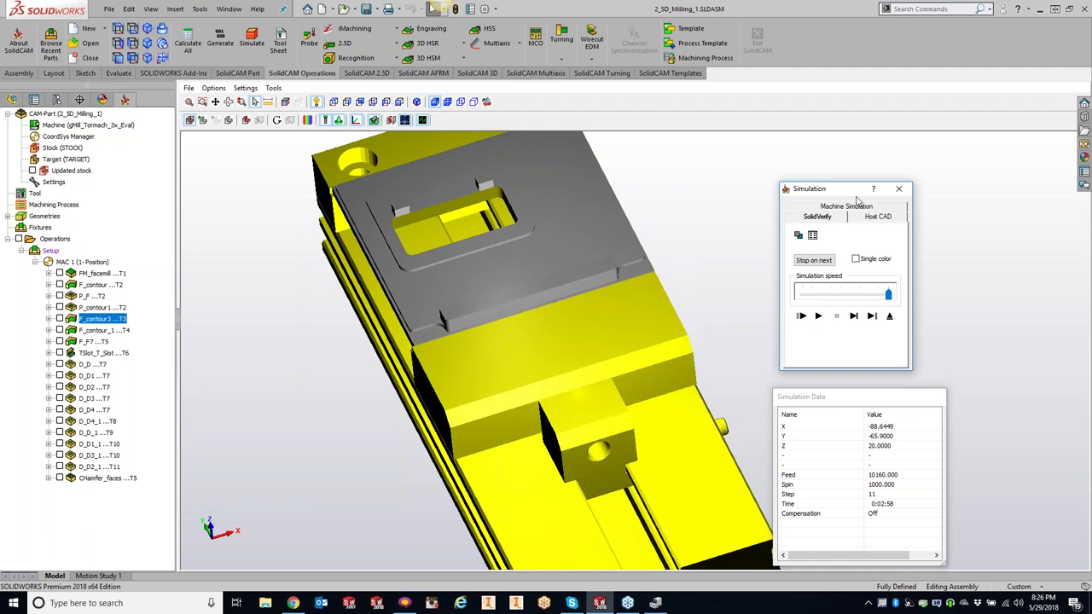
Add D_D3, D_D_1 and CHamfer_faces to the F_contour3 selection and simulate the four operations together.
ctrl+click(89, 399)
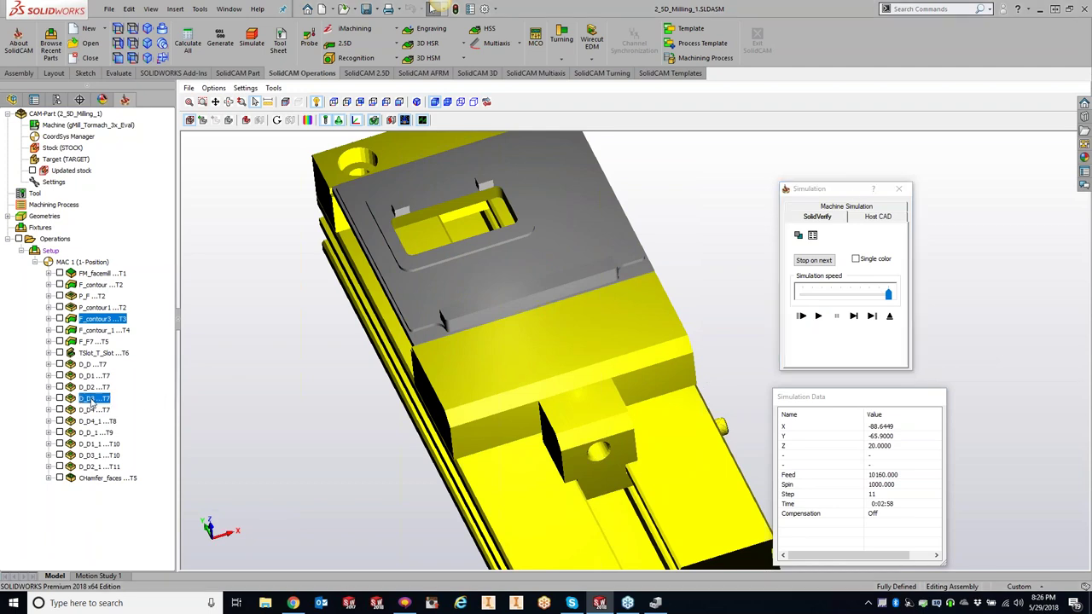
ctrl+click(96, 432)
ctrl+click(107, 478)
click(818, 317)
click(818, 317)
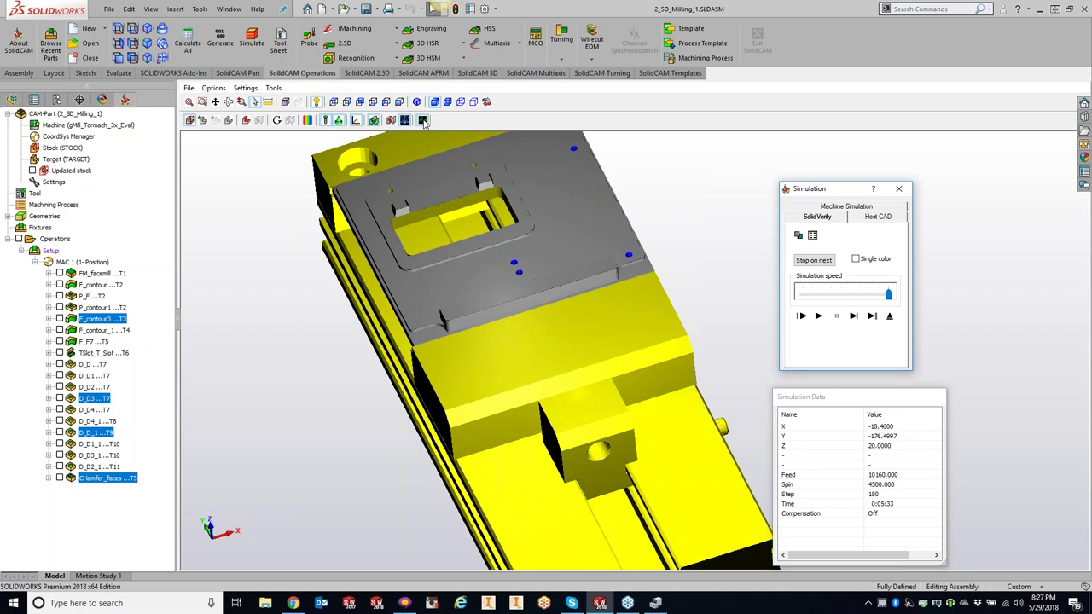
click(740, 200)
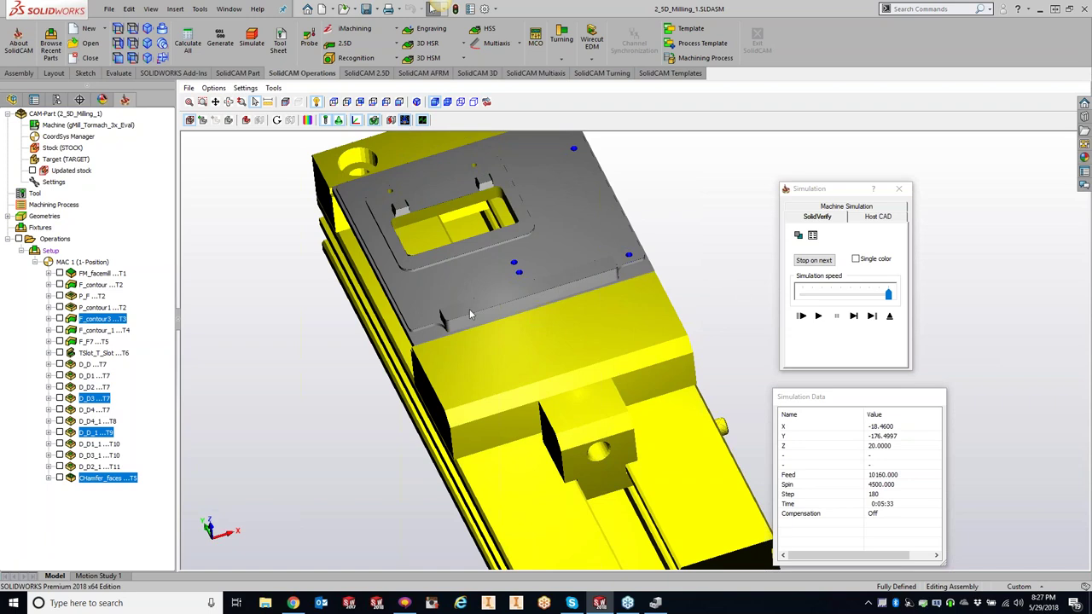
Simulate only the CHamfer_faces operation within the open simulation, and close the simulation.
click(107, 479)
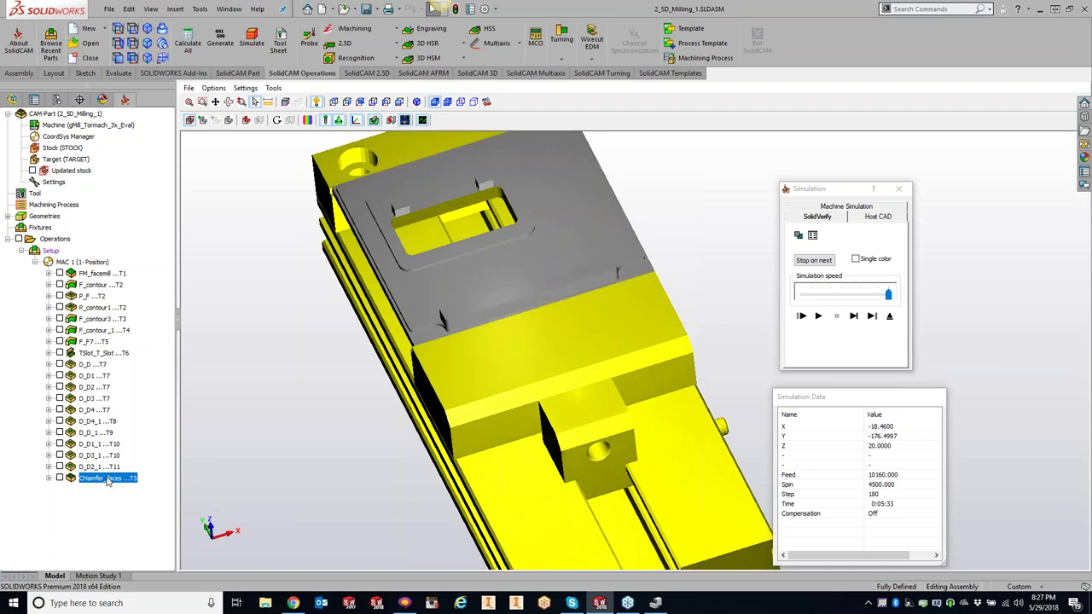
click(816, 318)
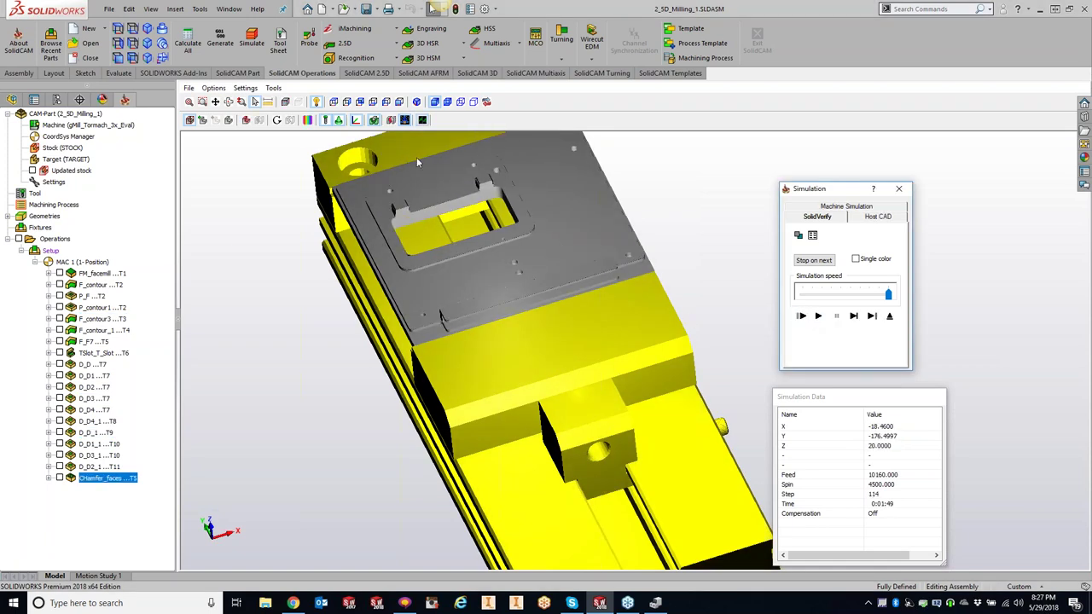
click(898, 188)
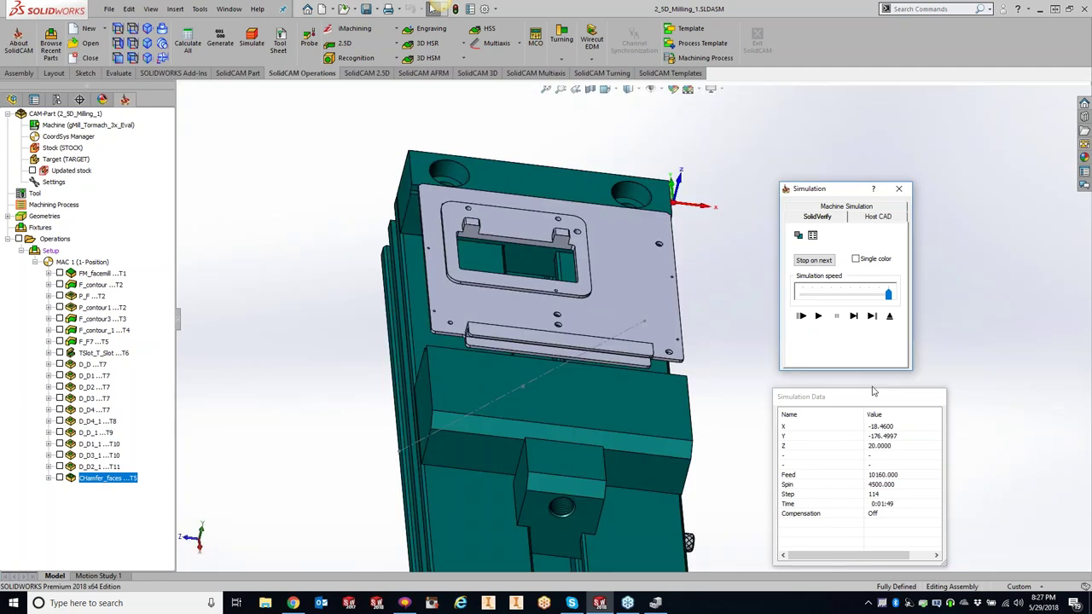
Start a new simulation of CHamfer_faces alone, stop clash monitoring for the current operation, and examine the cuts in the stock.
right_click(101, 479)
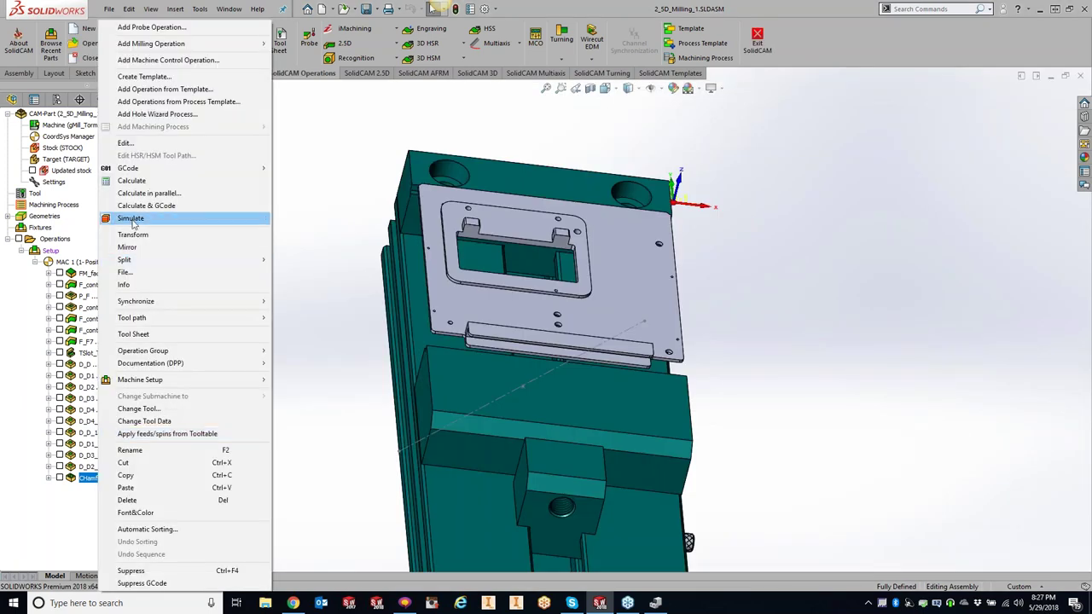
click(132, 219)
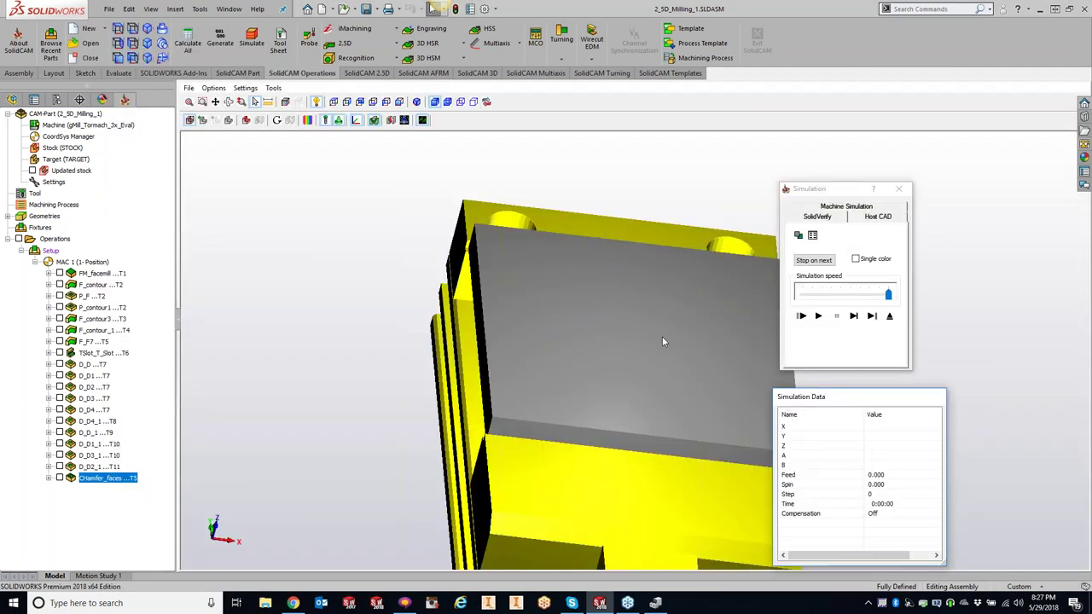
click(817, 315)
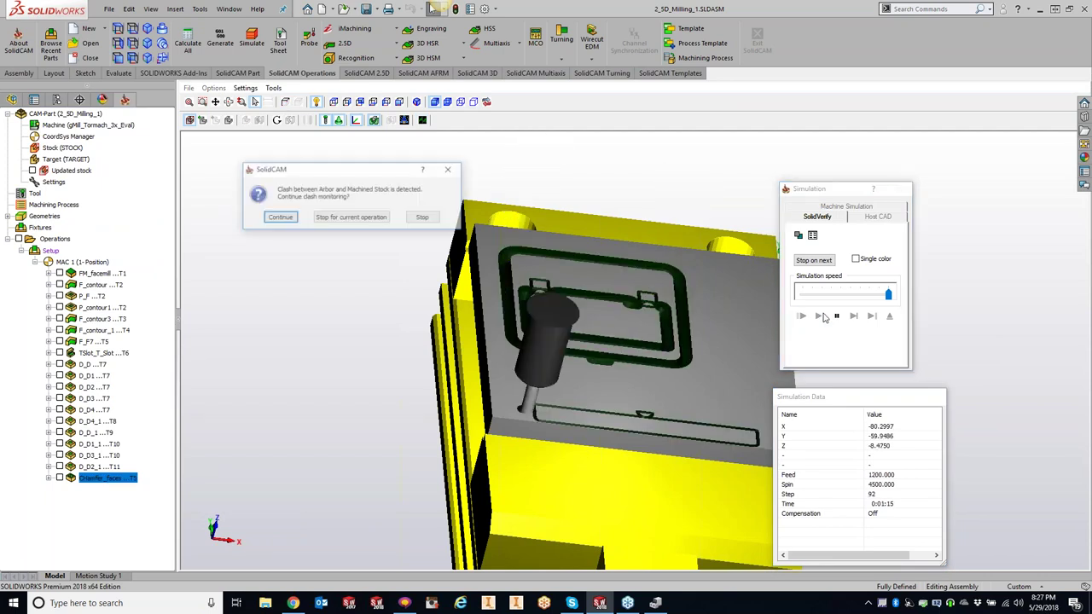
click(351, 217)
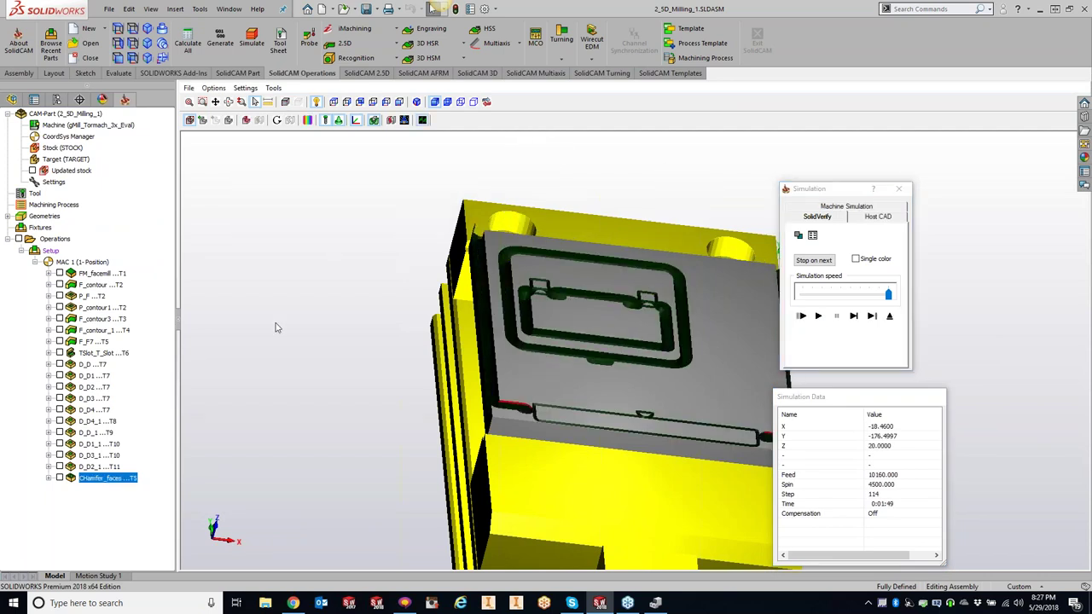
middle_drag(602, 328, 725, 355)
scroll(725, 354, down, 3)
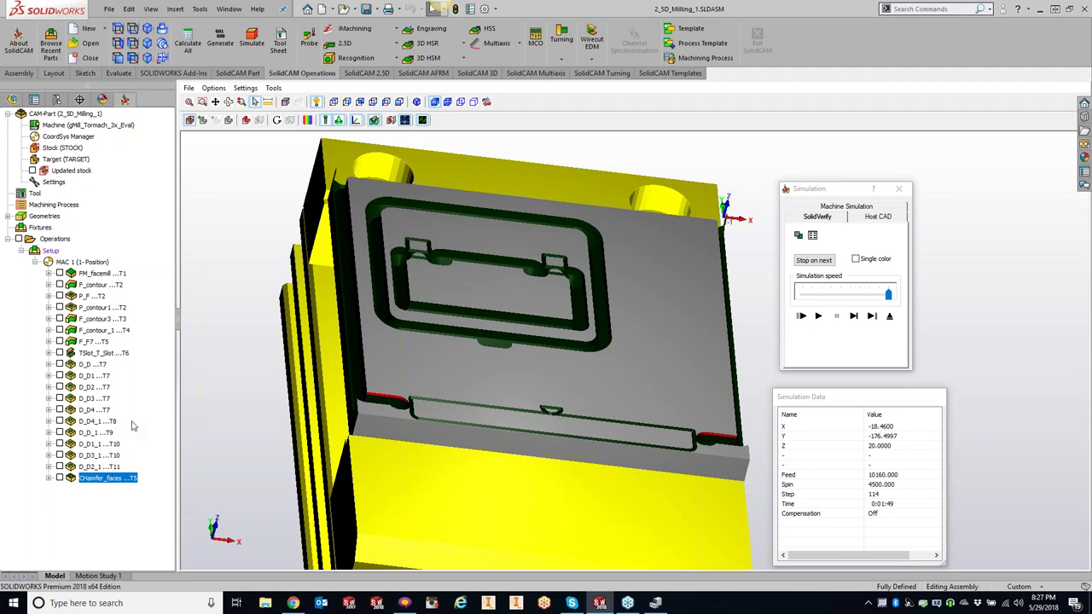
Close the simulation, reopen it for the CHamfer_faces operation and run it on the already machined stock.
click(898, 189)
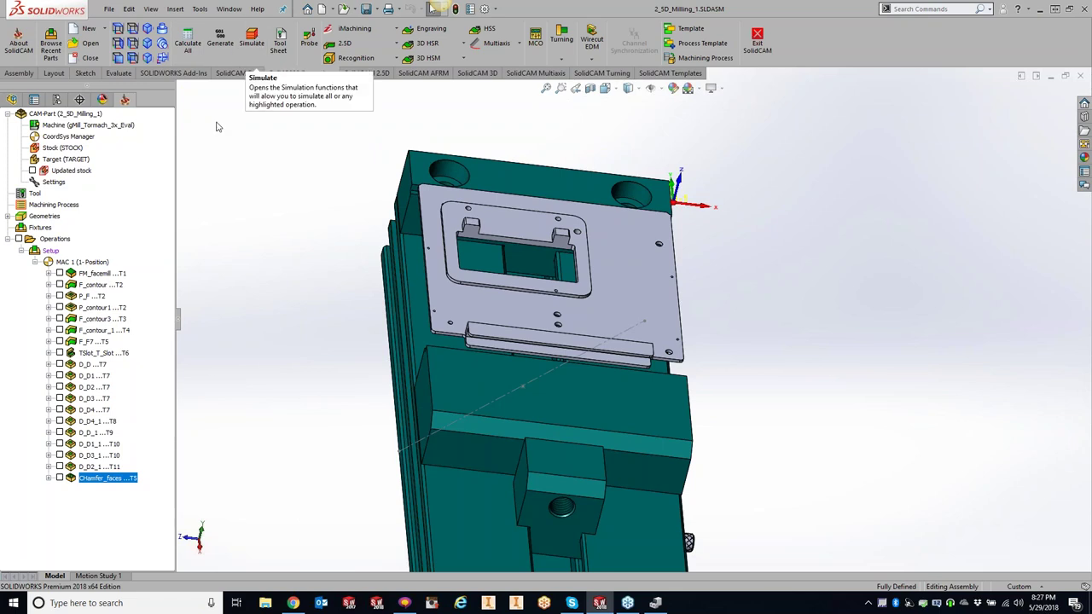
right_click(98, 480)
click(137, 212)
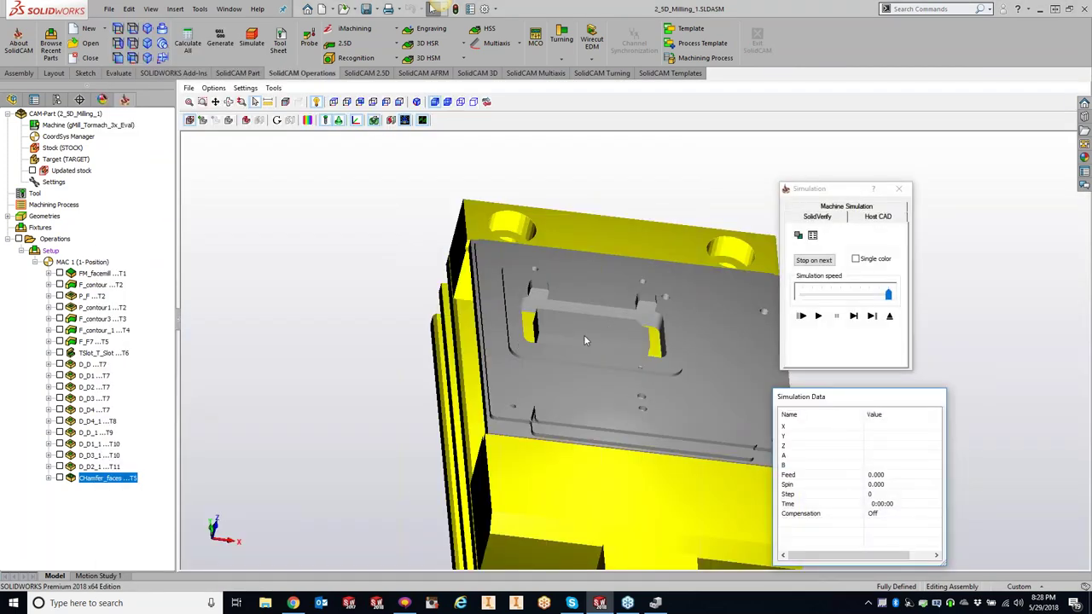
click(817, 317)
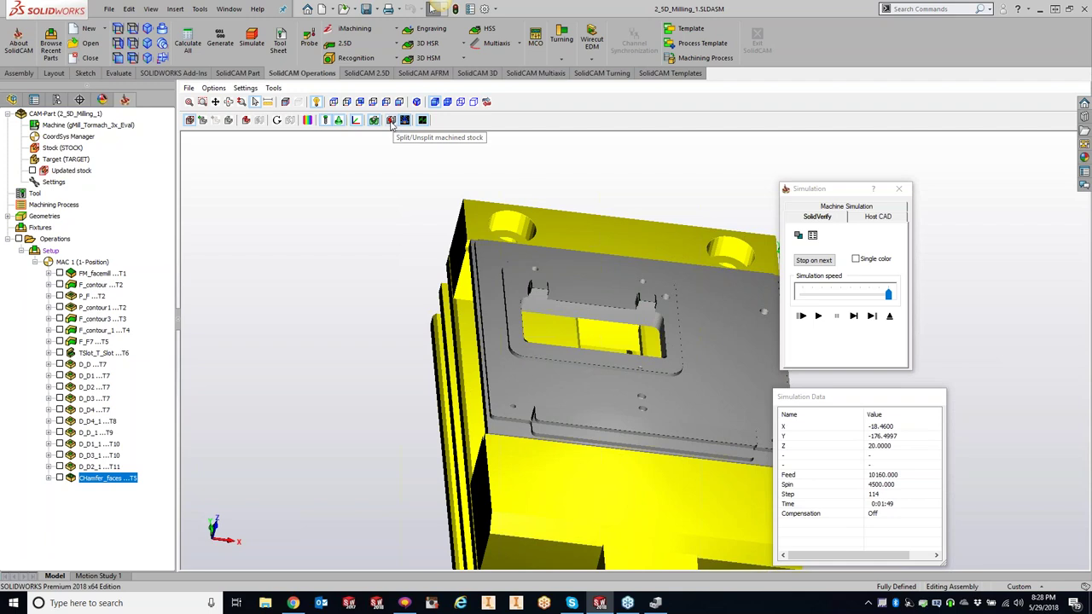
Split the machined stock, exit the split solids list, and hide the fixture.
click(254, 102)
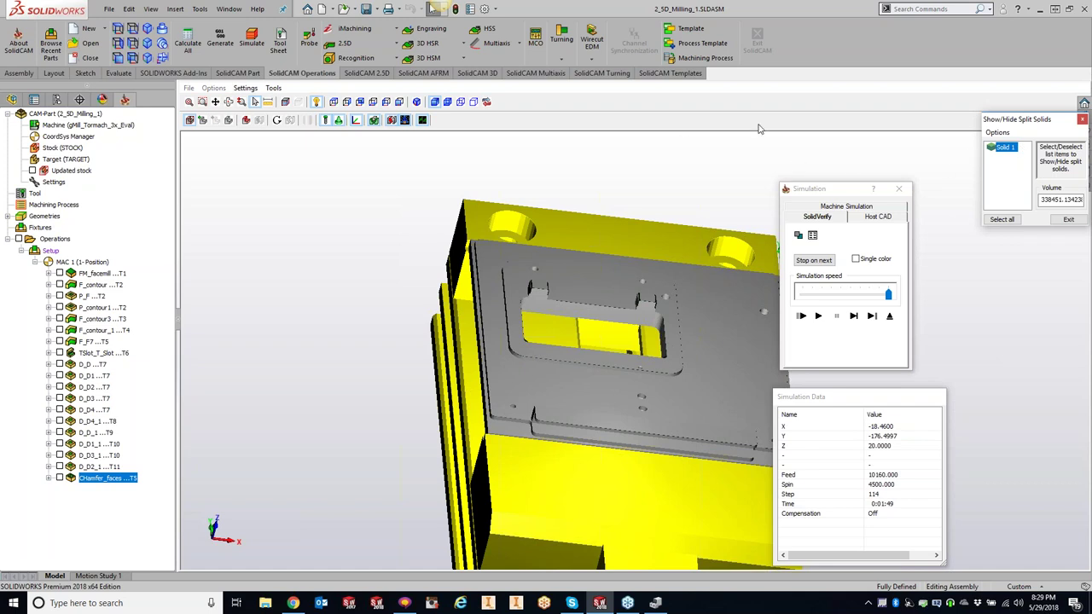
click(1066, 220)
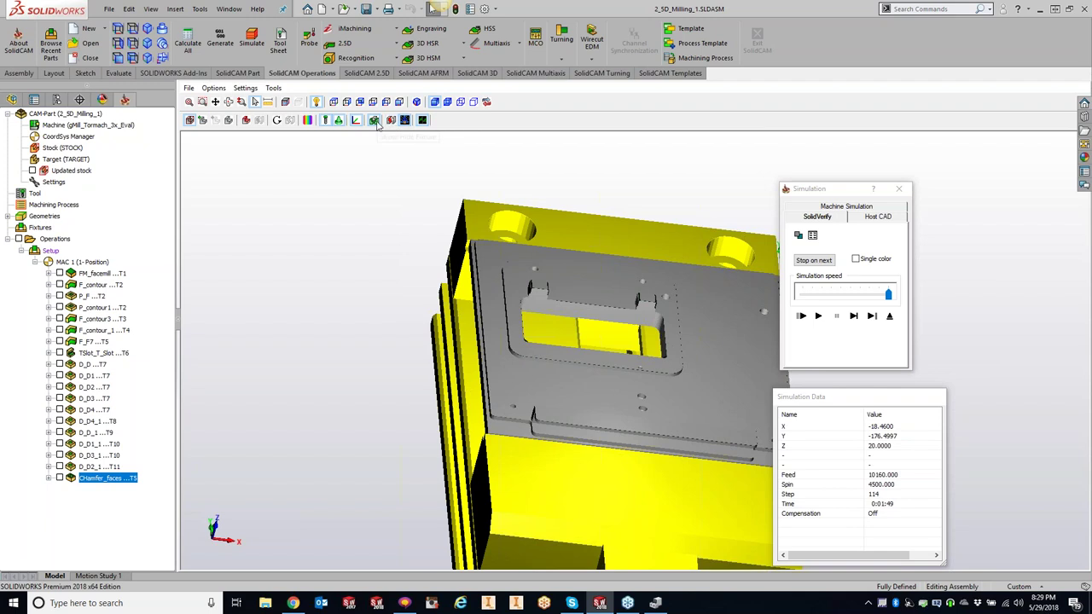
click(374, 120)
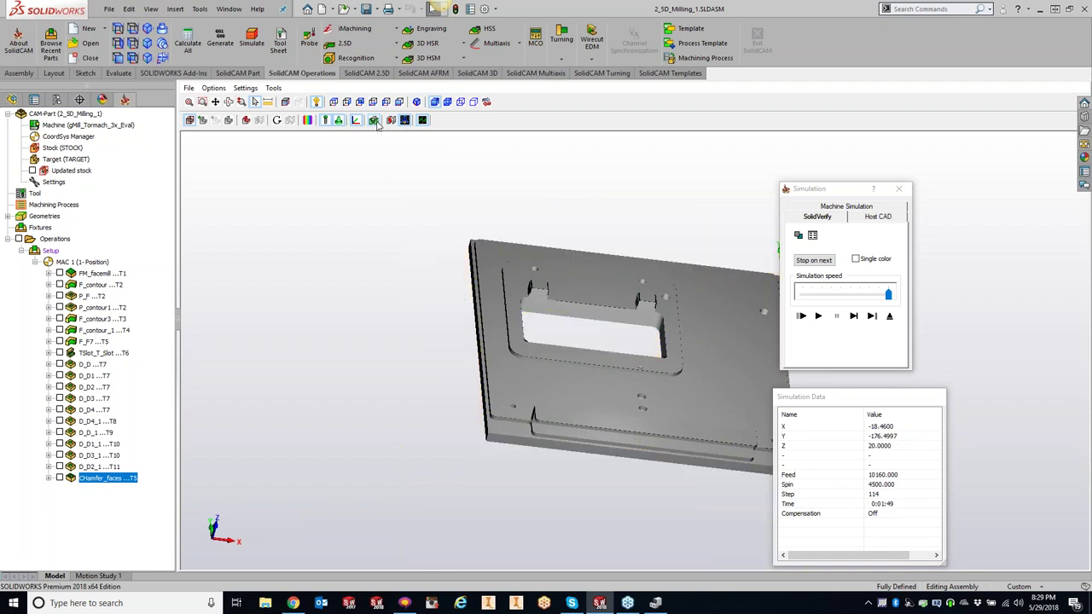
Show the fixture again and move the Simulation and Simulation Data windows over the CAM tree.
click(378, 124)
drag(860, 188, 131, 136)
drag(916, 404, 220, 337)
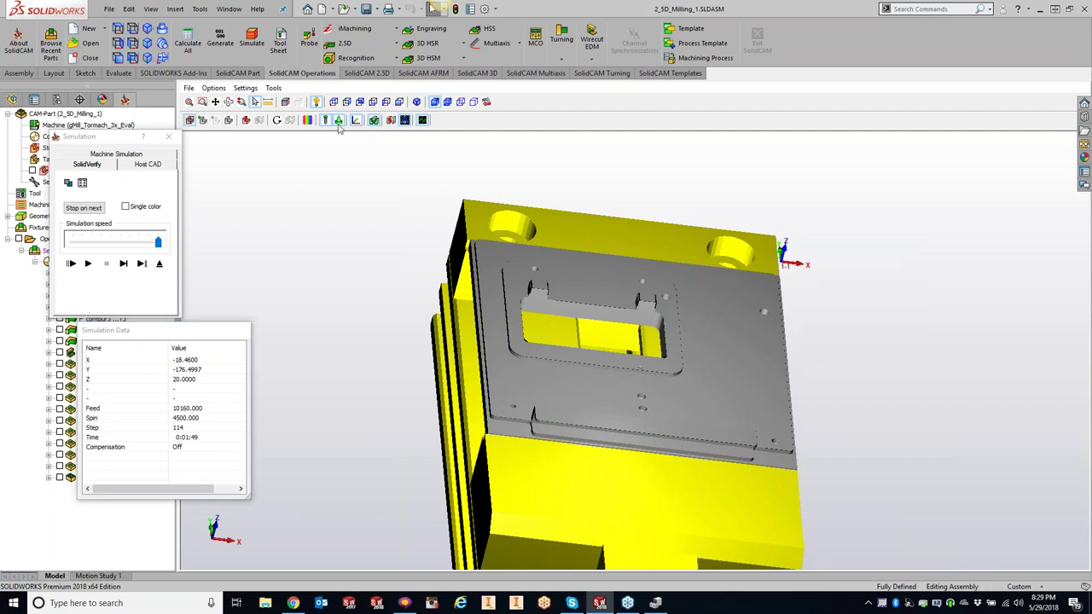
Advance the CHamfer_faces simulation to its first cutting moves, then hide the tool holder to inspect the bare tool at the pocket corner.
click(122, 265)
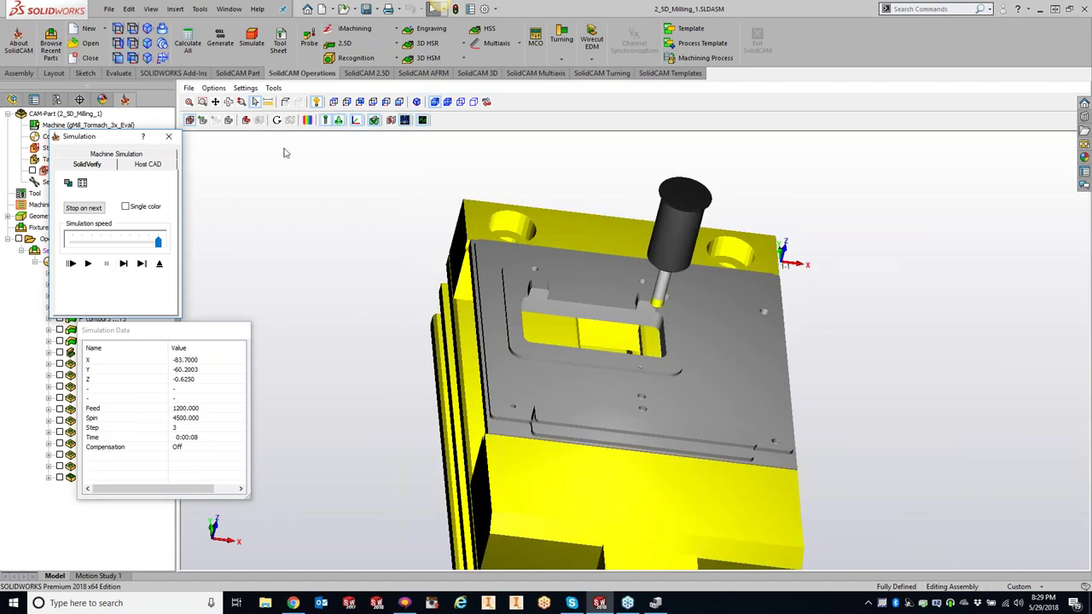
click(332, 102)
scroll(490, 206, up, 5)
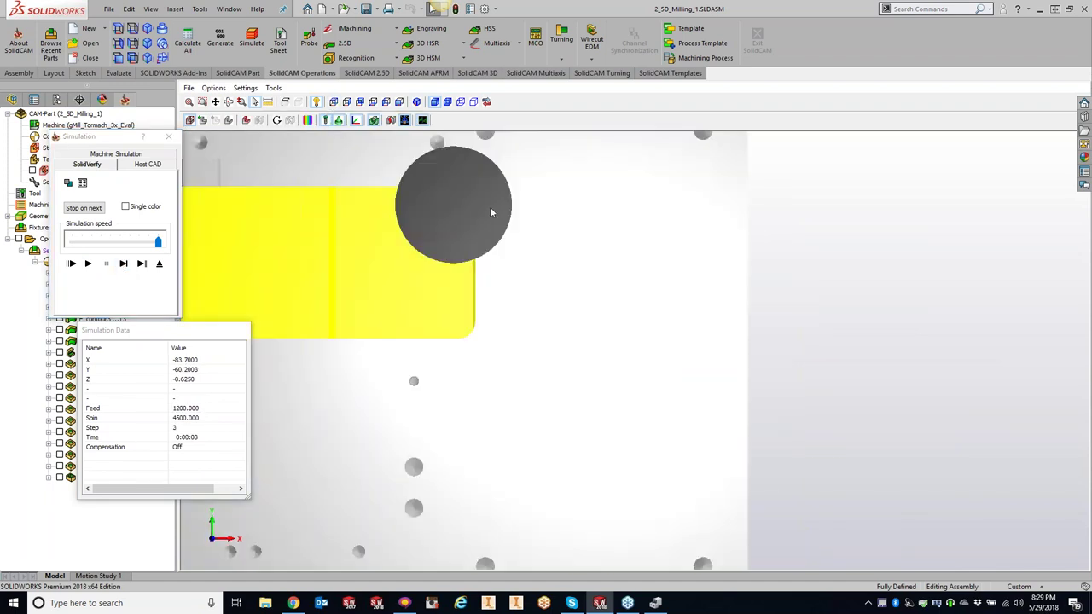
click(335, 121)
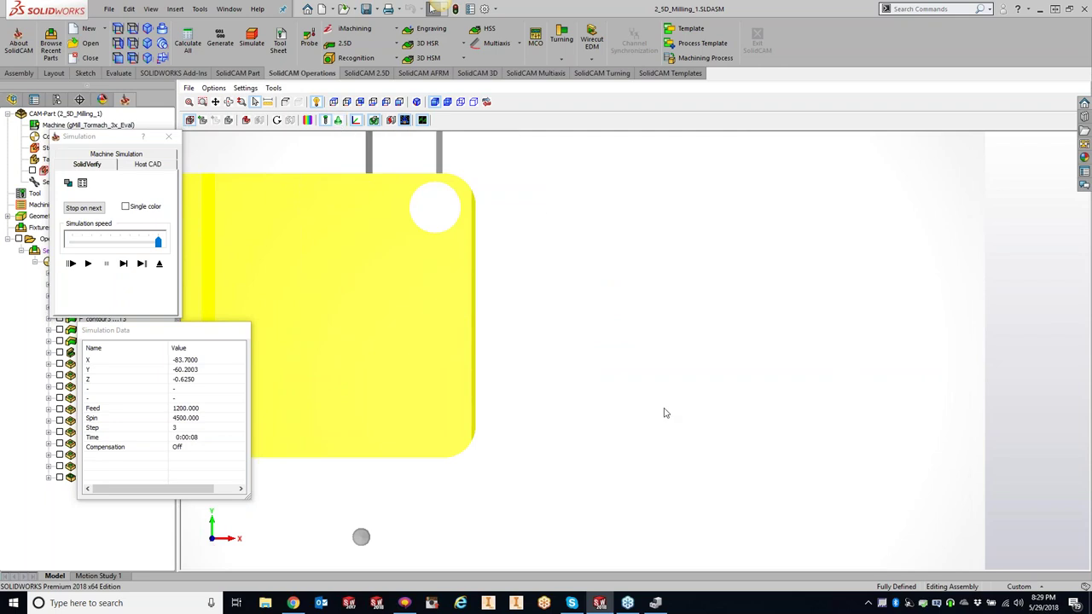
scroll(525, 371, up, 1)
middle_drag(541, 358, 522, 278)
scroll(393, 334, down, 4)
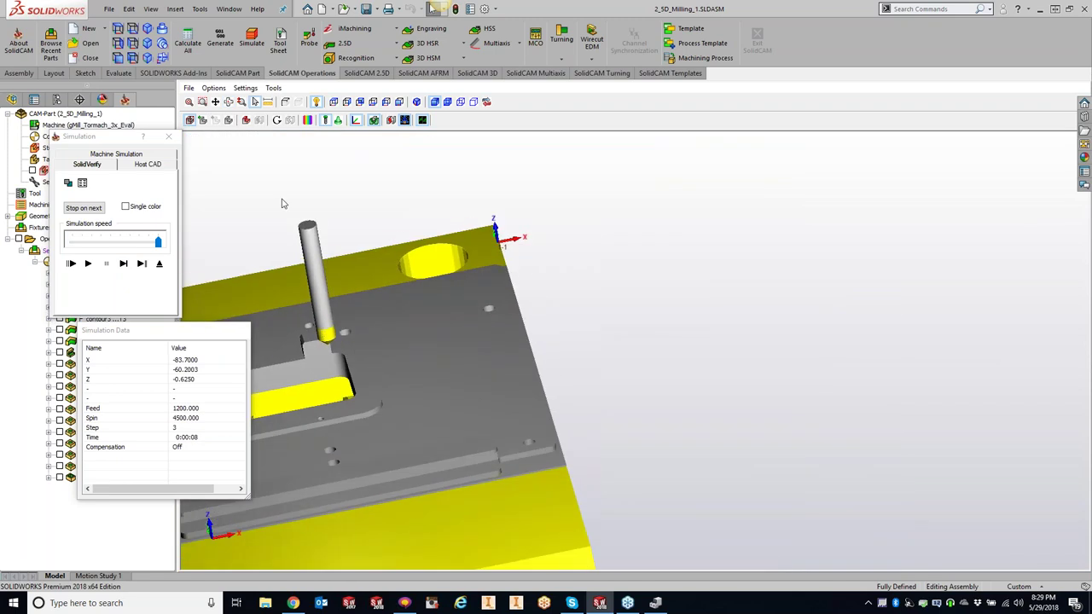
Restore the tool holder, run CHamfer_faces to the end with the cutting tool hidden, and display the tool again.
click(337, 121)
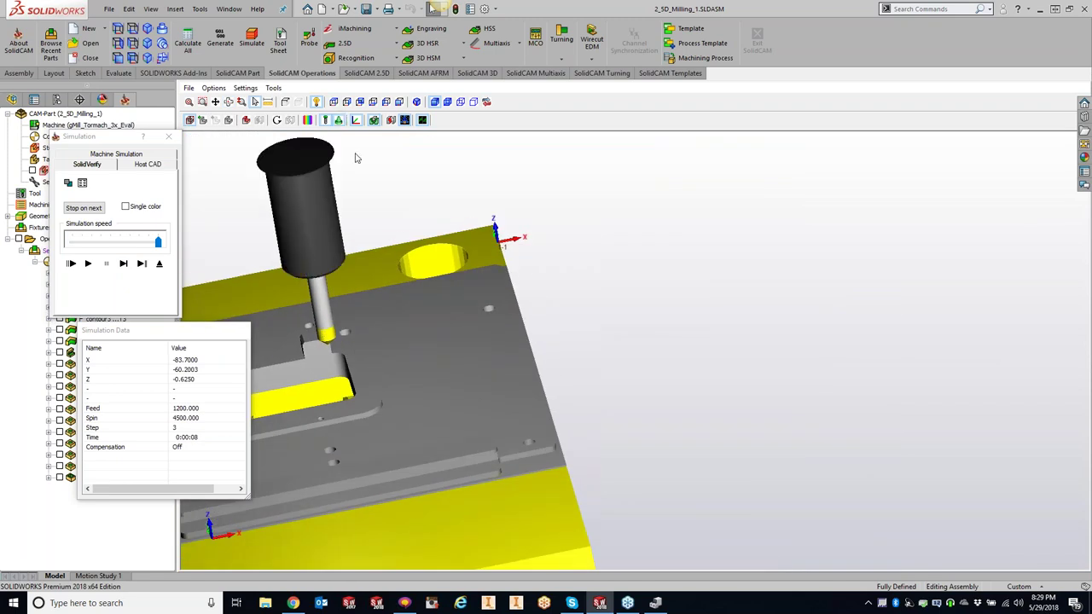
click(326, 121)
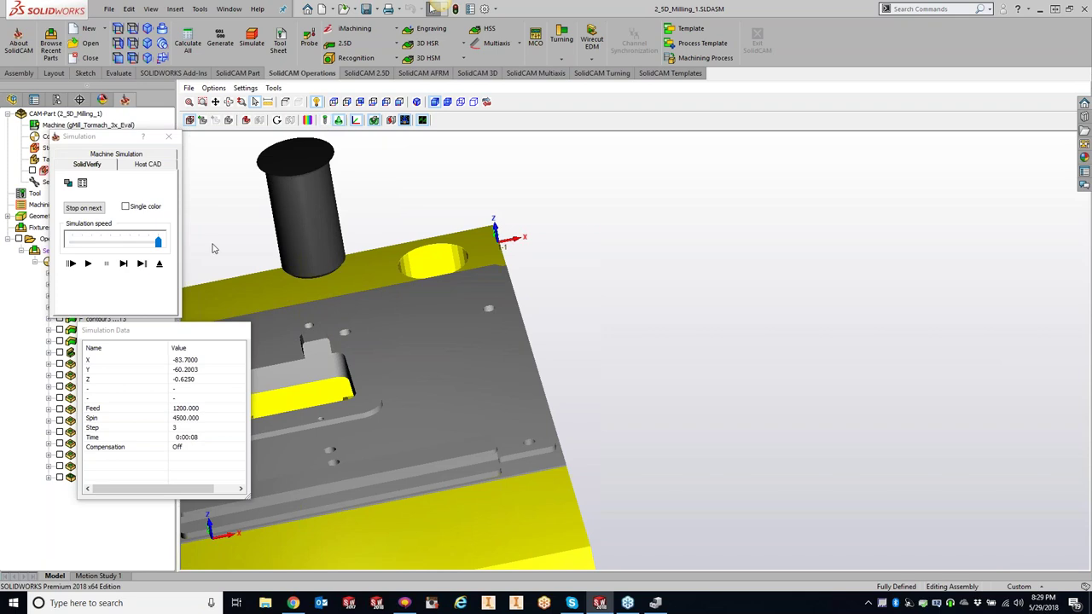
click(87, 263)
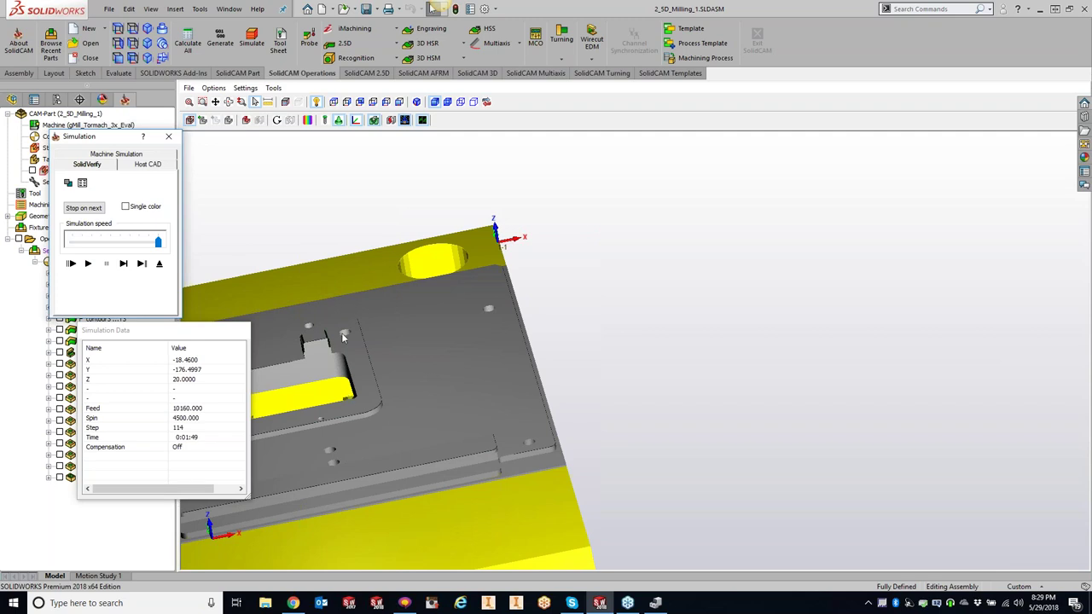
click(324, 119)
click(338, 120)
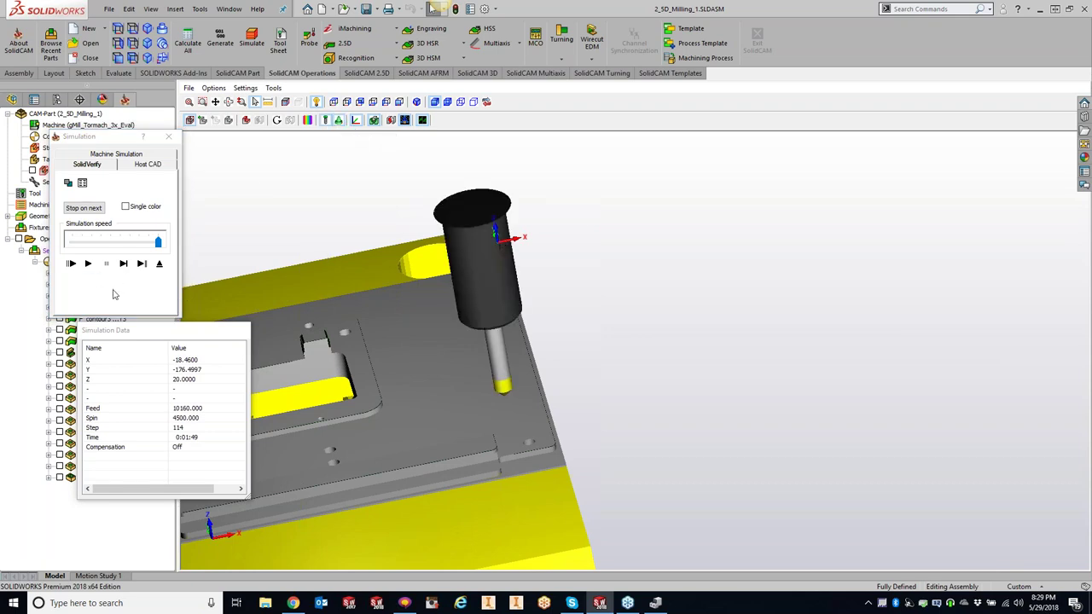
Compare the machined stock with the target, examine the colour-coded deviations, and close both the comparison and the simulation.
click(307, 121)
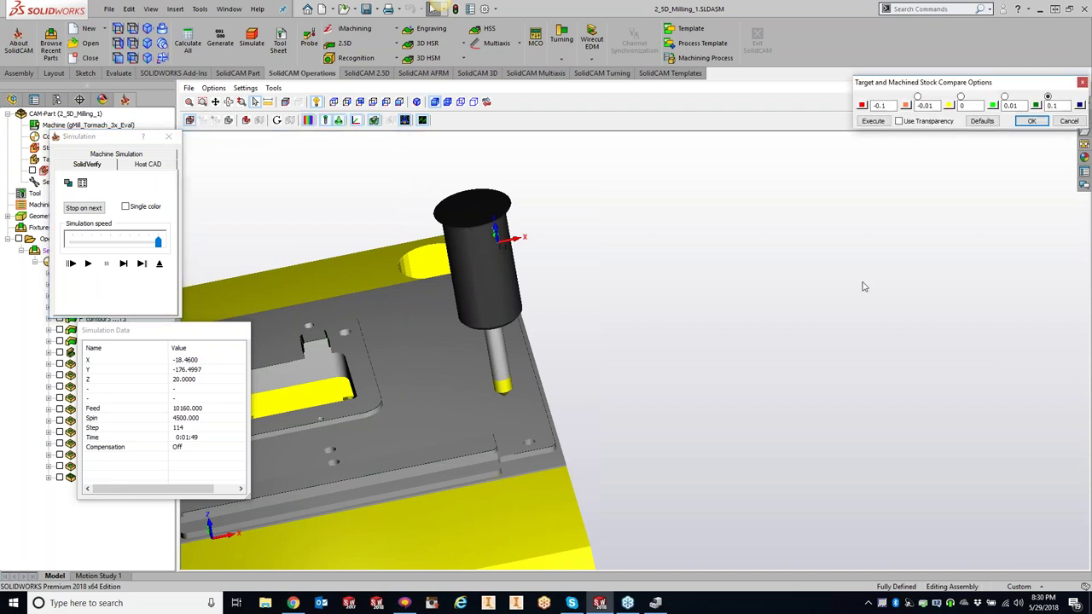
drag(872, 89, 582, 93)
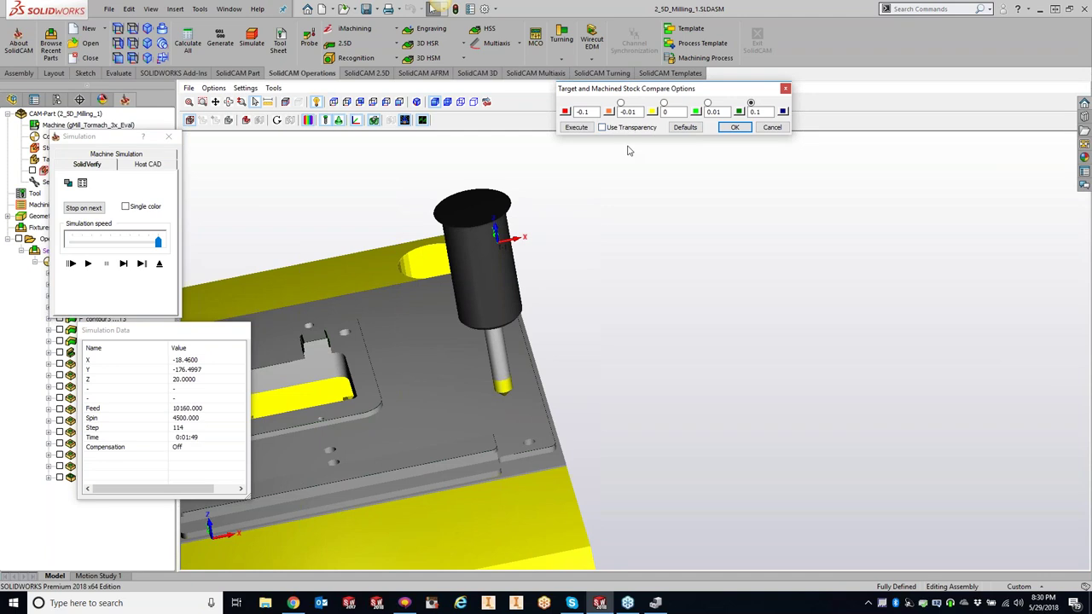
click(576, 127)
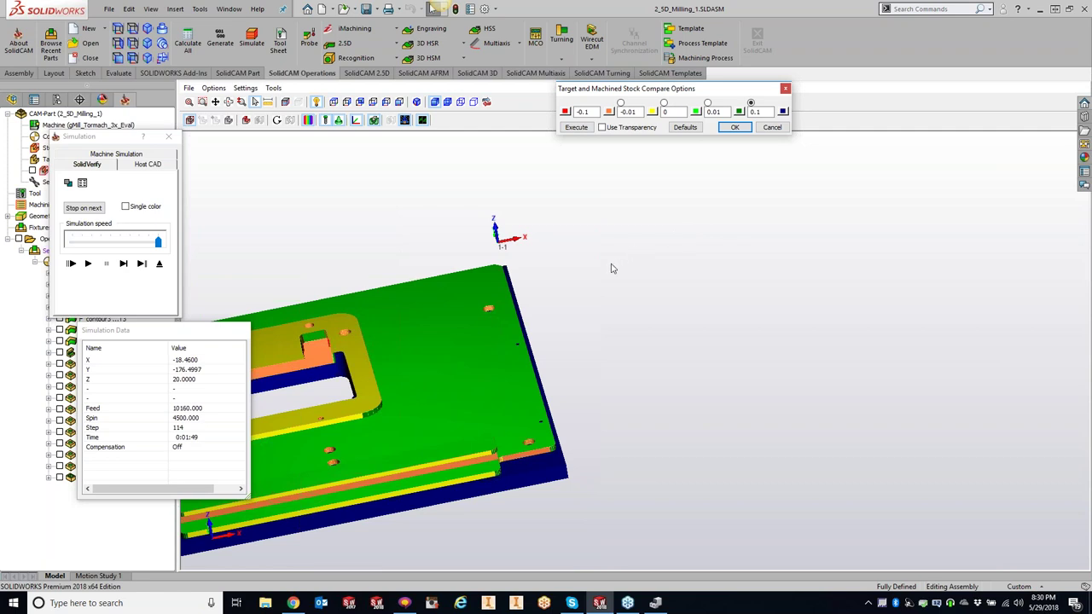
click(1062, 224)
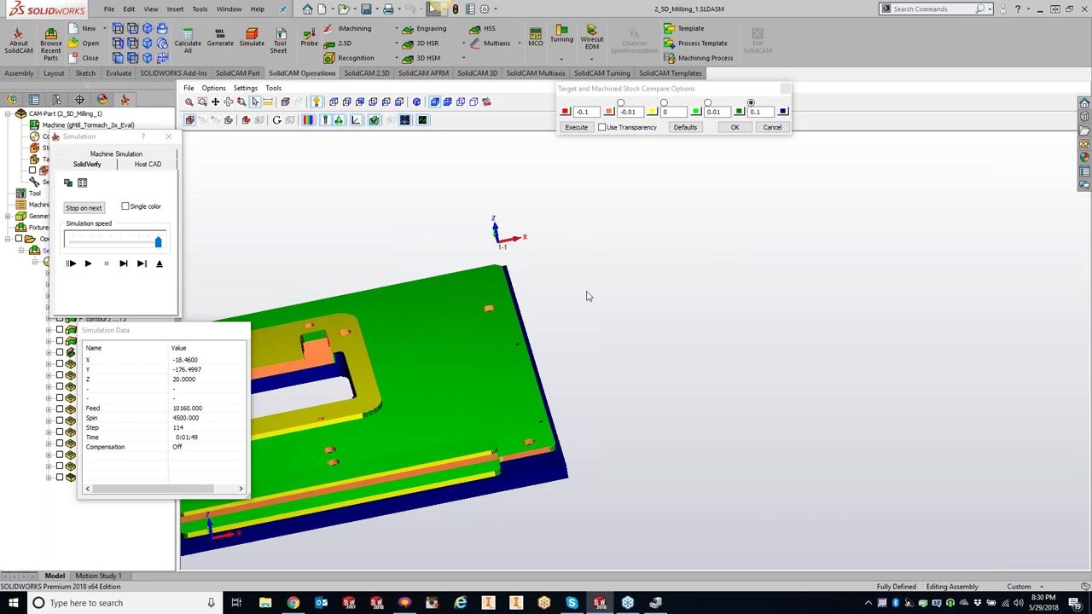
click(772, 127)
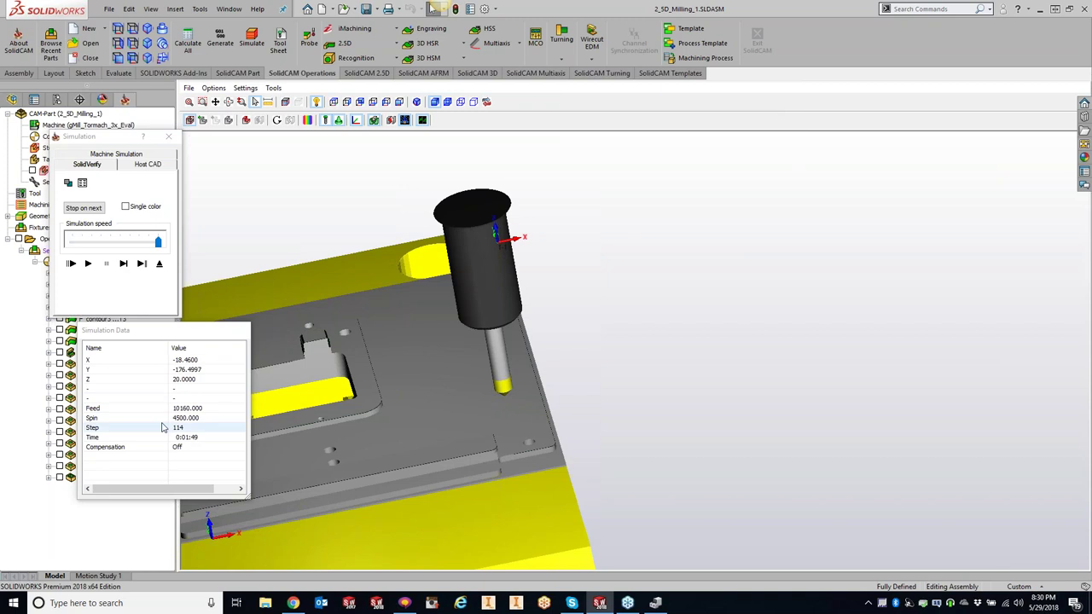
scroll(422, 390, down, 3)
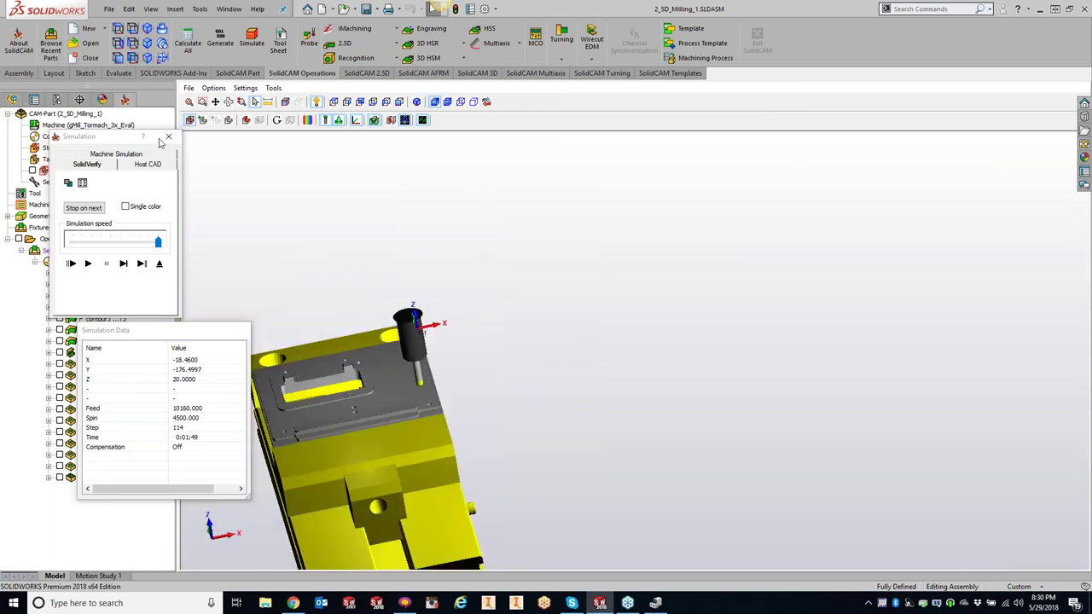
click(168, 138)
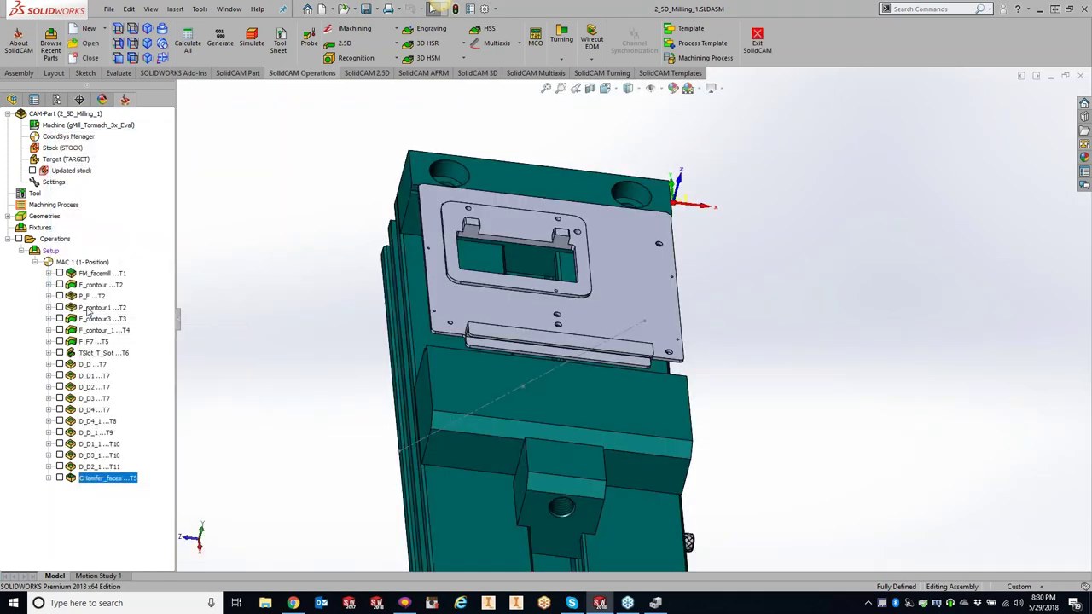
Set the profile depth delta of the F_contour3 operation to -5, then simulate the operation and exit the simulation.
click(60, 318)
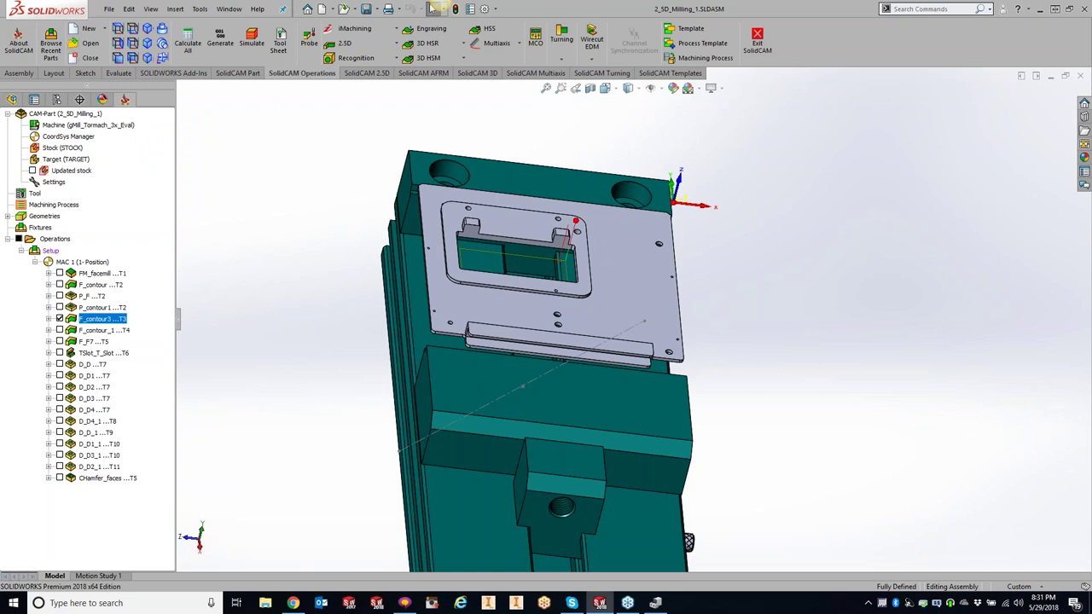
double_click(94, 319)
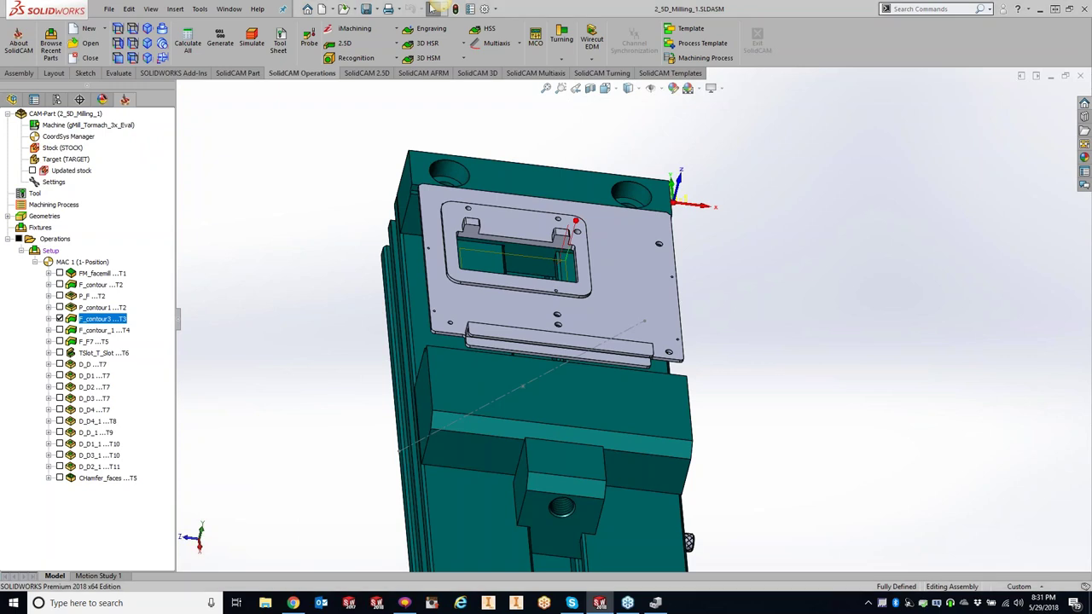
click(228, 159)
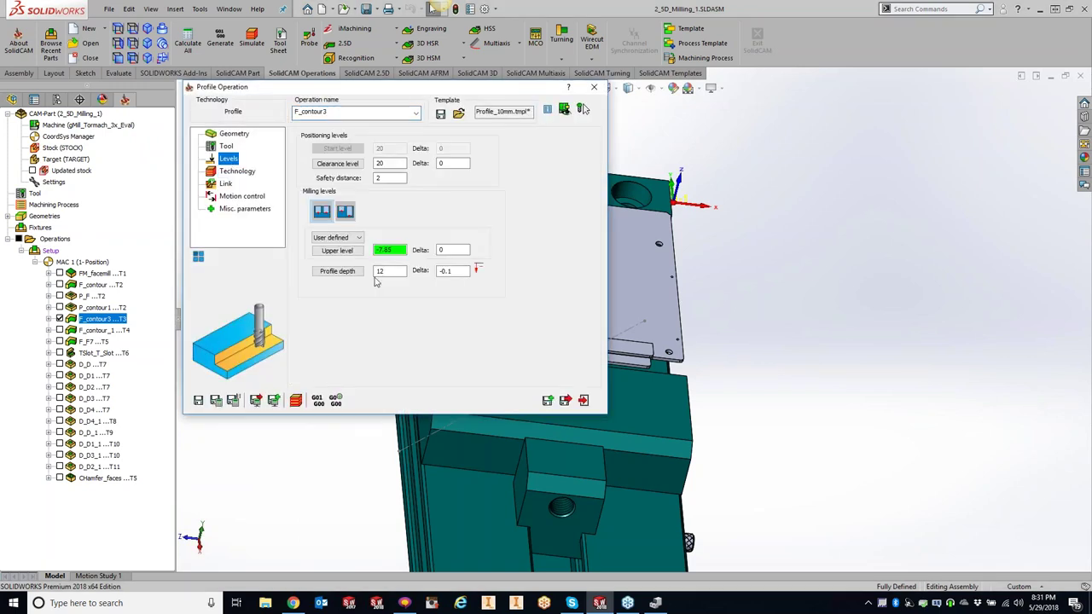
key(Tab)
key(BackSpace)
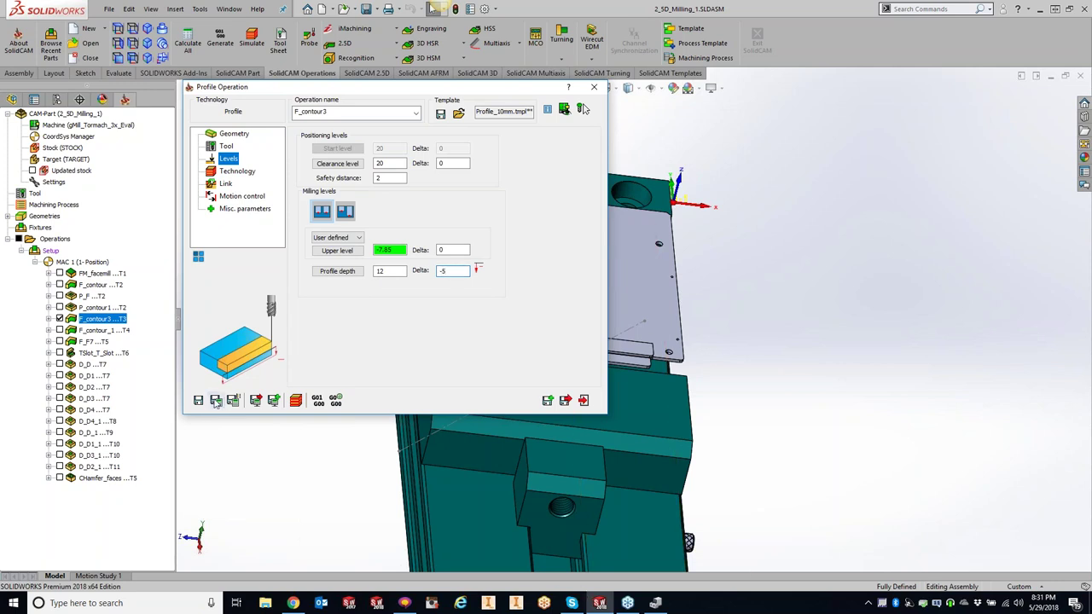
click(295, 402)
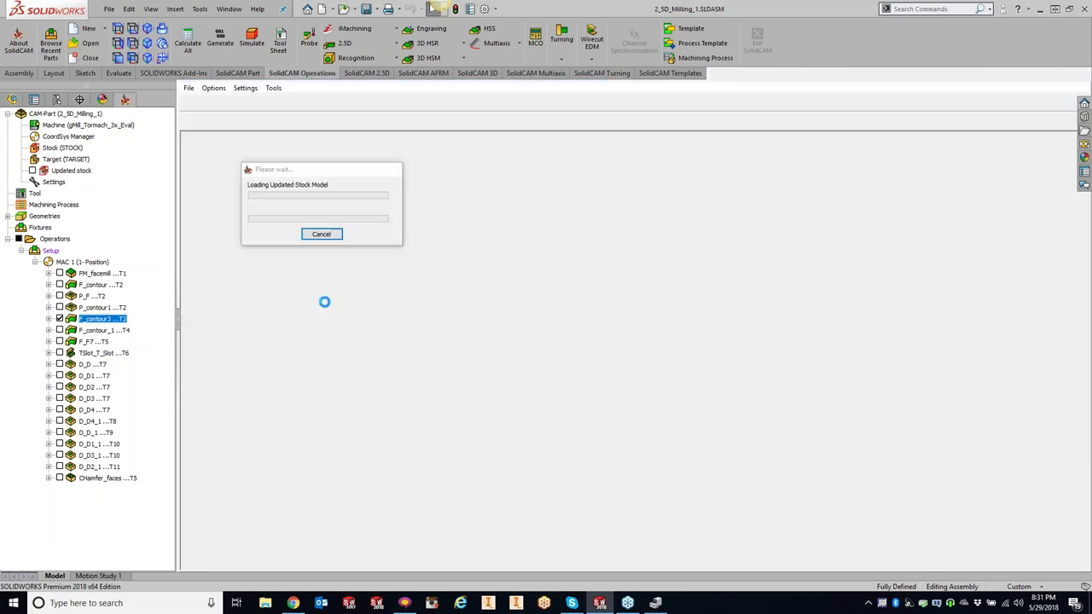
click(88, 262)
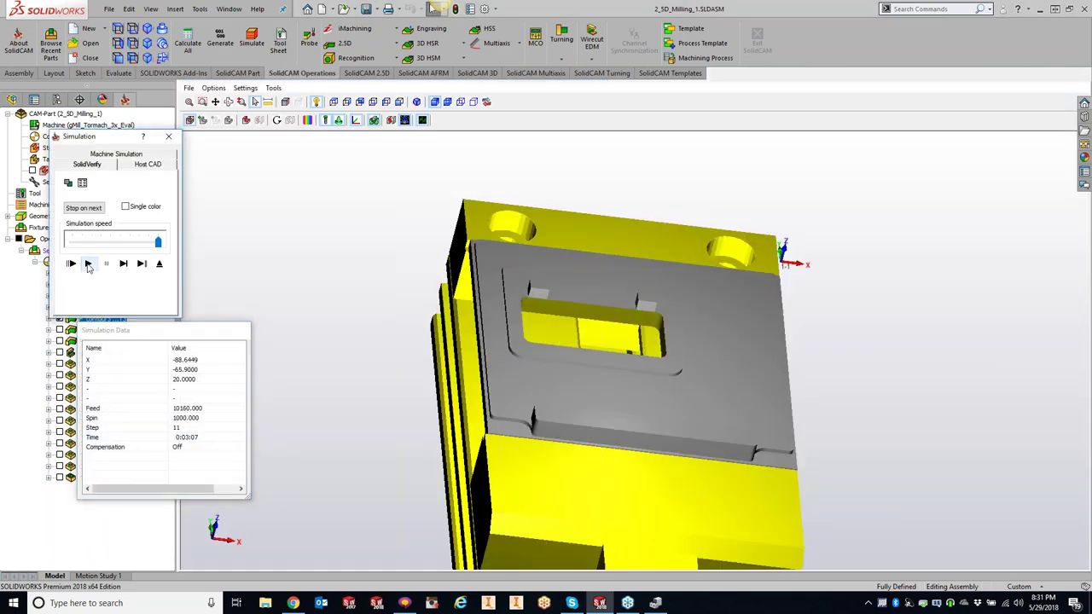
click(168, 137)
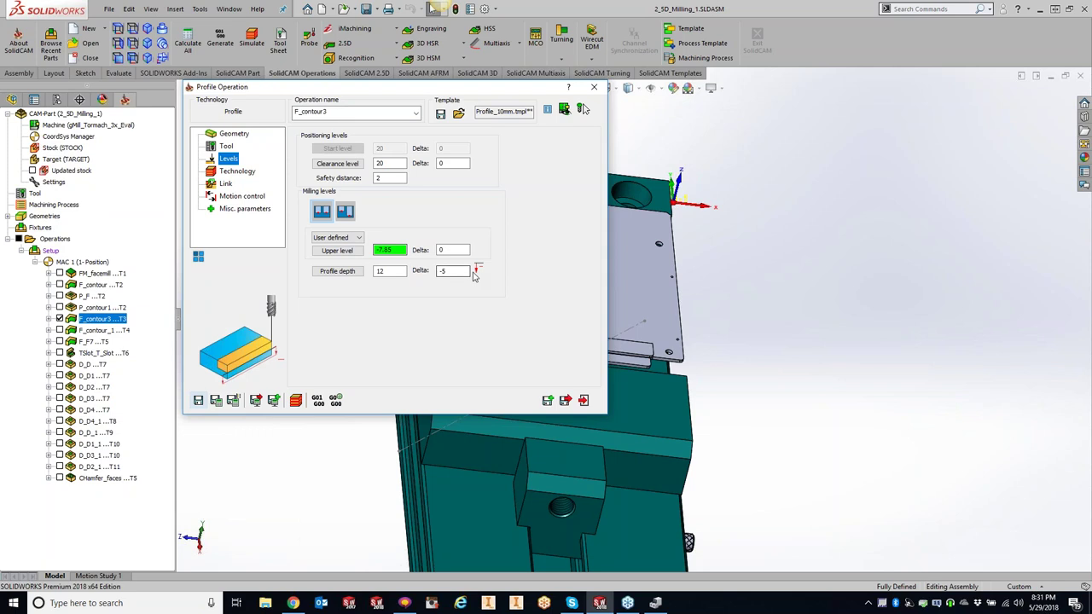
Set the F_contour3 profile depth delta to -20 and simulate the operation twice, stopping clash monitoring for the current operation each time.
text(-20)
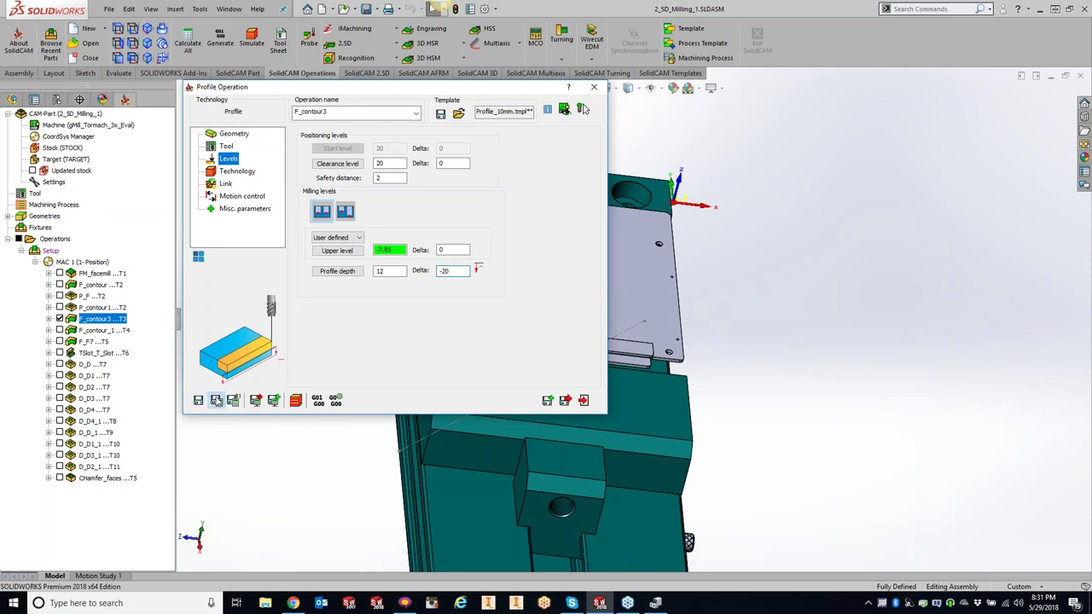
click(274, 400)
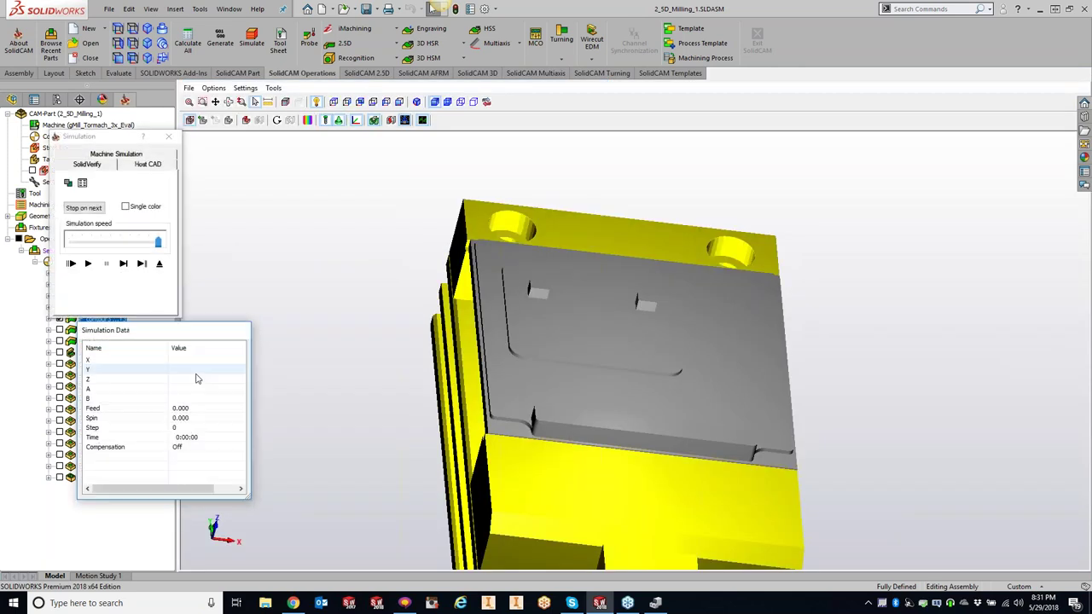
click(88, 264)
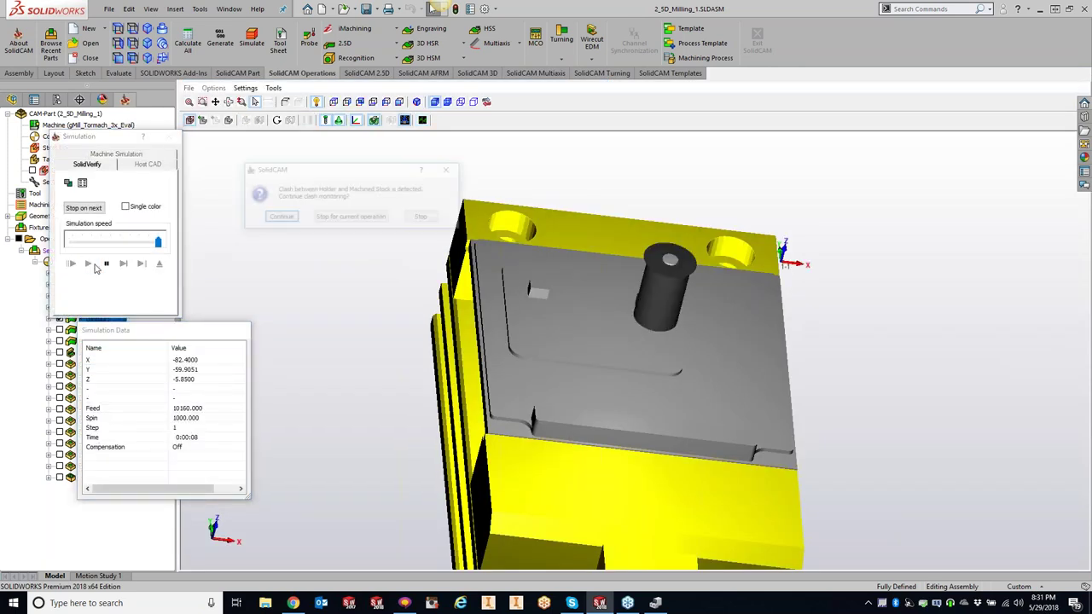
click(361, 220)
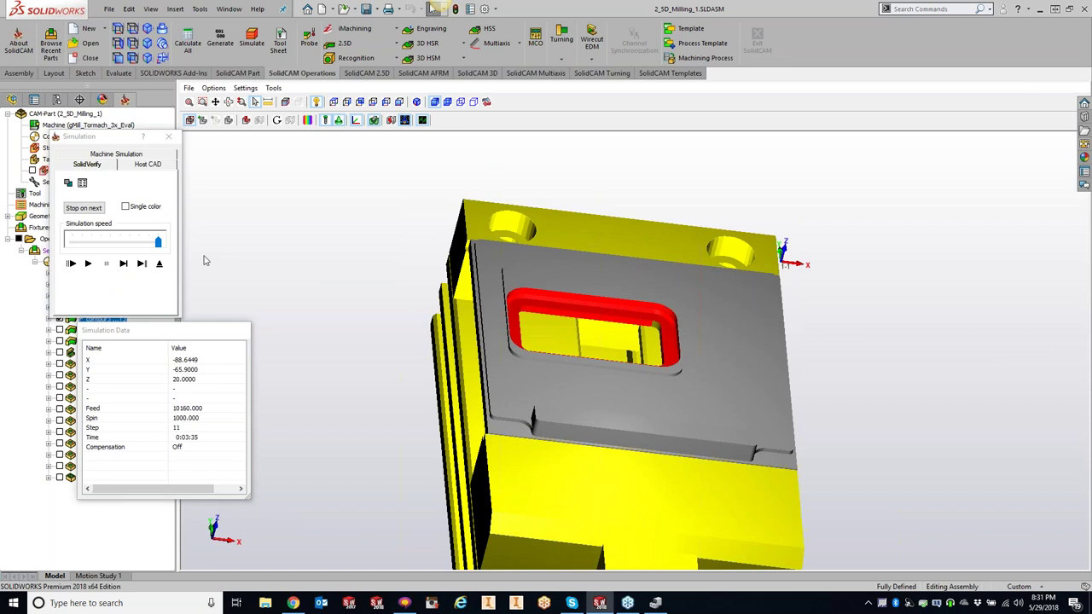
click(130, 264)
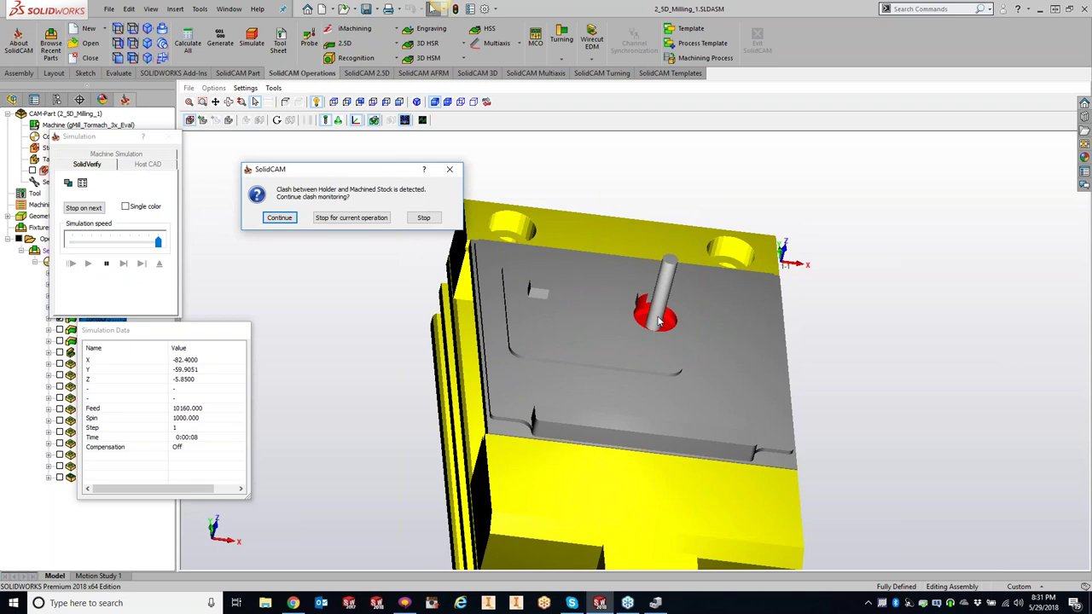
click(342, 219)
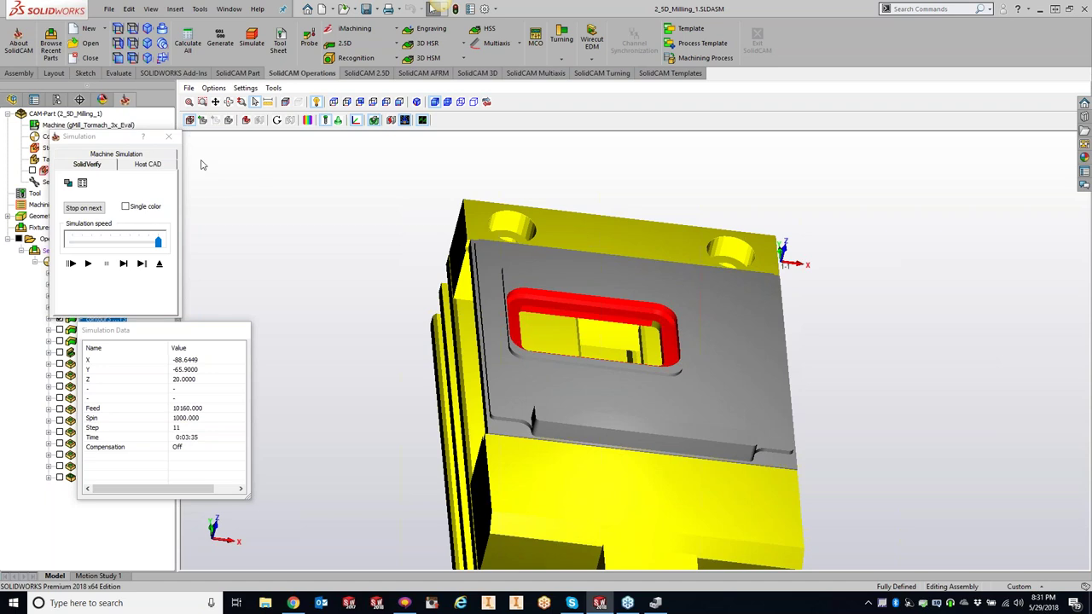
In the target and machined stock comparison options, colour the -0.01 to 0 range lime green and the 0 to 0.01 range cyan.
click(307, 121)
drag(935, 78, 558, 77)
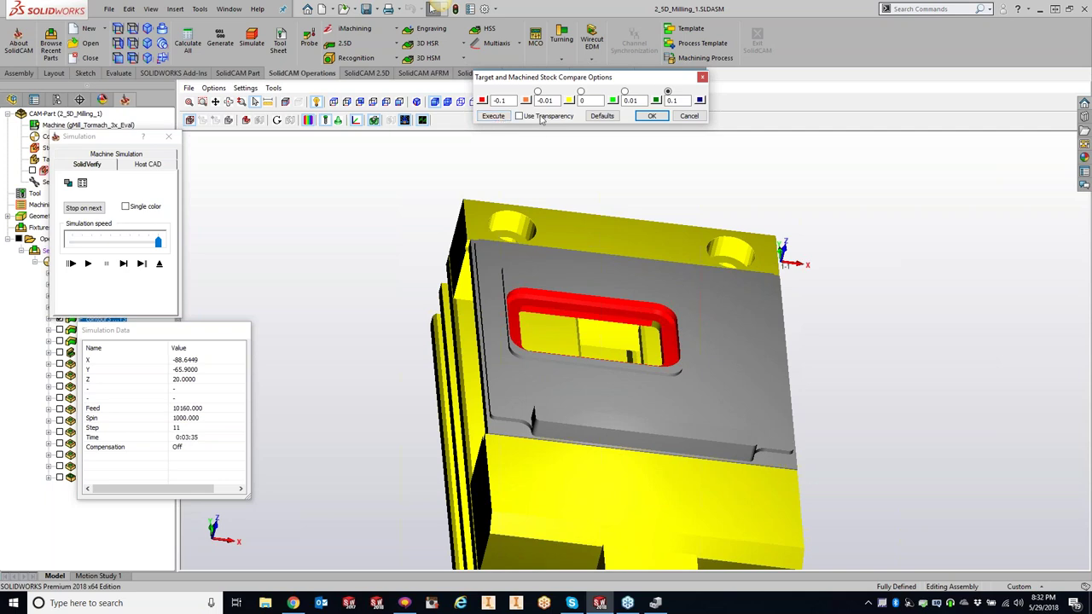
click(585, 101)
click(569, 101)
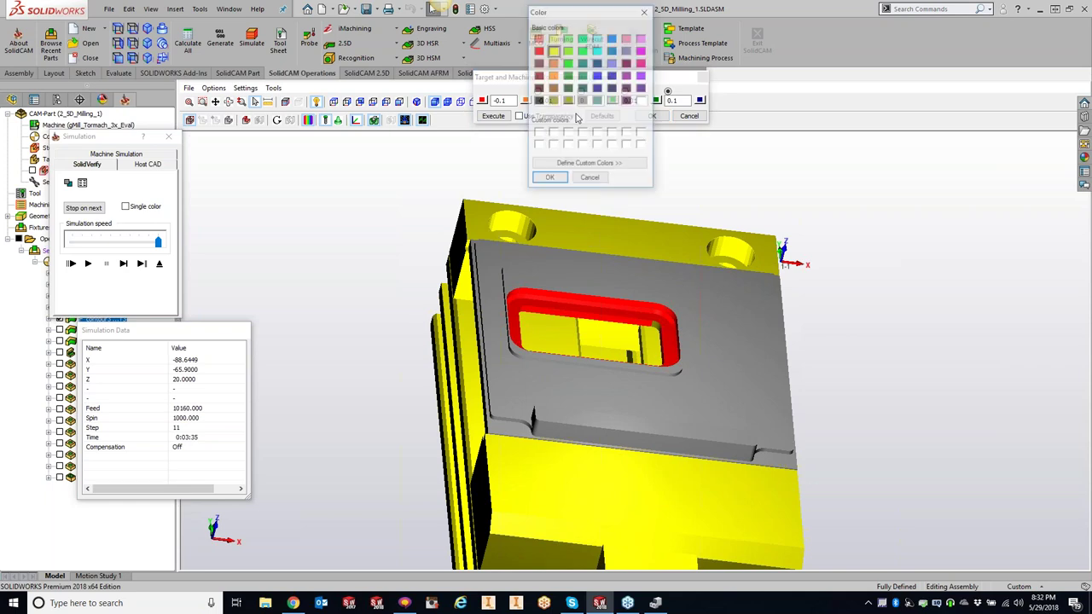
click(569, 52)
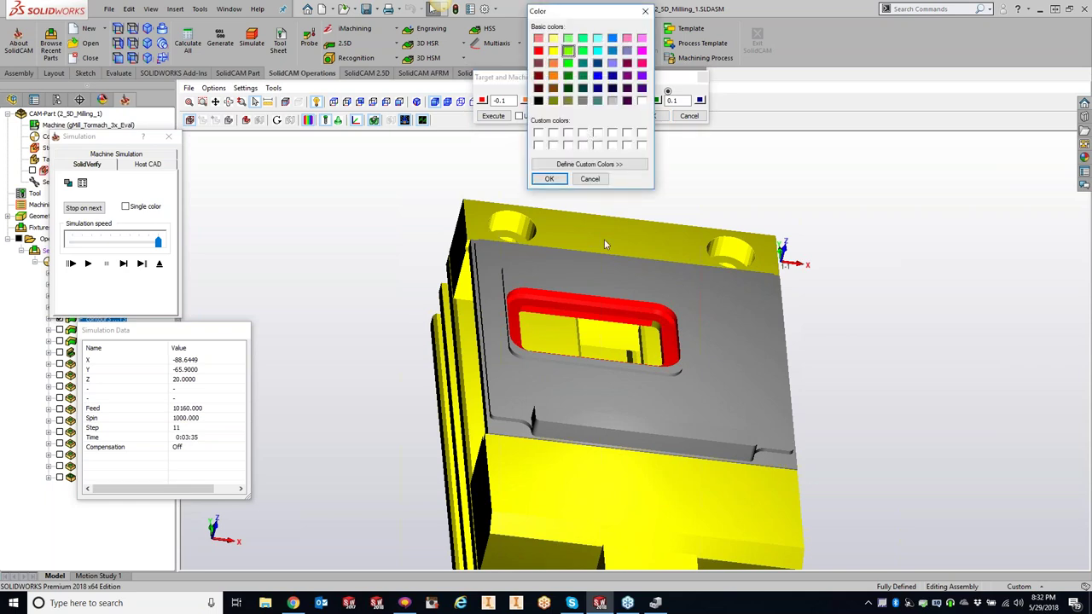
click(550, 178)
click(613, 101)
click(597, 51)
click(549, 178)
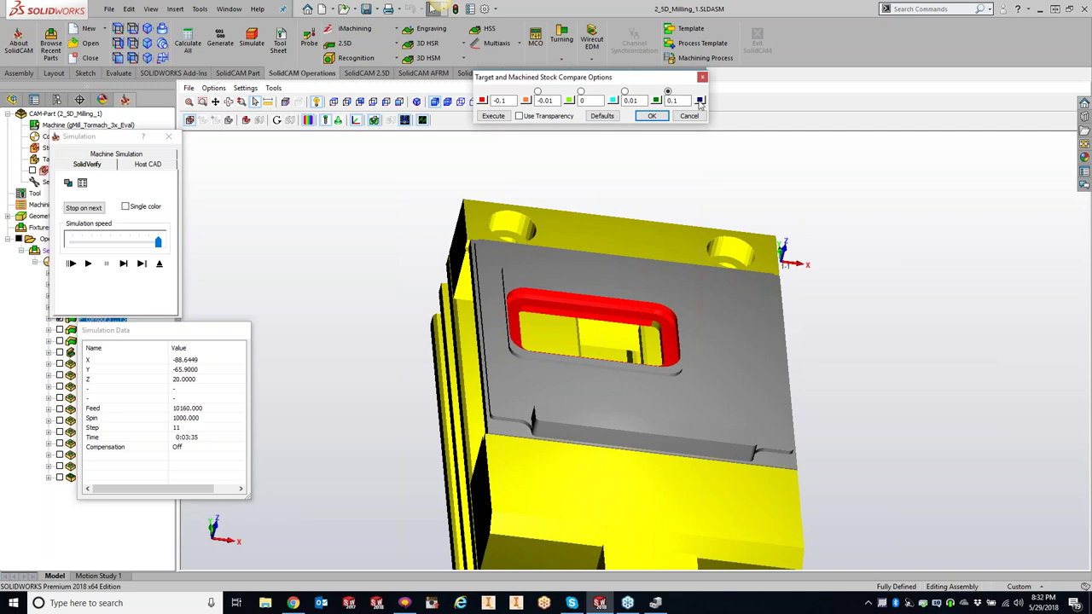
Review the tool facet tolerance in the simulation's accuracy settings and close them without changes.
double_click(584, 100)
click(245, 88)
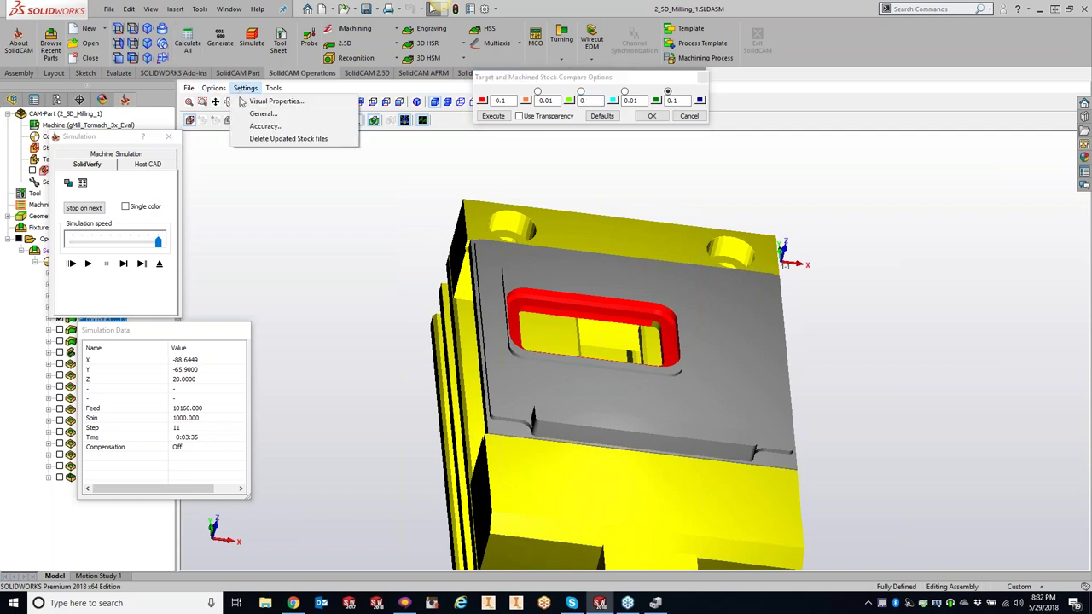
click(256, 126)
click(610, 301)
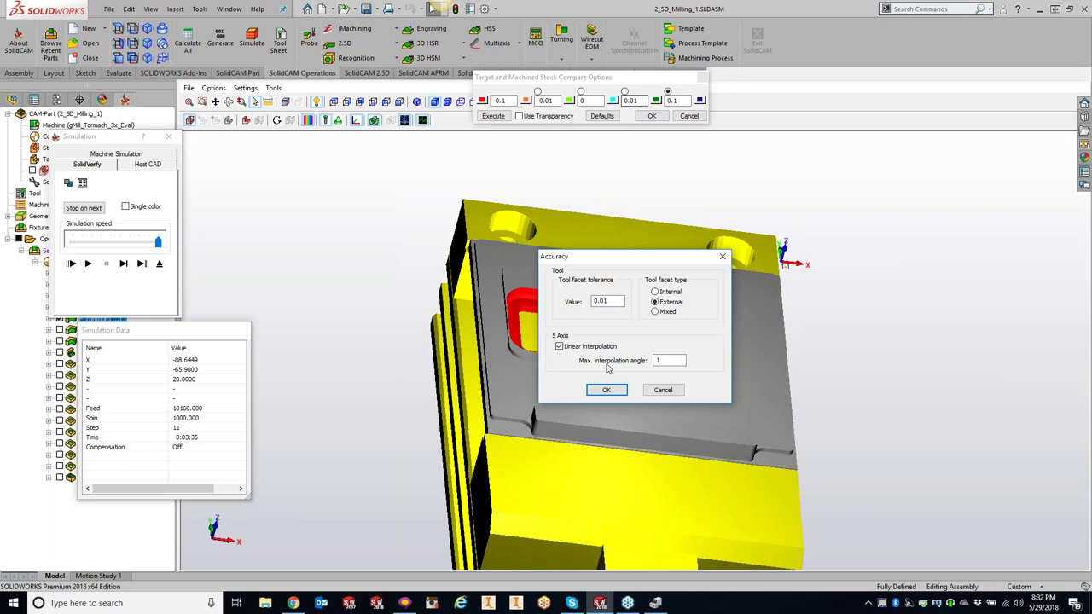
double_click(602, 301)
click(722, 257)
Exit the simulation and close the 2_5D_Milling_1 CAM-Part.
click(168, 136)
click(594, 87)
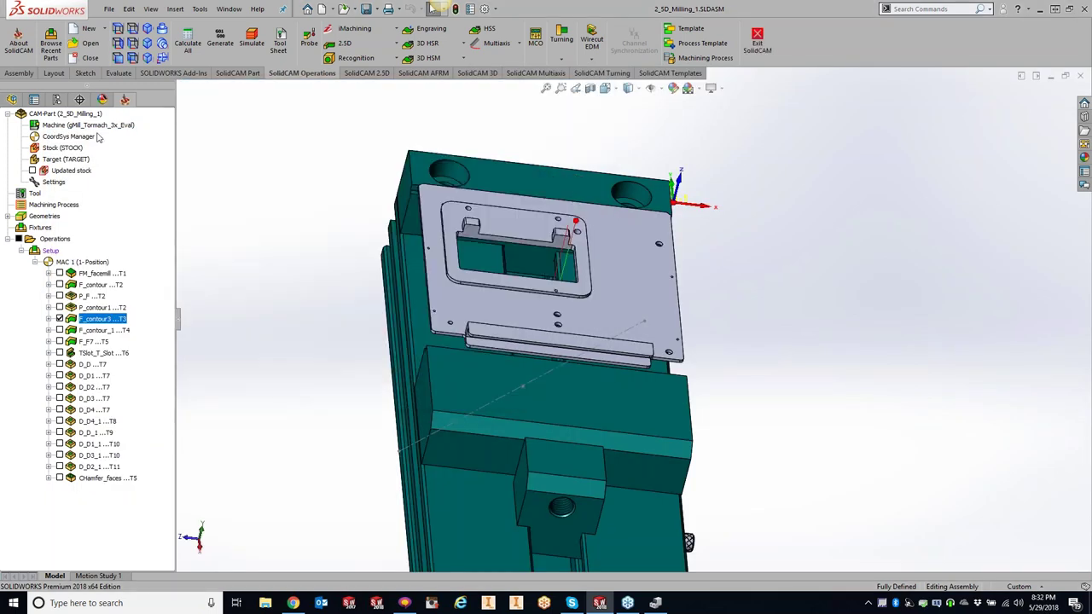
right_click(99, 114)
click(116, 173)
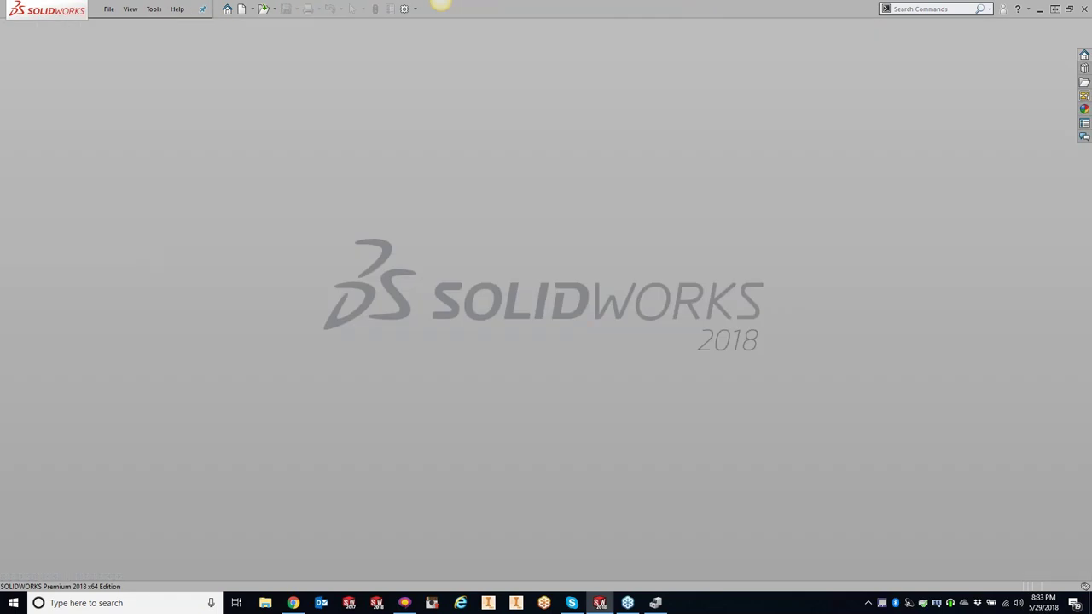
Open the iMachining_2D_1.prz CAM-Part from the Getting_Started_Examples SW folder, continuing with the Temporary Folder version.
click(153, 9)
mouse_move(176, 53)
click(323, 72)
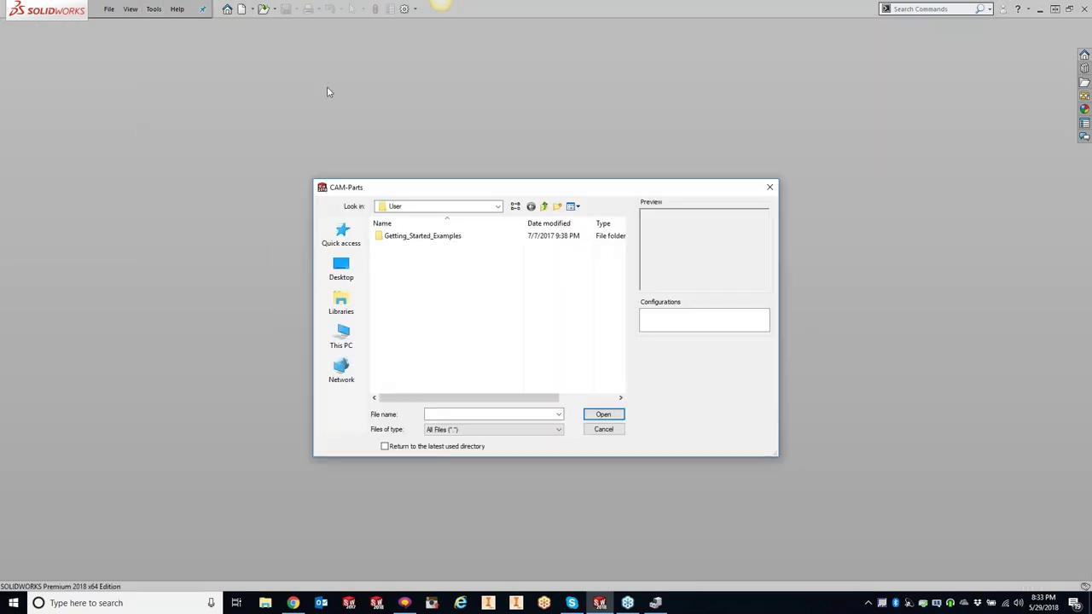
double_click(392, 237)
double_click(393, 237)
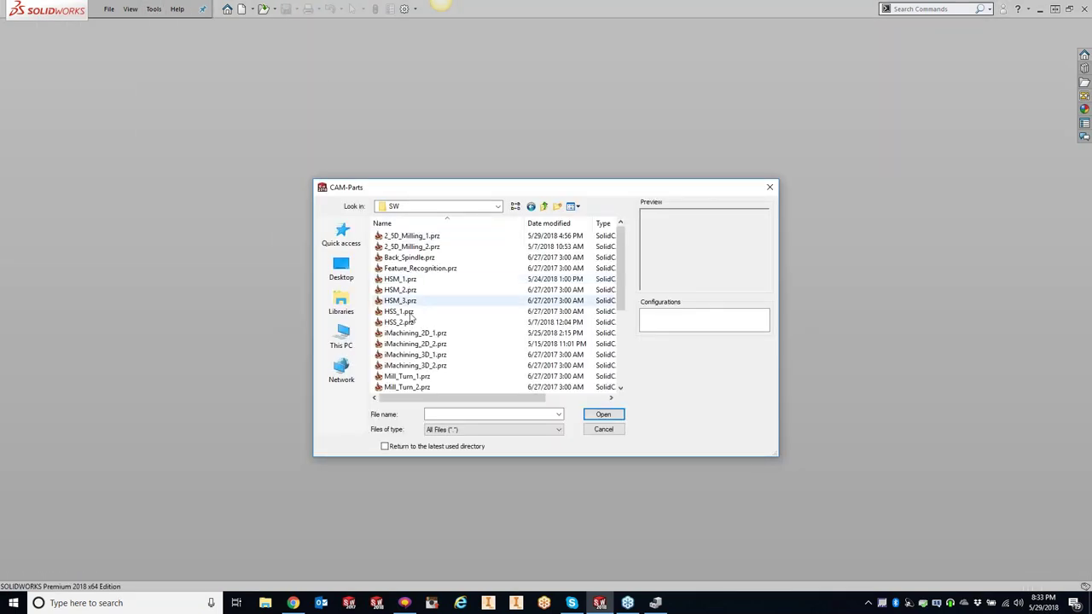
double_click(406, 336)
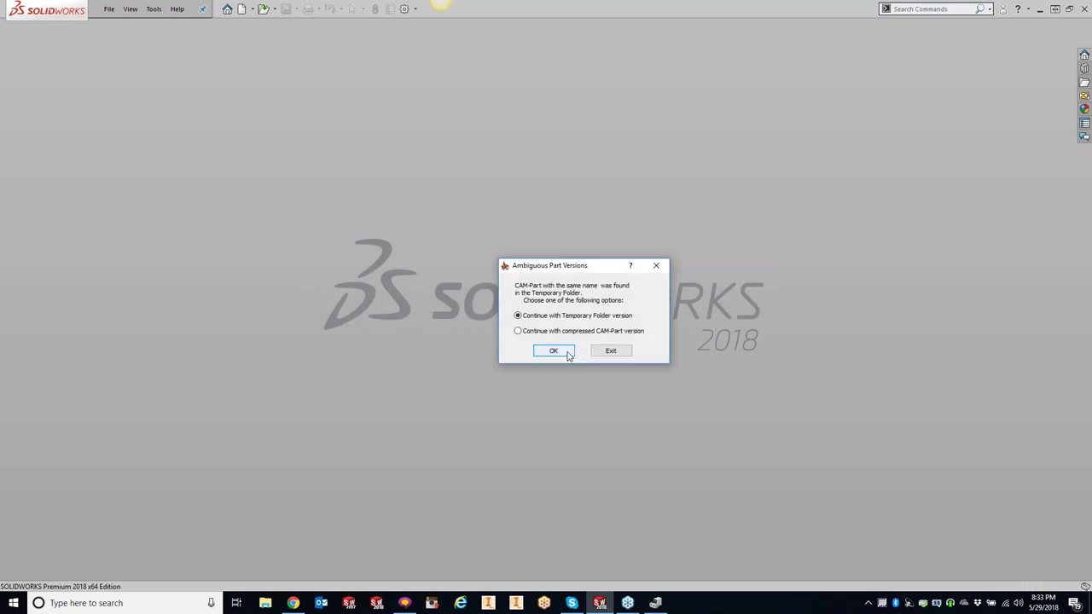
click(565, 353)
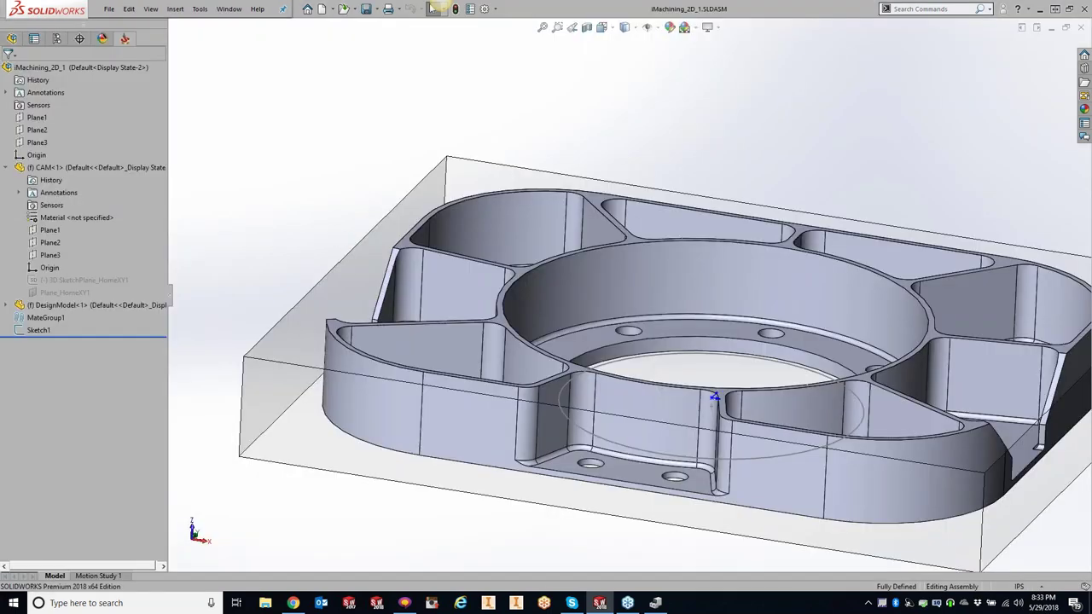
Start a SolidVerify simulation of all operations and set the middle limit of the target and machined stock comparison to 0.0001.
click(252, 40)
click(143, 165)
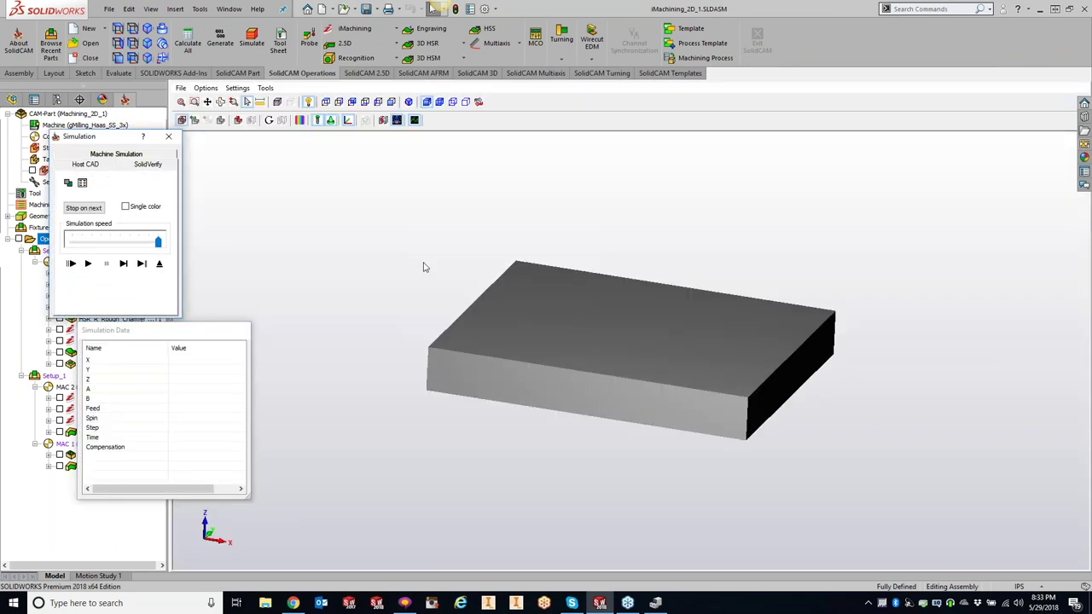
click(299, 120)
drag(930, 85, 665, 99)
click(701, 108)
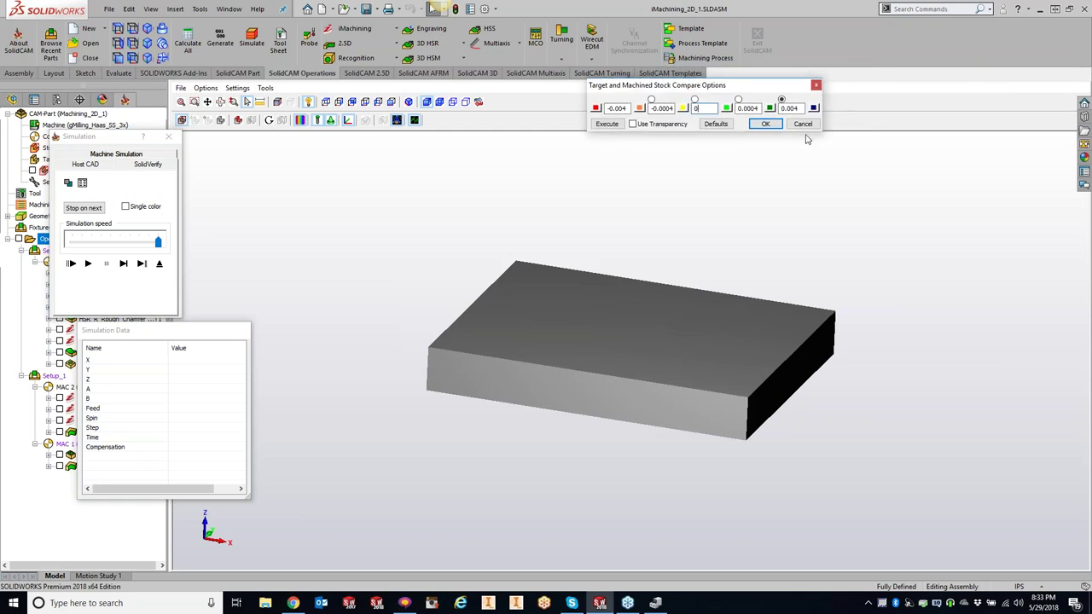
text(.0001)
Check the tool facet tolerance in the accuracy settings and accept the dialog.
click(244, 90)
click(256, 126)
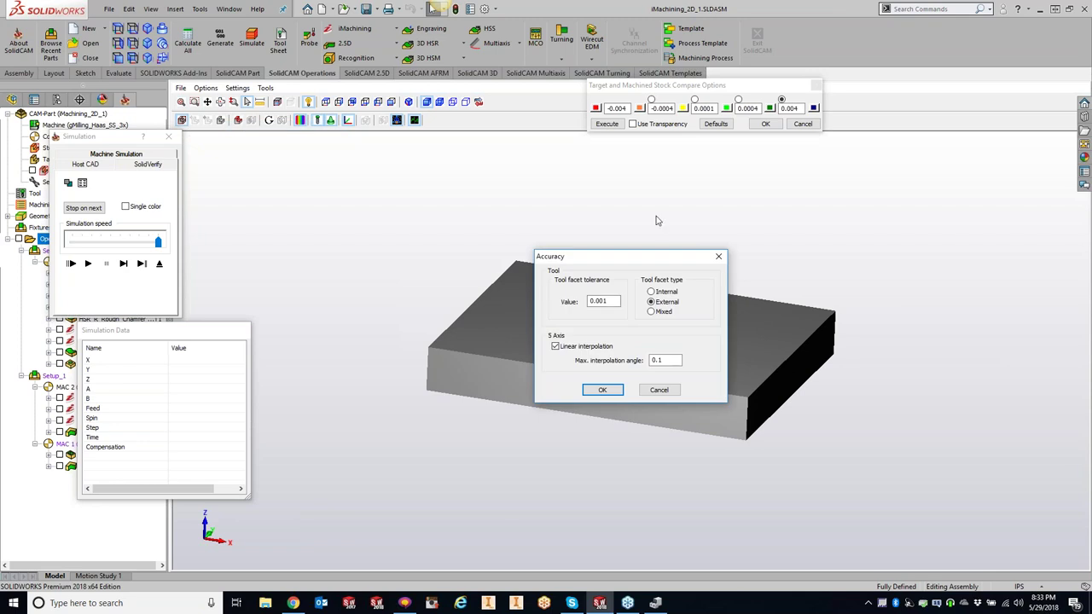
drag(604, 301, 600, 301)
click(603, 390)
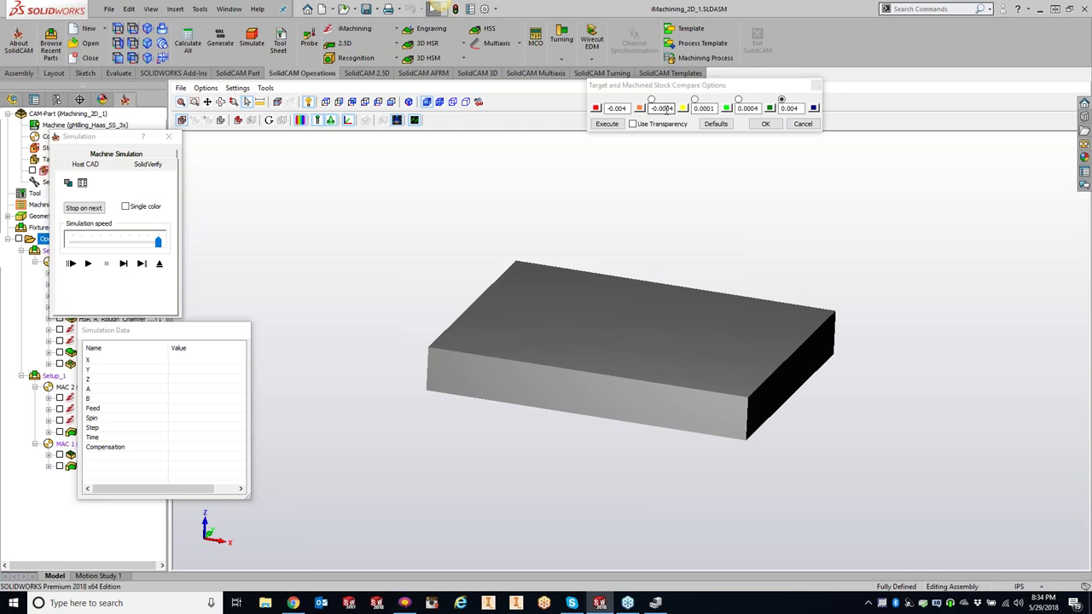
Set the outer comparison limits to -0.01, -0.005, 0.005 and 0.01 and accept the comparison options.
drag(664, 108, 673, 108)
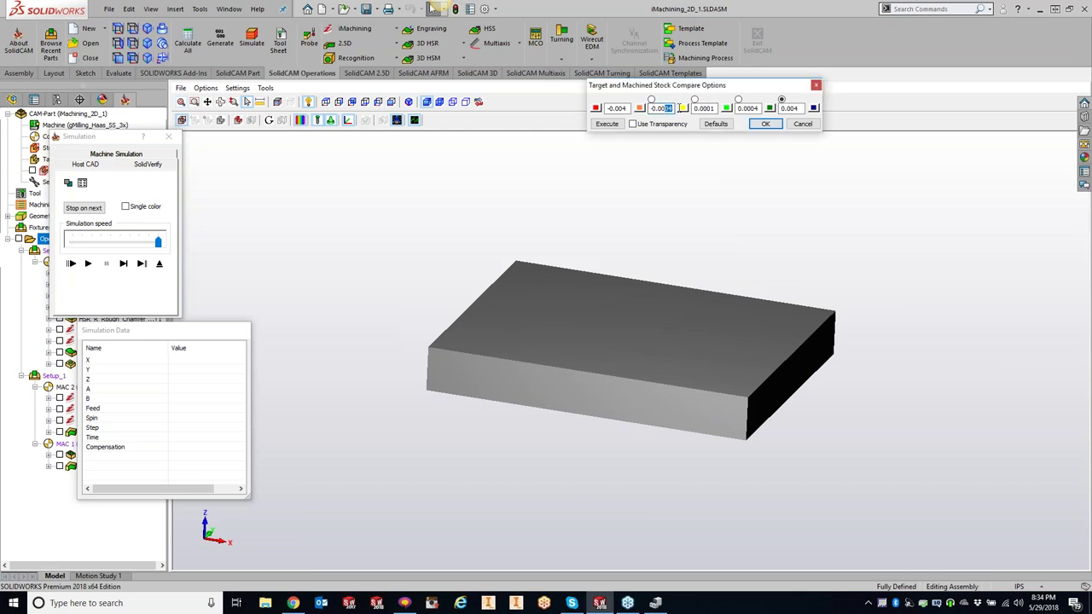
text(5)
text(5)
drag(752, 108, 791, 109)
text(11)
click(762, 125)
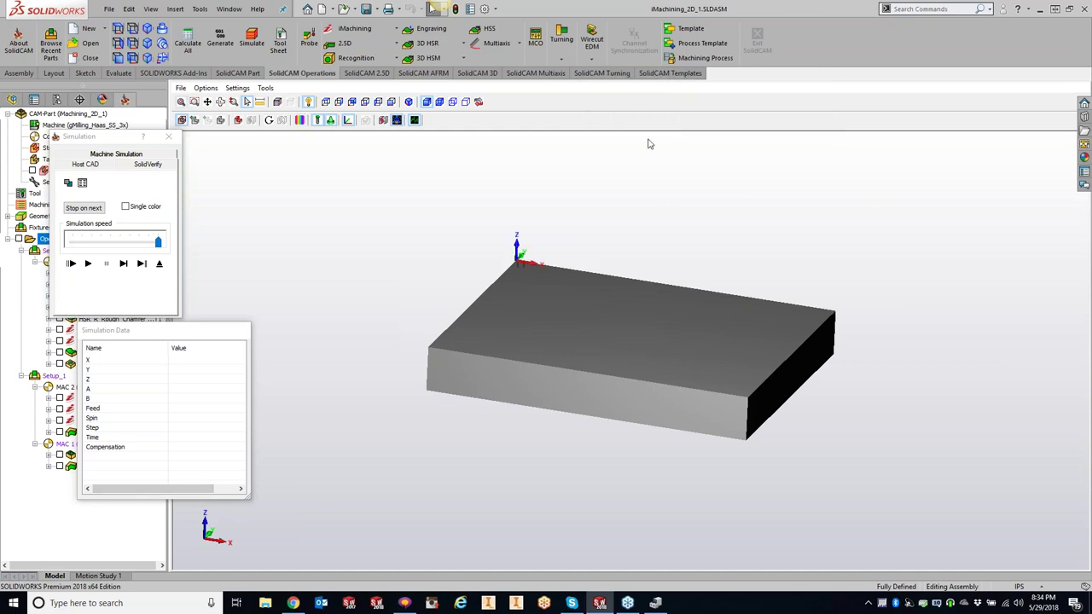
Play the simulation of all operations and set its animation redraw interval to a fixed step of 500.
click(89, 265)
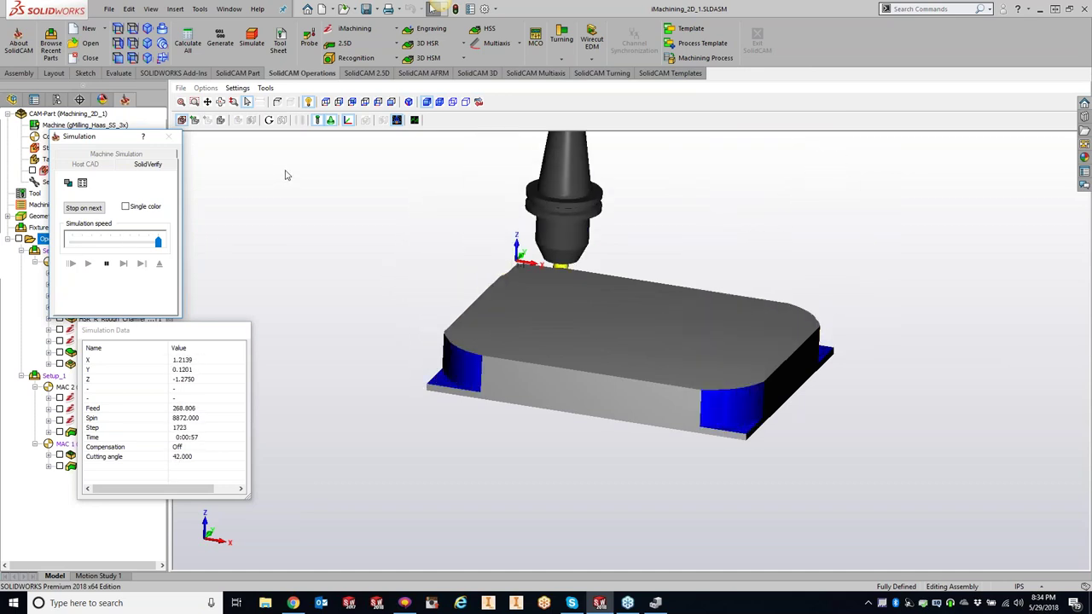
click(237, 88)
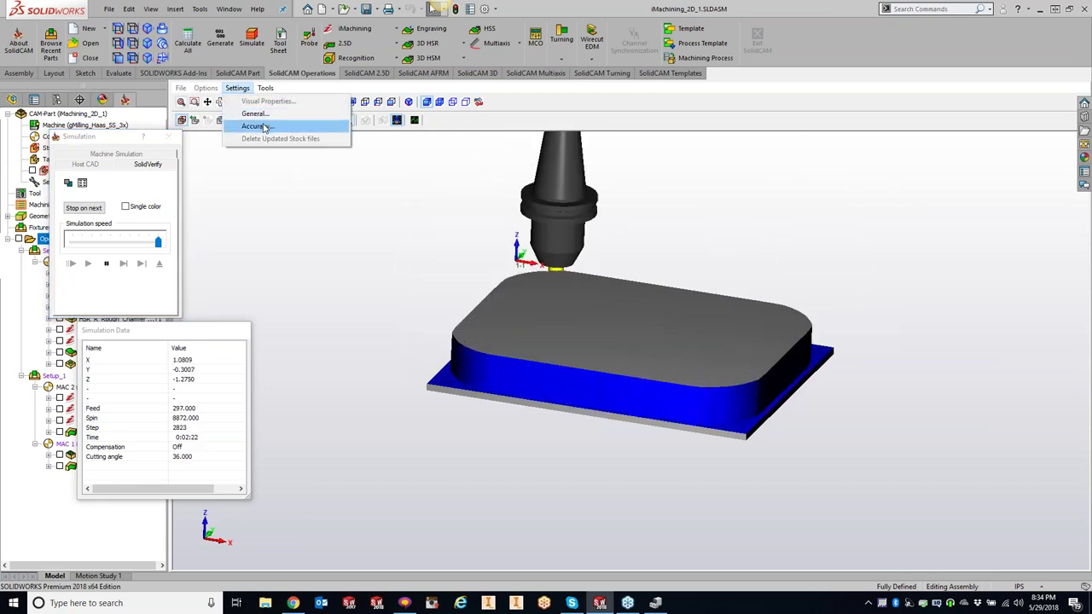
click(254, 114)
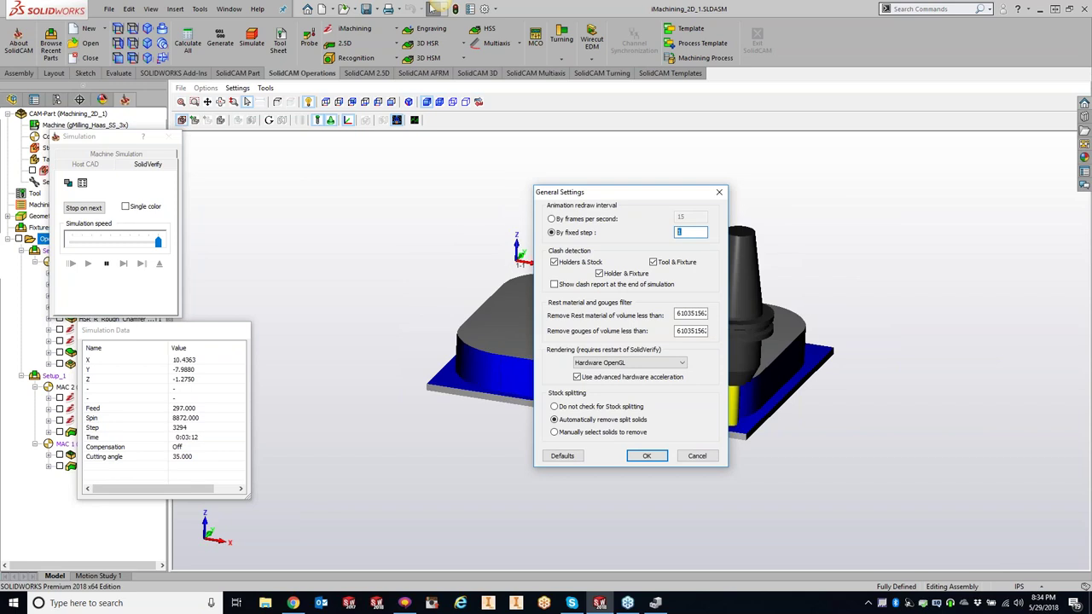
text(500)
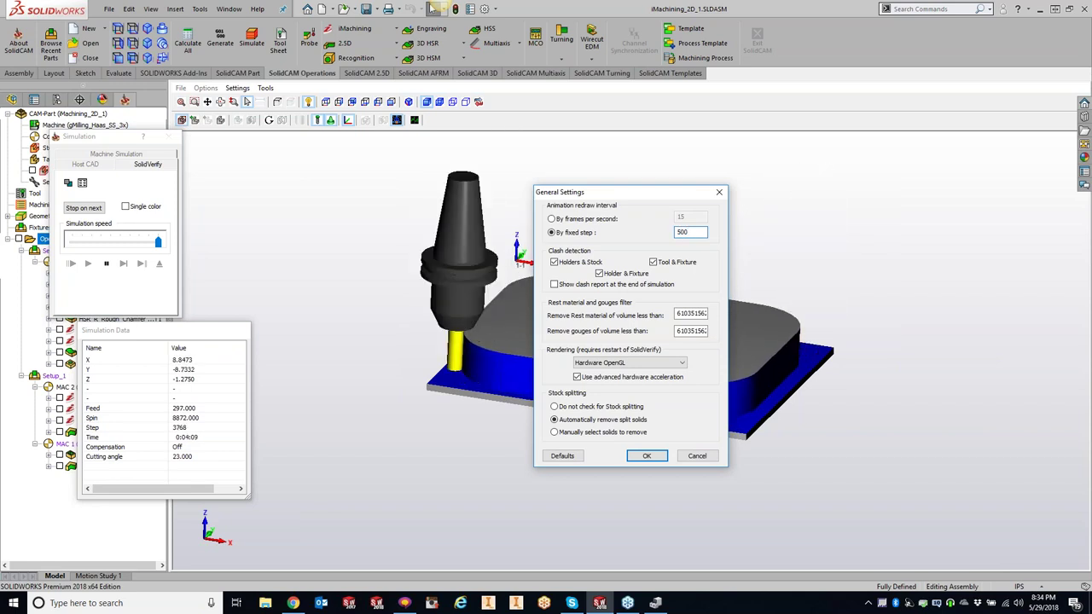
click(646, 456)
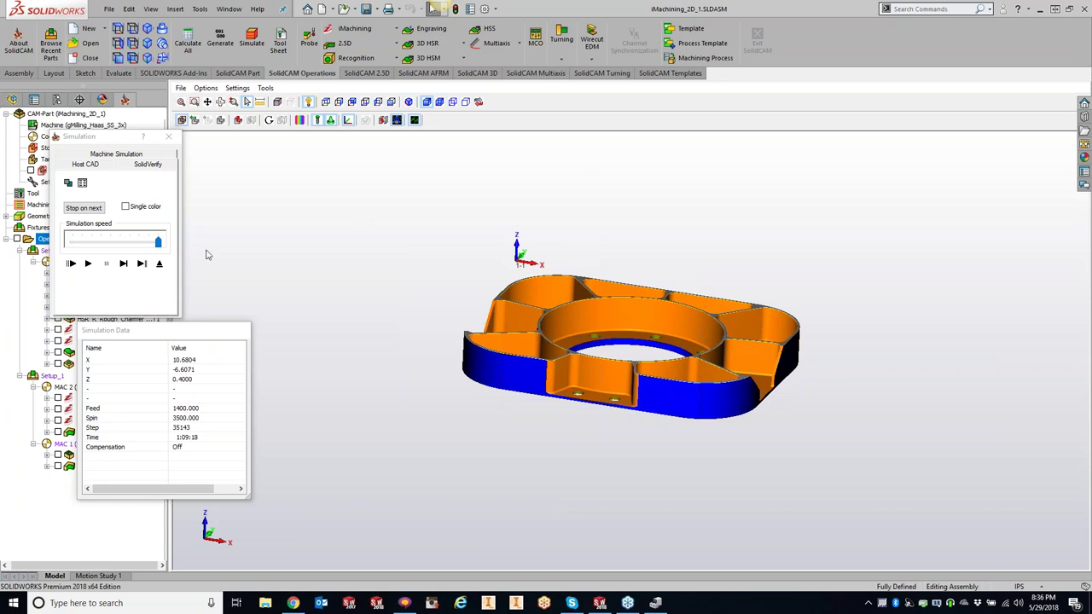
Compare the finished machined stock with the target model using the defined colour ranges.
click(299, 120)
drag(309, 143, 988, 86)
click(875, 122)
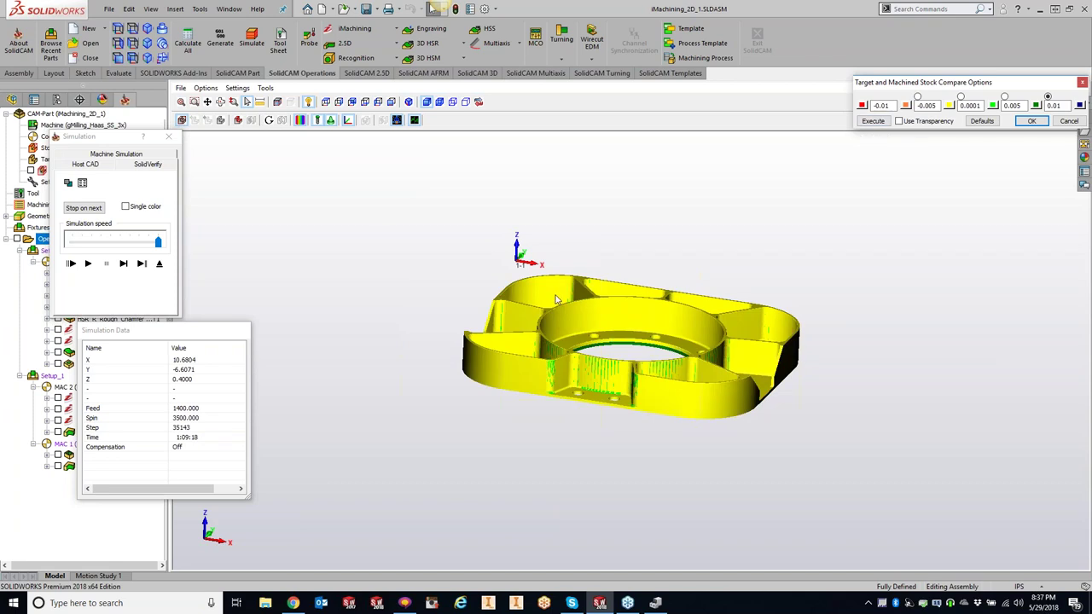
Rerun the target comparison at closer views, examine the deviations on the pocket walls, and exit the simulation.
scroll(673, 375, up, 4)
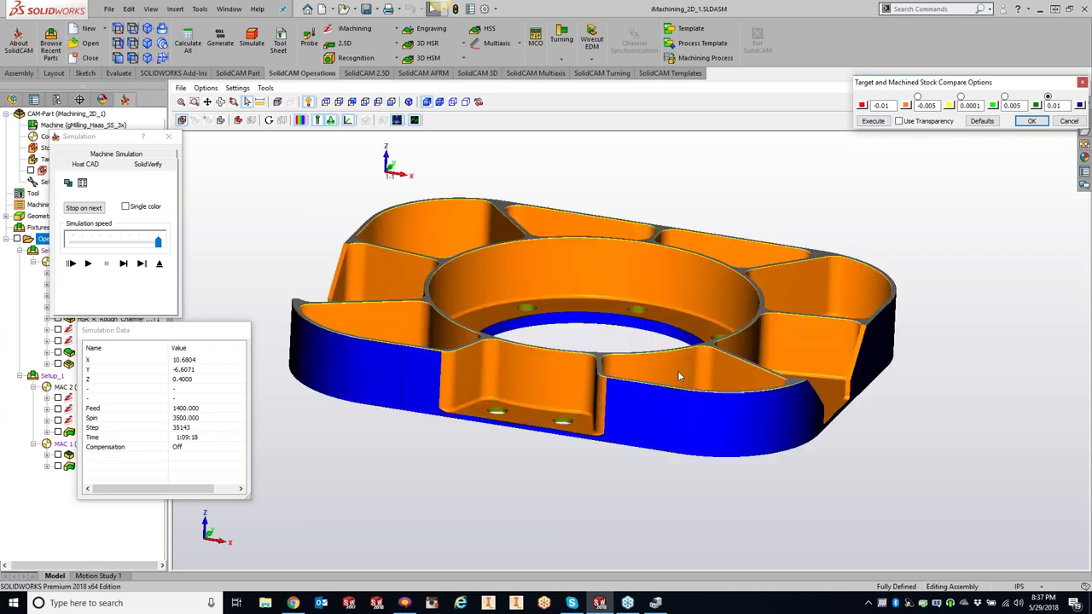
scroll(673, 376, up, 3)
click(873, 120)
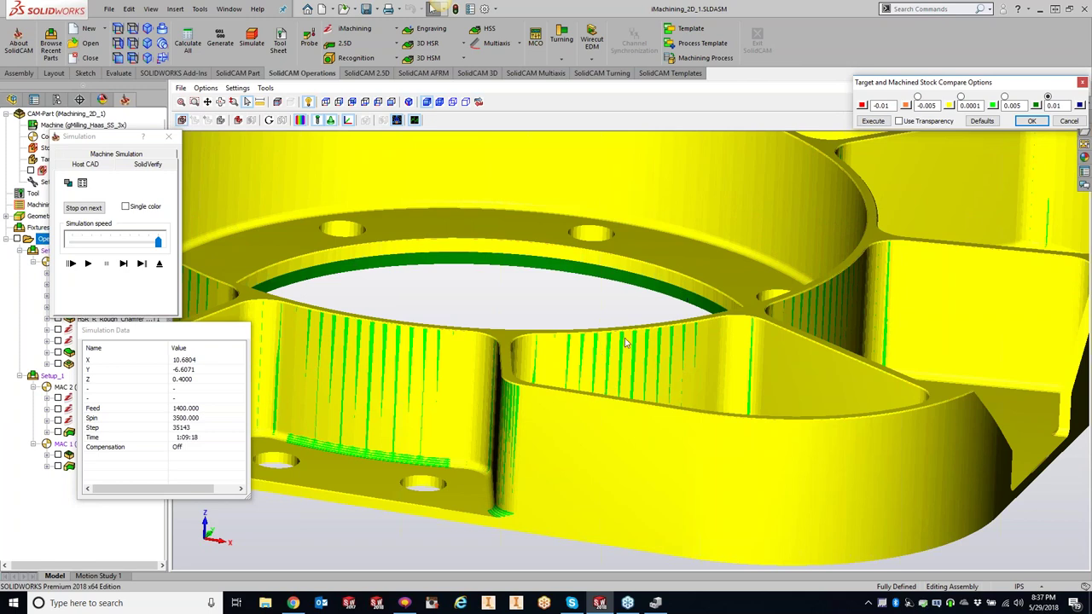
middle_drag(742, 341, 785, 345)
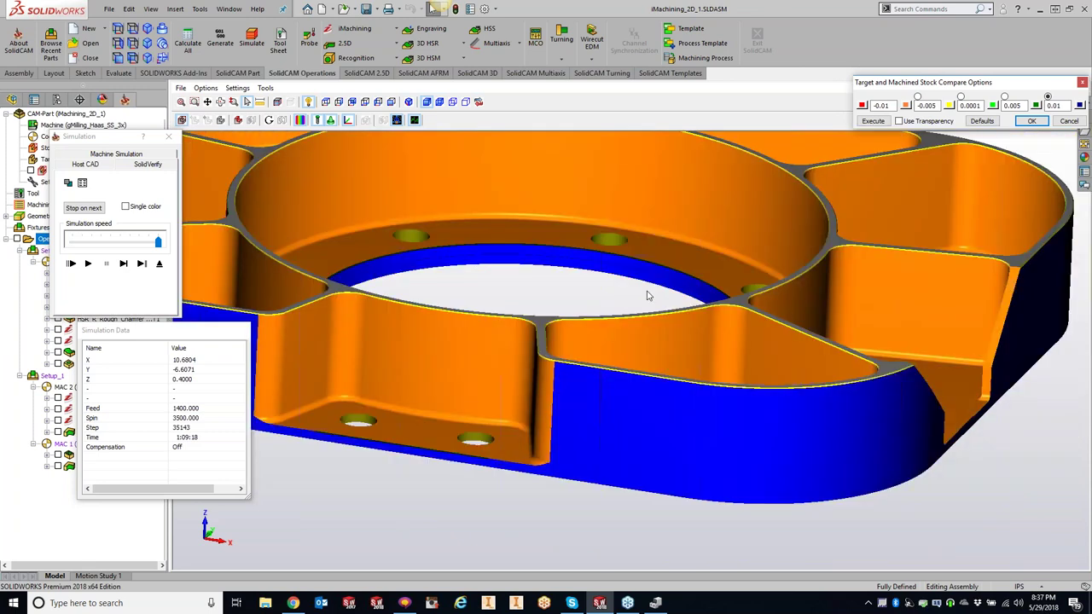
scroll(646, 296, down, 3)
click(873, 120)
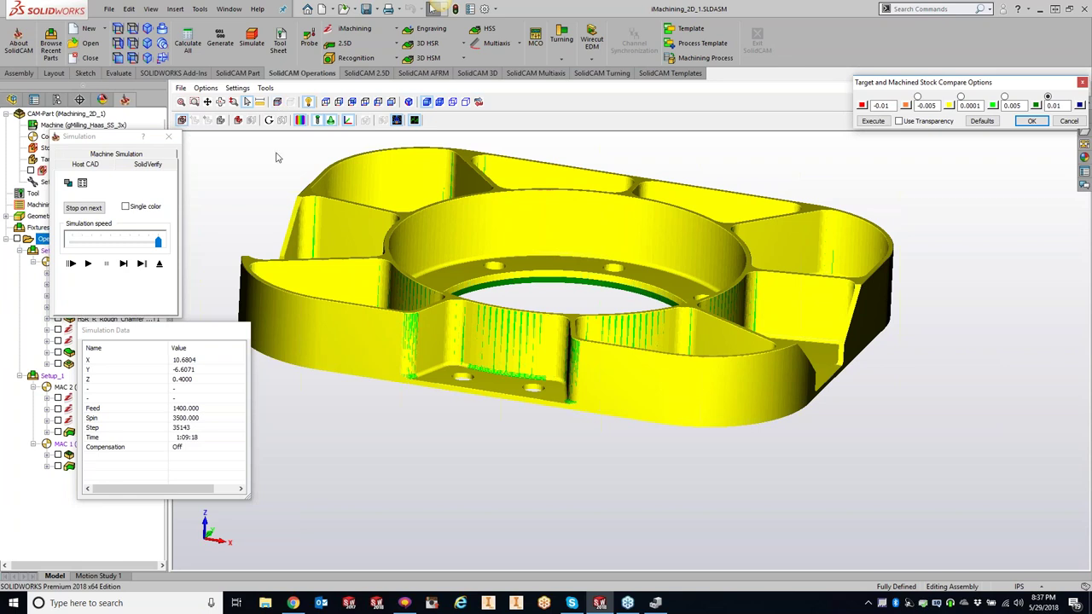
click(278, 103)
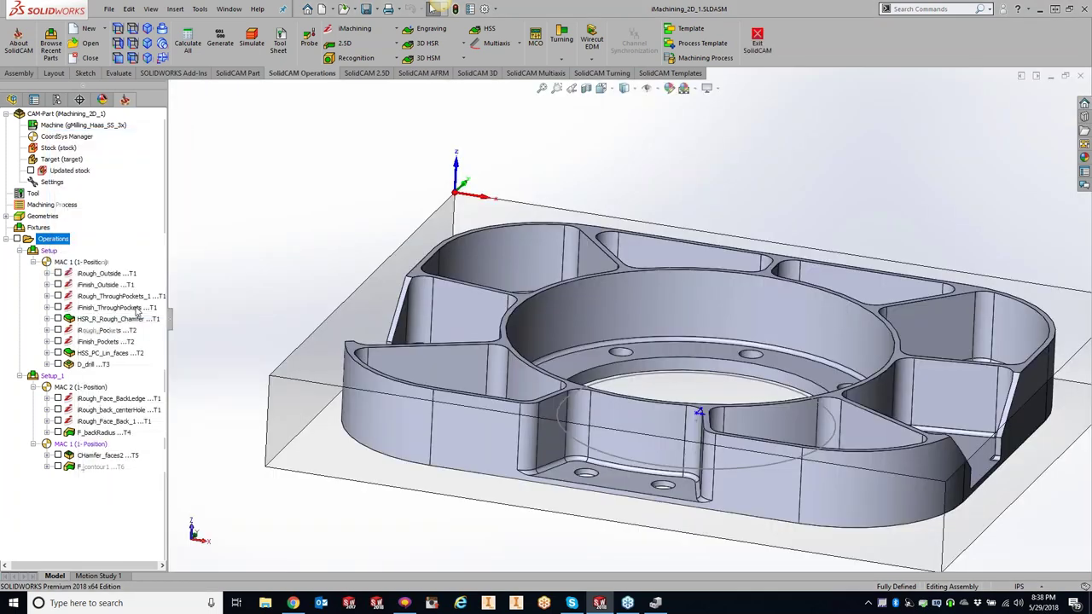
Simulate the iRough_Pockets operation in SolidVerify from its updated stock, pause the playback and exit the simulation.
right_click(92, 329)
mouse_move(179, 44)
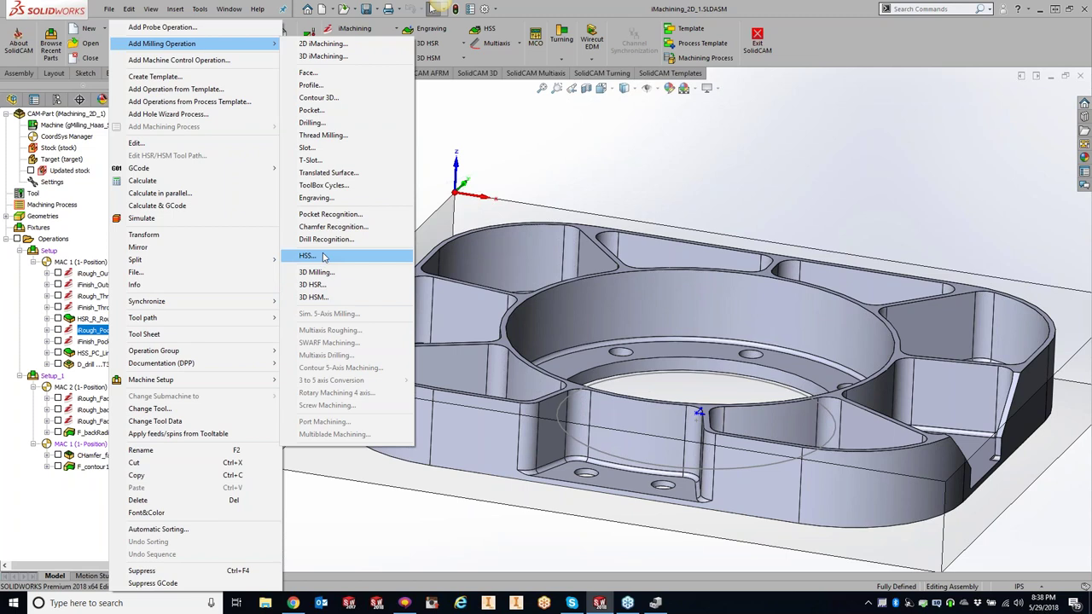
click(529, 130)
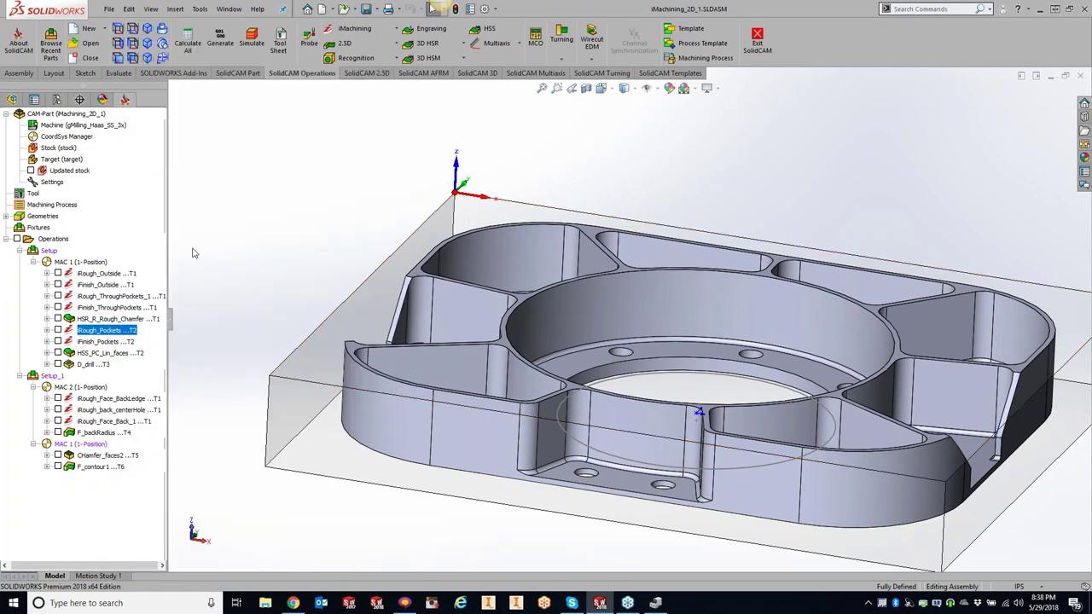
click(252, 43)
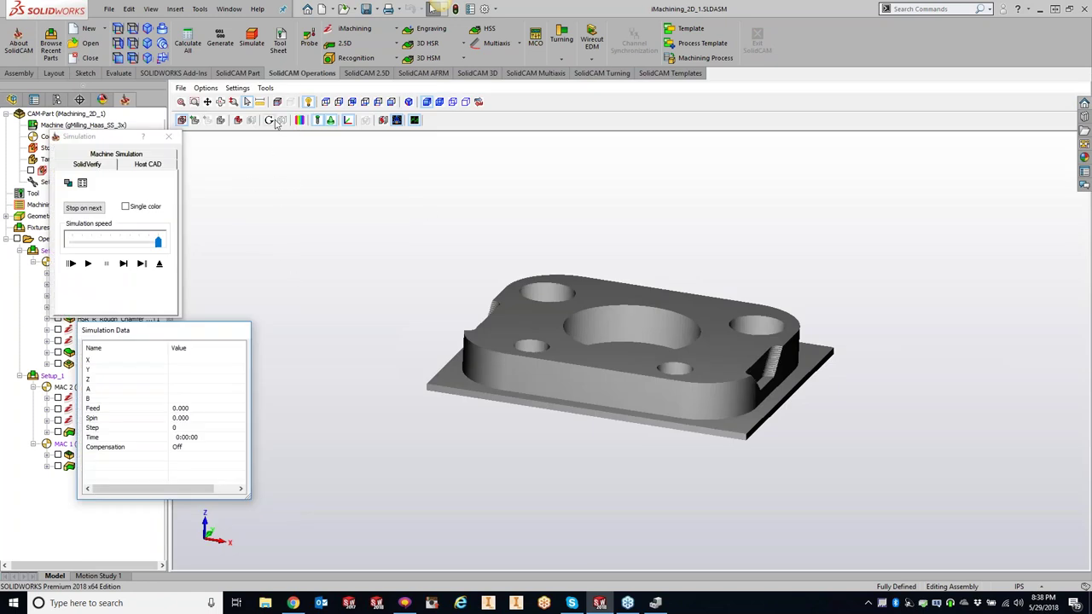
click(88, 263)
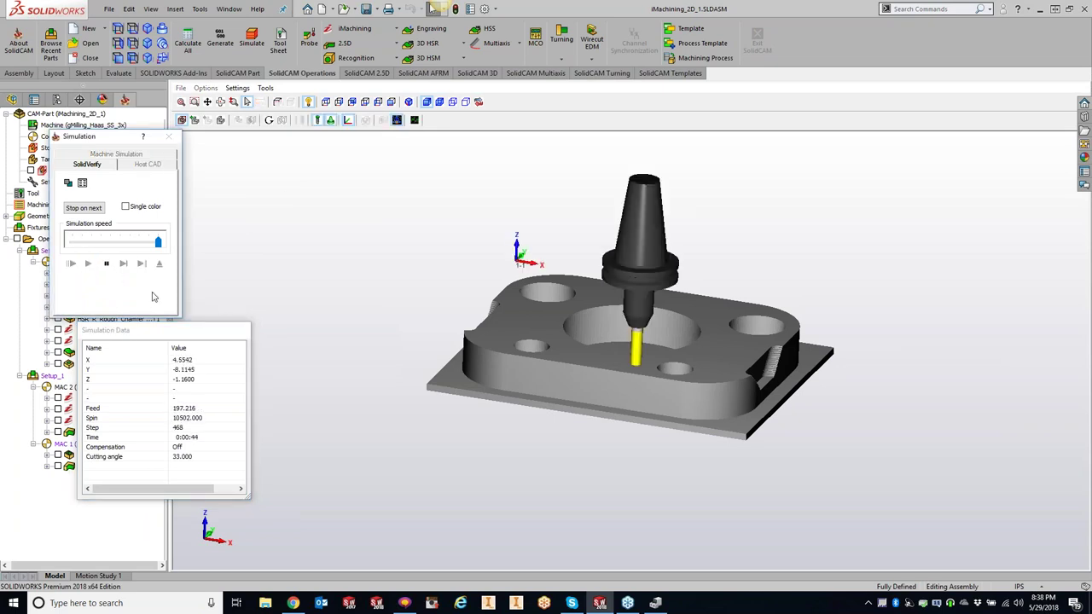
click(106, 263)
click(168, 136)
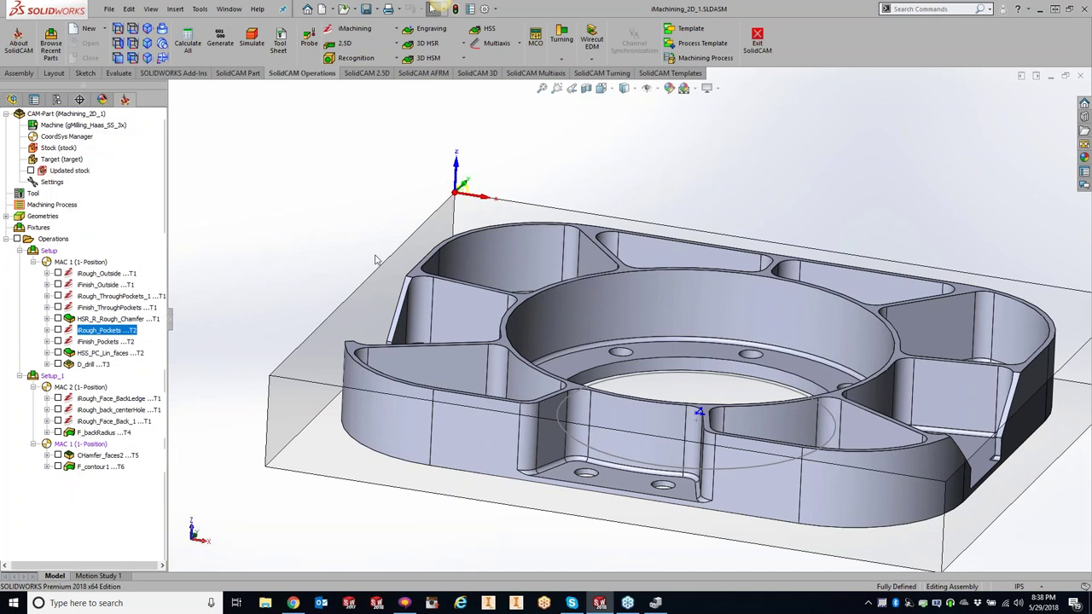
Start a new SolidVerify simulation covering the entire Operations list.
click(104, 274)
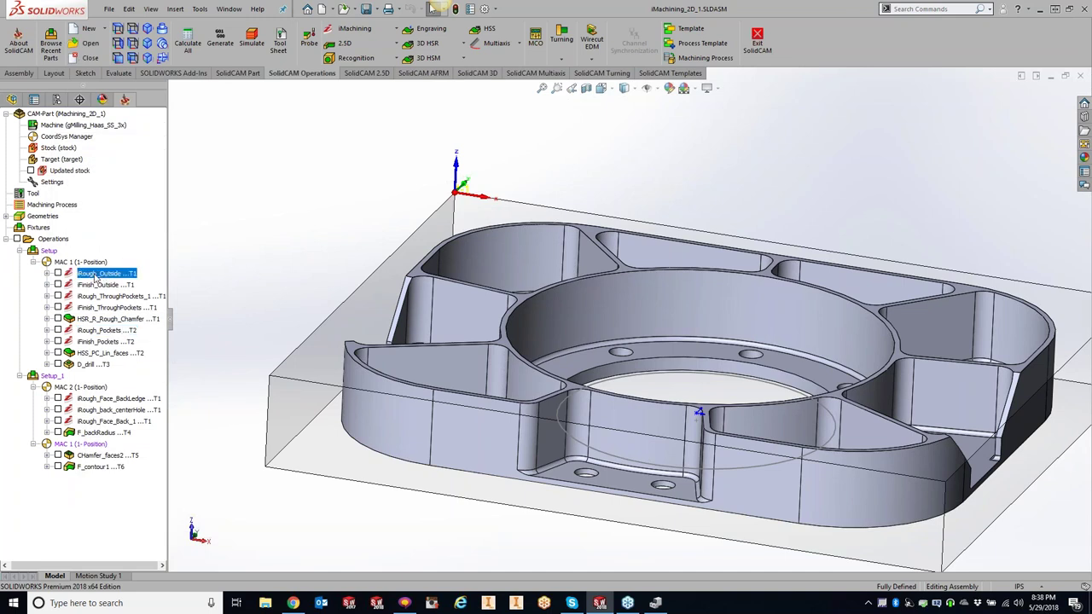
click(63, 240)
click(252, 38)
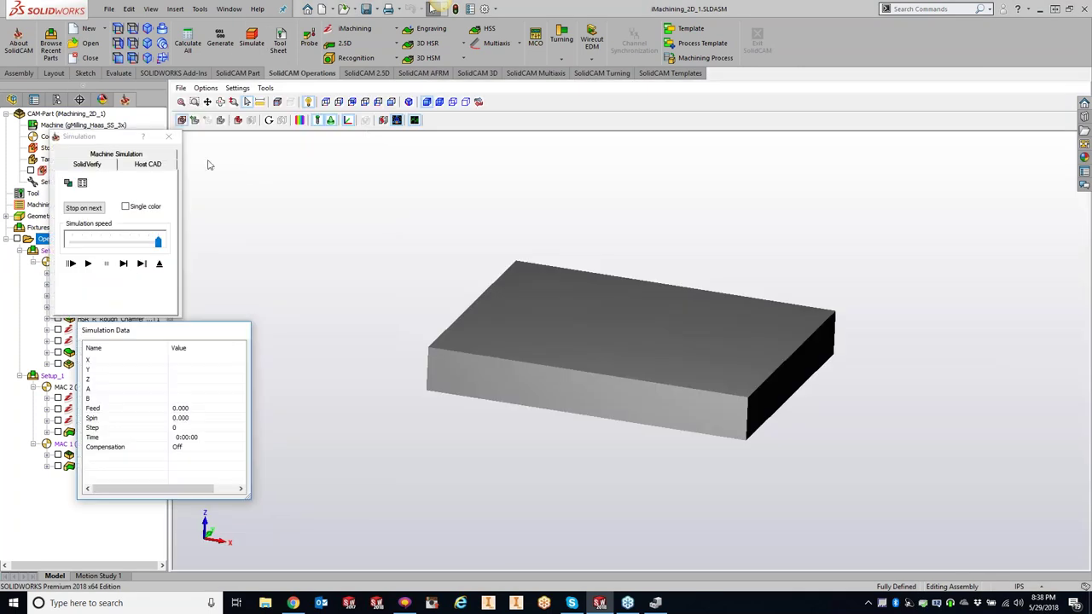
Set the tool facet tolerance to 0.01 in the simulation's accuracy settings.
click(237, 88)
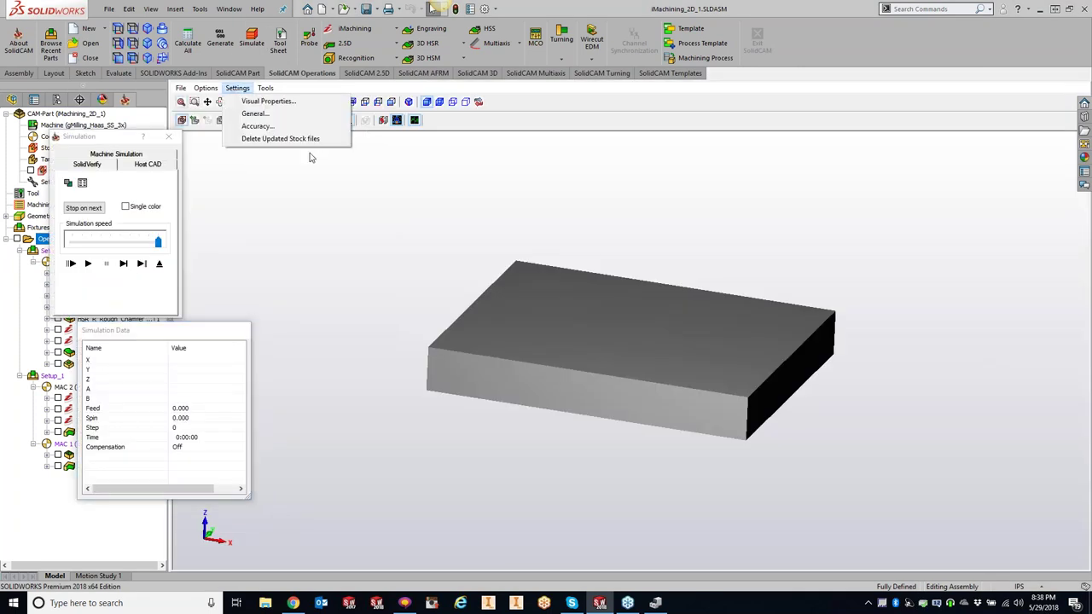
click(258, 126)
click(602, 302)
drag(602, 302, 620, 297)
text(1)
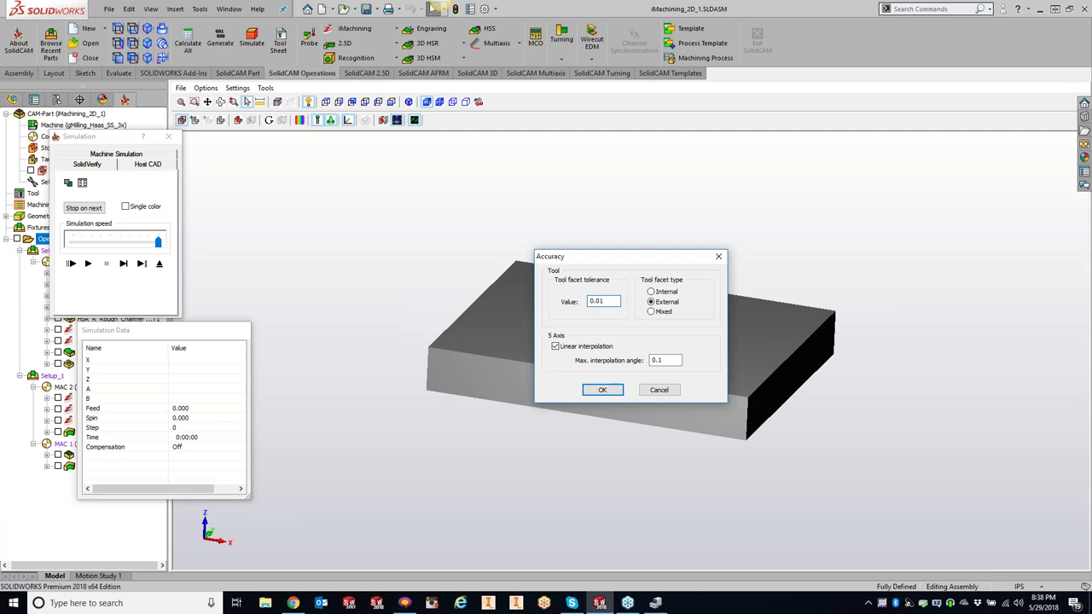
click(600, 390)
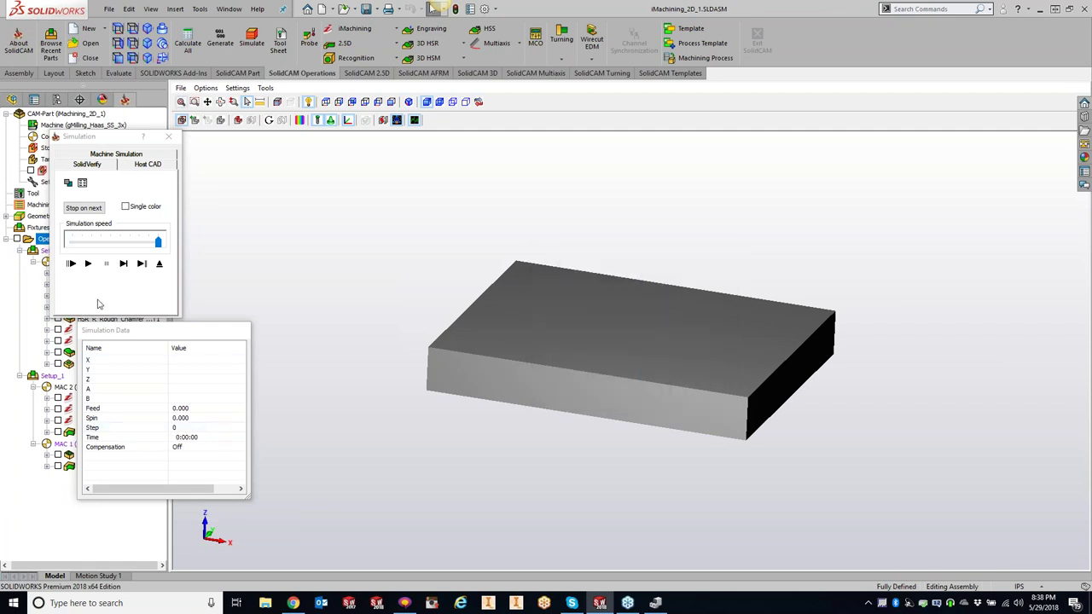
Play the simulation of all operations and examine the milled notch and hole walls up close while it runs.
click(88, 264)
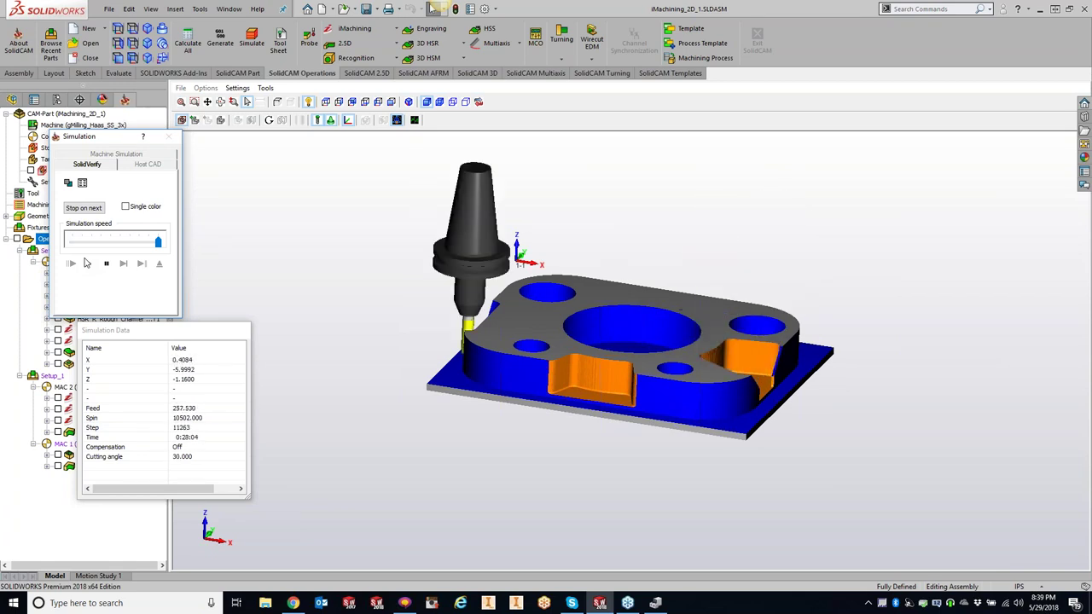
scroll(601, 355, up, 6)
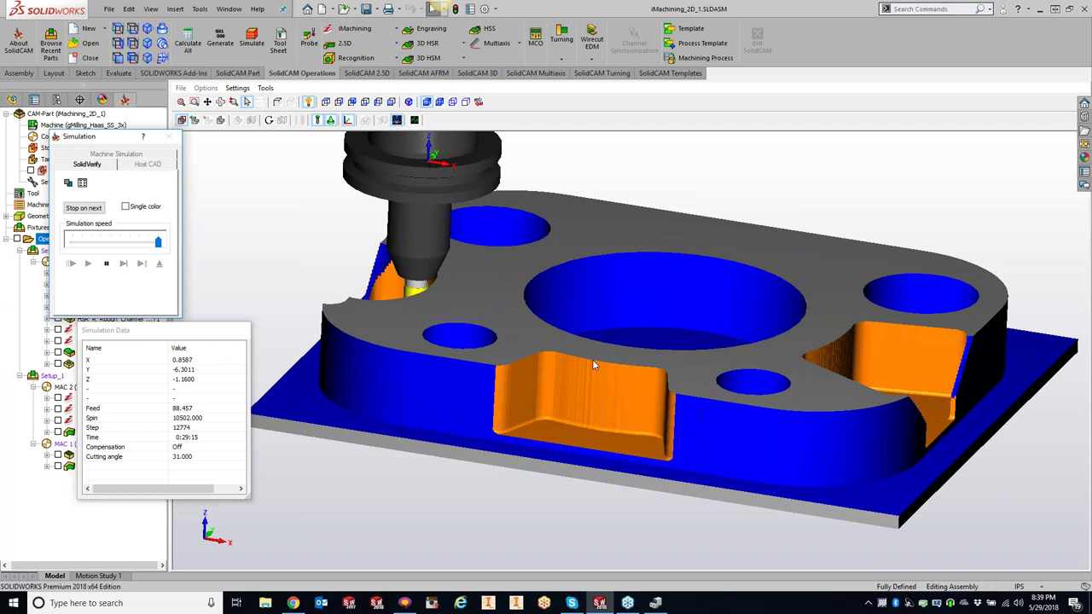
scroll(517, 351, down, 5)
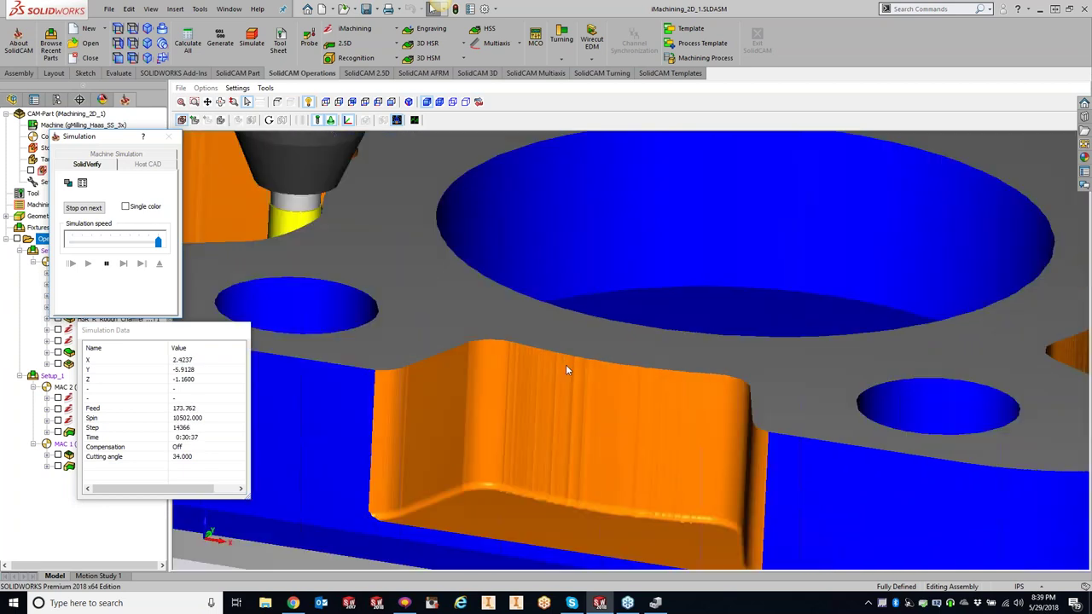
middle_drag(396, 301, 350, 342)
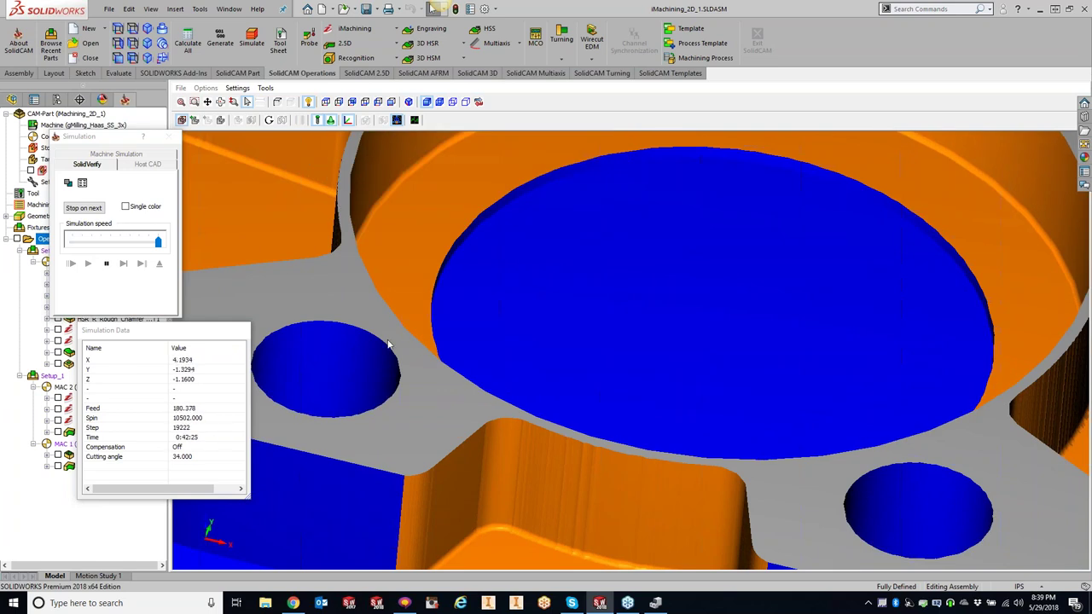
scroll(393, 345, down, 6)
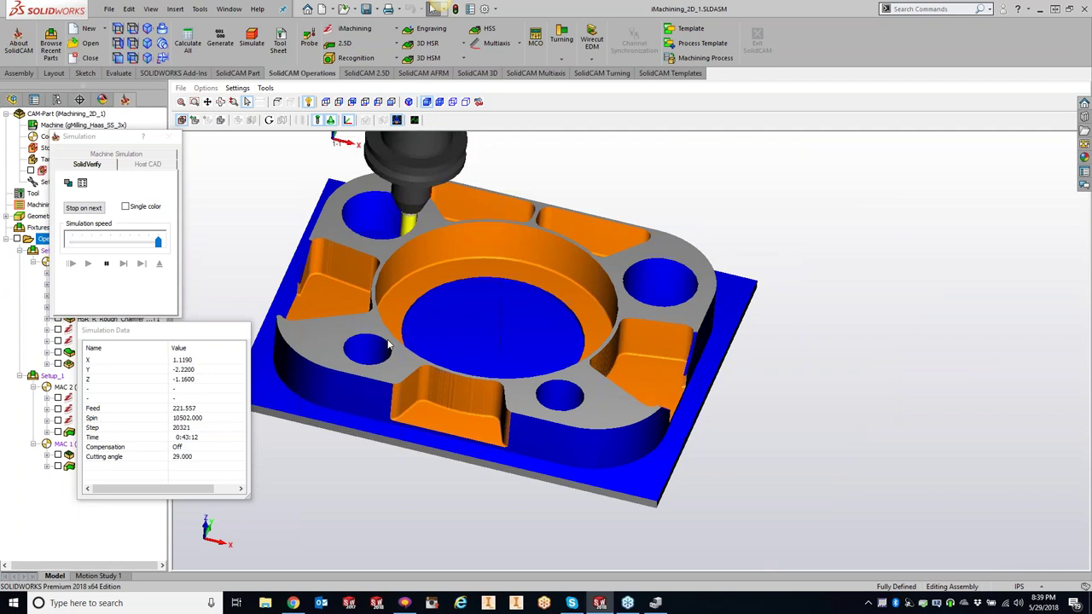
Set the animation redraw interval to a fixed step of 999 in the simulation's general settings.
click(237, 88)
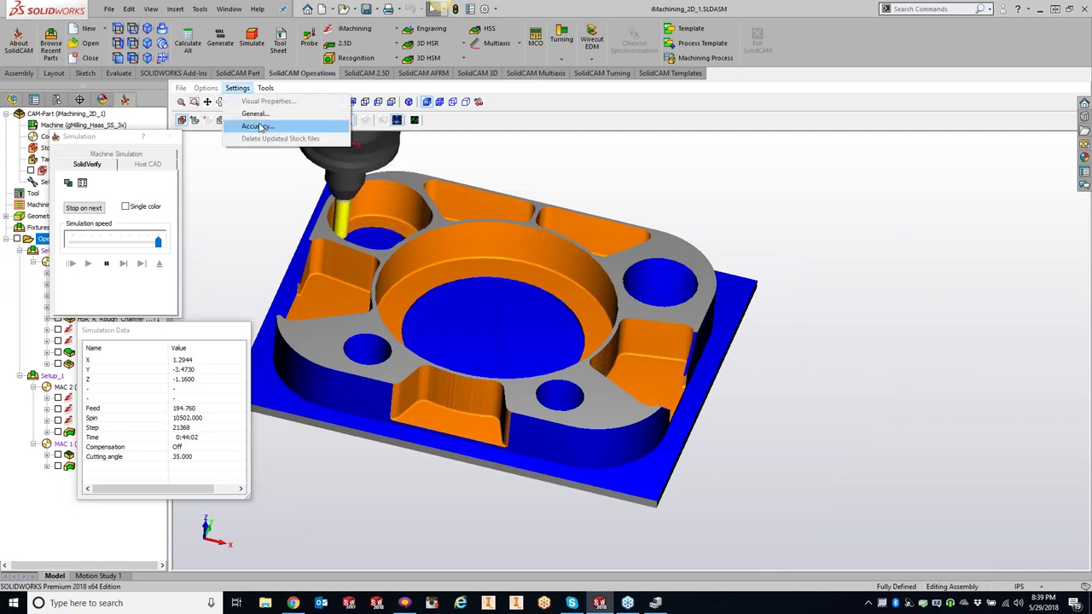
click(255, 114)
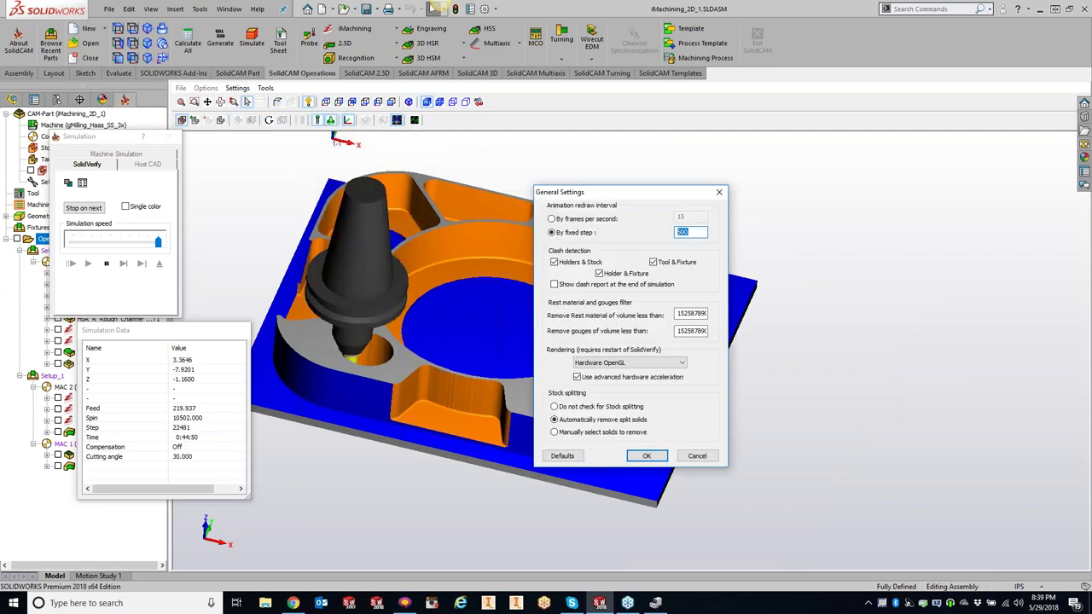
text(999)
click(646, 456)
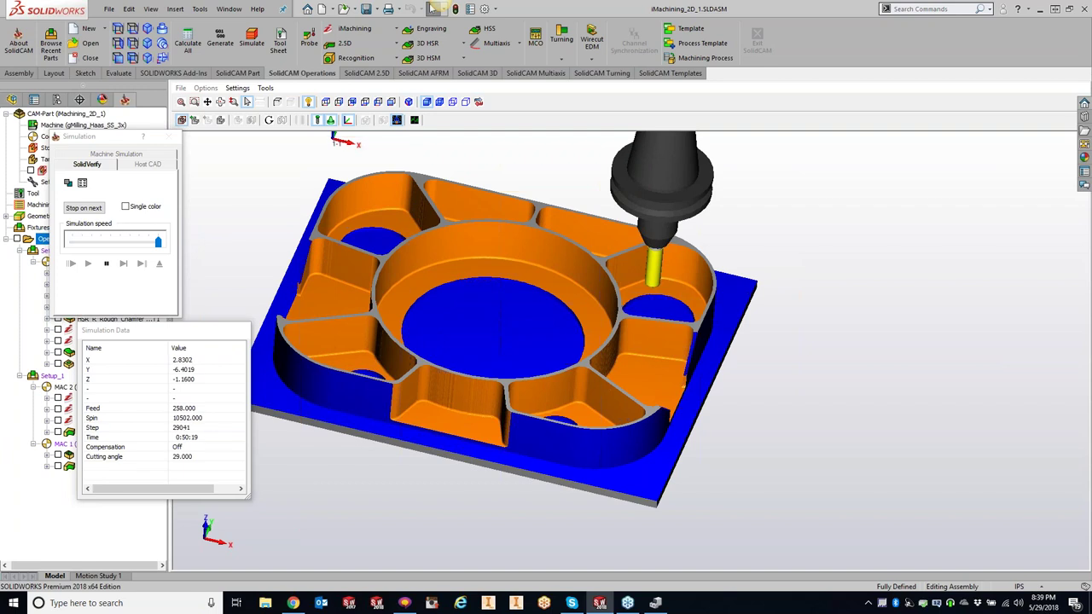
Examine the facets of the small drilled holes and the surrounding pocket walls on the finished simulated part.
middle_drag(631, 452, 399, 429)
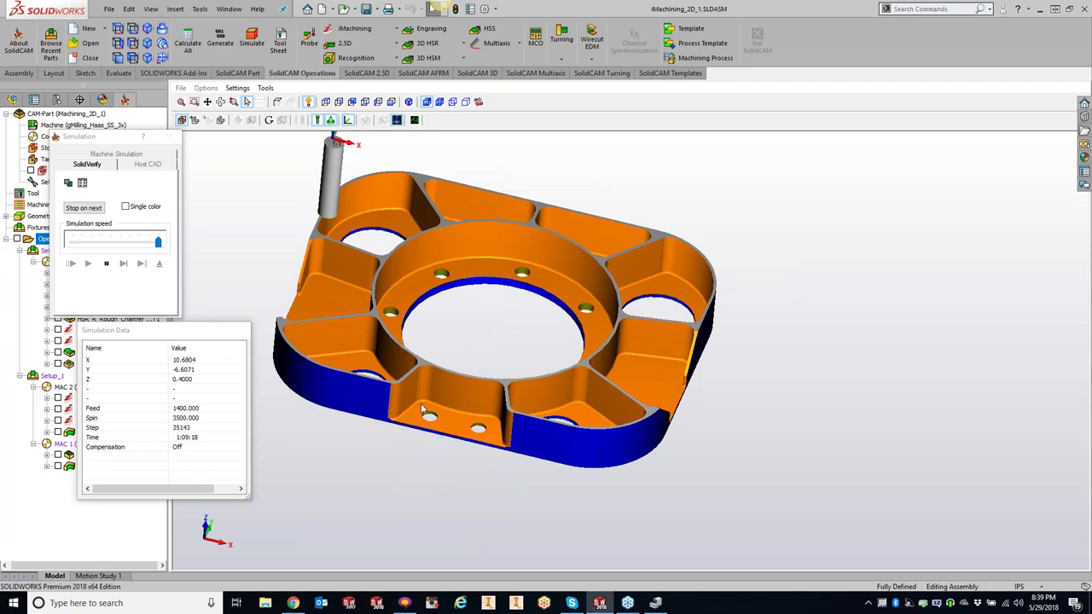
scroll(434, 432, up, 10)
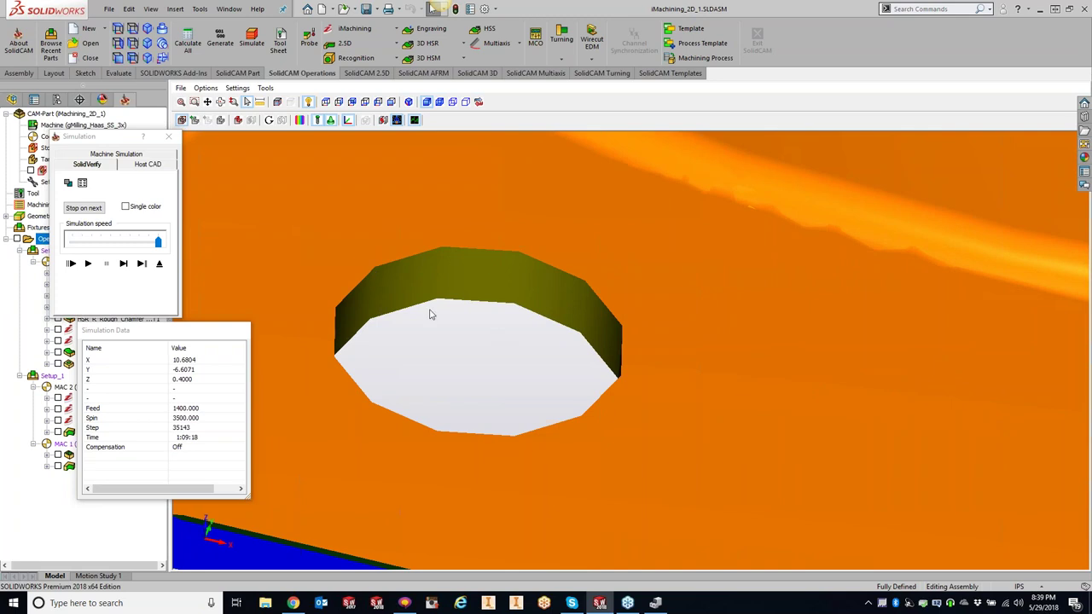
scroll(532, 358, down, 5)
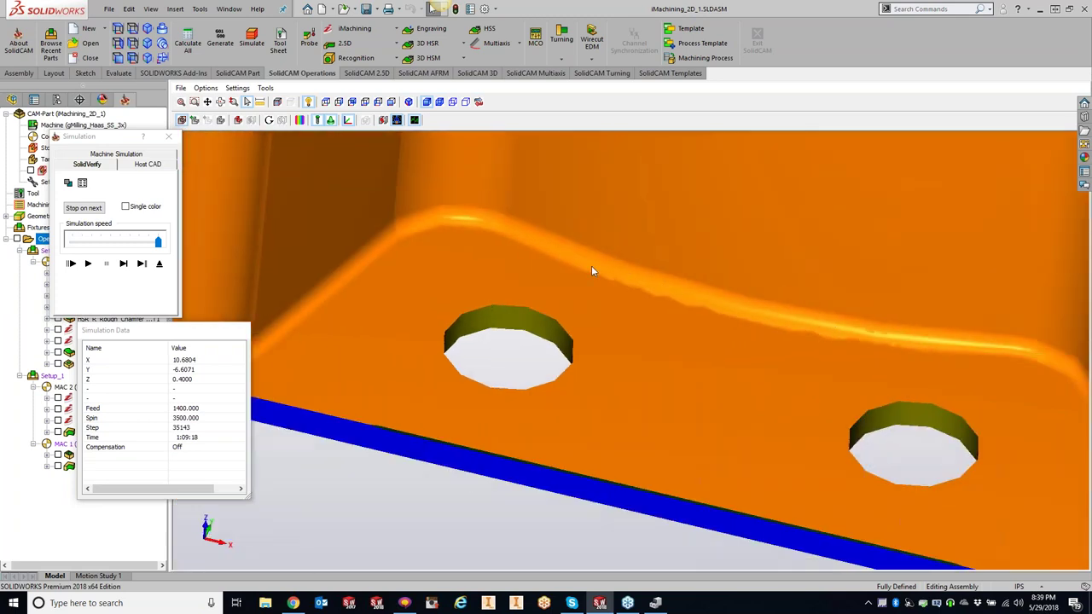
middle_drag(659, 297, 412, 231)
scroll(401, 169, down, 2)
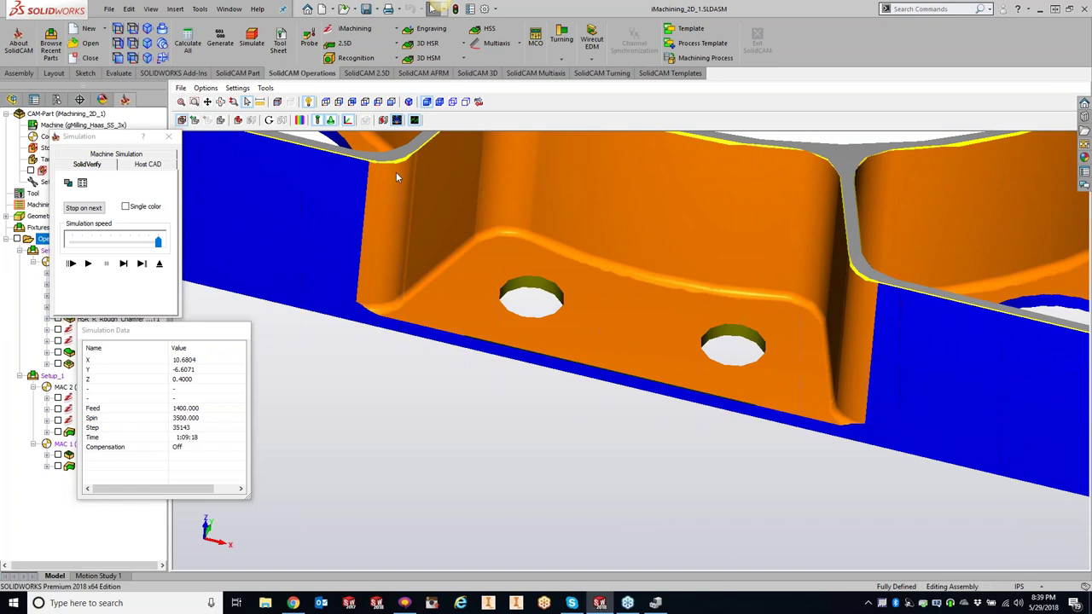
scroll(396, 172, down, 8)
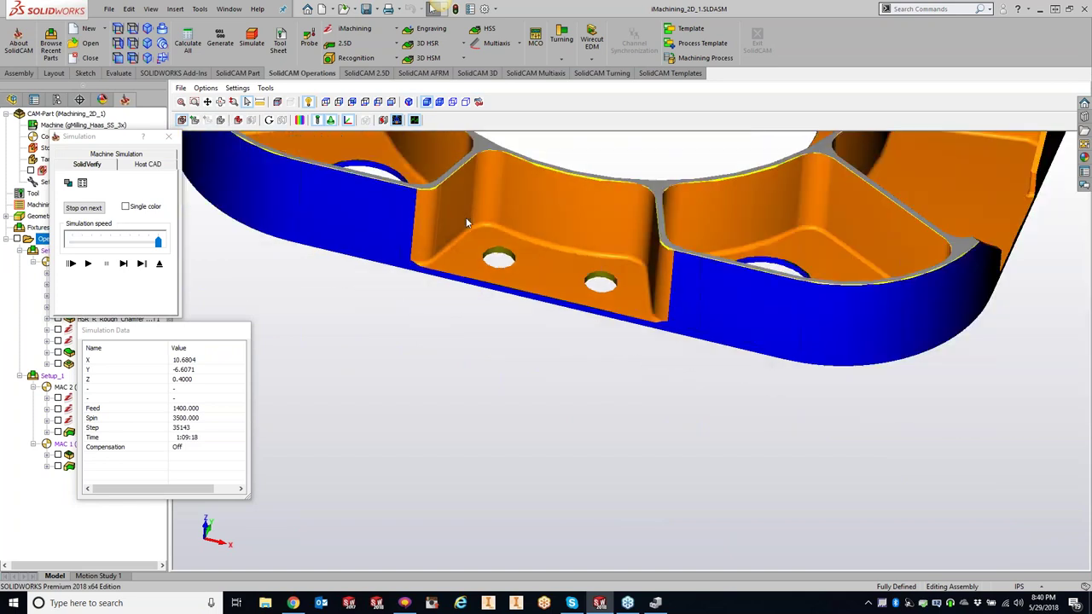
scroll(515, 156, up, 10)
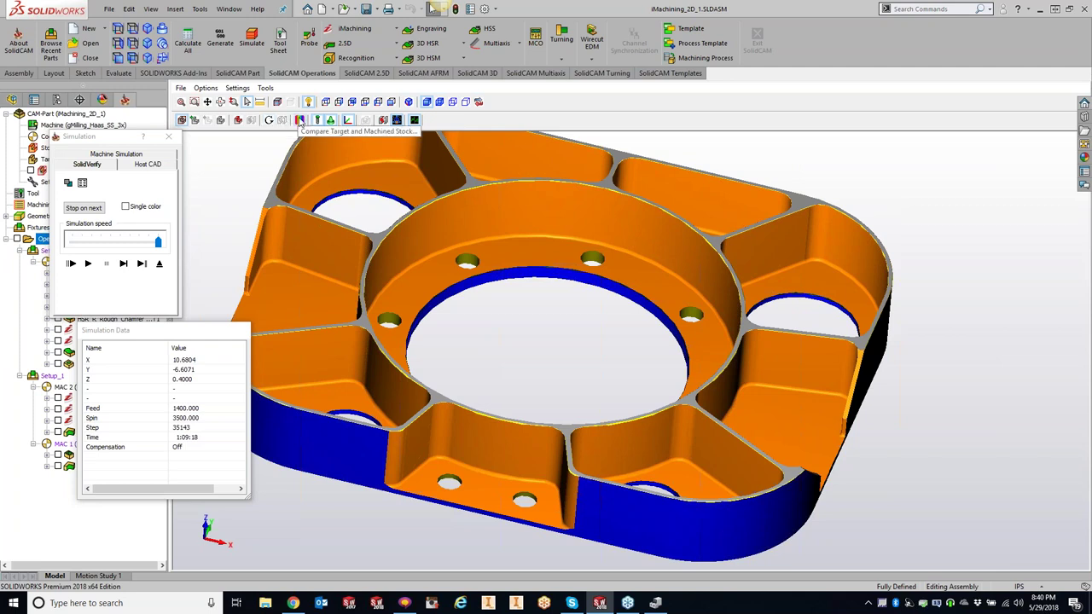
Check the machined stock against the target for gouges and rest material, and exit the simulation.
click(299, 120)
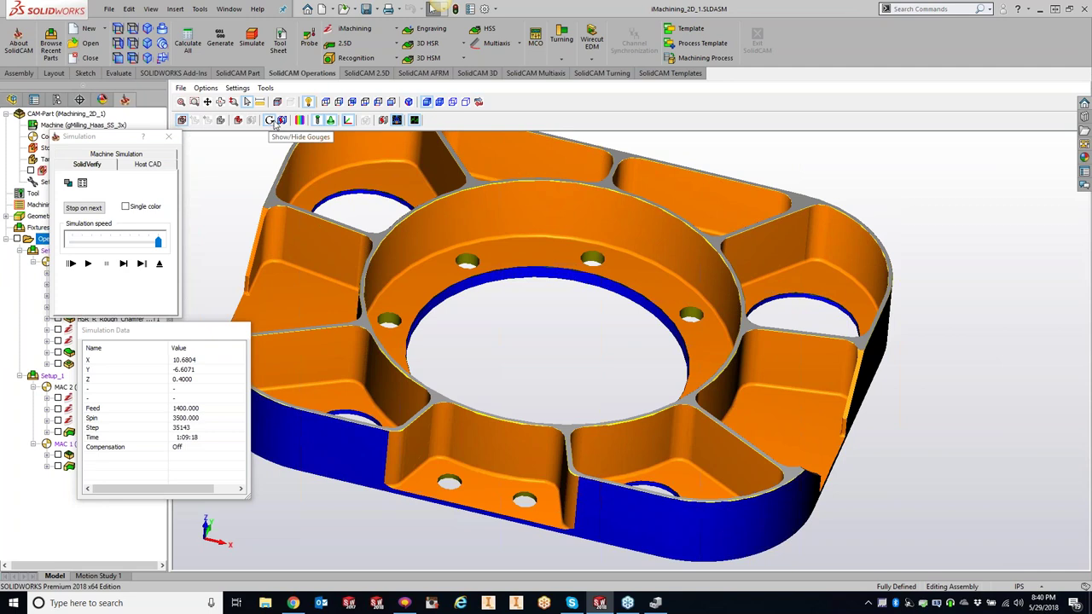
click(269, 121)
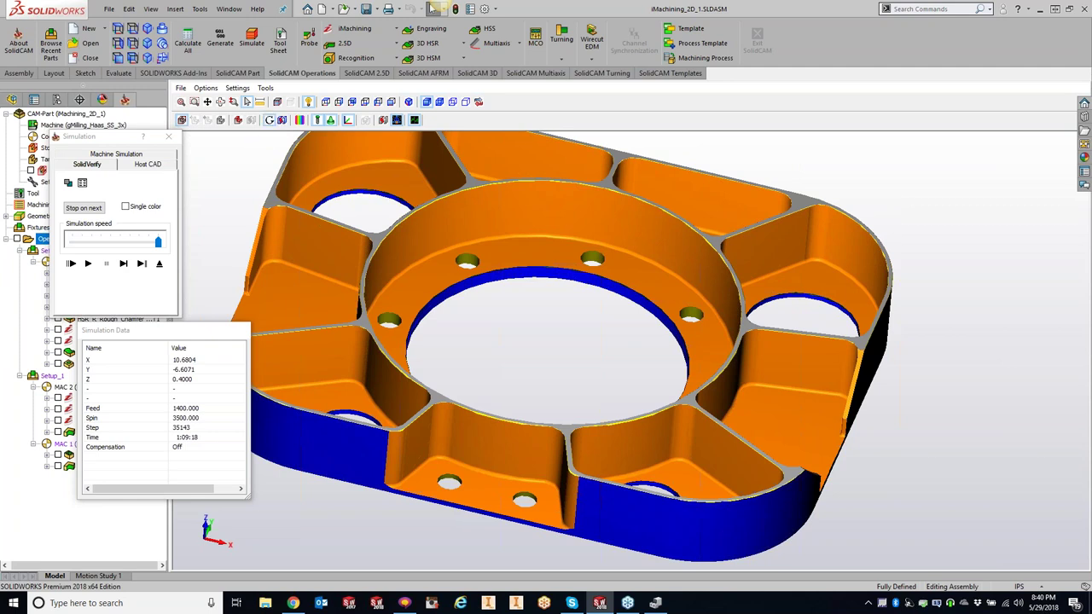
scroll(278, 203, down, 1)
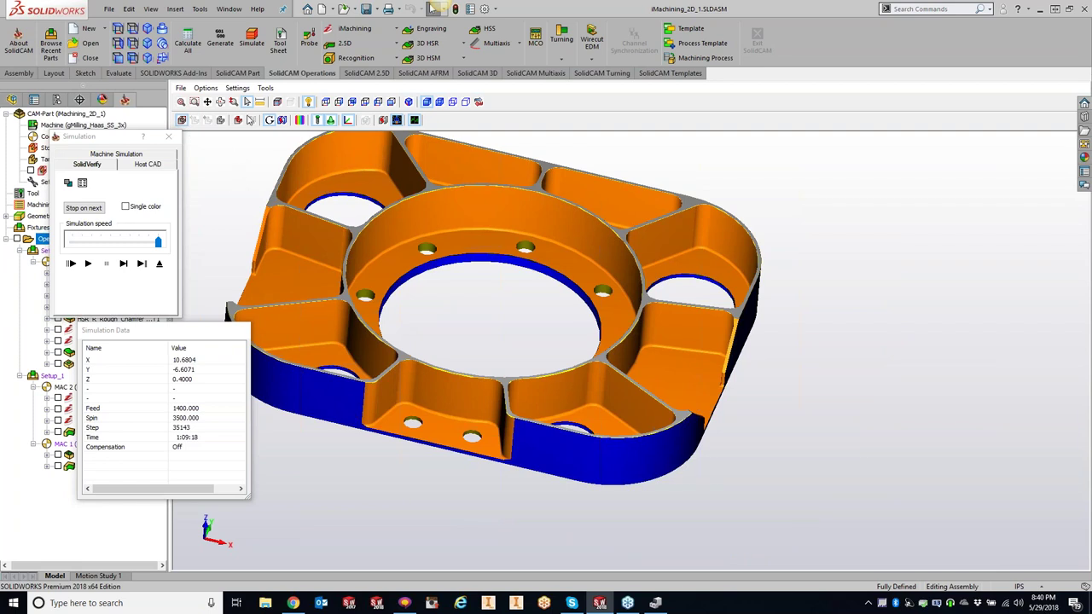
click(238, 120)
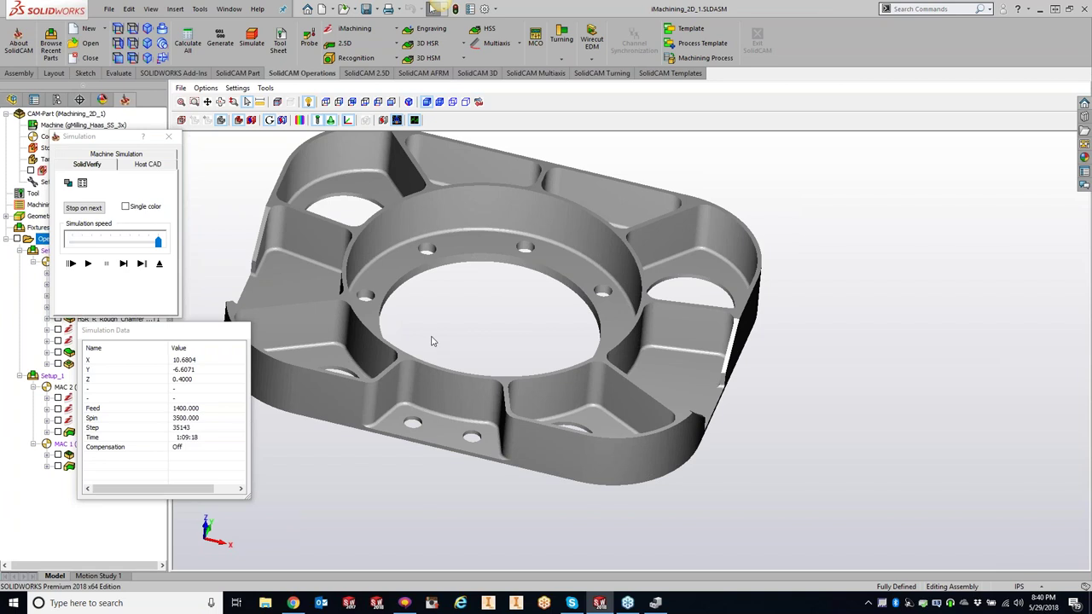
click(168, 138)
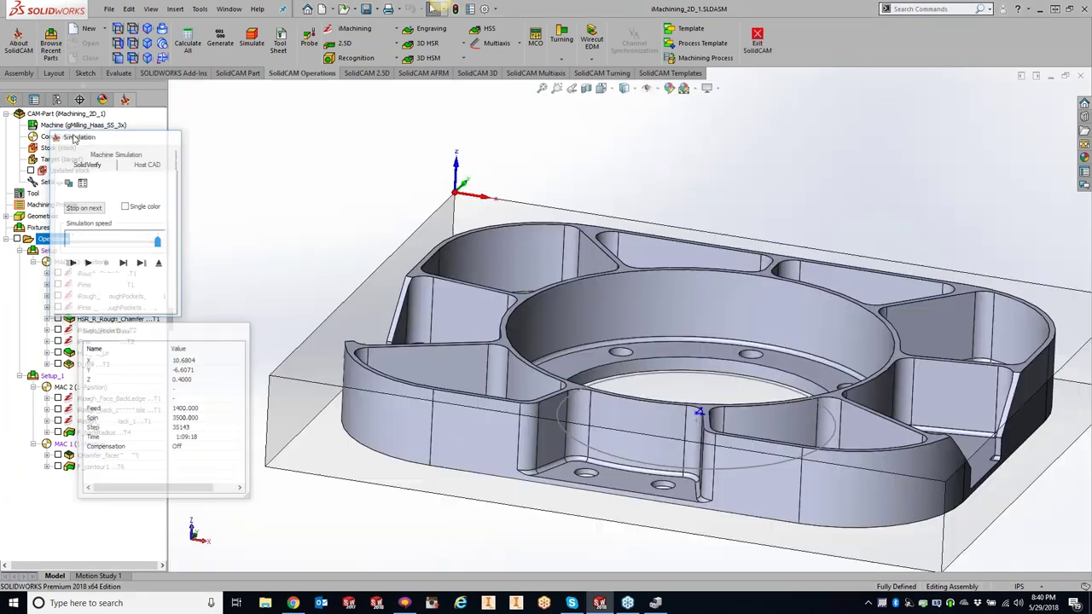
Close the current CAM-Part and open the 2_5D_Milling_1 CAM-Part.
right_click(81, 115)
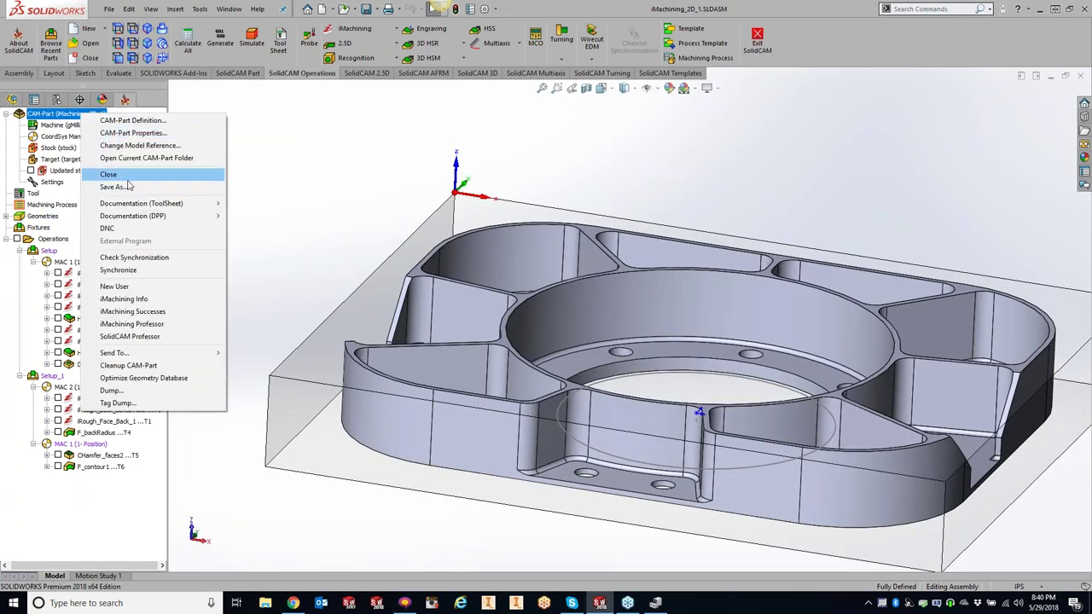
click(108, 174)
click(153, 9)
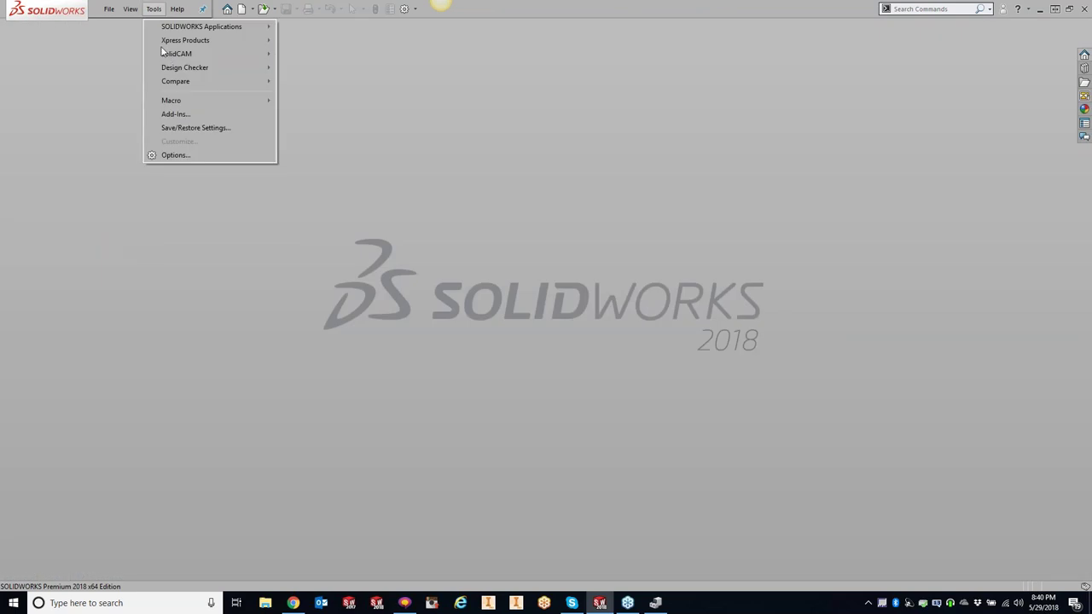
mouse_move(173, 56)
mouse_move(350, 290)
click(448, 305)
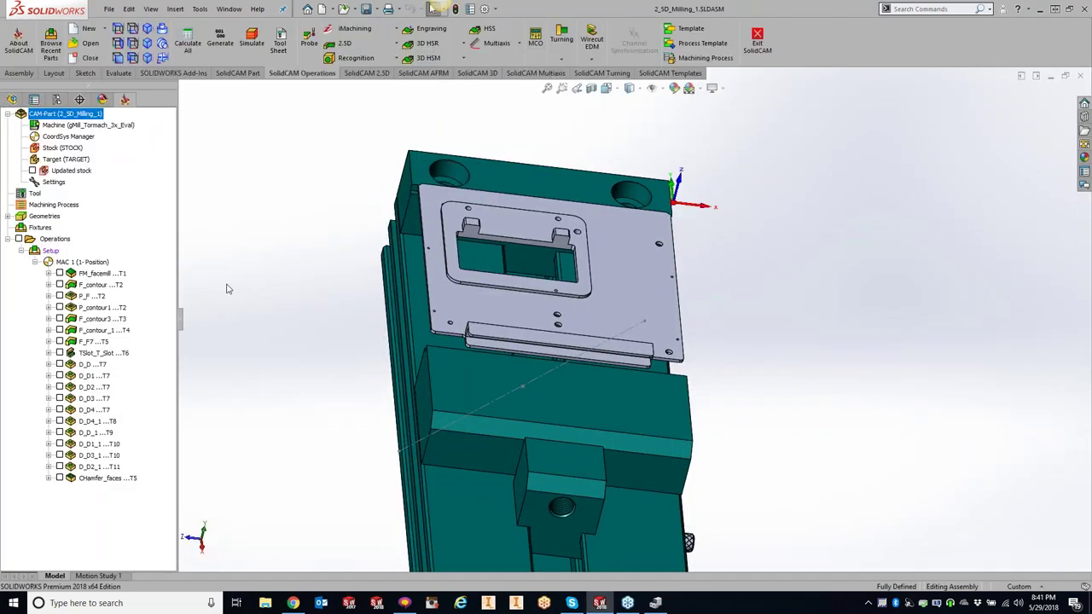
Simulate all operations in SolidVerify, stop clash monitoring for the current operation when asked, and exit the simulation.
click(264, 38)
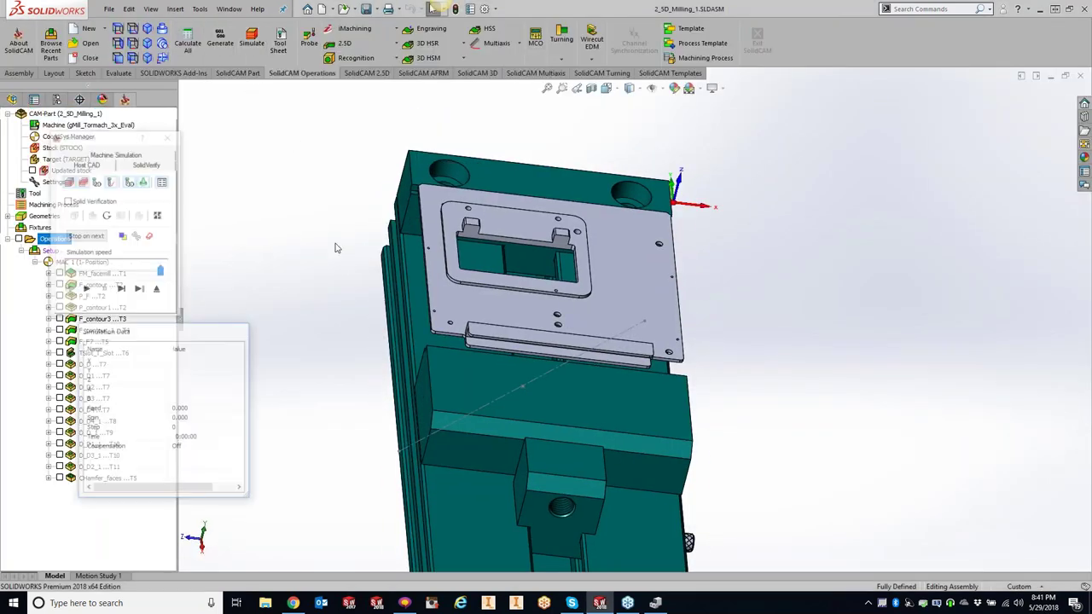
click(150, 165)
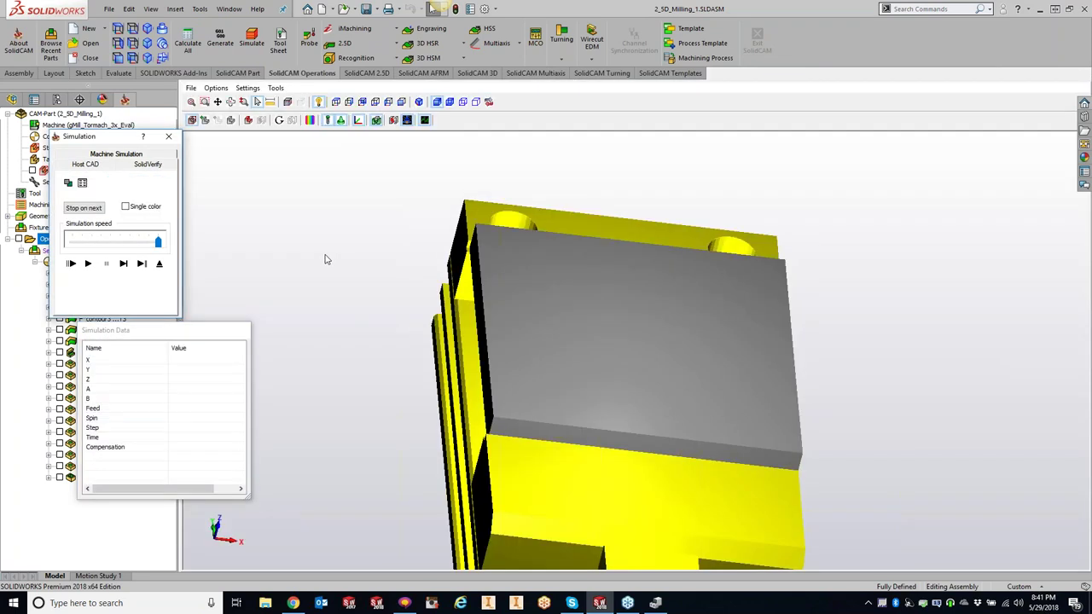
click(88, 264)
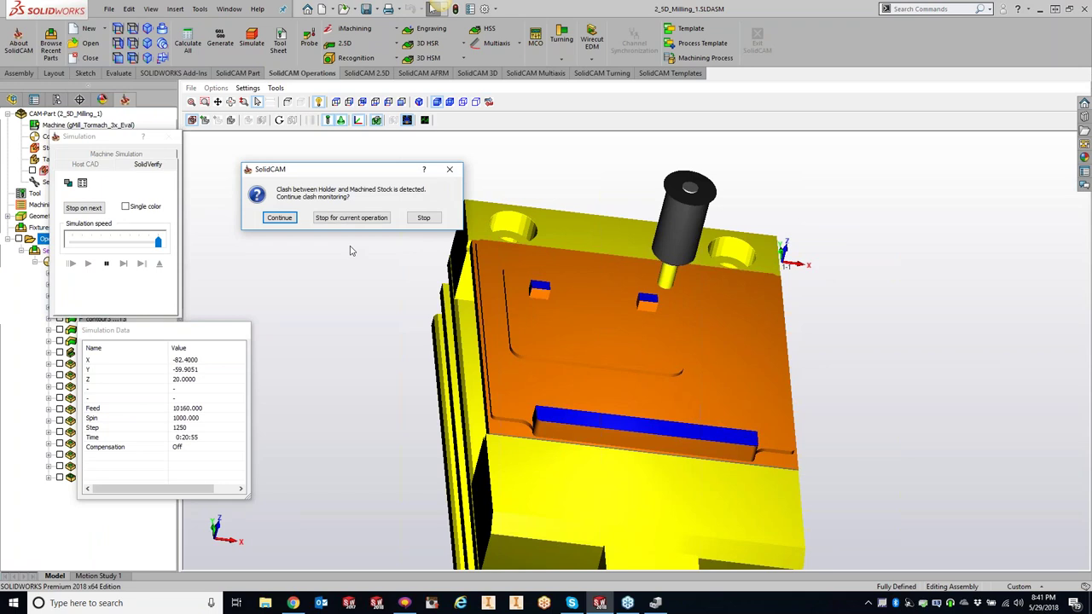
click(346, 218)
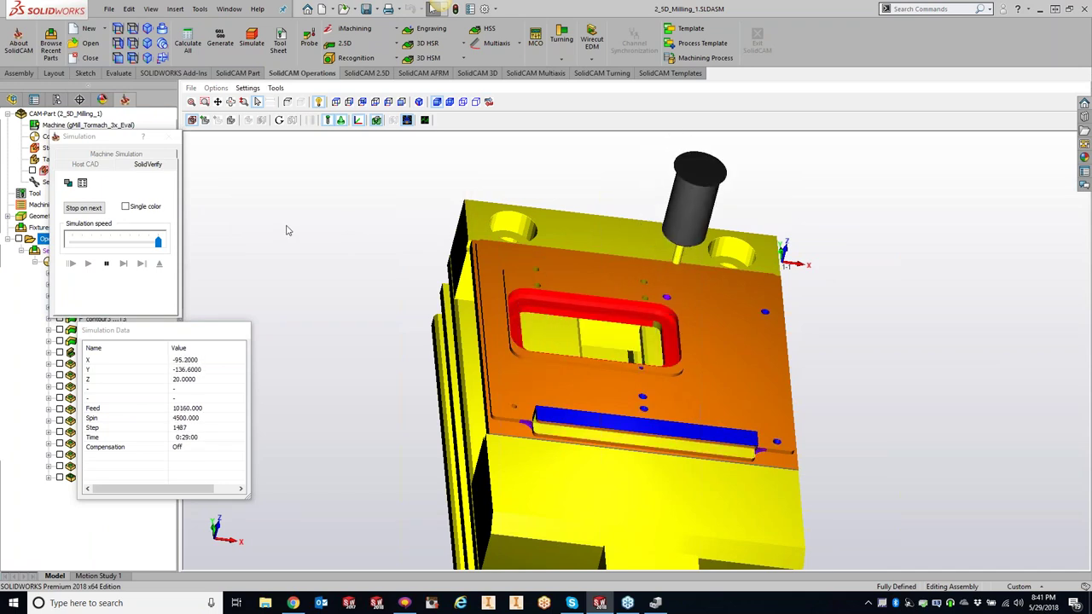
click(168, 137)
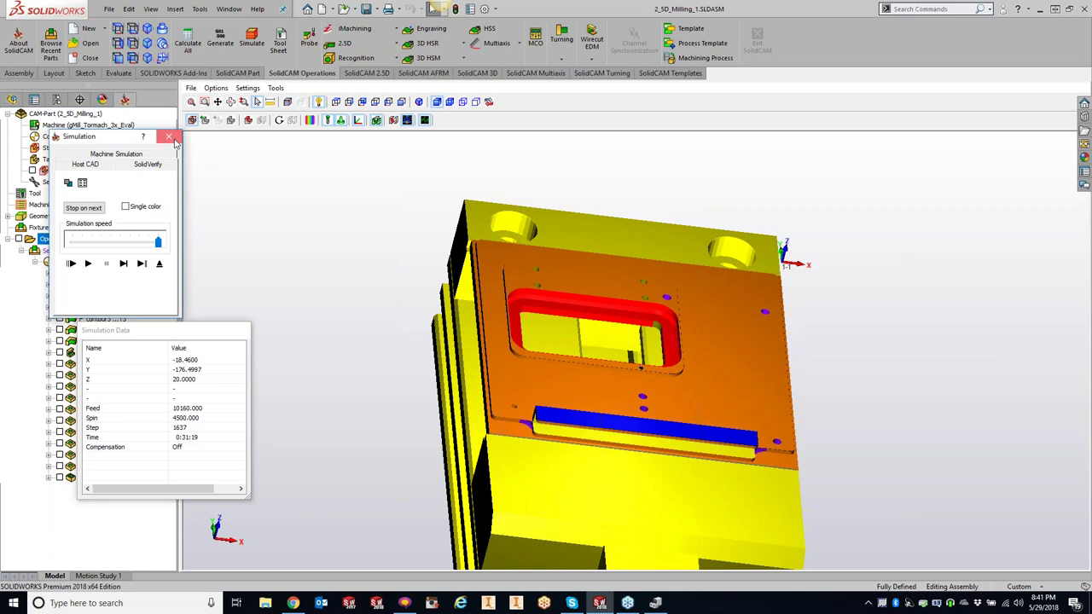
Show the F_contour3 toolpath and set the operation's profile depth delta to -1.
click(60, 318)
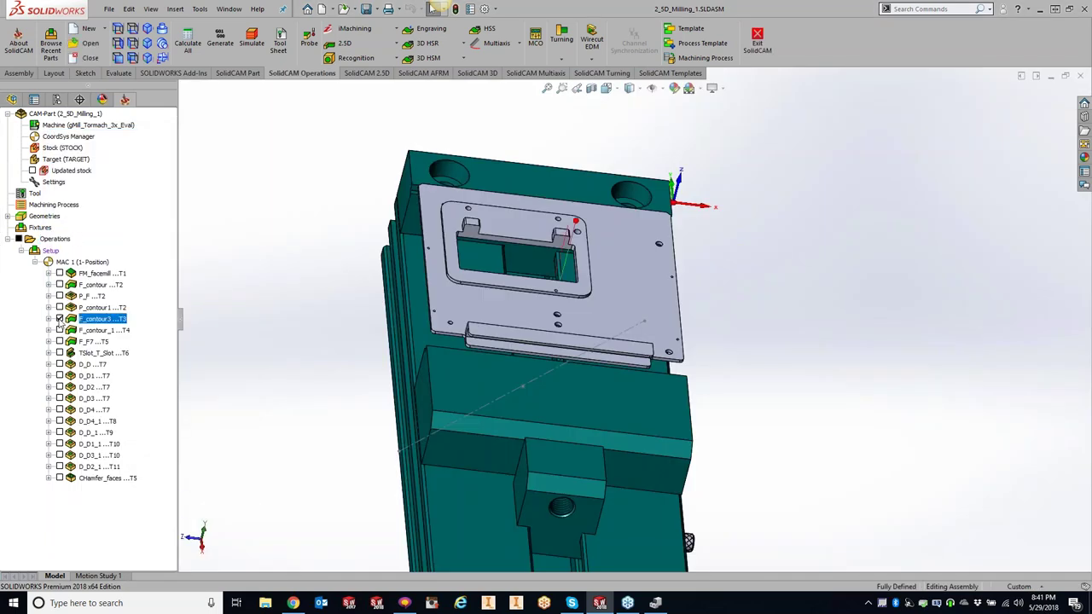
double_click(102, 318)
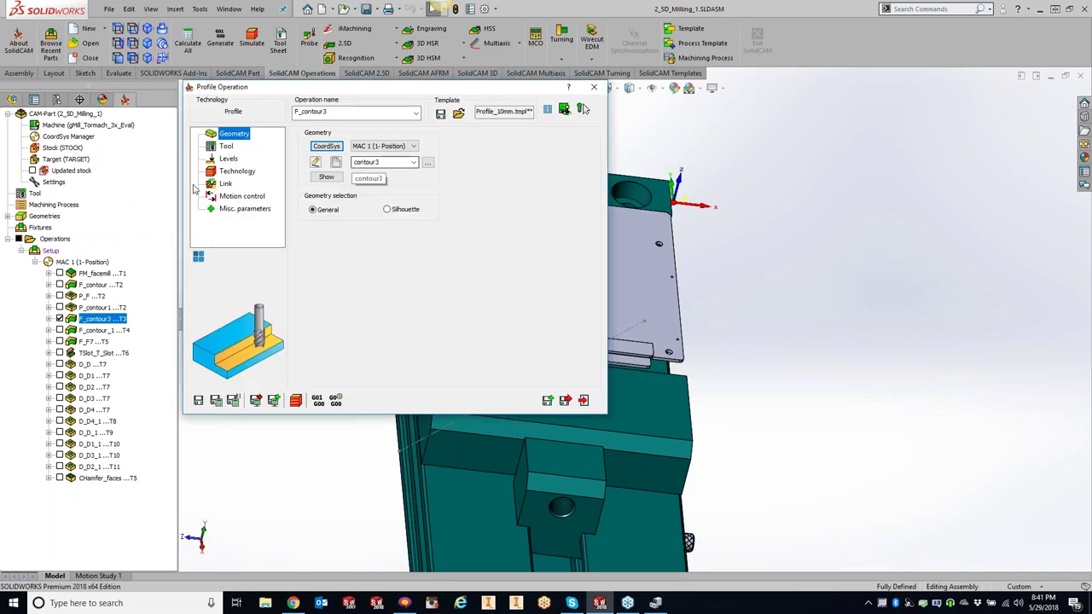
click(229, 158)
double_click(452, 271)
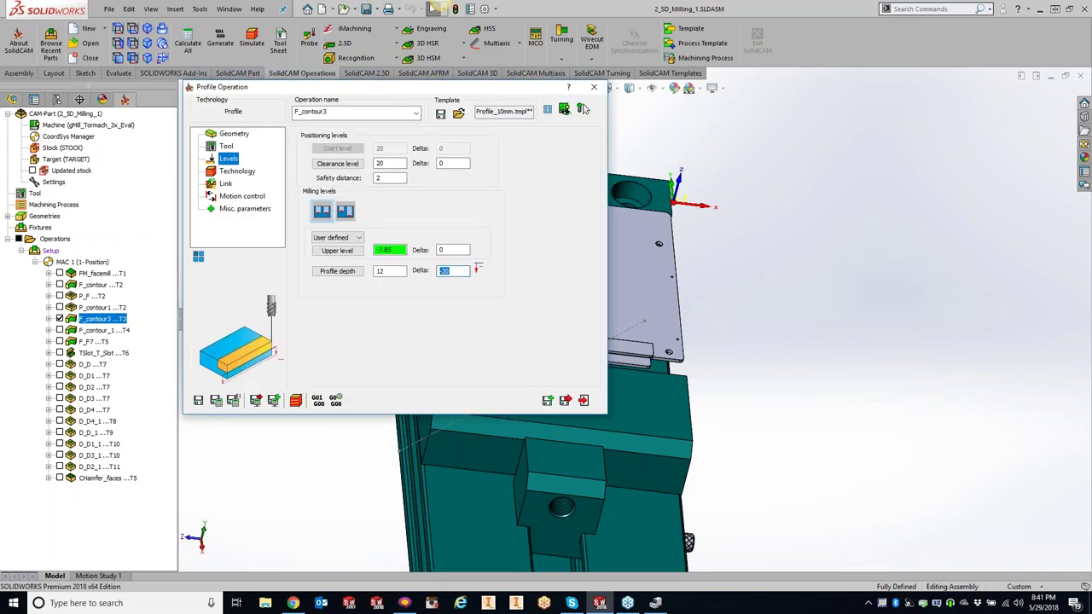
text(-1)
Simulate the edited F_contour3 operation on its own in SolidVerify, exit the simulation and close the operation.
click(295, 400)
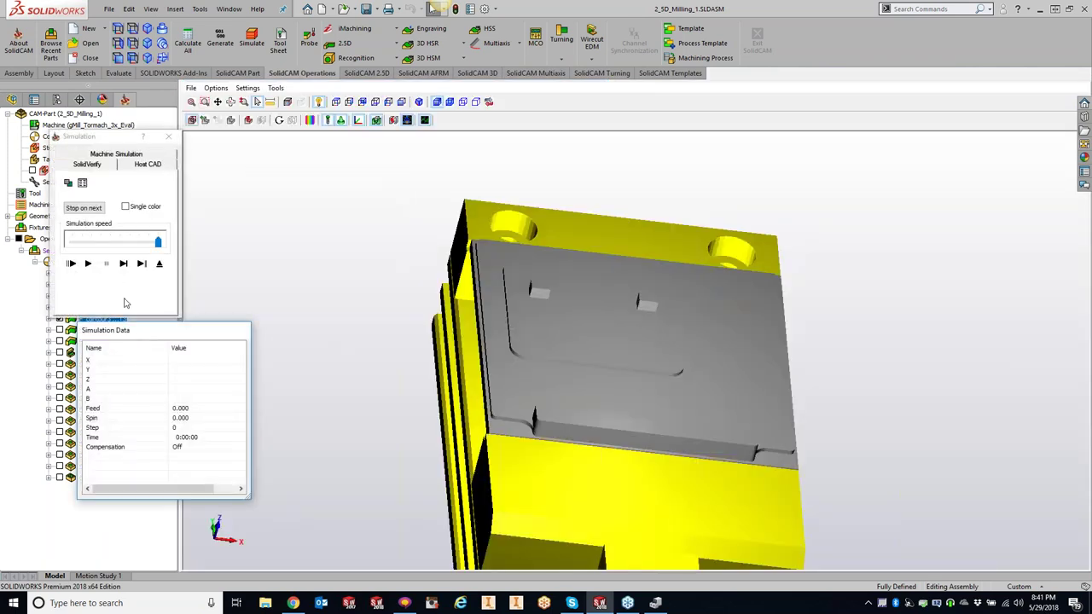
click(88, 263)
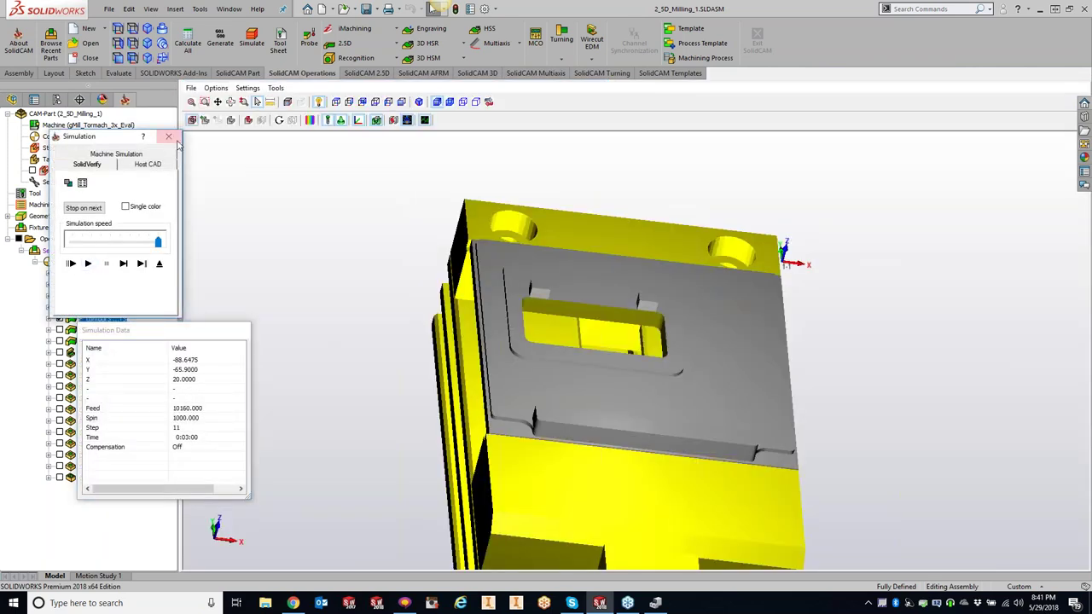
click(173, 138)
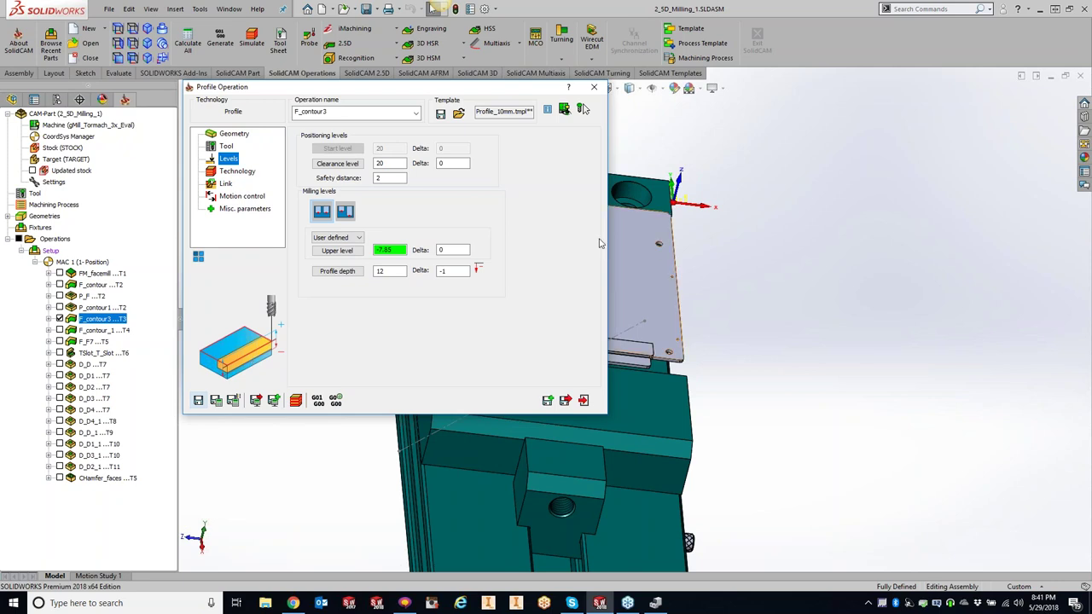
click(594, 87)
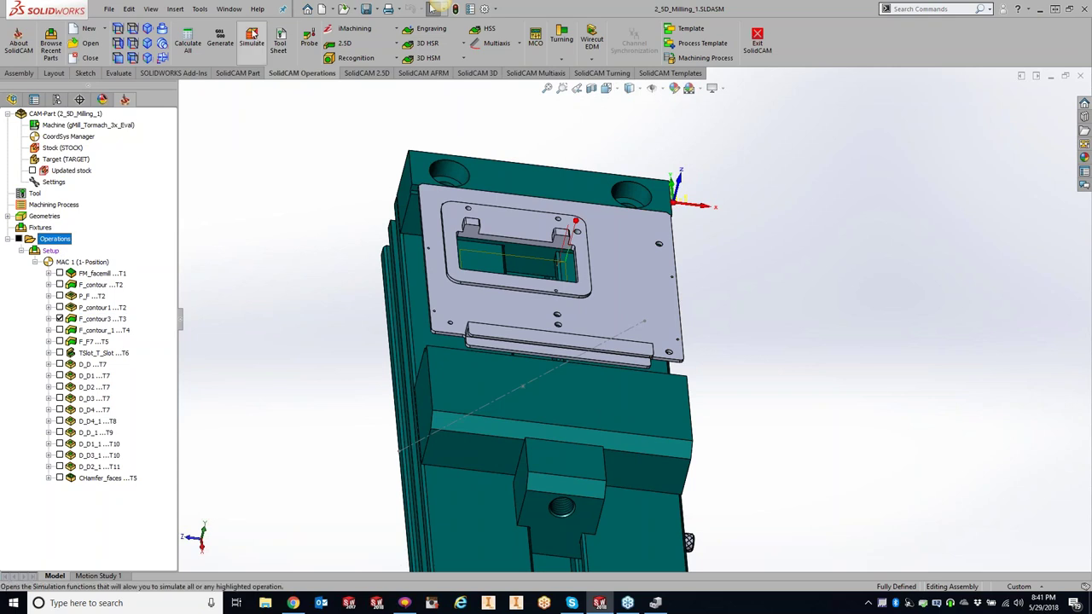
Simulate all operations in SolidVerify and check the tool facet tolerance in the accuracy settings.
click(252, 38)
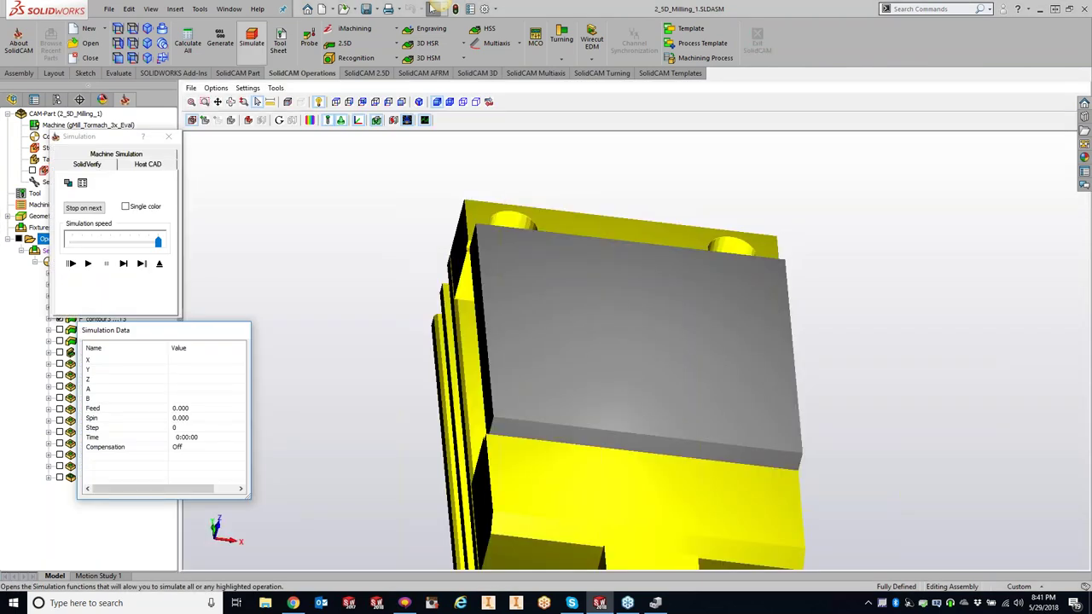
click(87, 263)
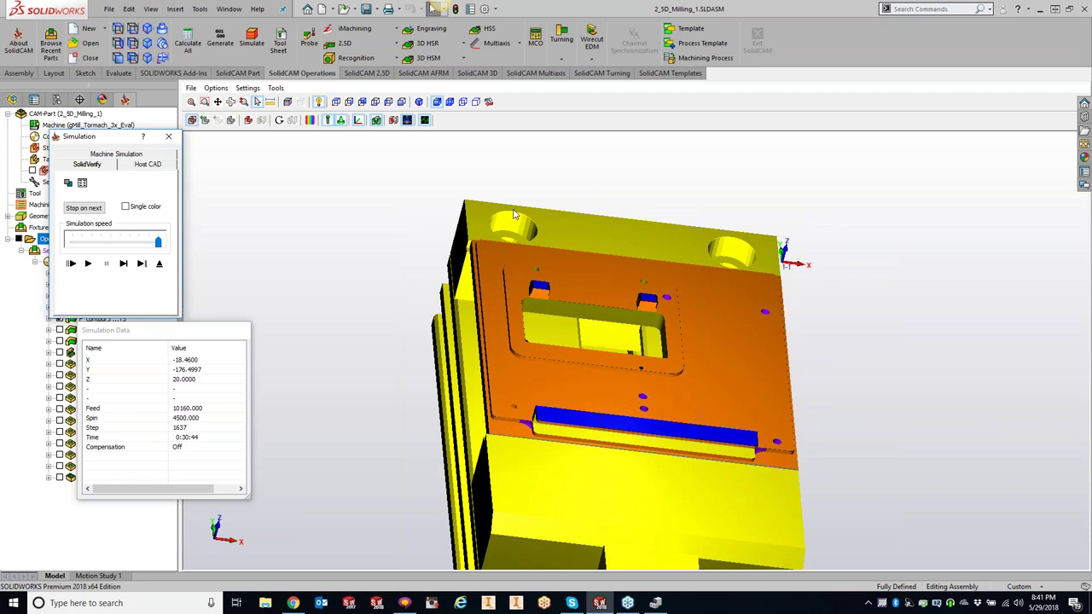
click(248, 89)
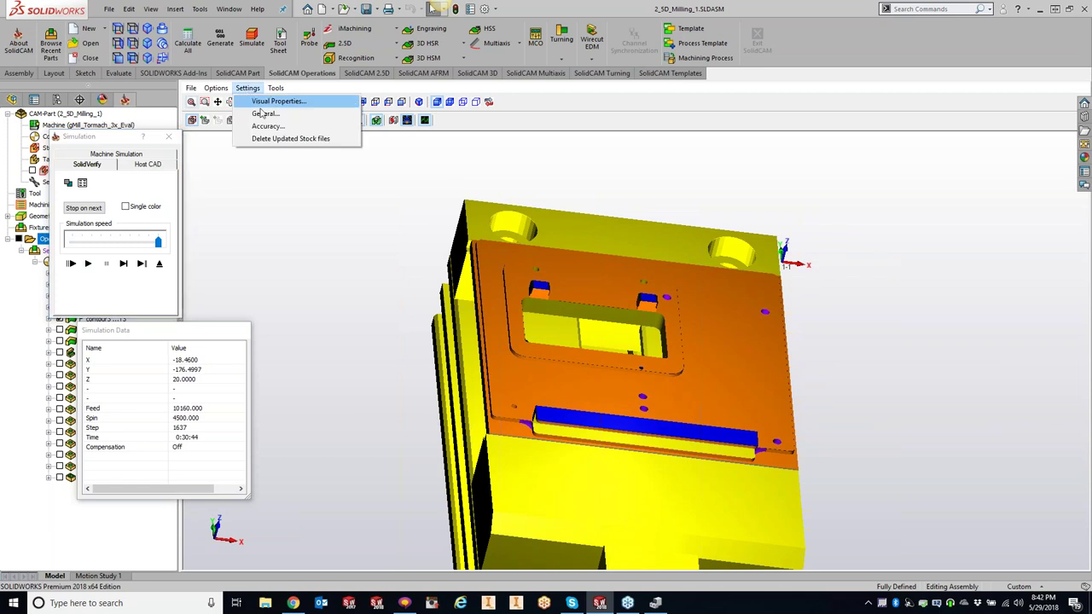
click(260, 127)
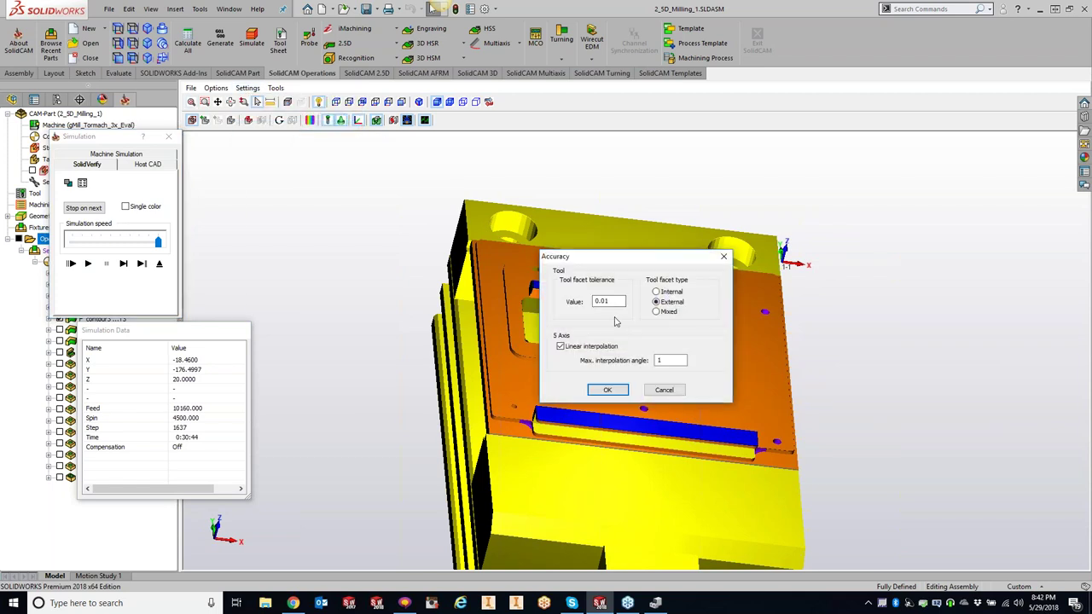
click(597, 391)
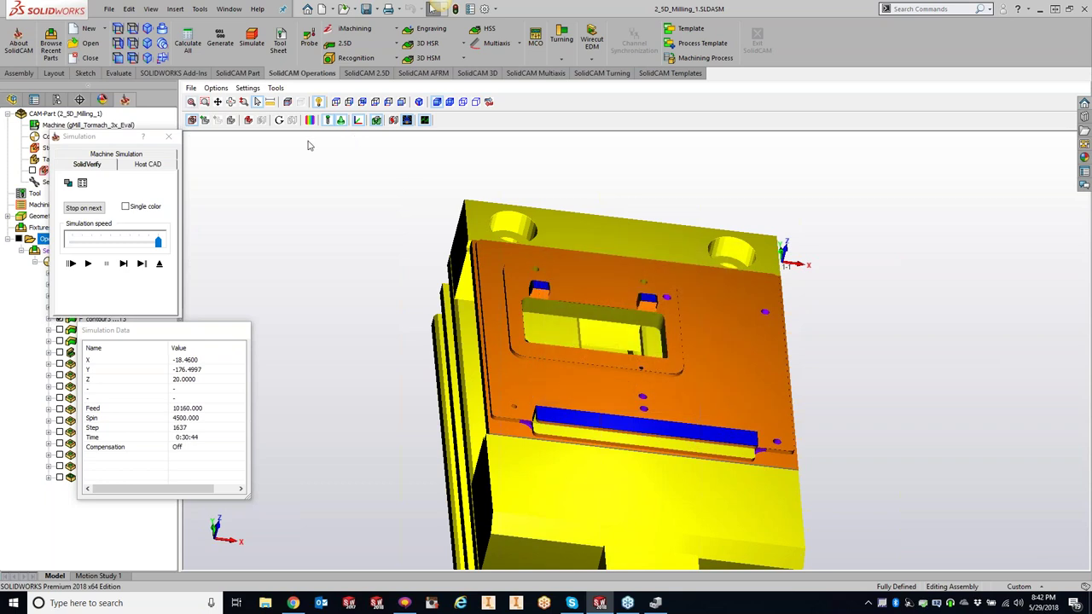
Compare the machined stock with the target model using the existing deviation ranges.
click(309, 120)
click(870, 121)
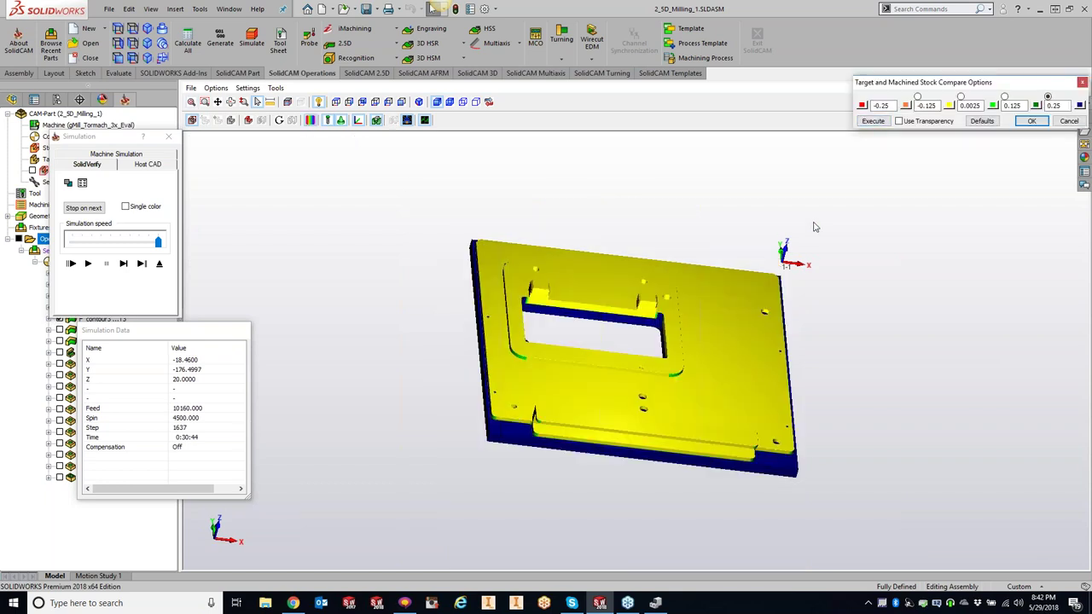
drag(1006, 85, 850, 87)
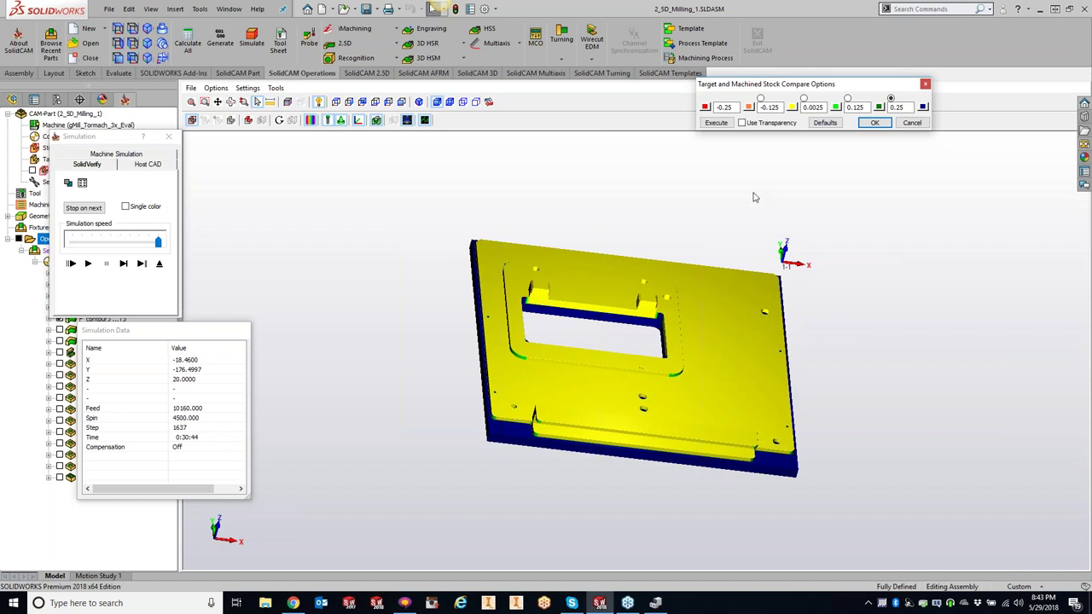
Set the simulation's tool facet tolerance to 1 in the accuracy settings.
click(247, 89)
click(272, 126)
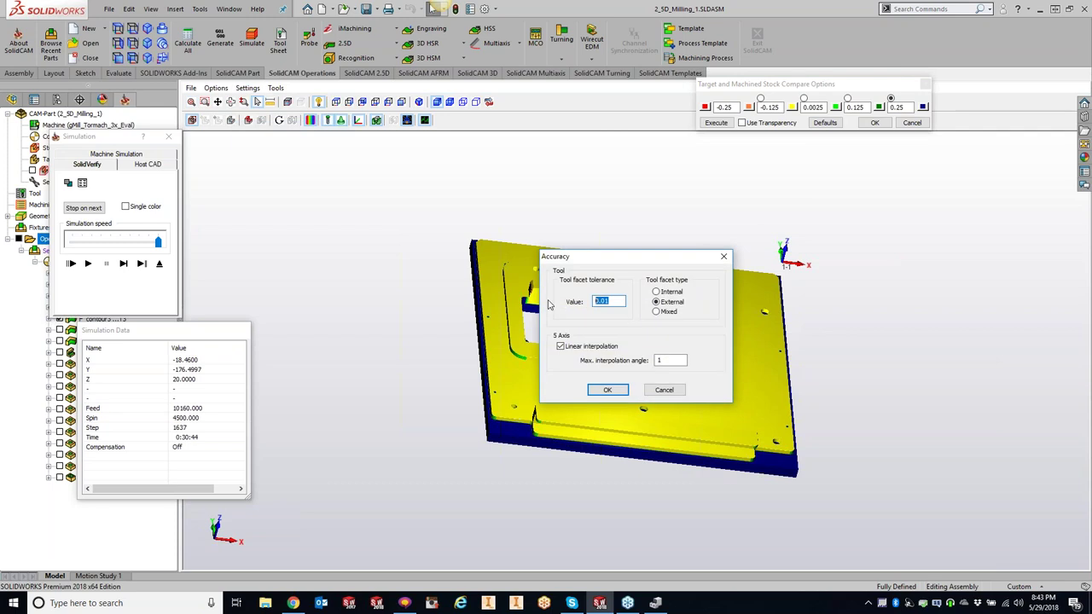
text(1)
click(606, 390)
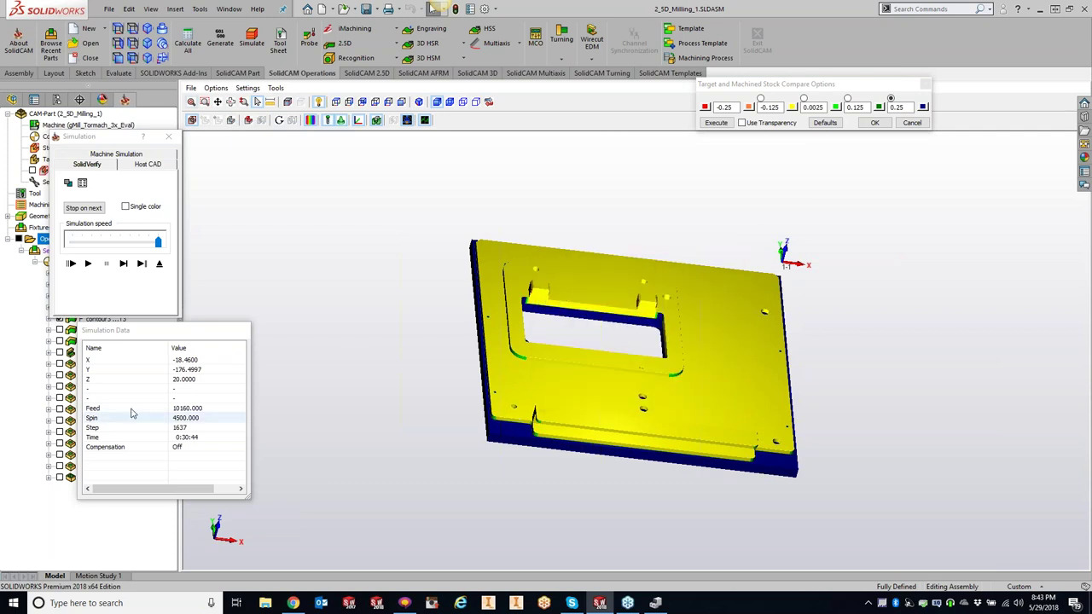
Rerun the simulation with the coarse tool facets, compare the machined stock with the target, and close the comparison.
click(87, 263)
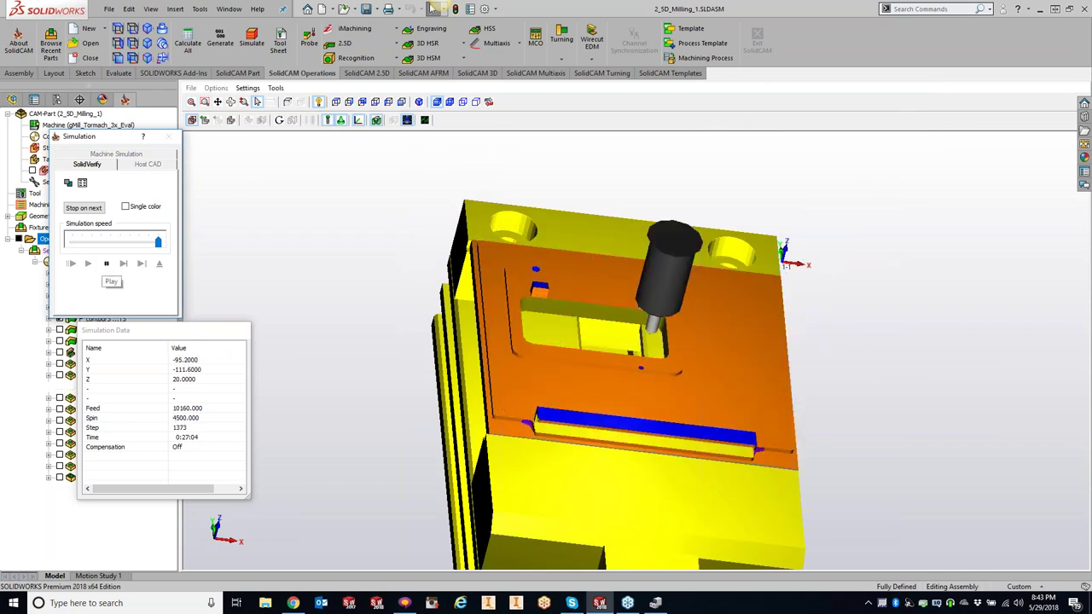
click(310, 120)
click(872, 120)
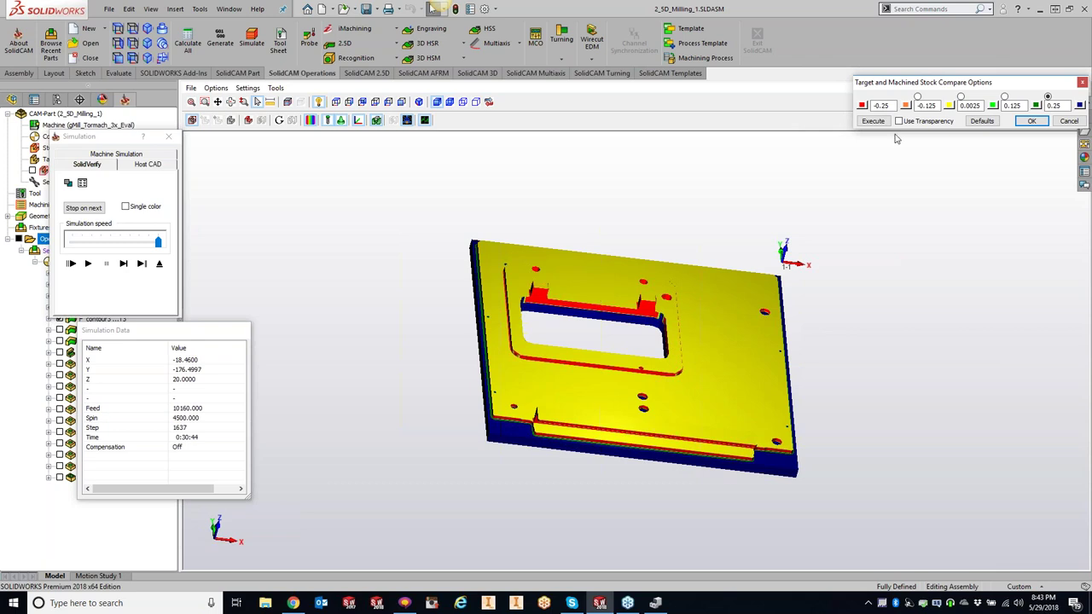
click(890, 106)
click(339, 231)
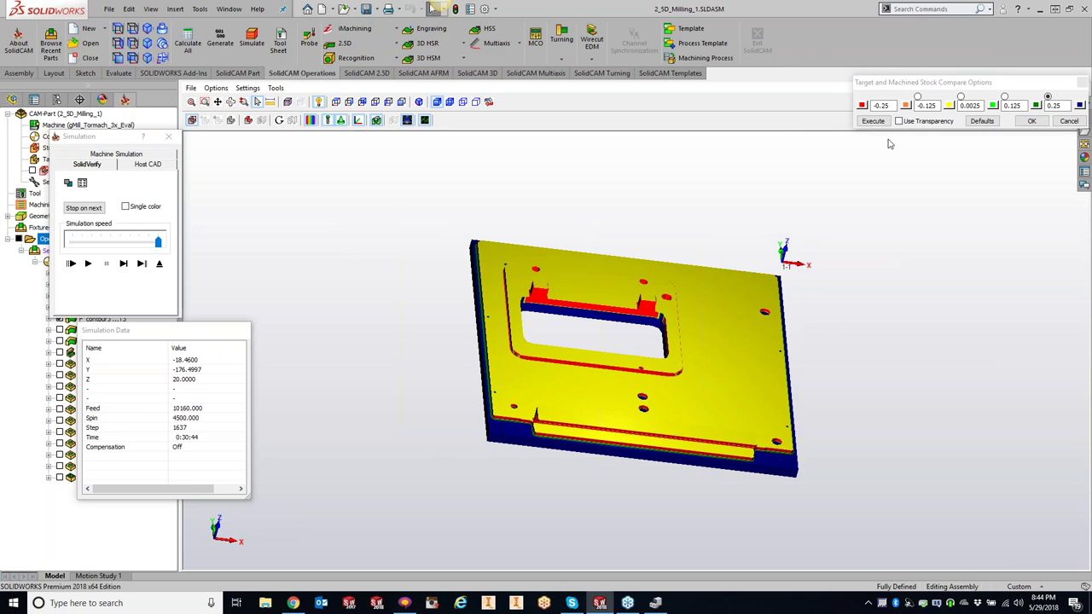
click(1032, 121)
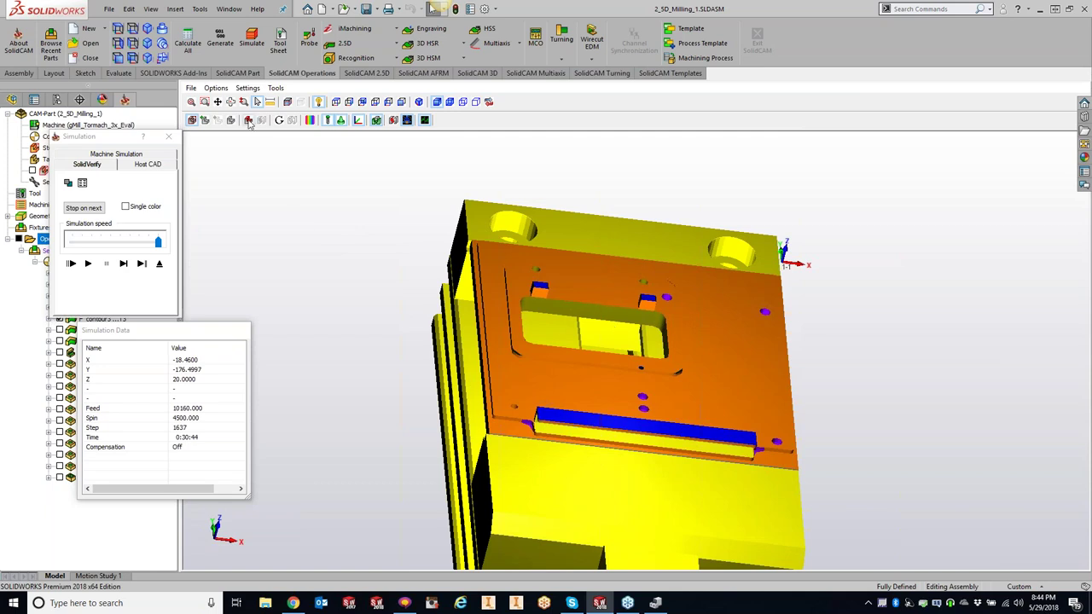
Set the simulation's tool facet tolerance to .01 in the accuracy settings.
click(247, 88)
click(264, 111)
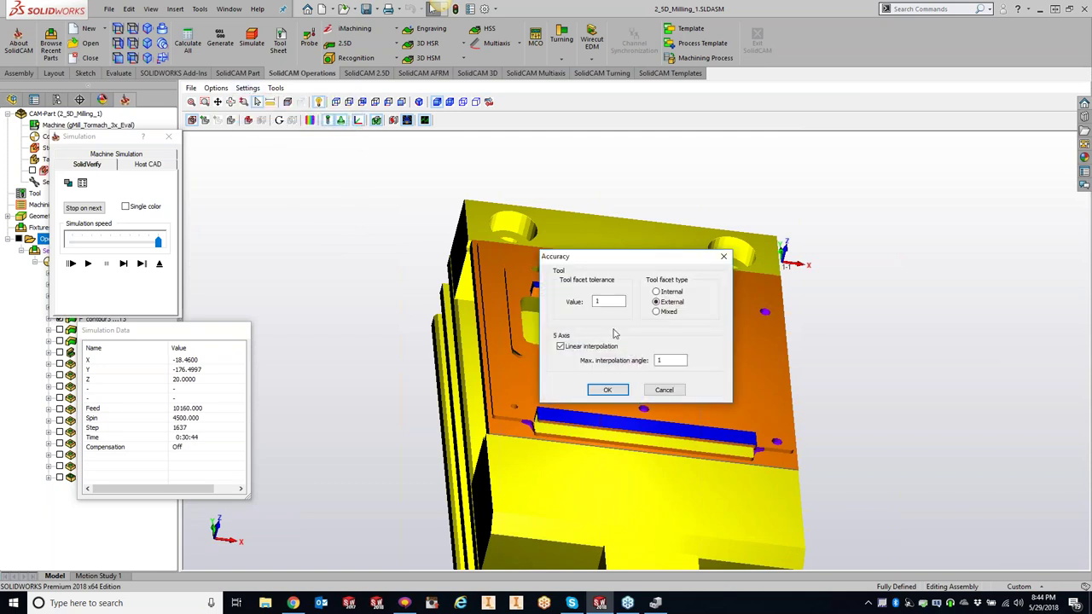
double_click(608, 301)
text(.01)
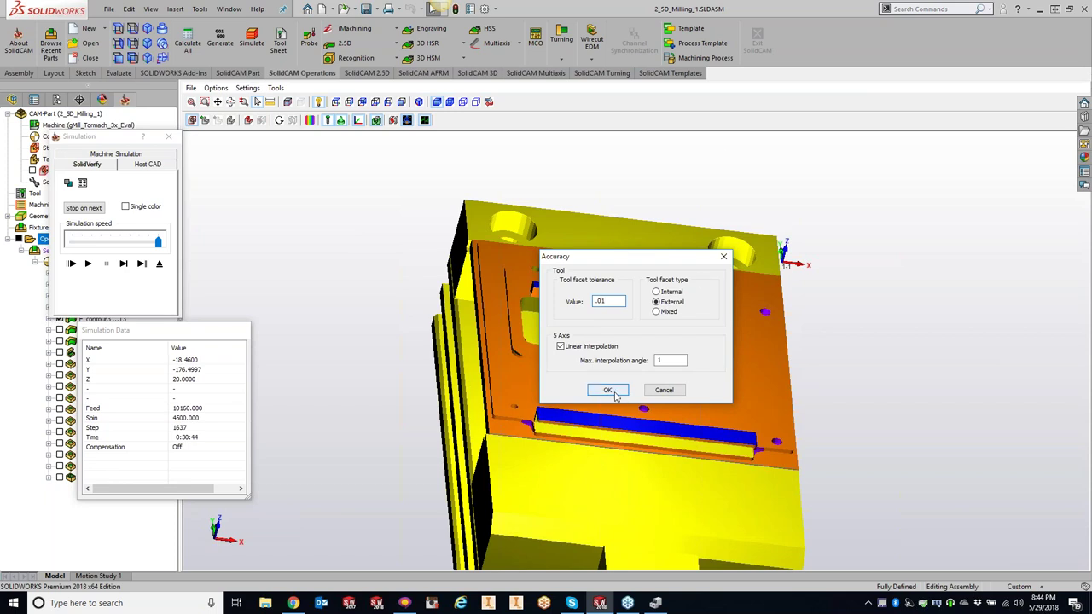
click(606, 389)
Rerun the simulation, examine the faceted counterbore in the vise jaw up close, and exit the simulation.
click(87, 262)
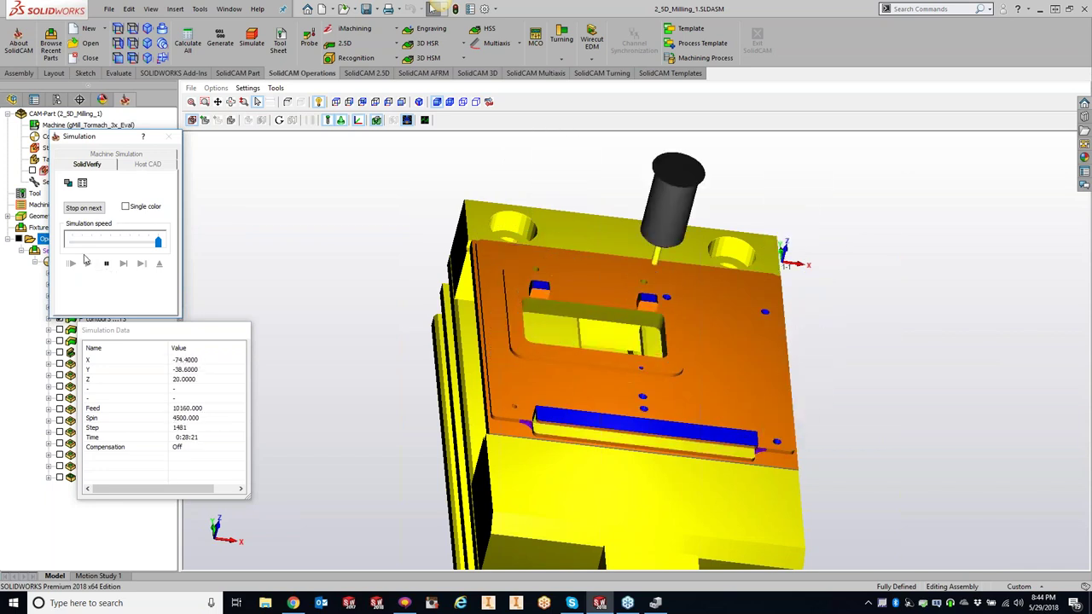
scroll(563, 248, up, 3)
scroll(552, 225, up, 3)
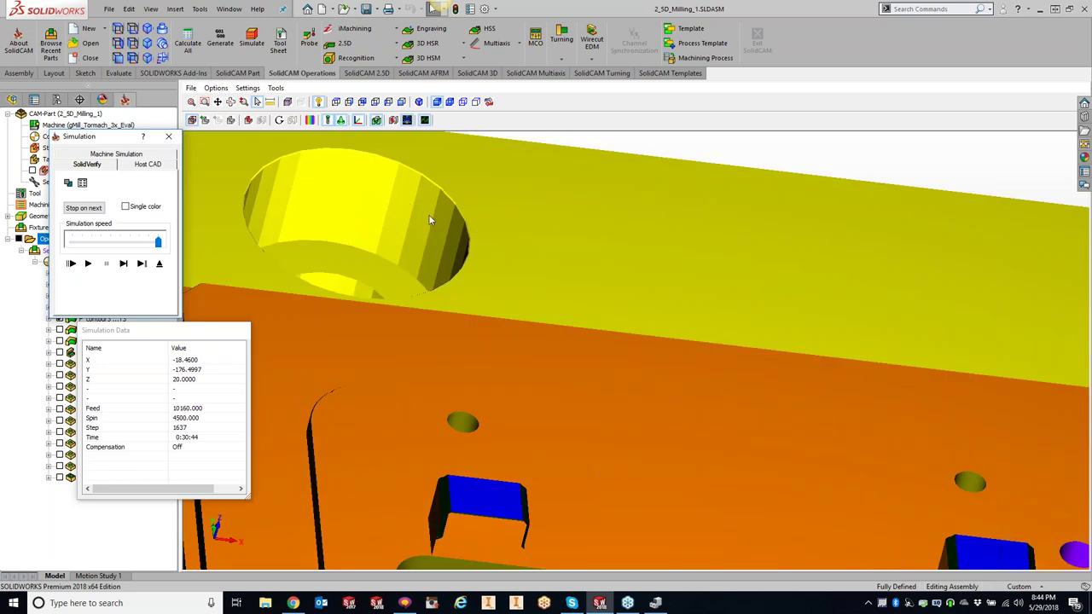
middle_drag(505, 251, 484, 239)
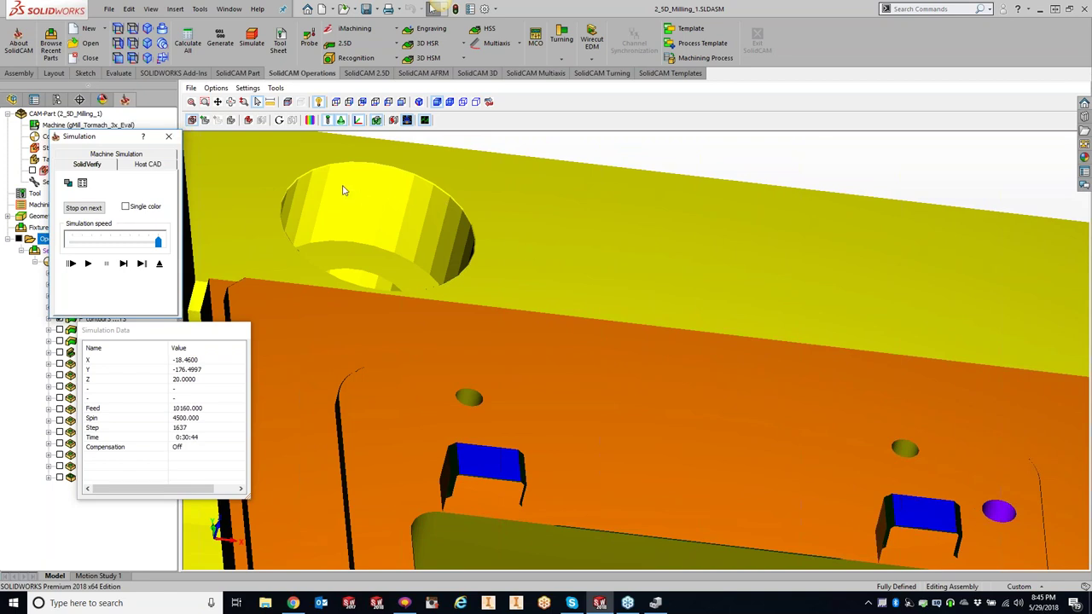
click(168, 137)
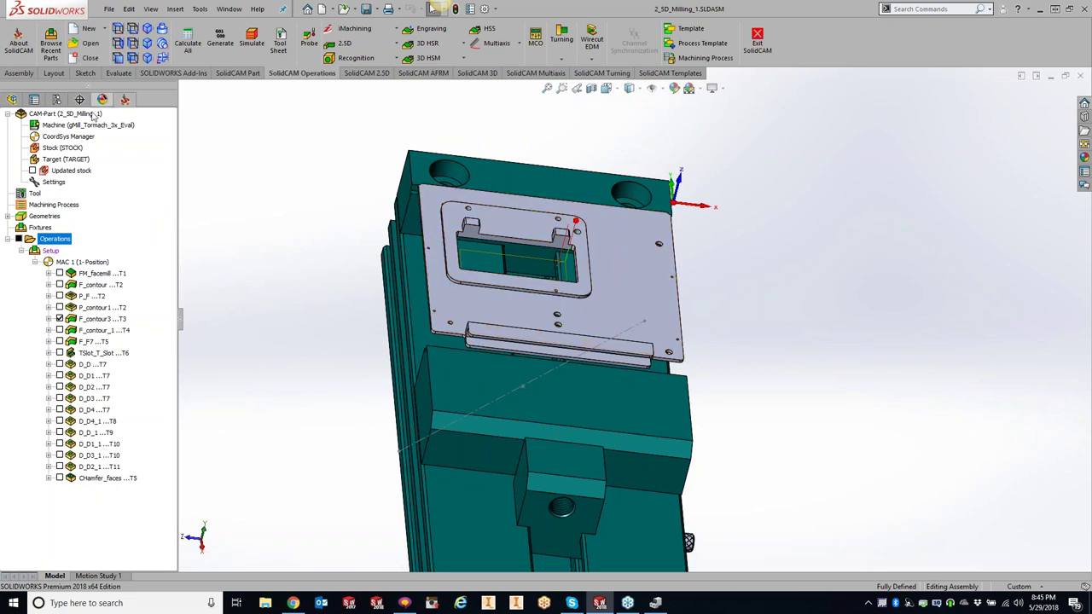
Check the facet tolerance in the CAM-Part's stock definition and leave the definition without changes.
click(63, 148)
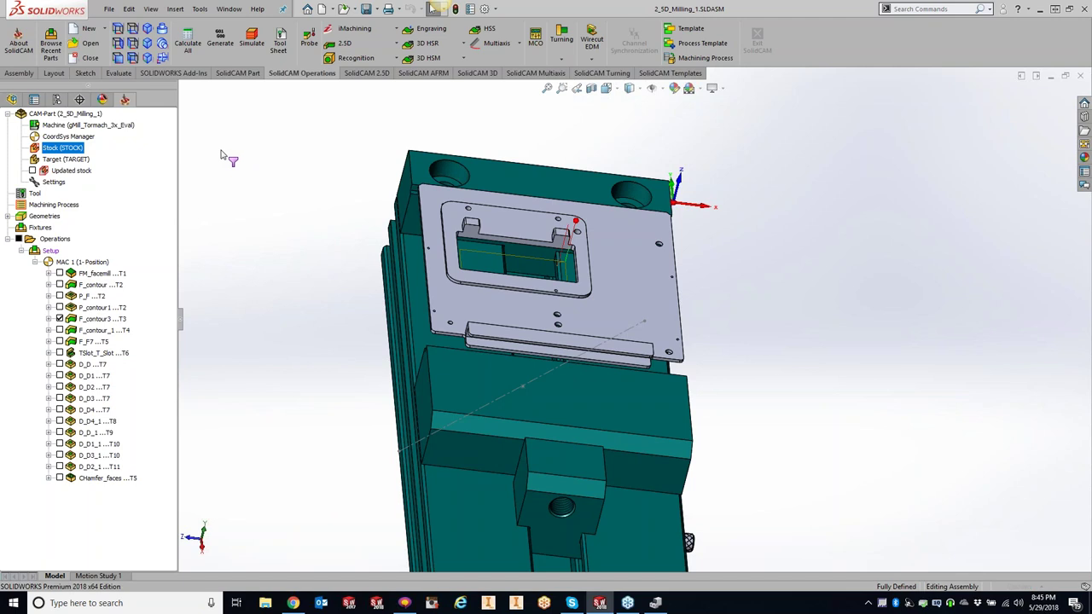
scroll(168, 461, down, 1)
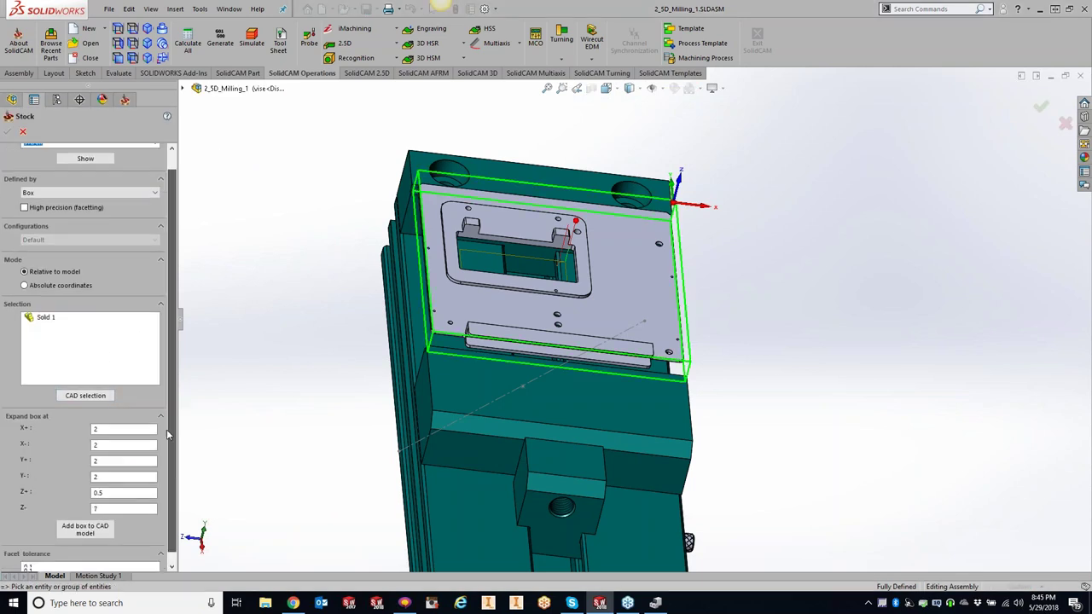
click(51, 559)
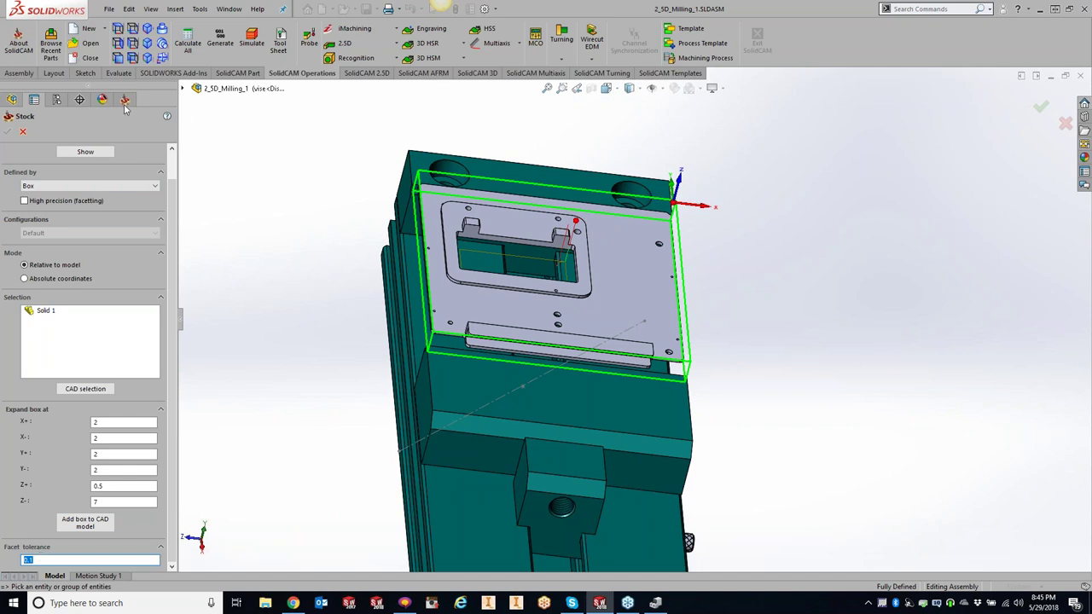
click(23, 132)
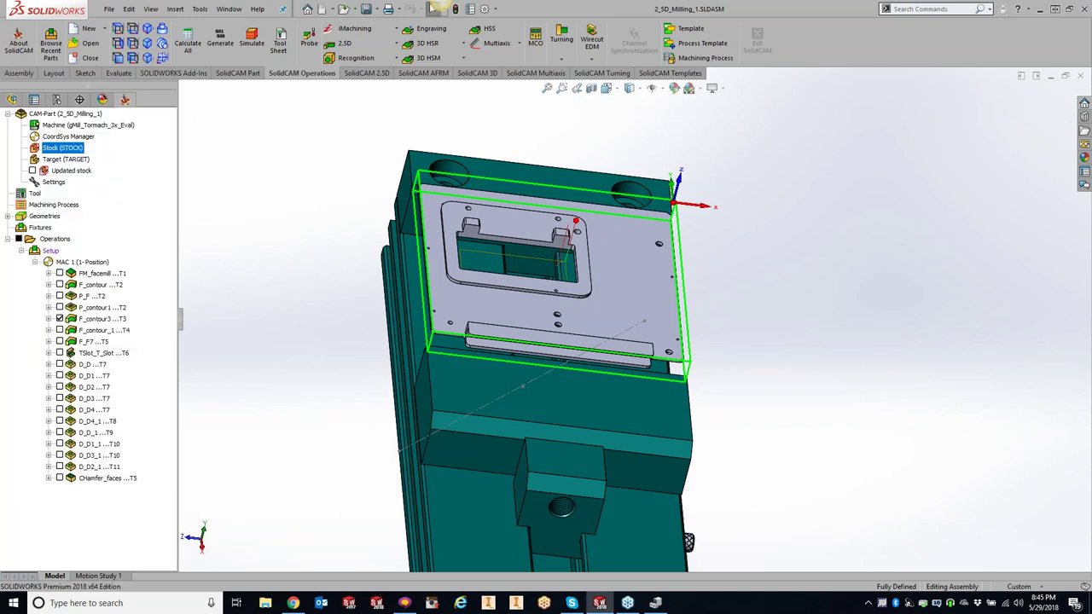
Check the facet tolerance of a clamping fixture in the fixture definition and cancel it.
right_click(41, 229)
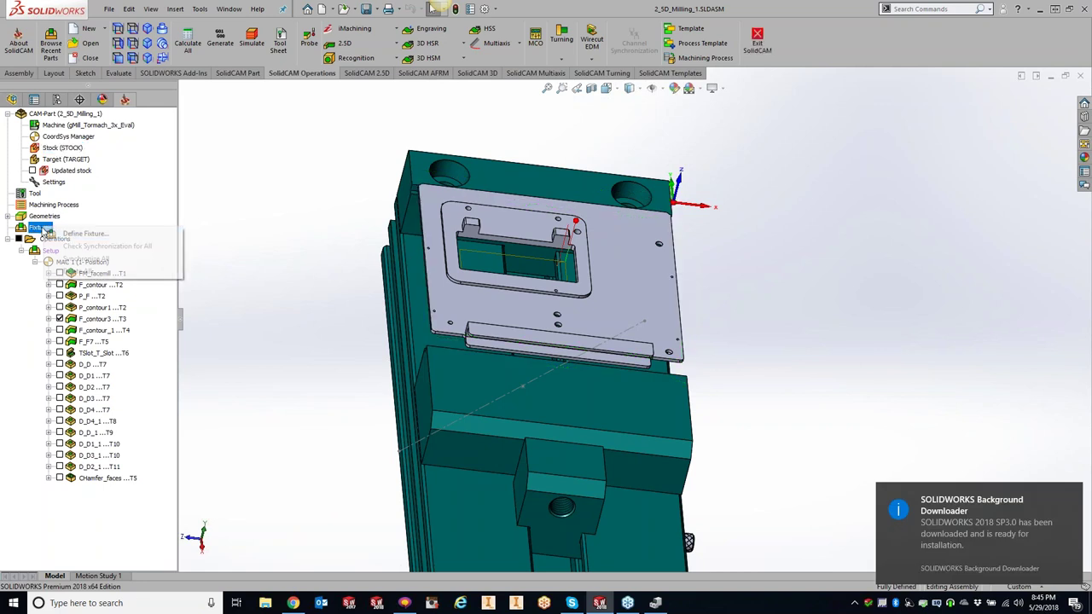
click(69, 235)
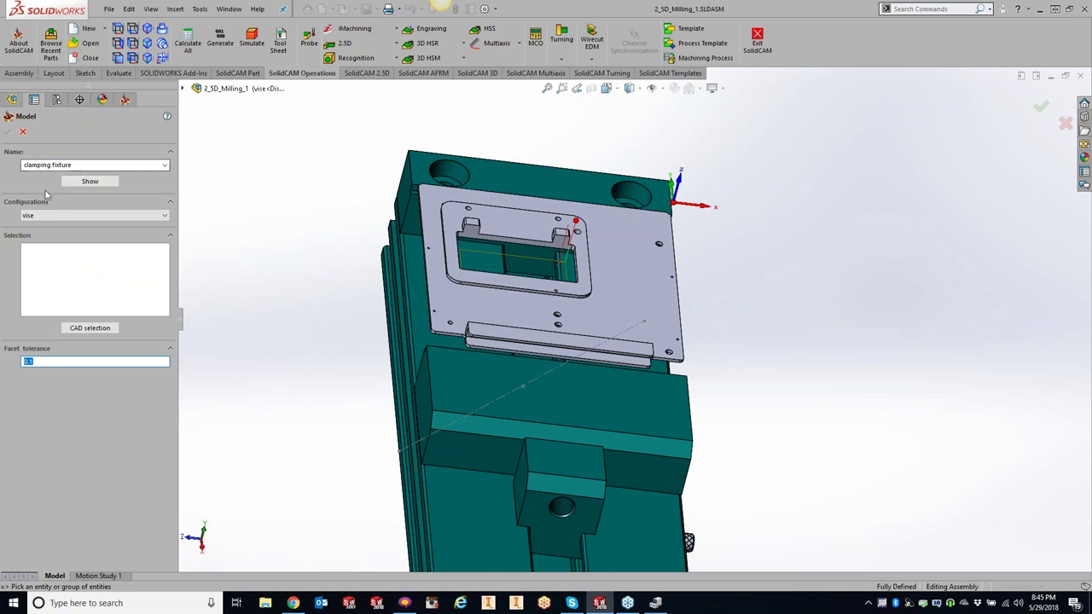
click(23, 133)
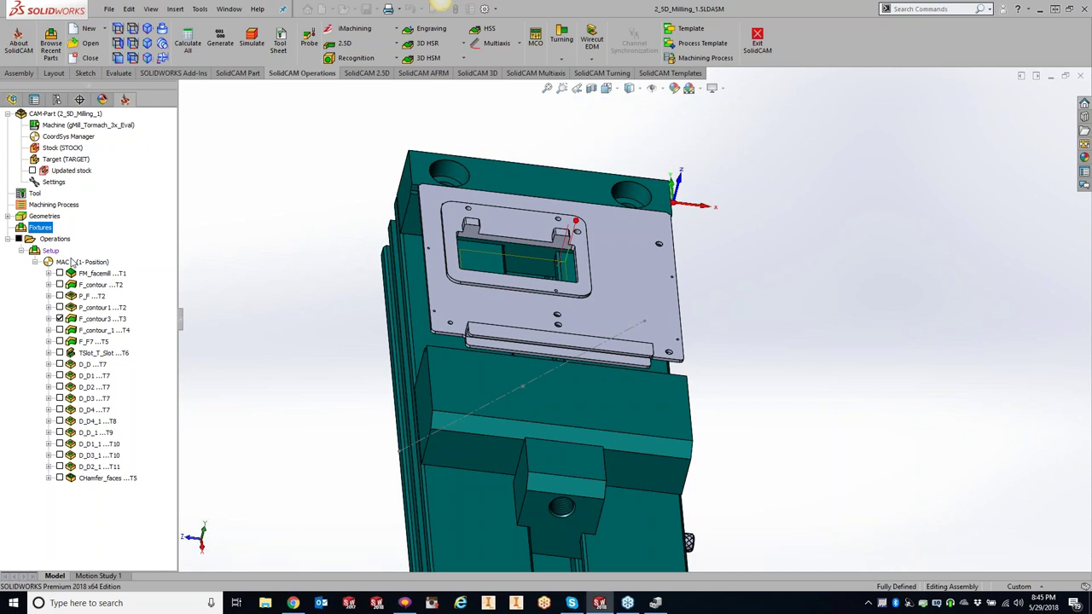
Reopen the SolidVerify simulation, examine the faceting of the vise counterbore, and simulate all operations.
click(252, 43)
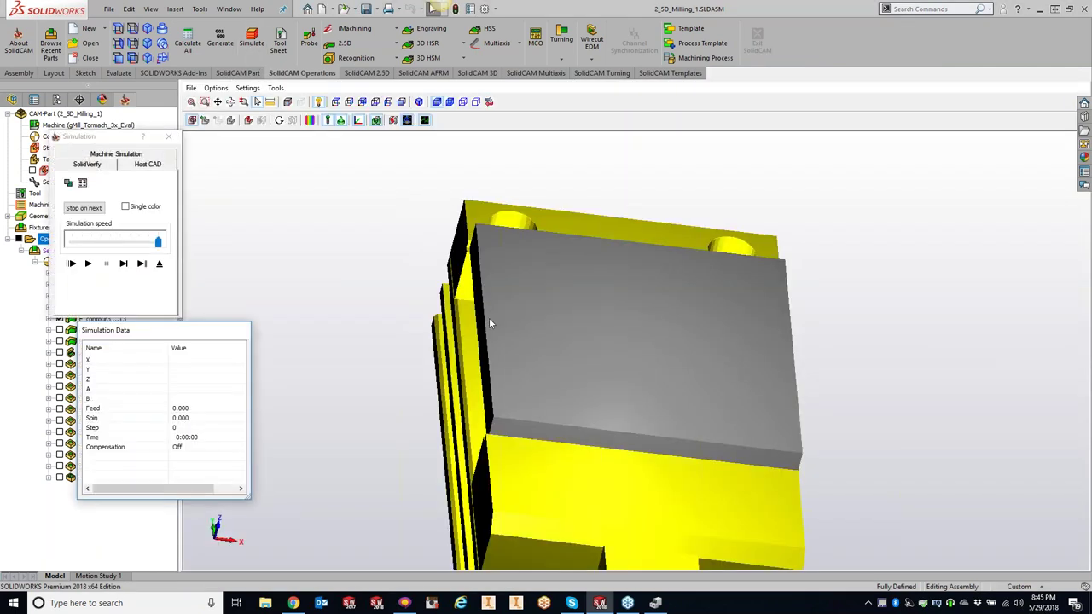
scroll(522, 226, up, 3)
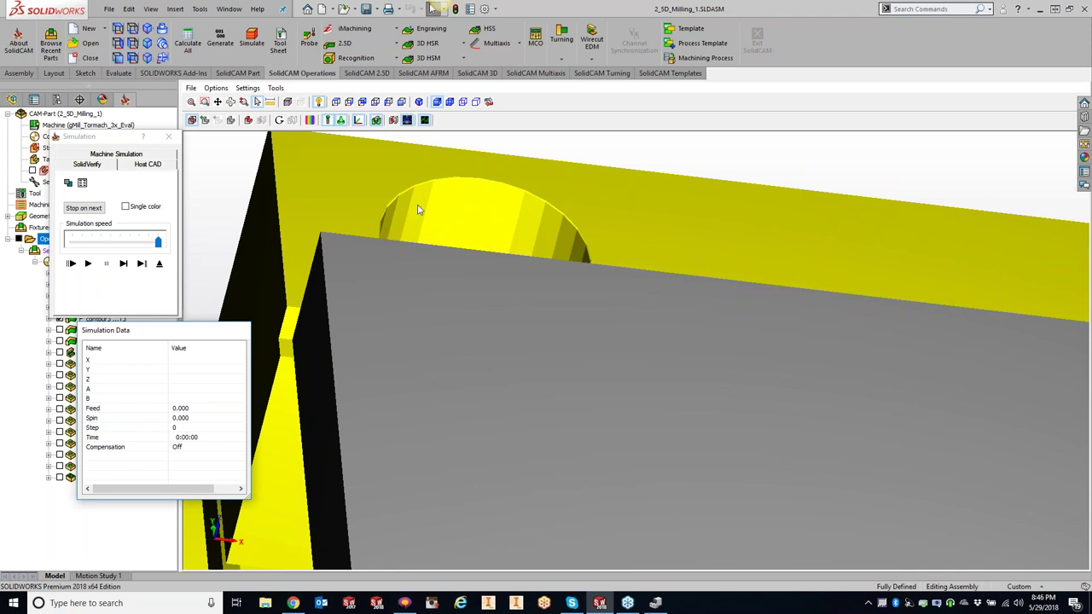
scroll(501, 208, down, 5)
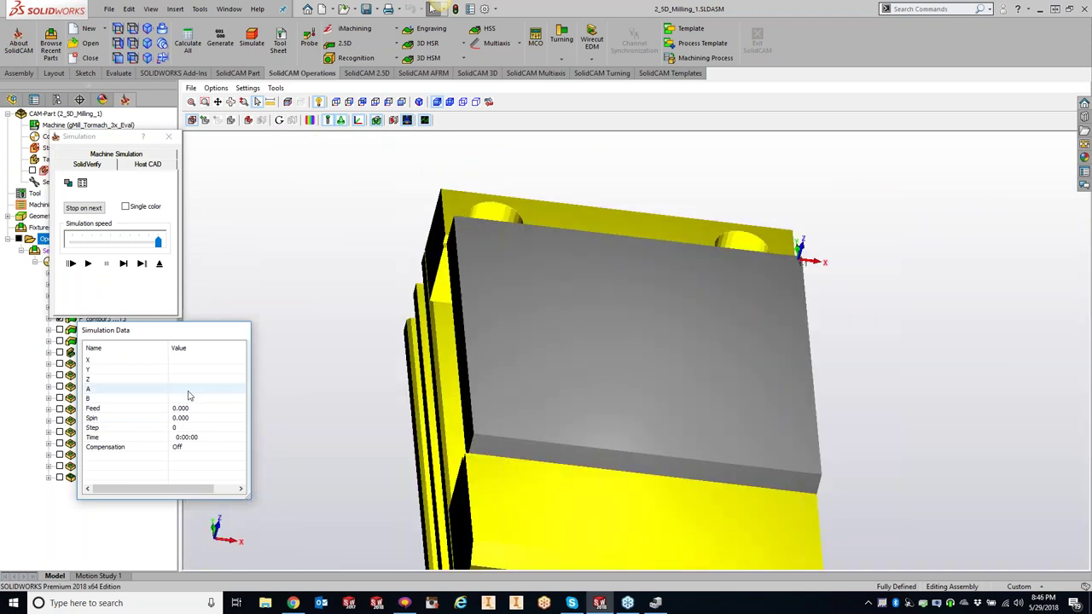
click(87, 263)
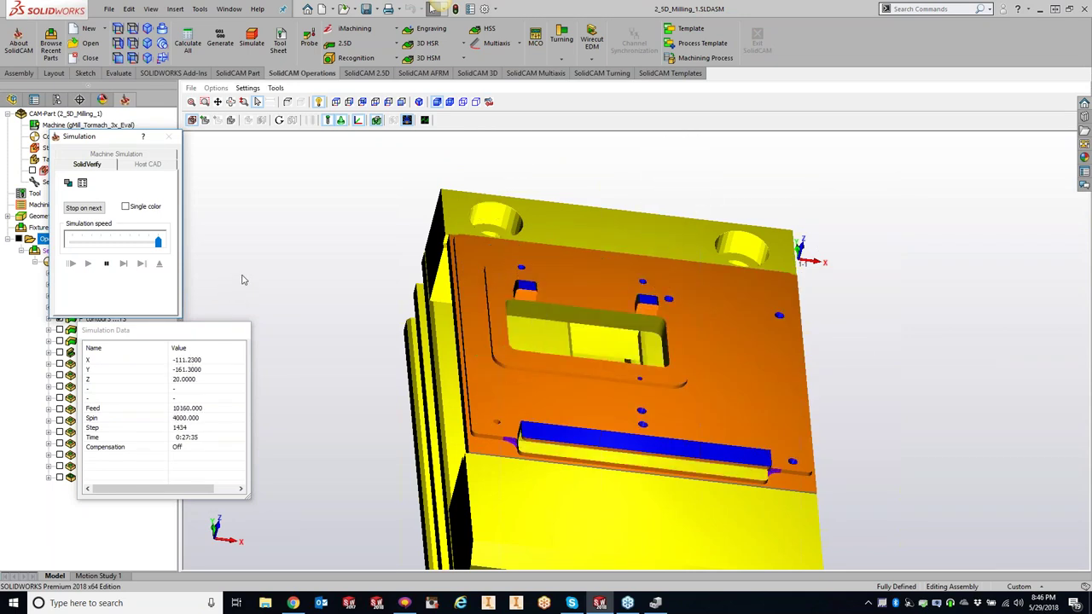
View the simulated plate from above and toggle the rest material display to compare it with the machined stock.
middle_drag(491, 286, 465, 256)
scroll(820, 384, up, 2)
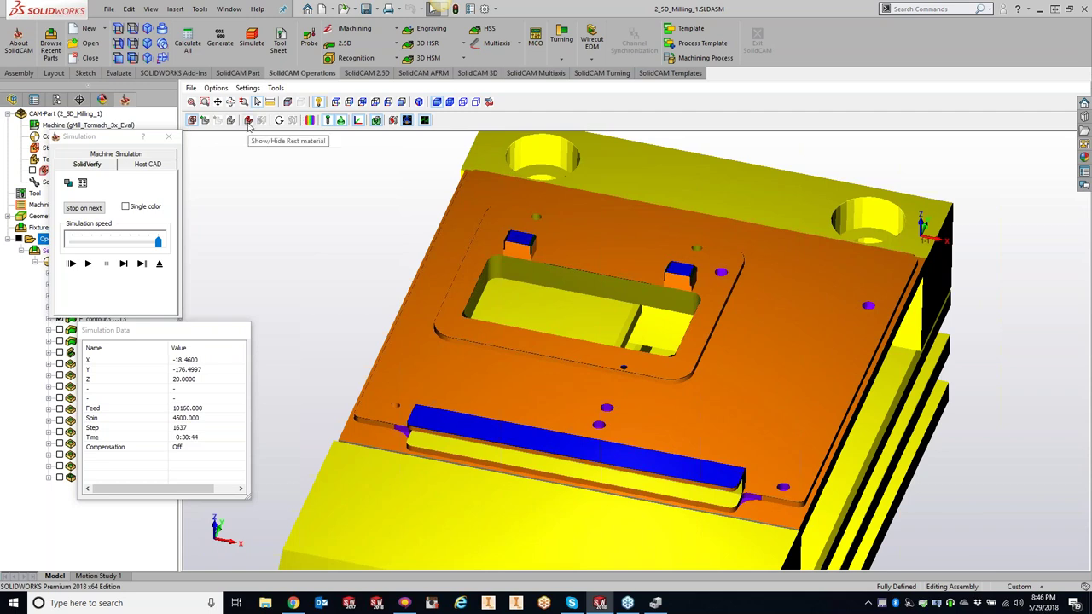
click(248, 122)
click(248, 121)
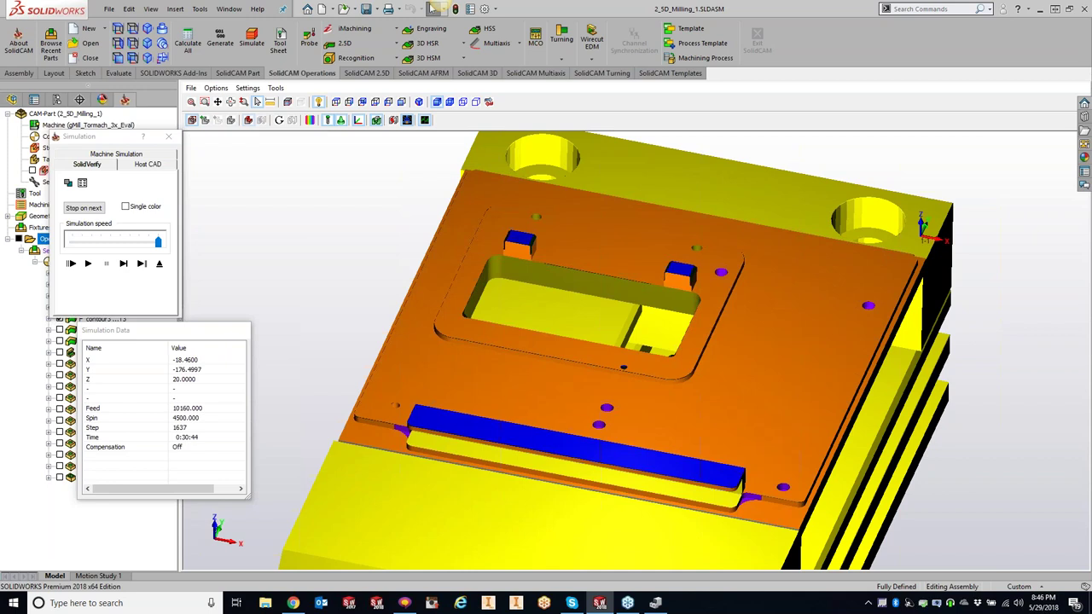
click(248, 121)
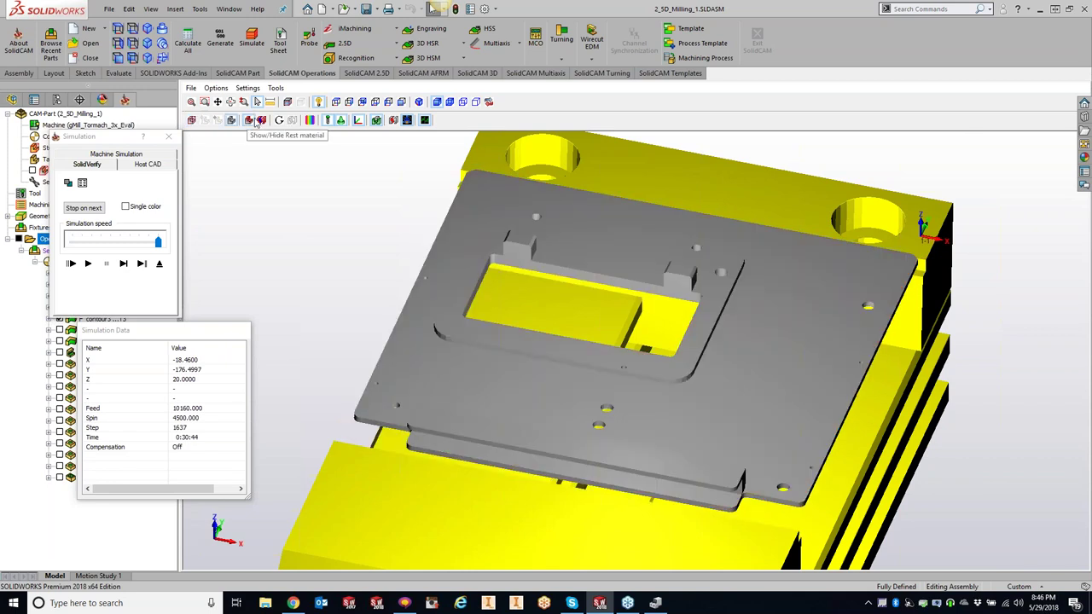
Check the split solids of the rest material, and examine the target overlaid on the machined stock around the pocket.
click(261, 120)
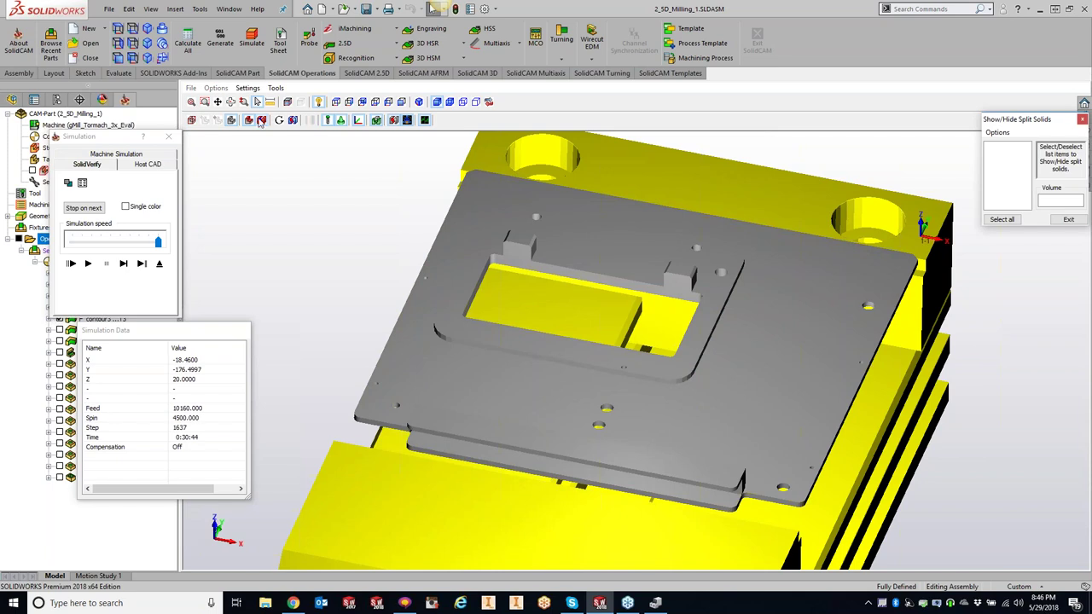
click(231, 120)
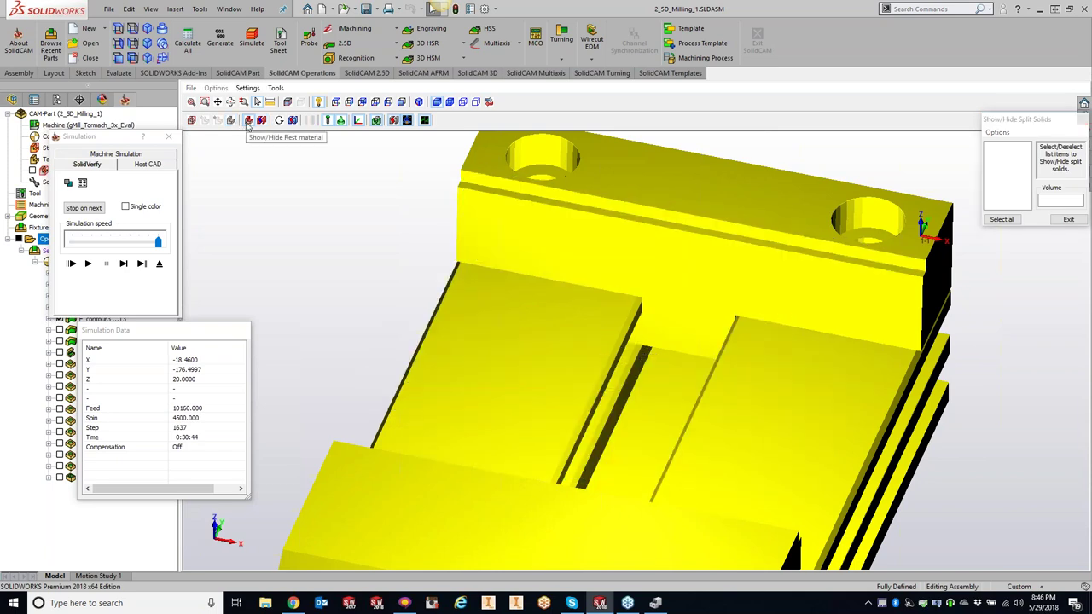
click(231, 121)
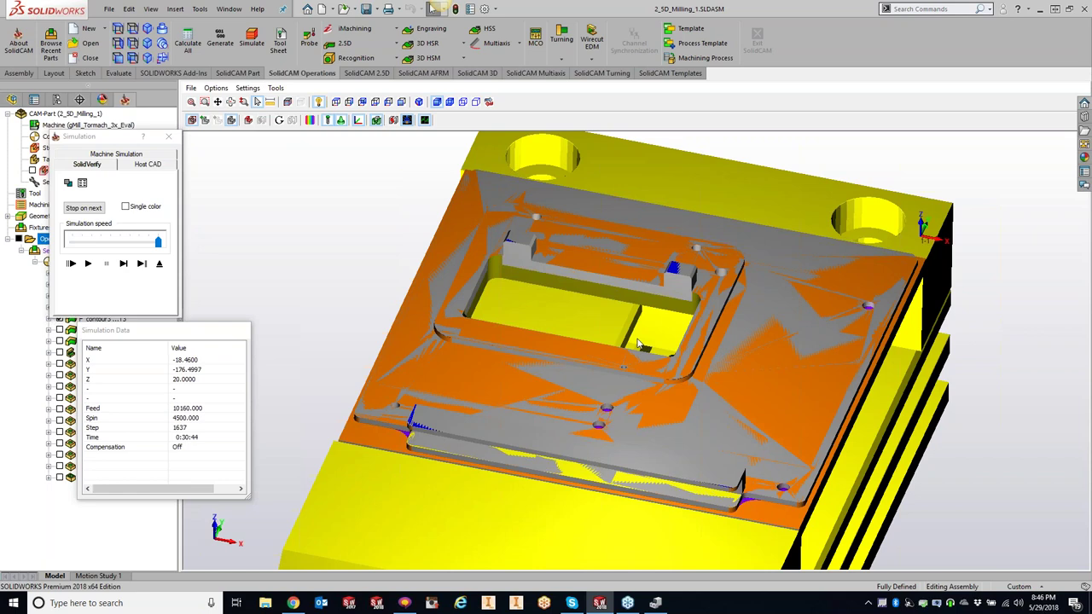
scroll(512, 275, up, 3)
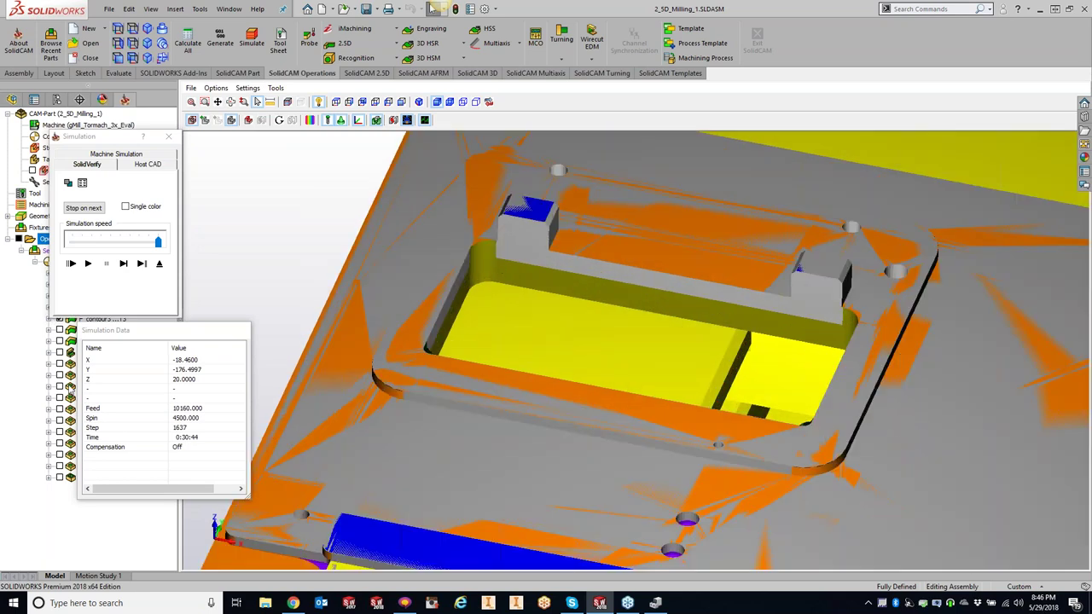
Clear the simulation windows away from the operations tree and exit the simulation.
drag(106, 138, 209, 133)
drag(122, 323, 202, 329)
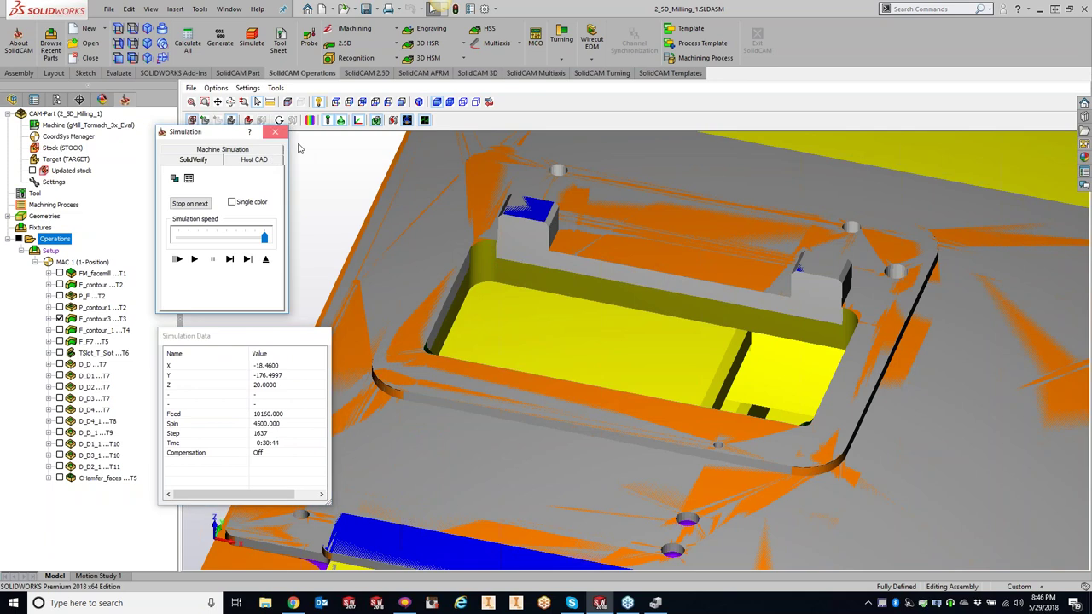
click(276, 135)
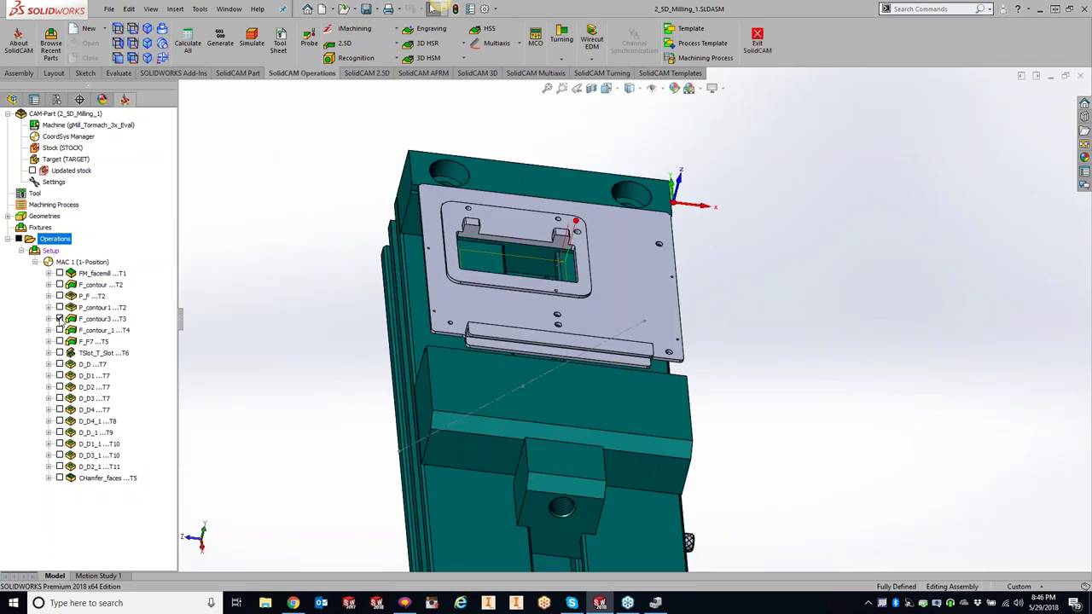
Simulate only the F_contour3 operation in SolidVerify.
click(59, 320)
click(60, 331)
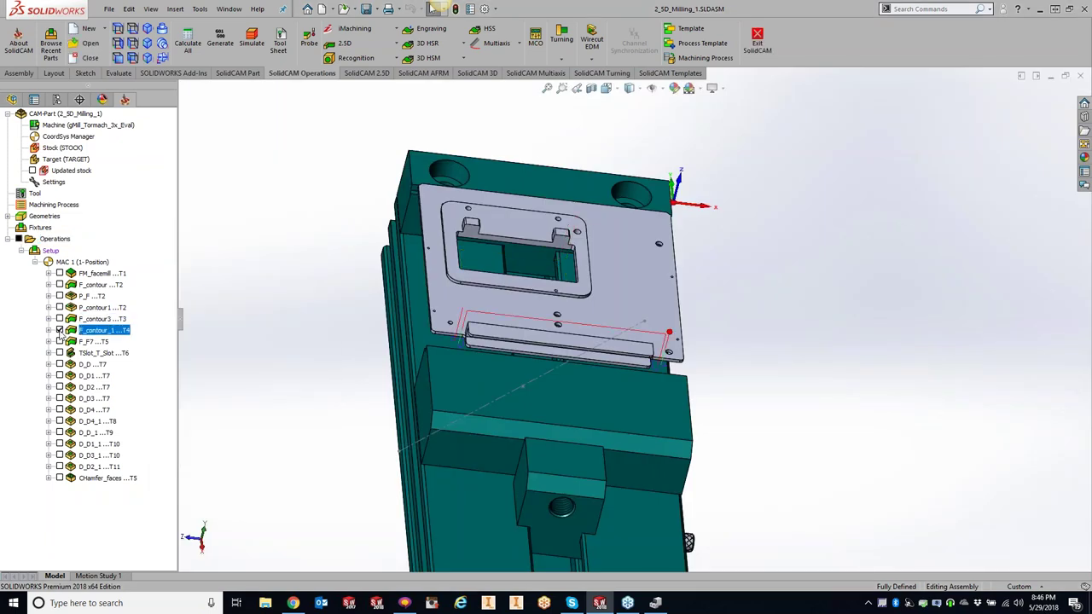
click(59, 318)
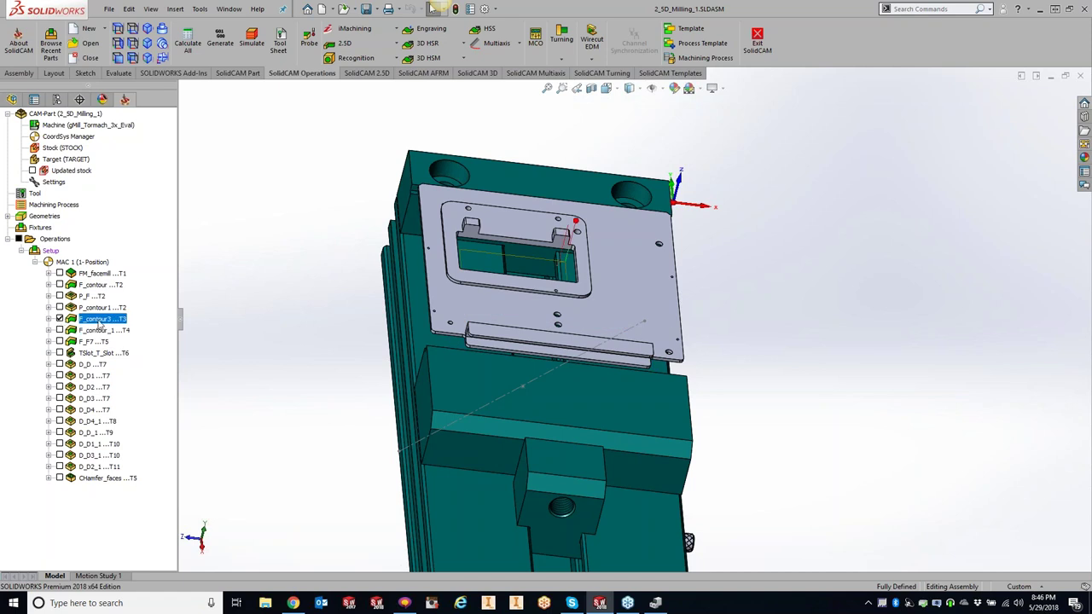
right_click(98, 319)
click(198, 215)
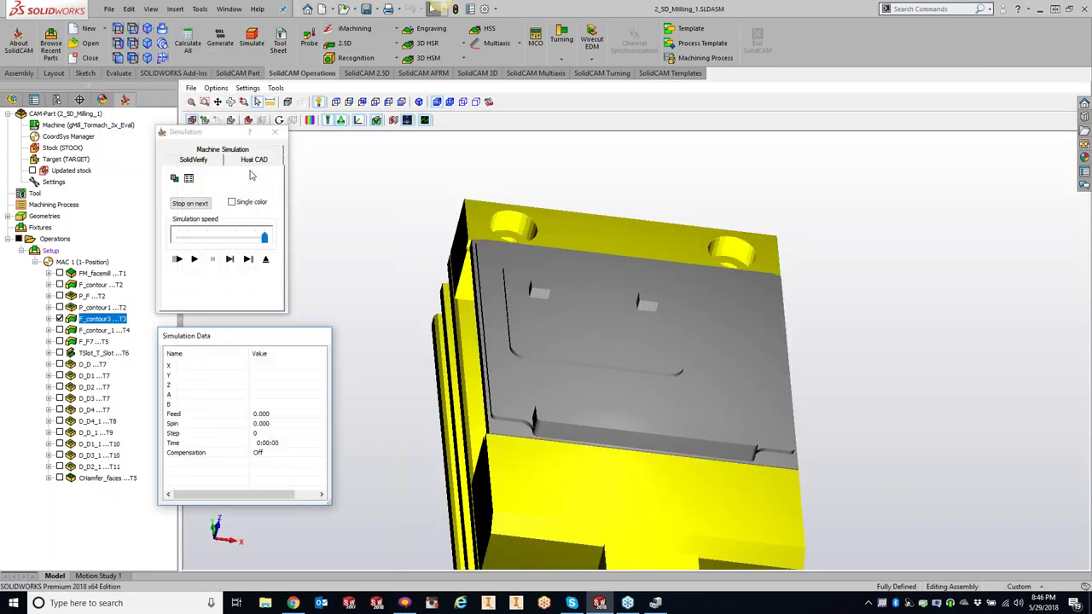
click(193, 258)
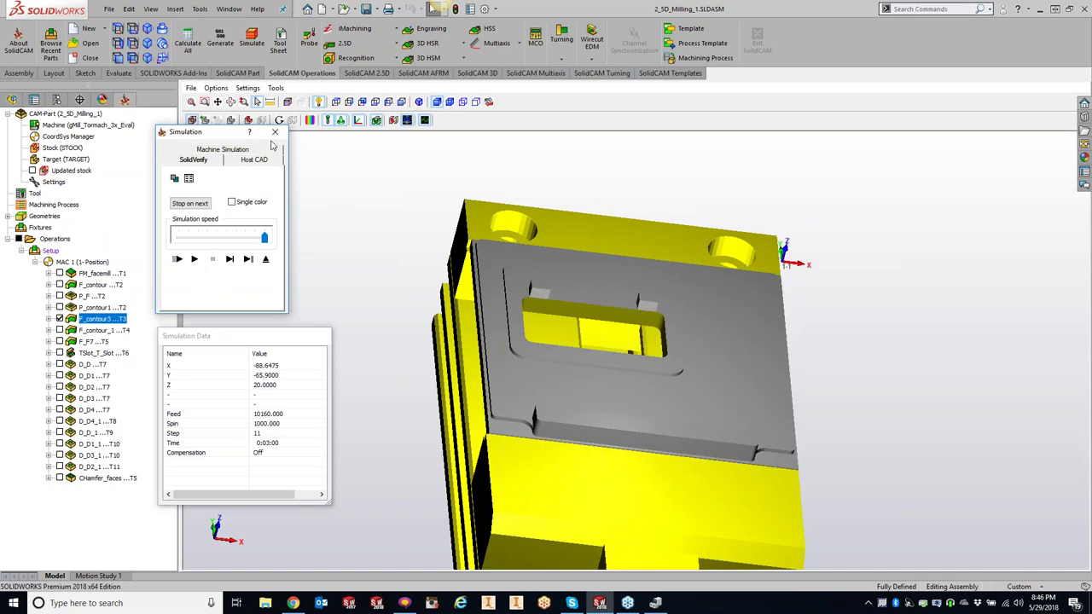
Compare the machined stock of F_contour3 with the target using the existing deviation limits, and close the comparison.
drag(226, 134, 162, 138)
click(310, 121)
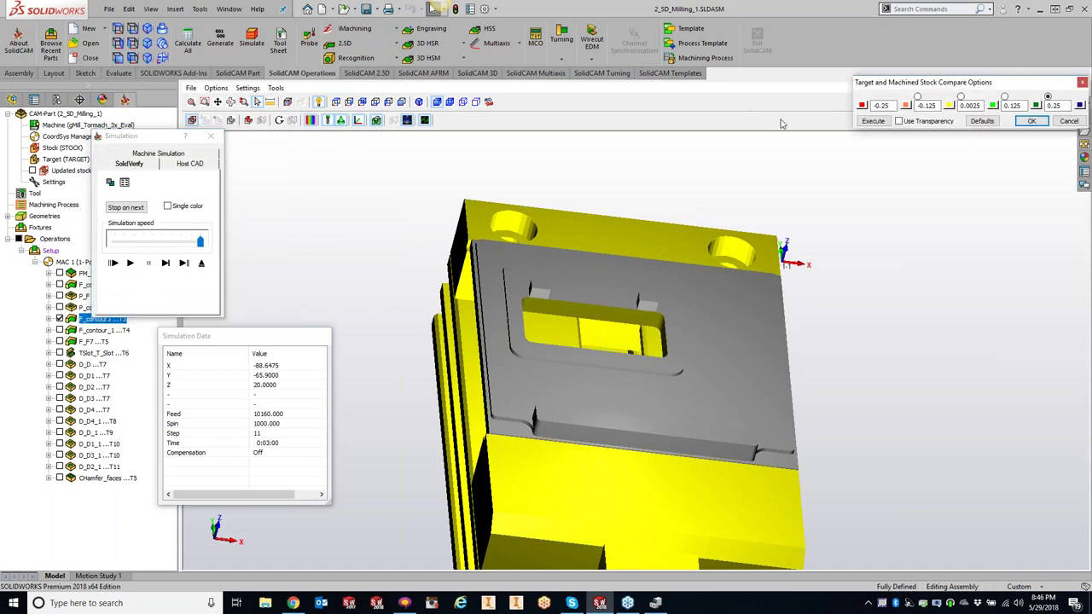
click(873, 120)
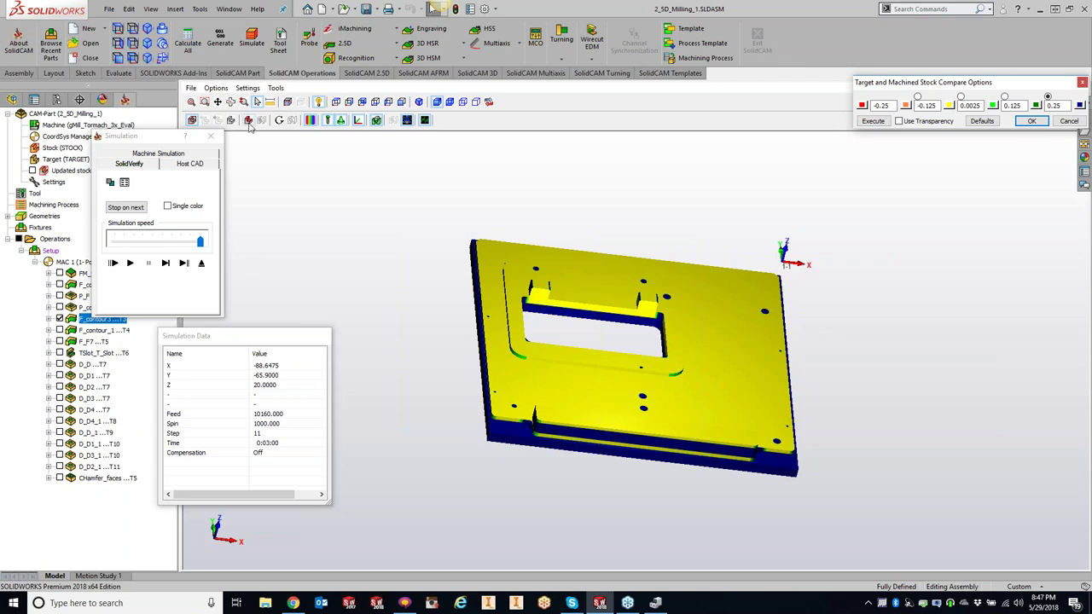
click(1033, 121)
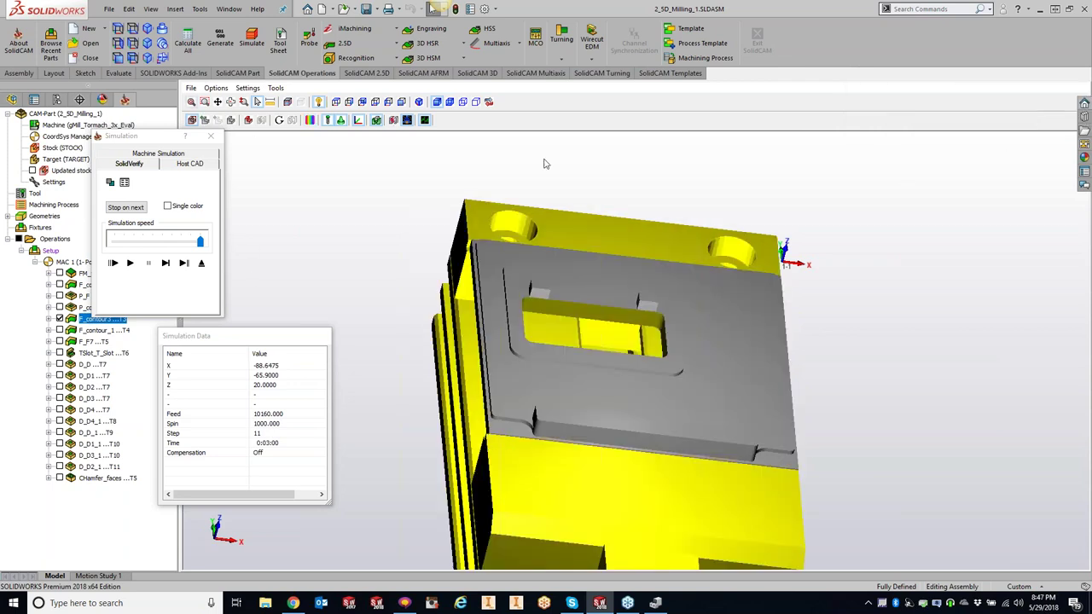
Toggle the rest material display on and off for the F_contour3 result.
click(247, 120)
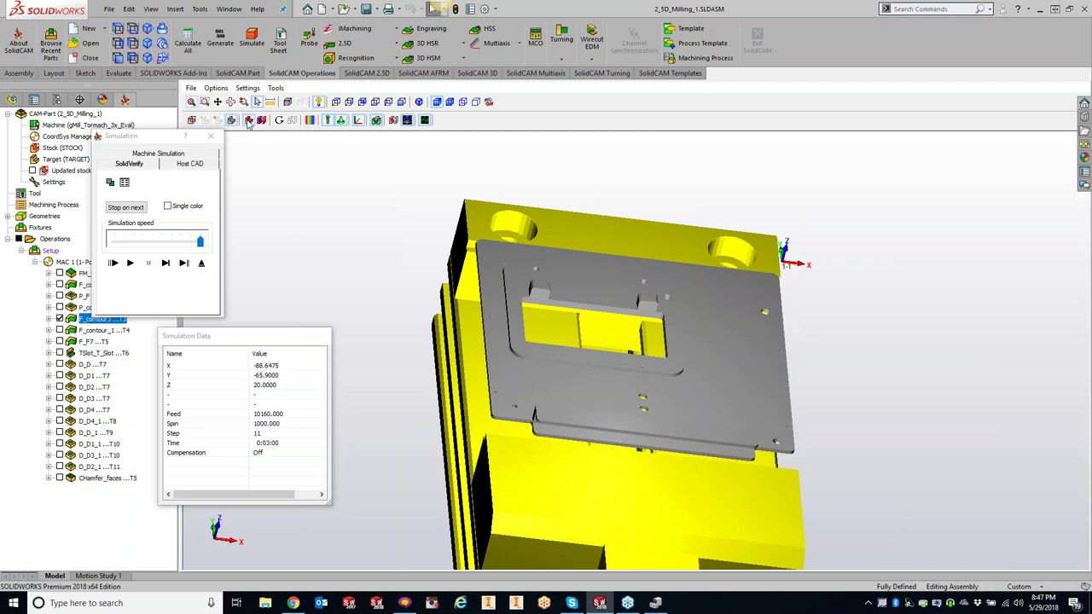
click(247, 120)
click(247, 120)
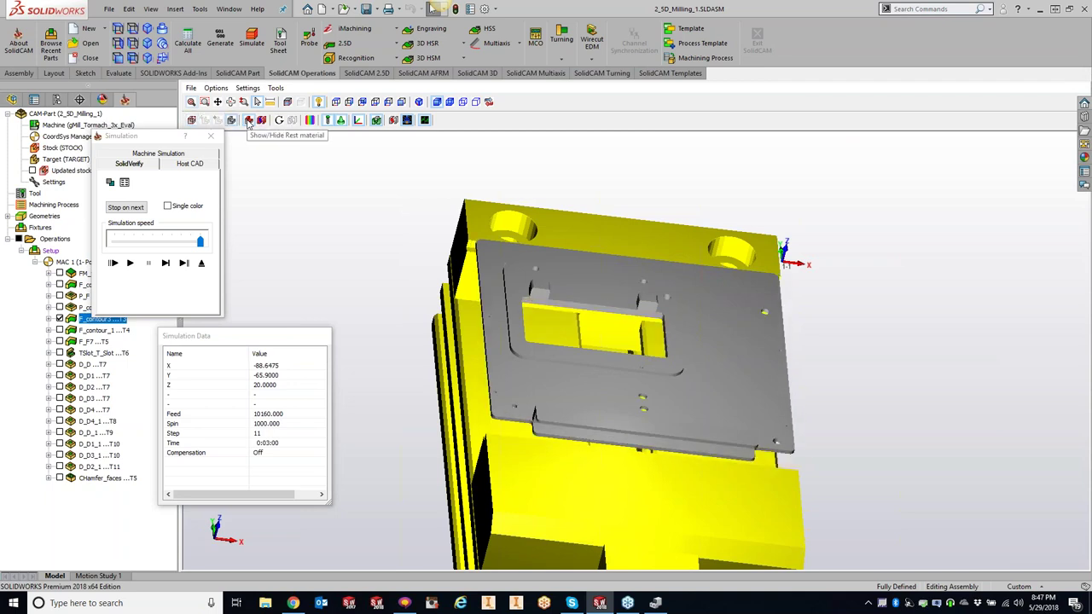
click(248, 121)
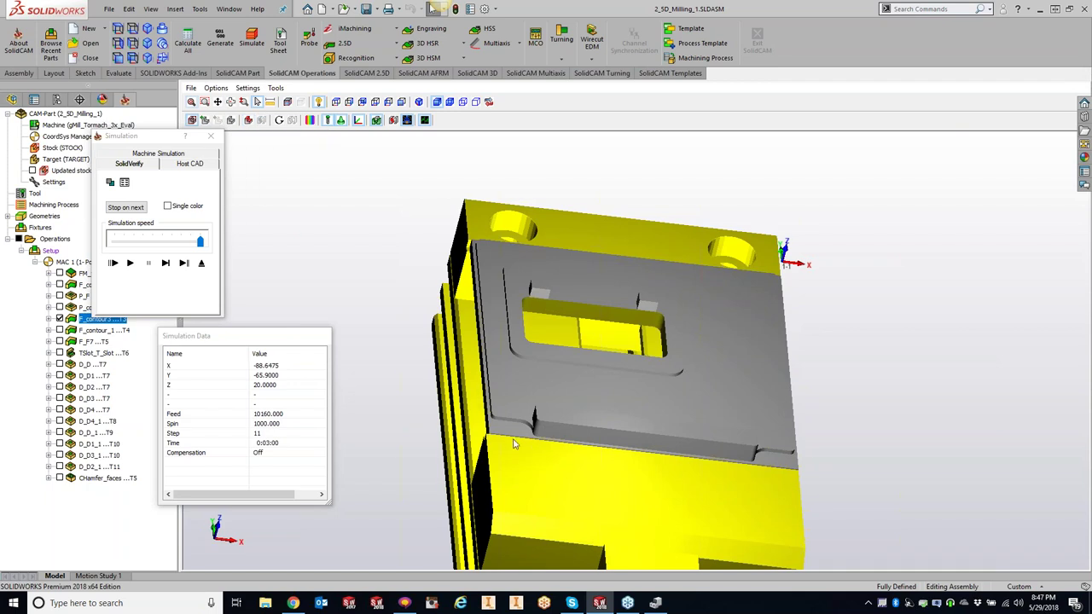
Rerun the F_contour3 simulation with Single color enabled and check its rest material display.
click(167, 205)
click(129, 264)
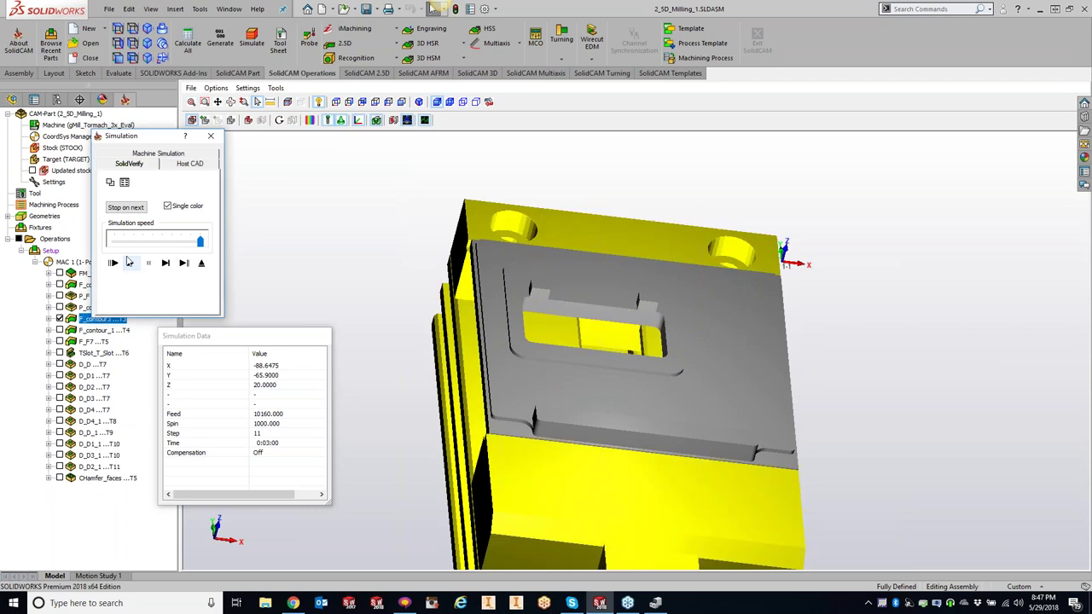
click(248, 120)
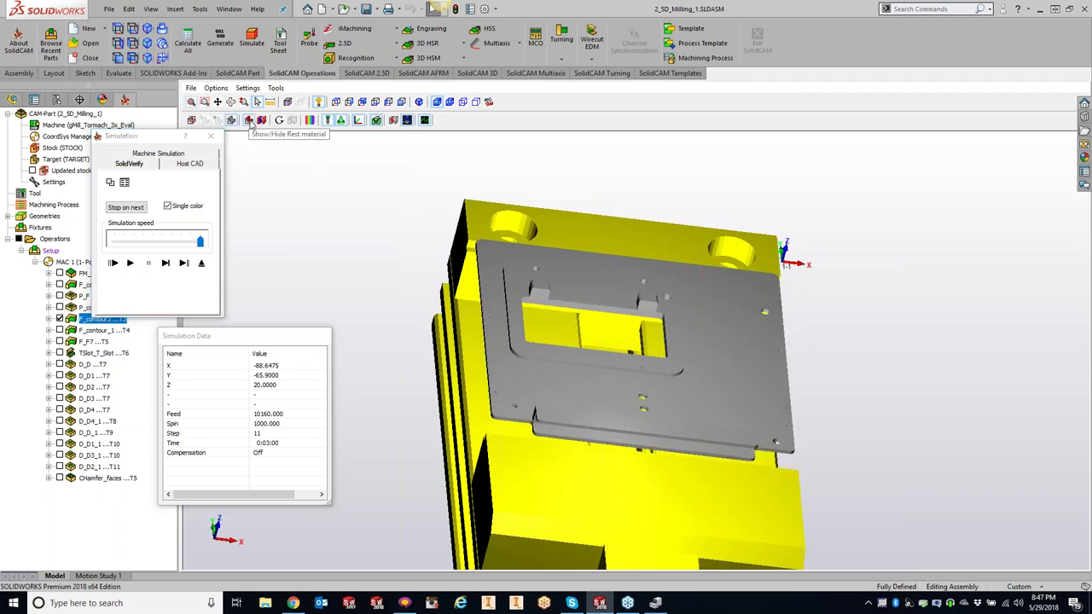
click(248, 120)
Disable Single color, rerun the F_contour3 simulation, and review the simulation colors without changing them.
click(168, 207)
click(130, 263)
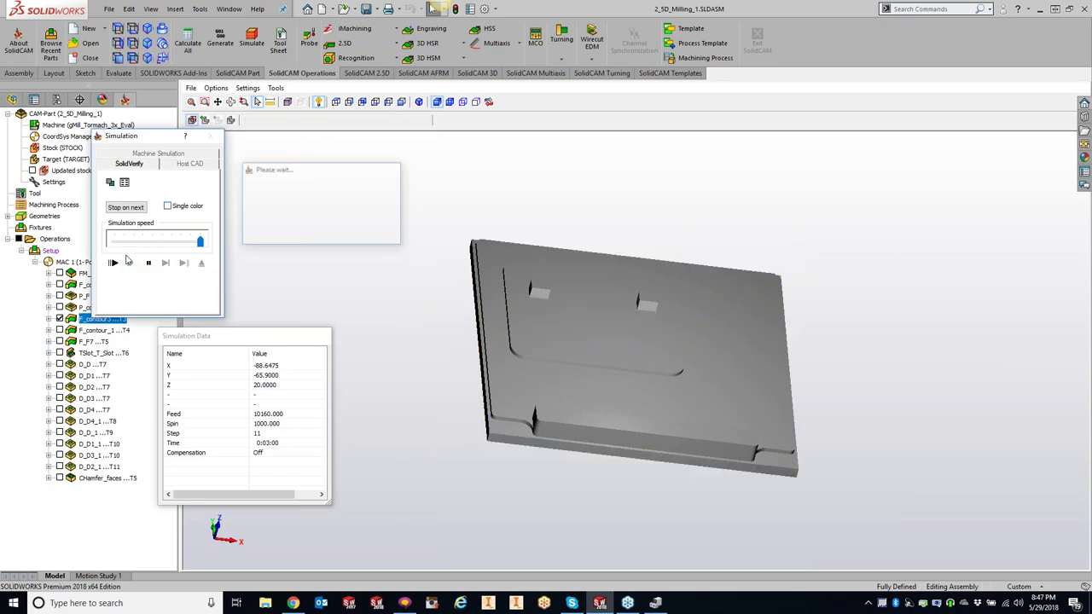
click(110, 184)
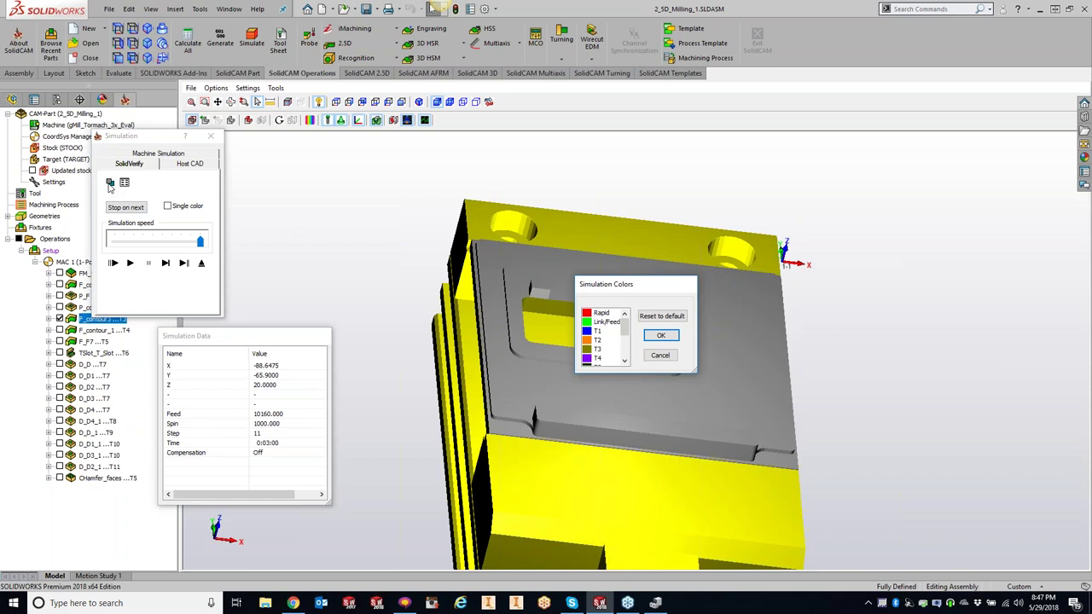
click(660, 336)
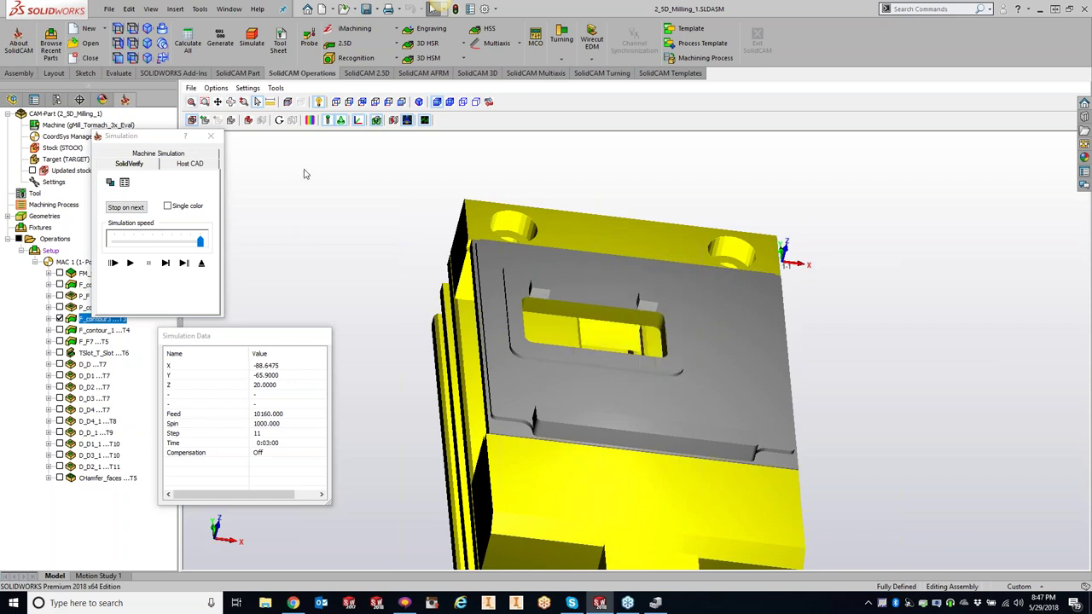
Toggle the target display over the machined stock and in the rest material view.
click(231, 121)
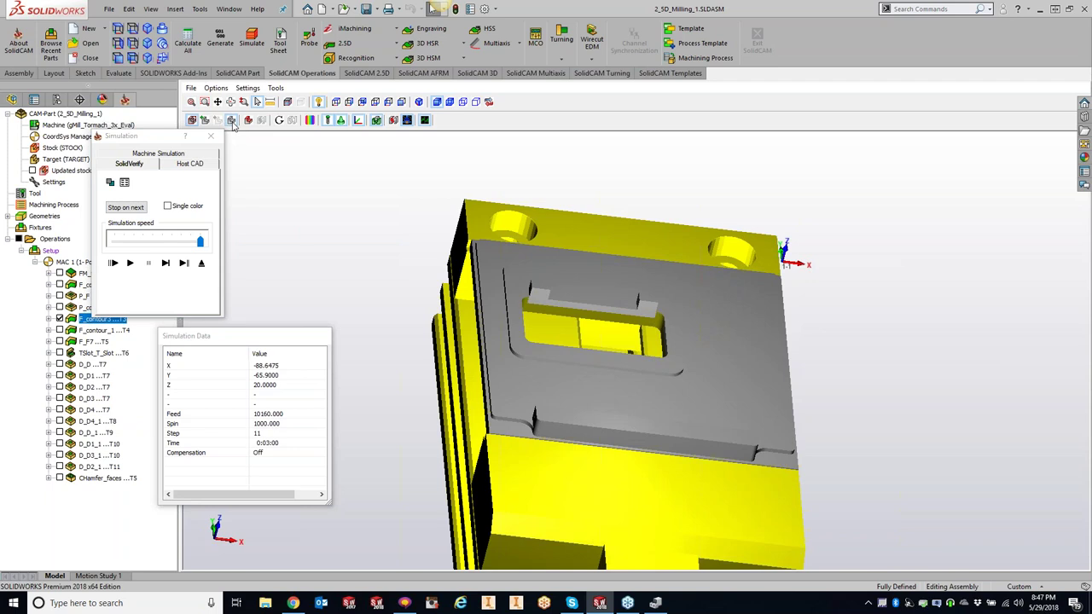
click(231, 121)
click(231, 121)
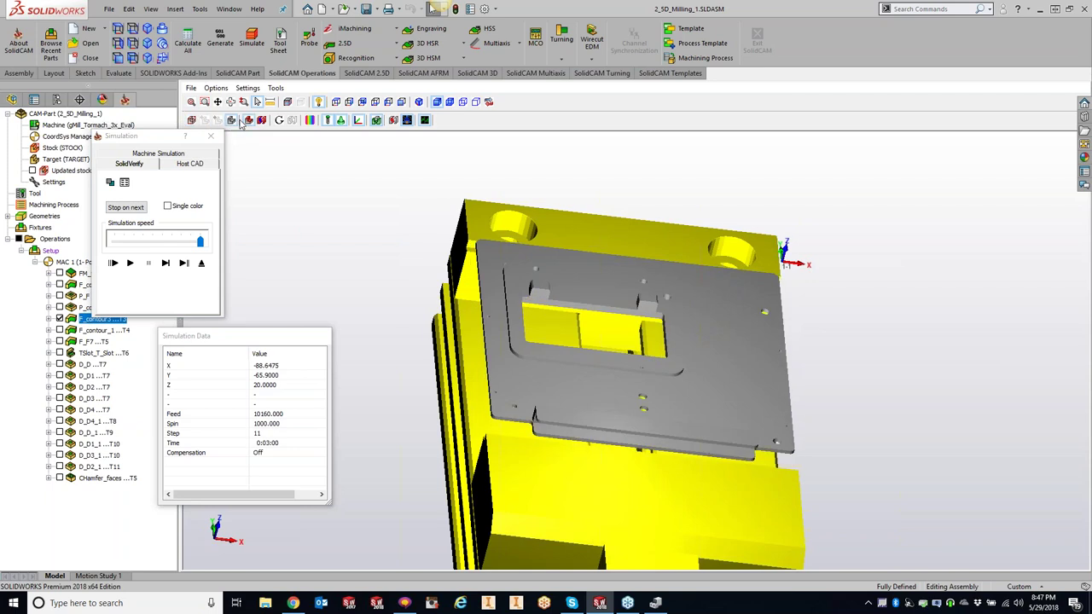
click(231, 121)
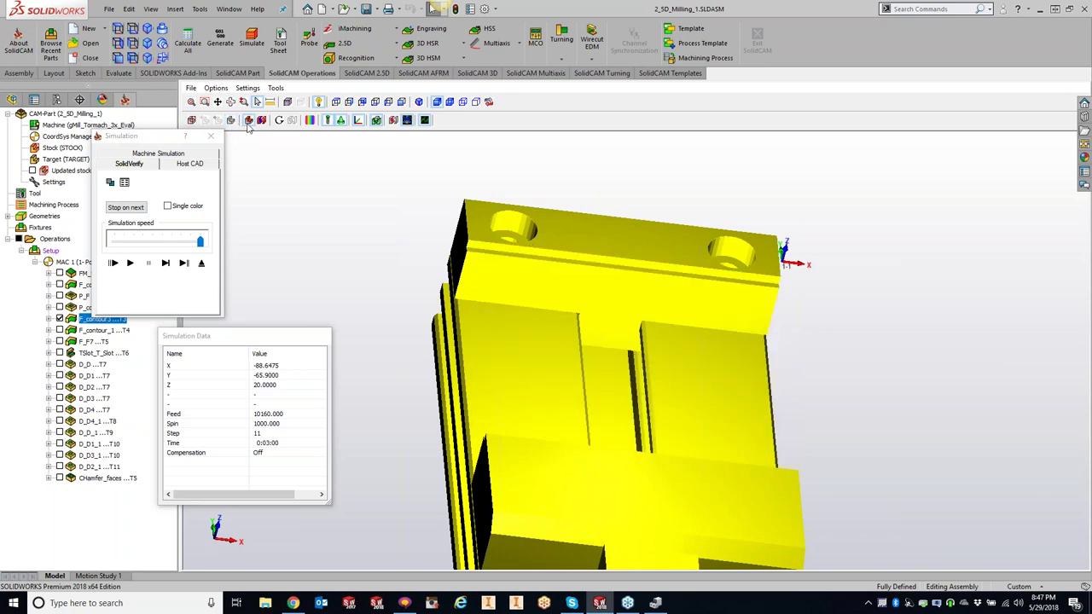
Switch between the rest material, target and machined stock displays to compare their combinations.
click(248, 120)
click(249, 120)
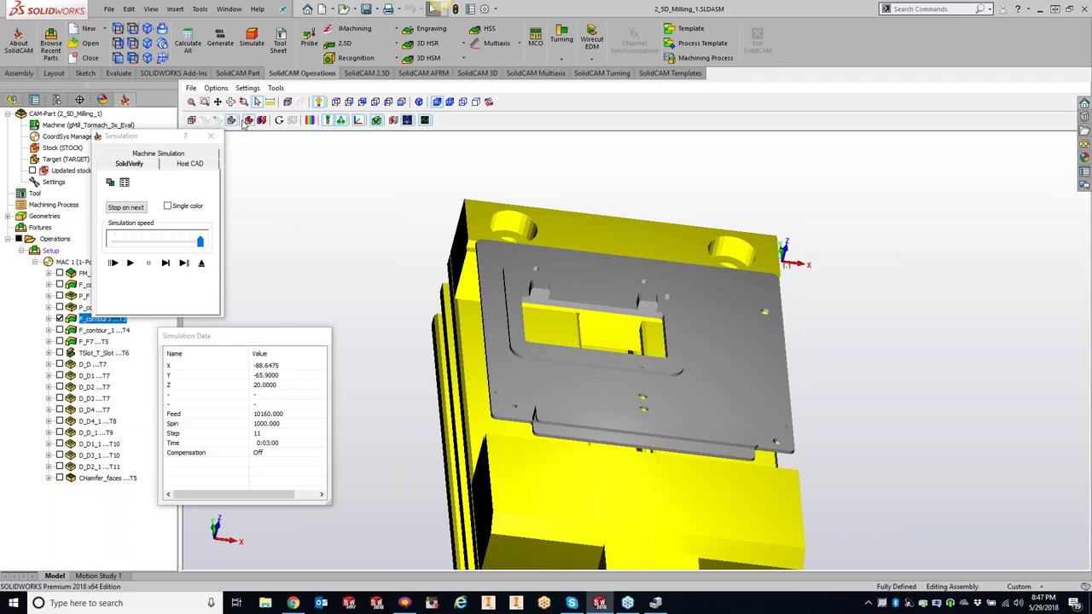
click(232, 121)
click(232, 121)
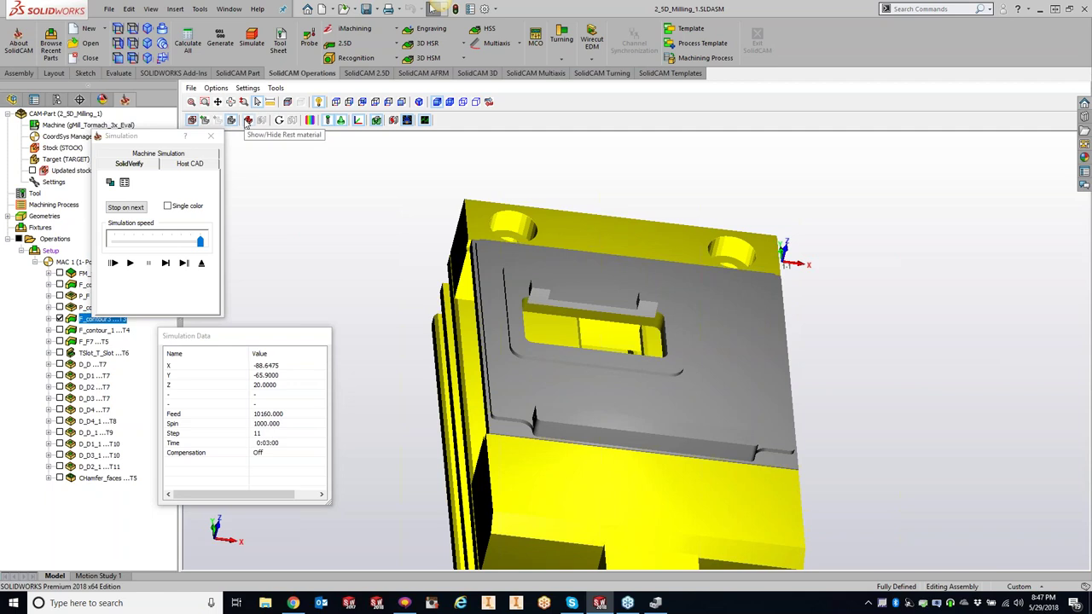
Examine the plate from its underside while toggling the rest material display with the target shown.
click(248, 121)
click(247, 121)
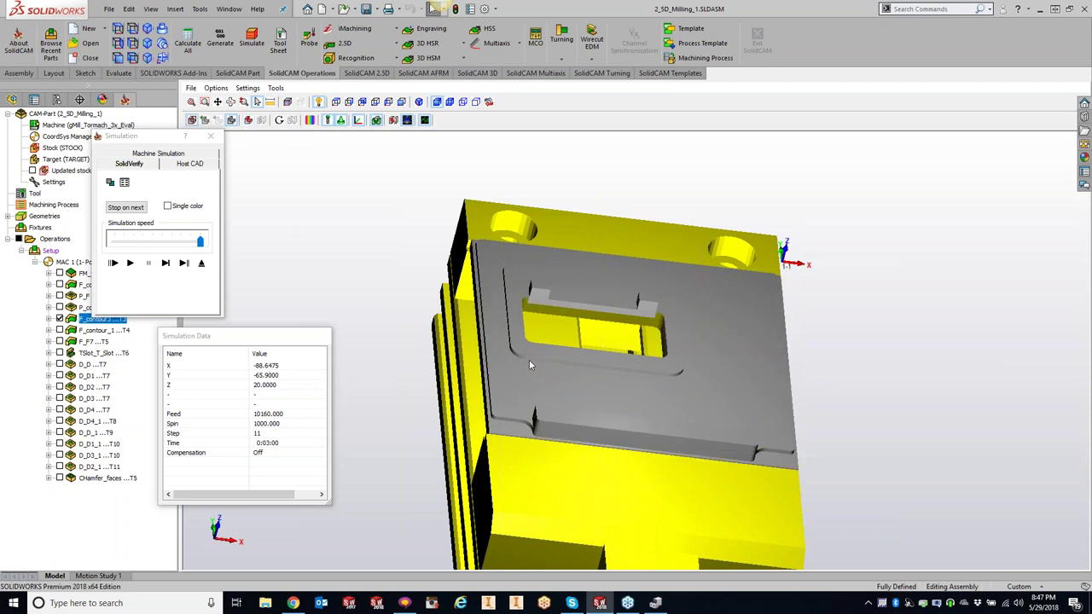
middle_drag(602, 335, 624, 319)
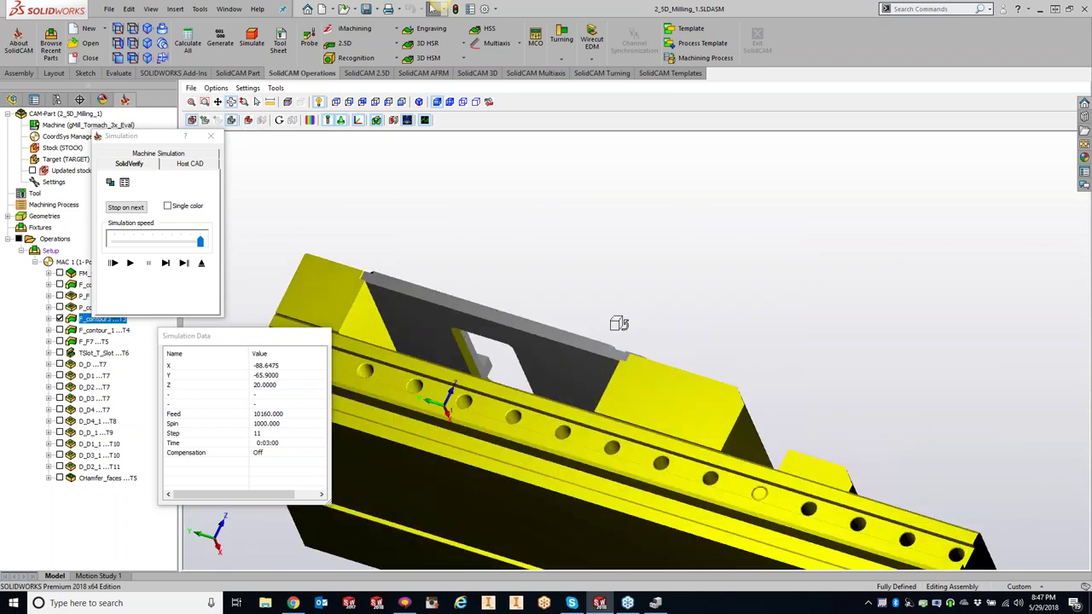
click(247, 122)
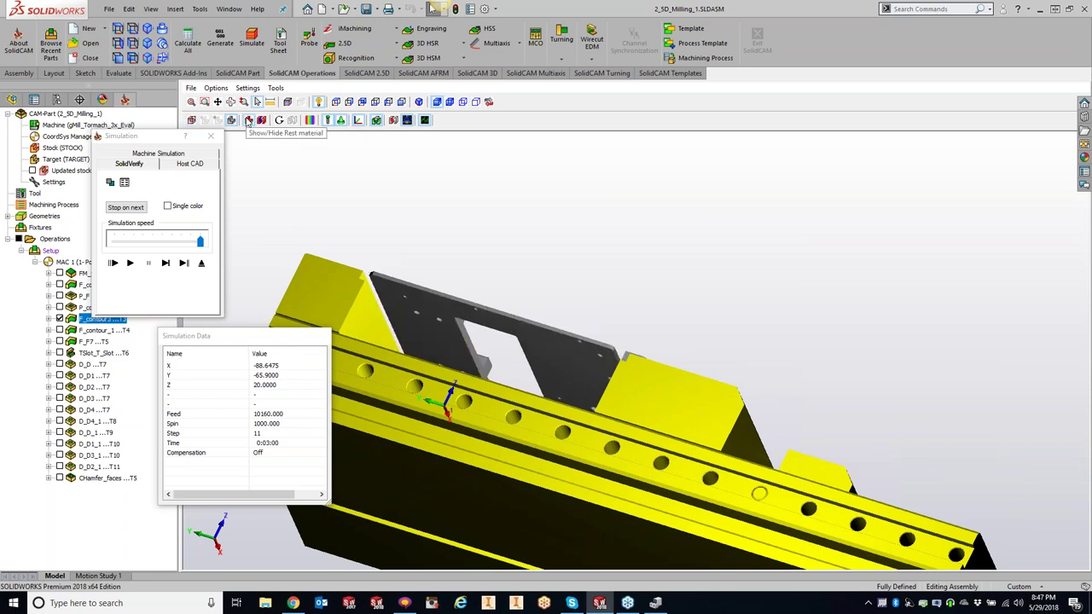
Review the simulation's visual properties for stock, target, gouge, rest material and tool colors, and apply them without changes.
click(247, 88)
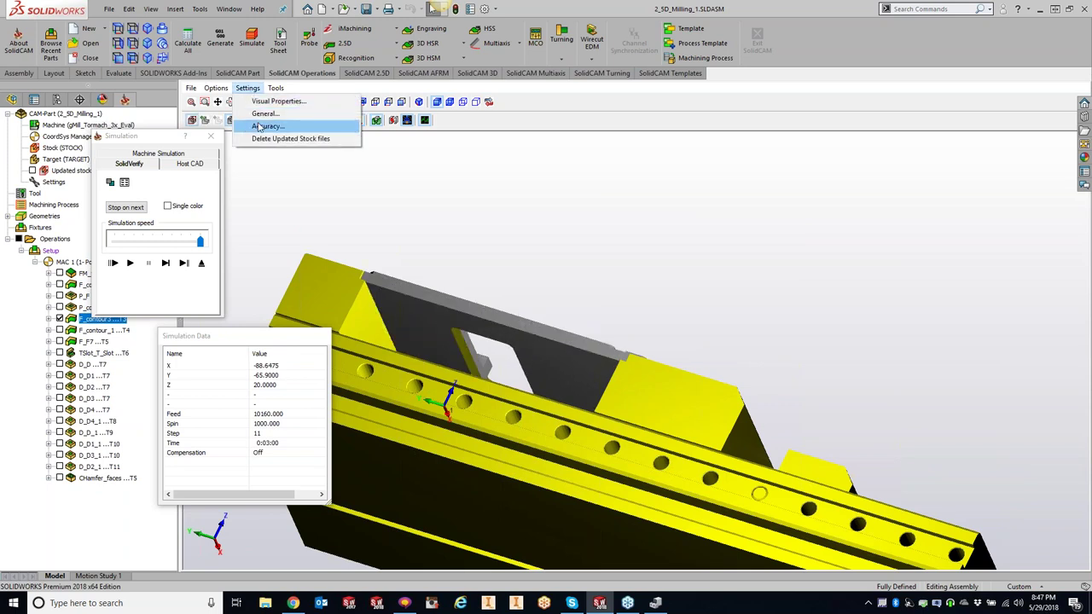
click(271, 101)
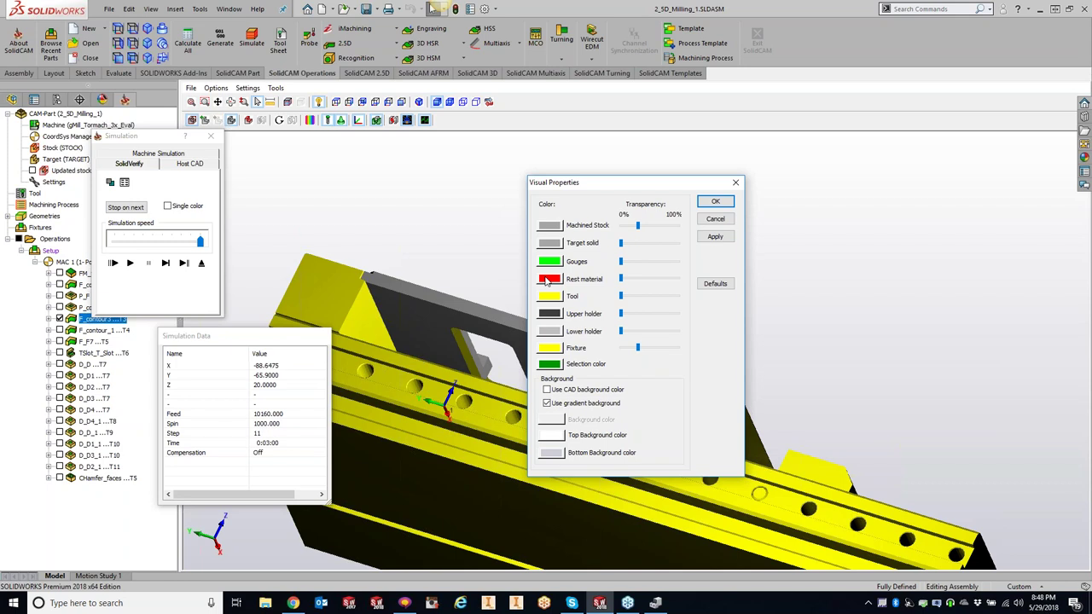
click(714, 236)
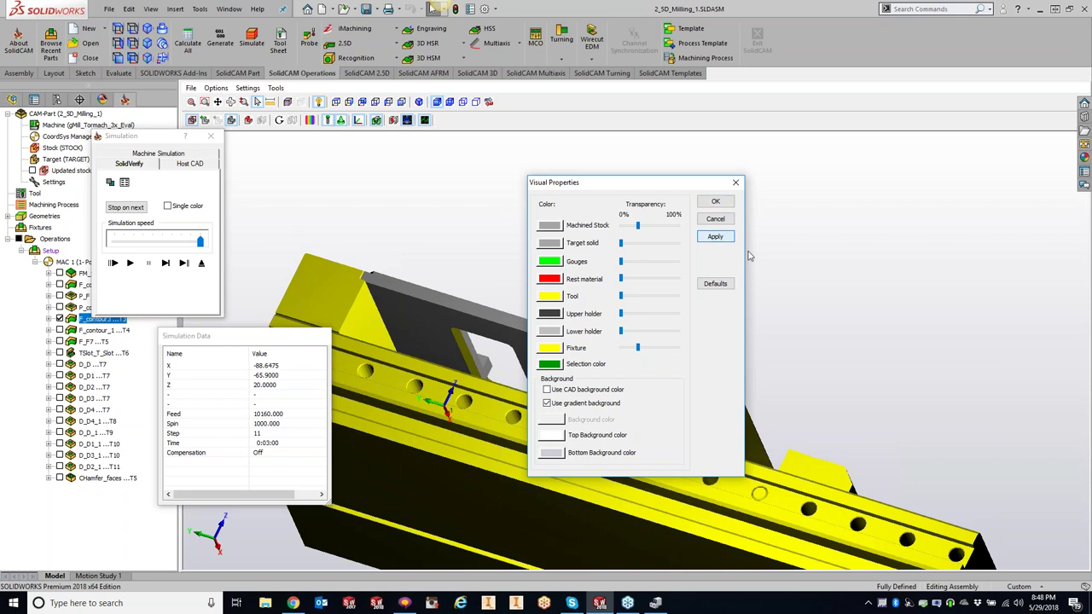
click(714, 202)
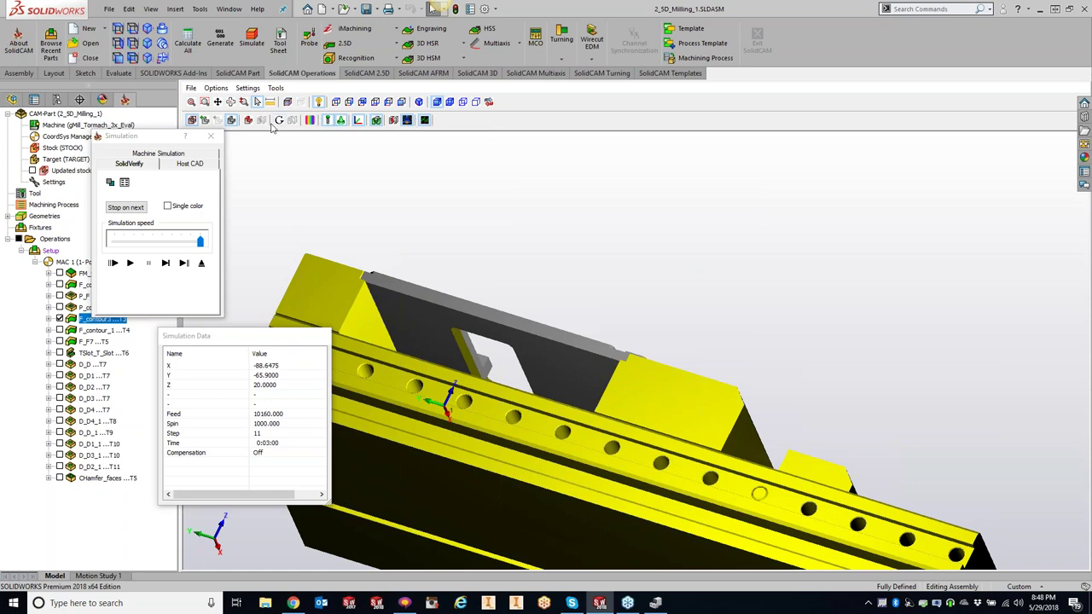
Compare the machined stock, target and rest material displays from the plate's upper side, and exit the simulation.
middle_drag(482, 220, 433, 267)
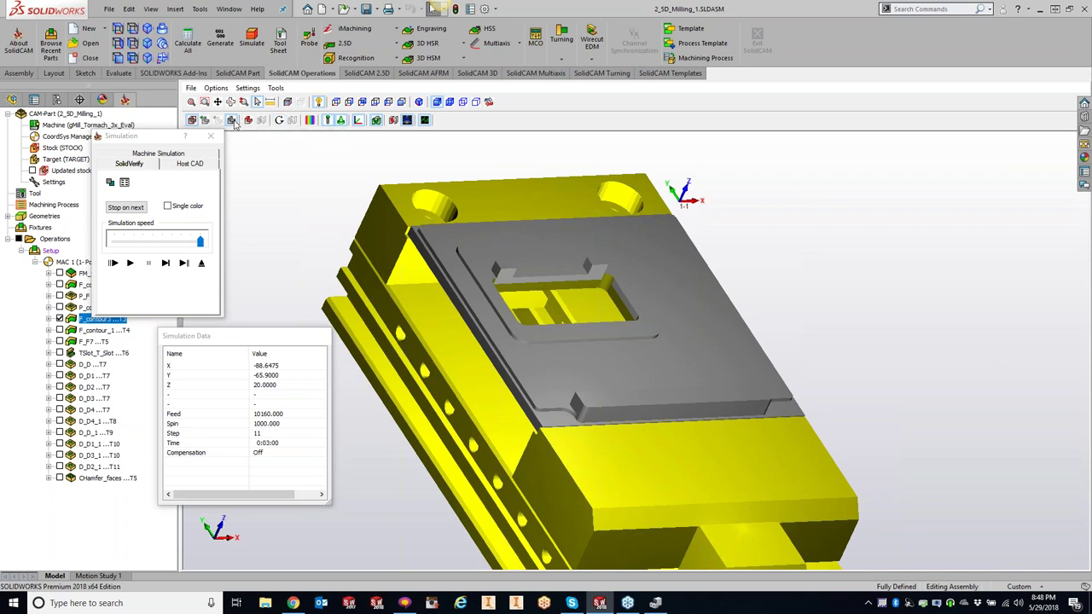
click(192, 120)
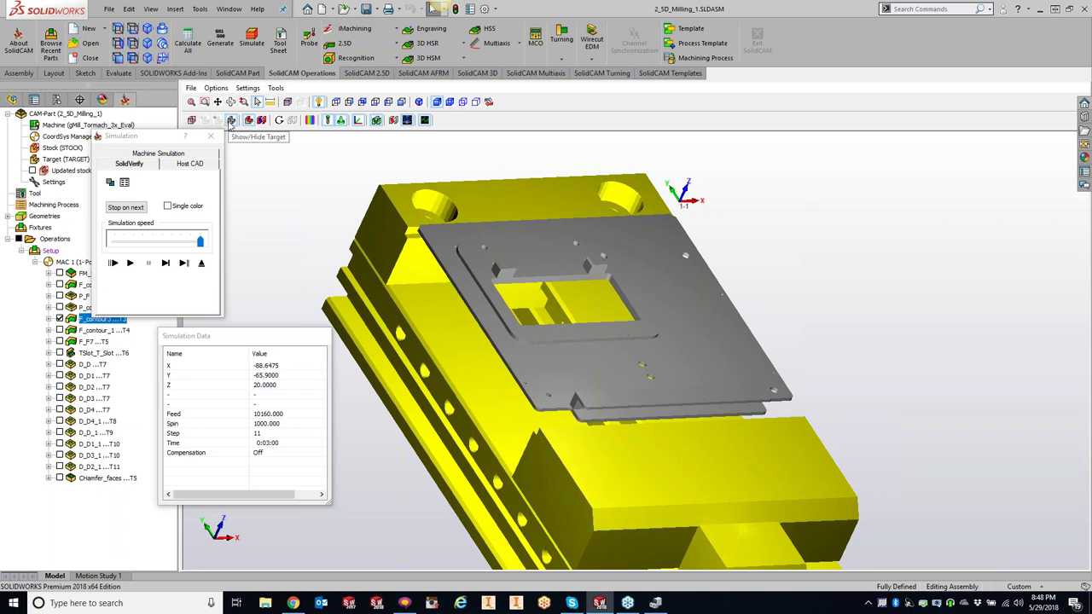
click(230, 120)
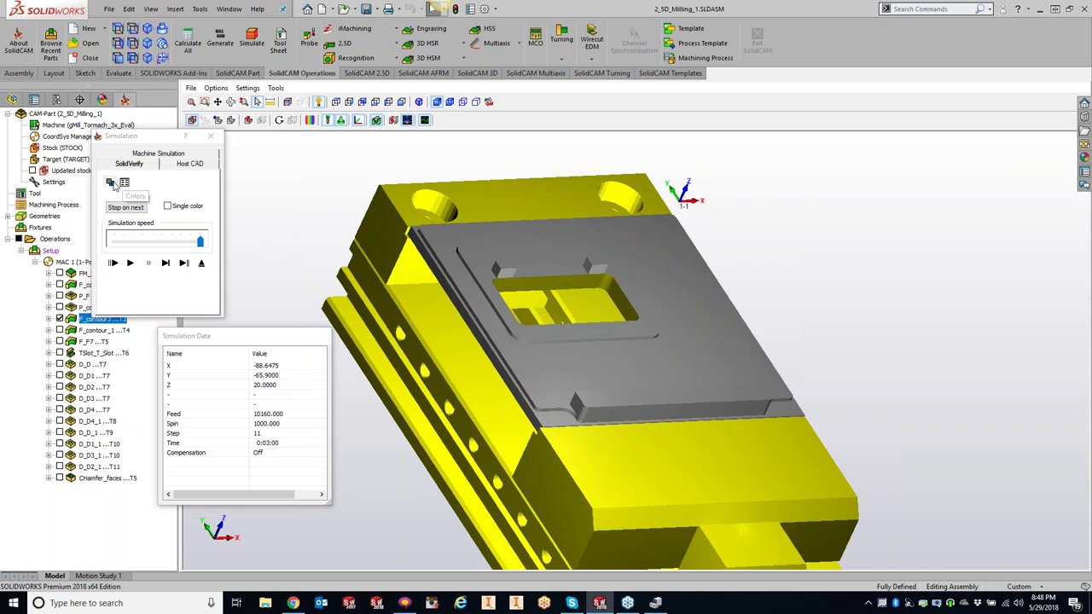
click(247, 120)
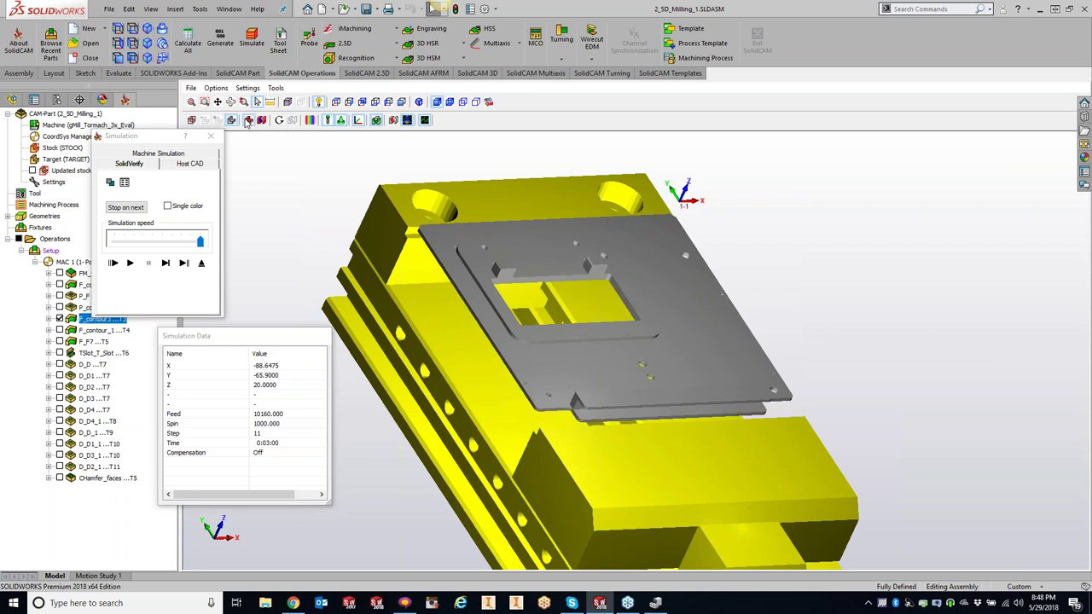
click(211, 136)
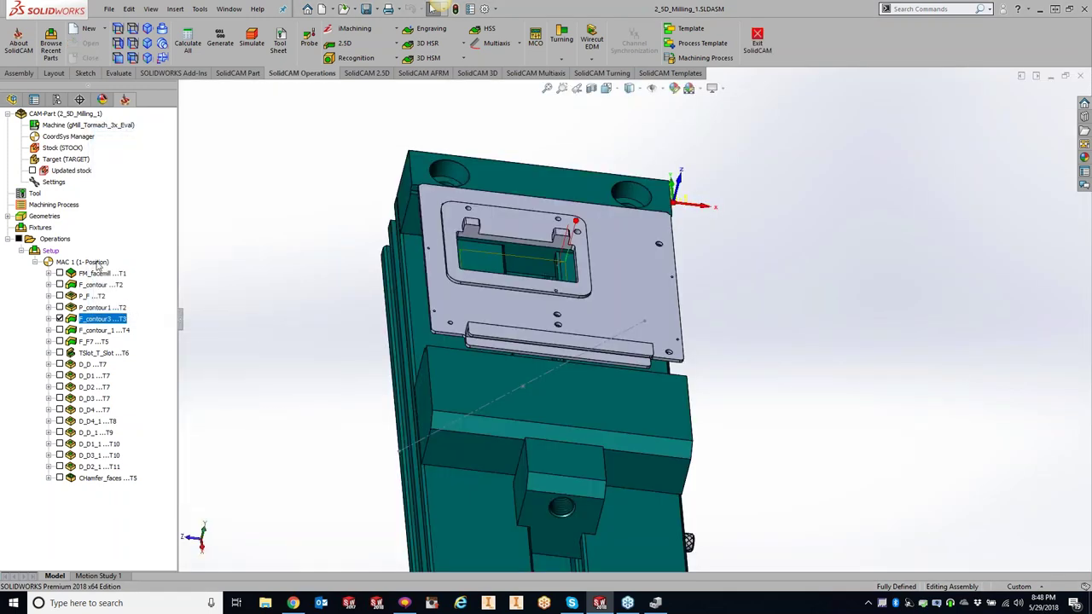
Clean up the CAM-Part with all removal options selected.
right_click(83, 115)
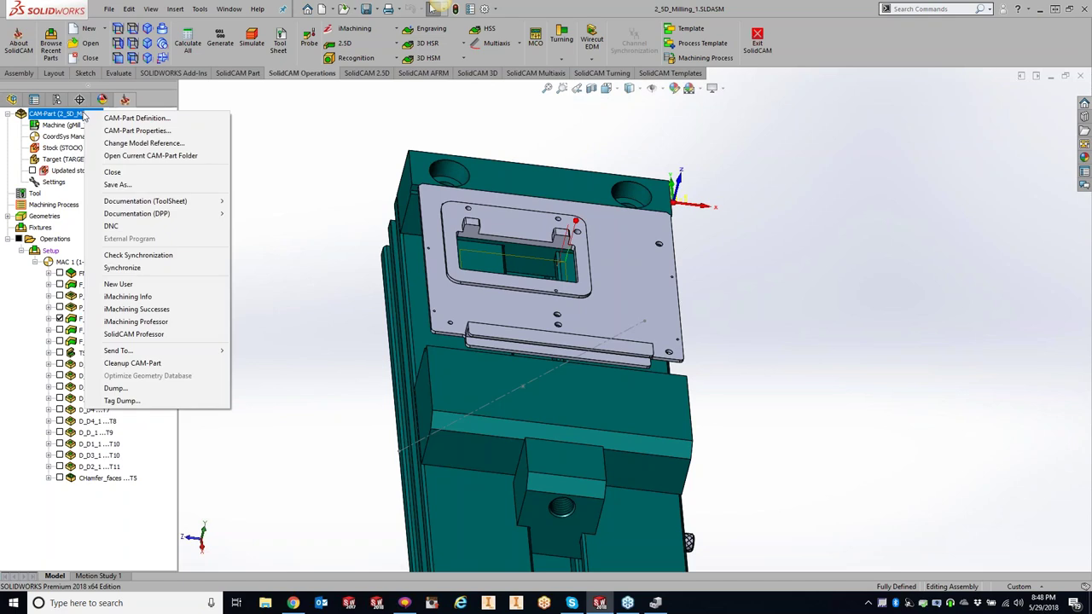
click(154, 365)
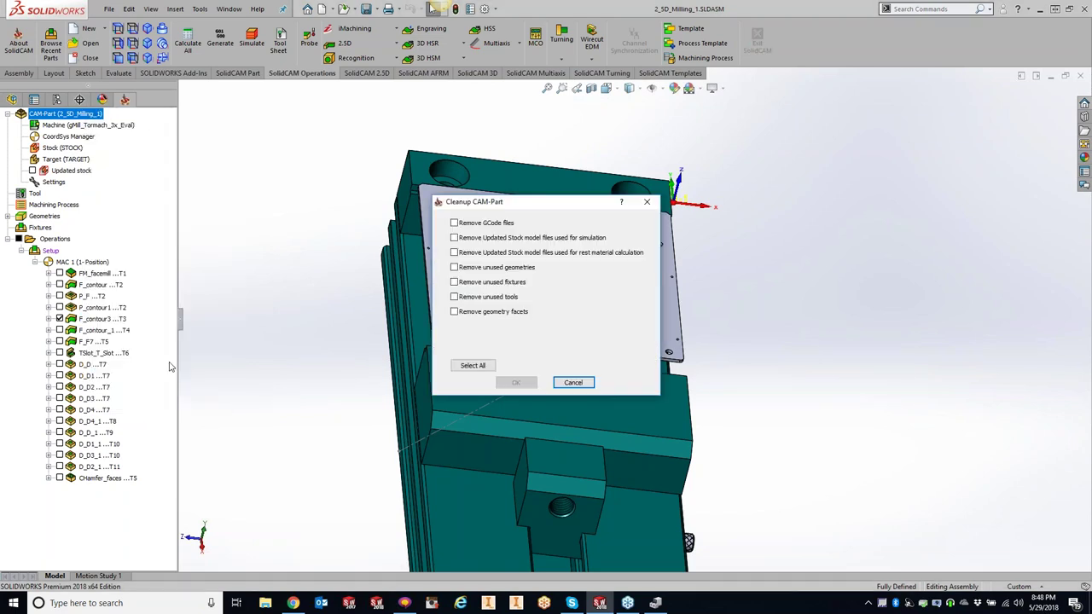
click(472, 365)
click(515, 382)
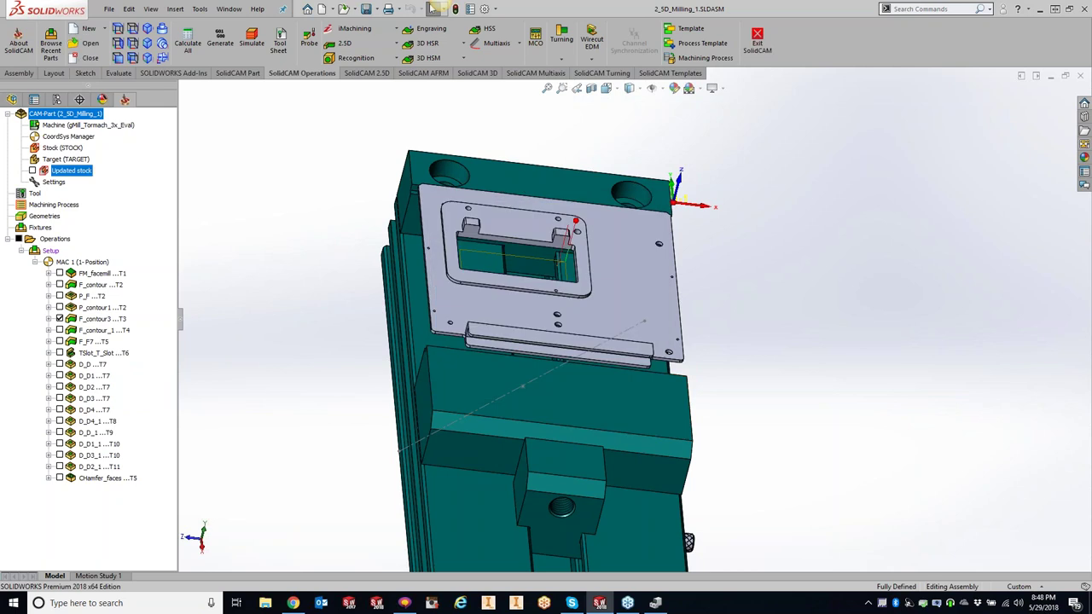
Simulate all operations of the part in SolidVerify and play the run through the whole program.
right_click(68, 240)
click(279, 154)
click(252, 43)
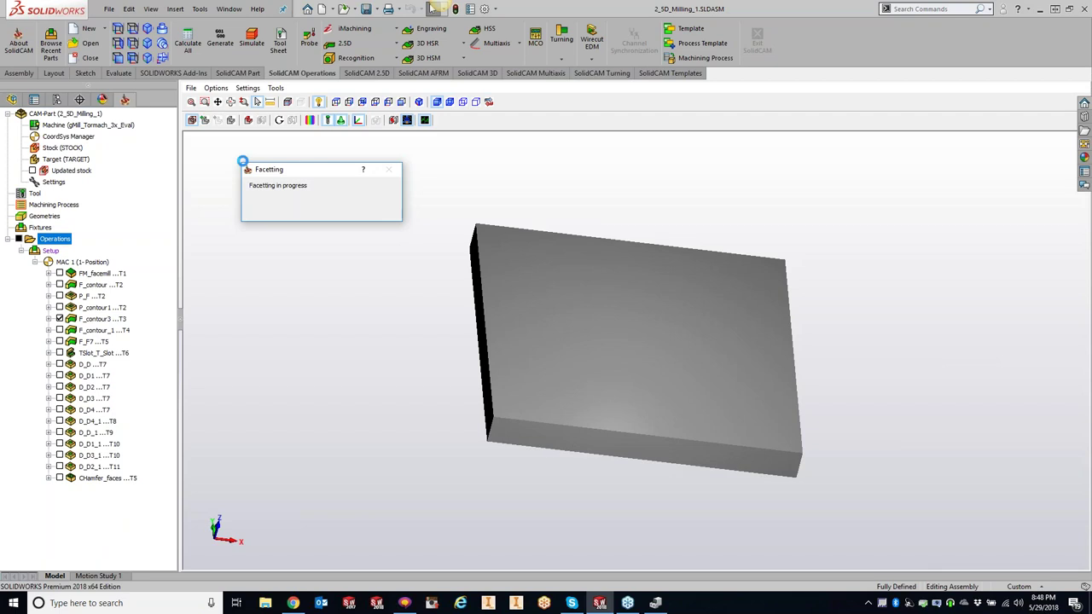
click(130, 264)
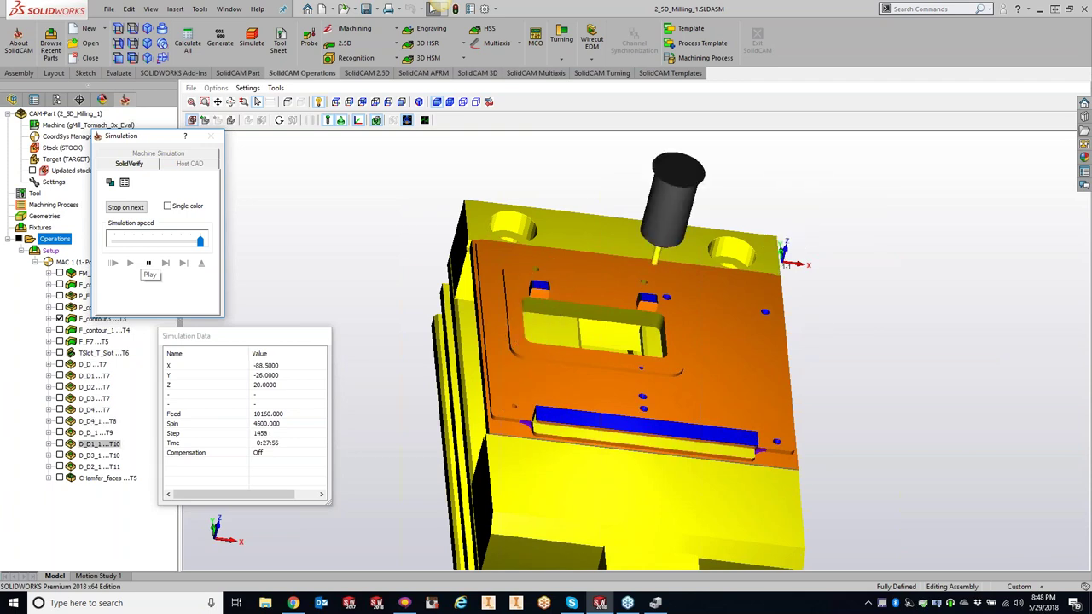
Toggle the rest material and machined stock displays on the fully machined plate.
click(247, 121)
click(248, 120)
click(247, 121)
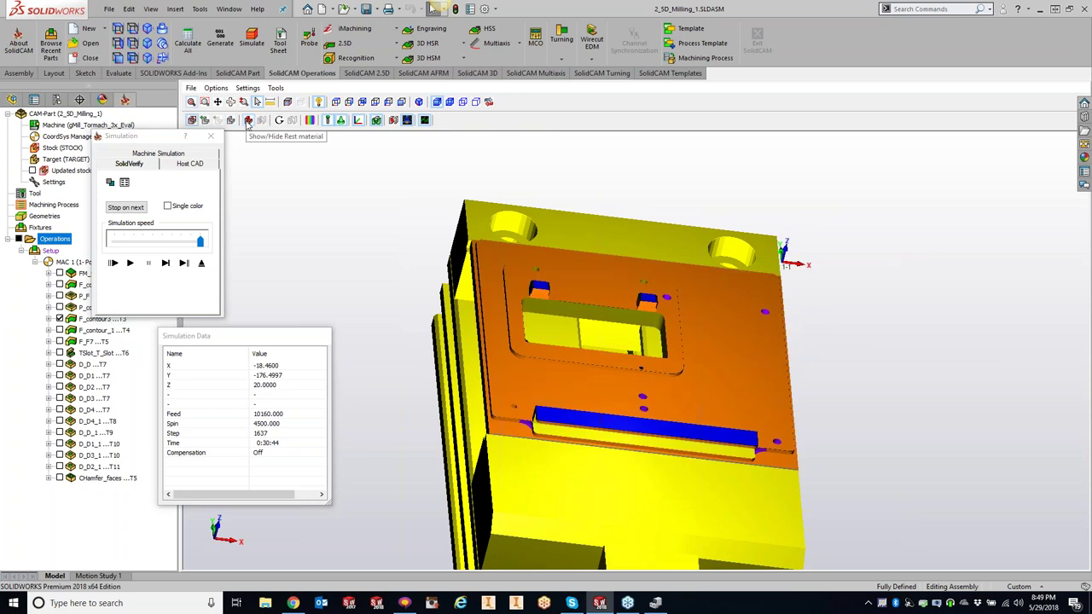
click(247, 120)
click(194, 122)
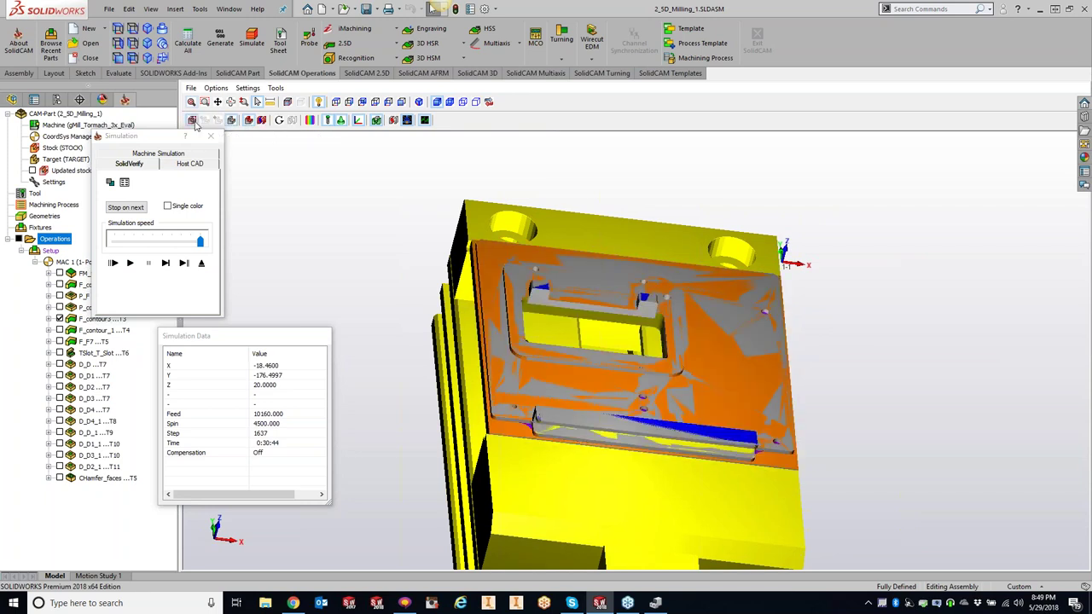
click(248, 121)
click(248, 120)
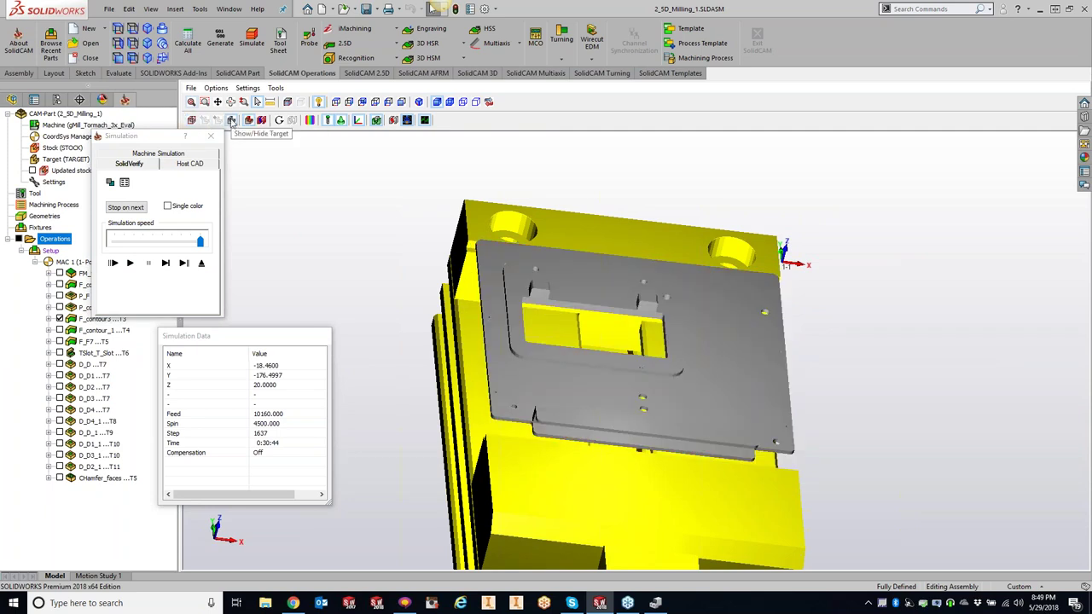
Toggle the target in the rest material view, return to the machined stock and hide the target.
click(231, 120)
click(231, 120)
click(247, 120)
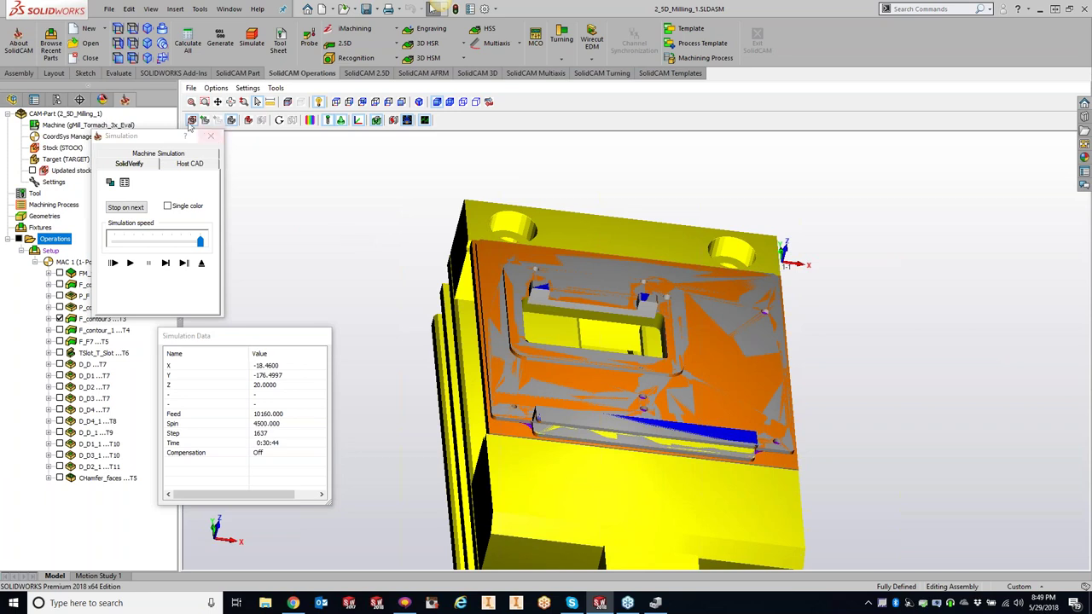
click(230, 120)
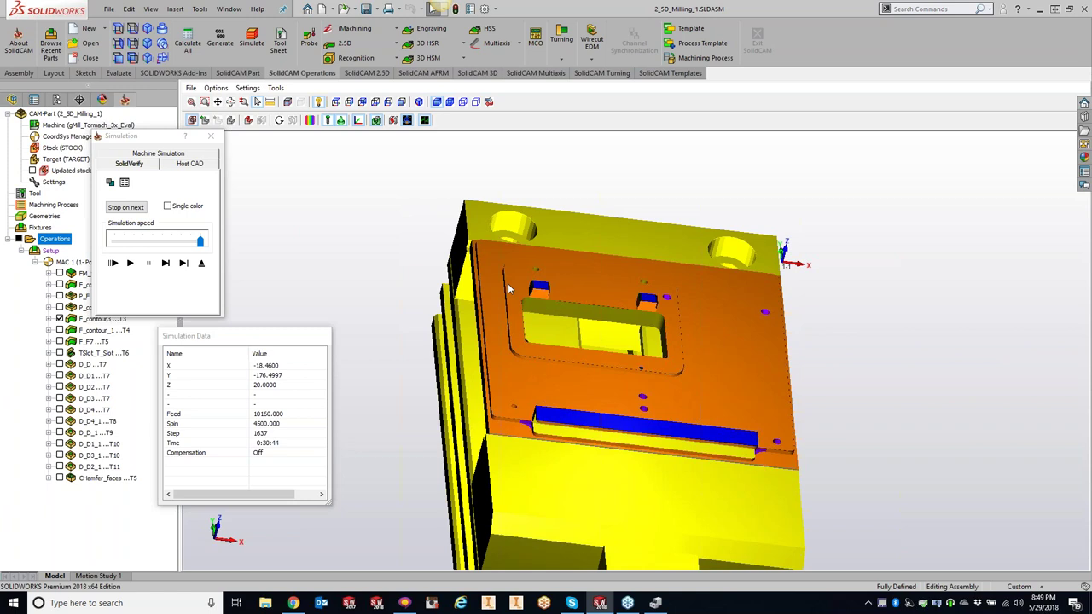
Check for leftover material by toggling the target in the rest material view, and return to the machined stock alone.
click(249, 120)
click(247, 120)
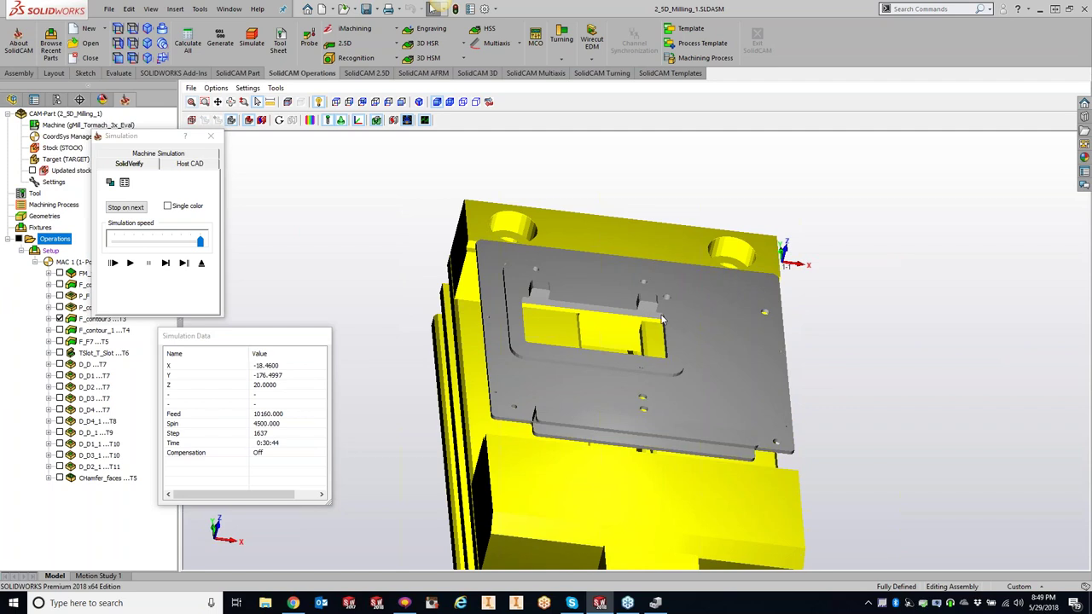
click(230, 120)
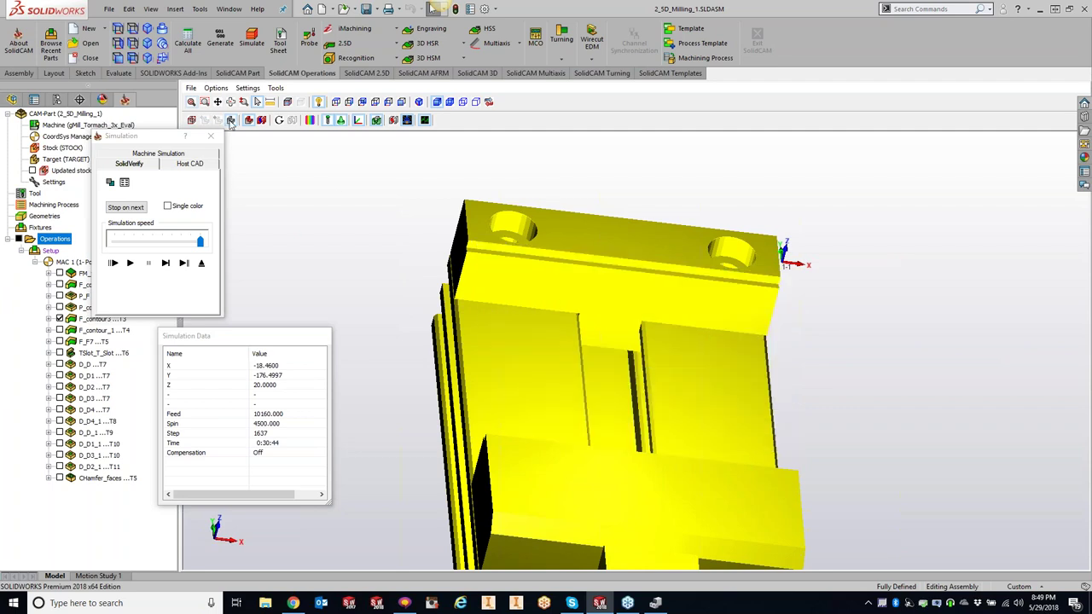
click(231, 121)
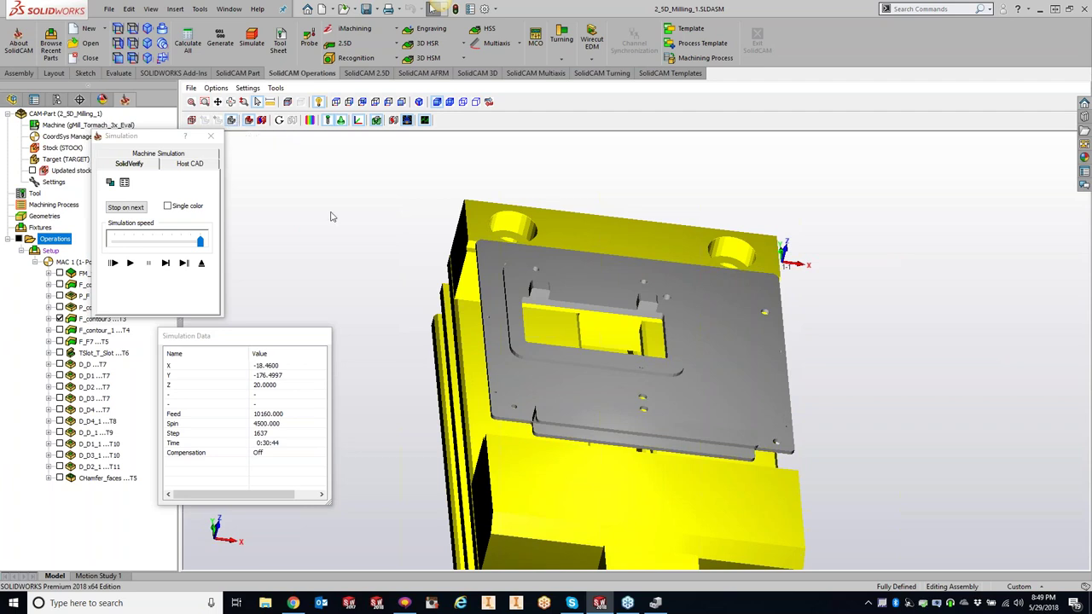
click(231, 121)
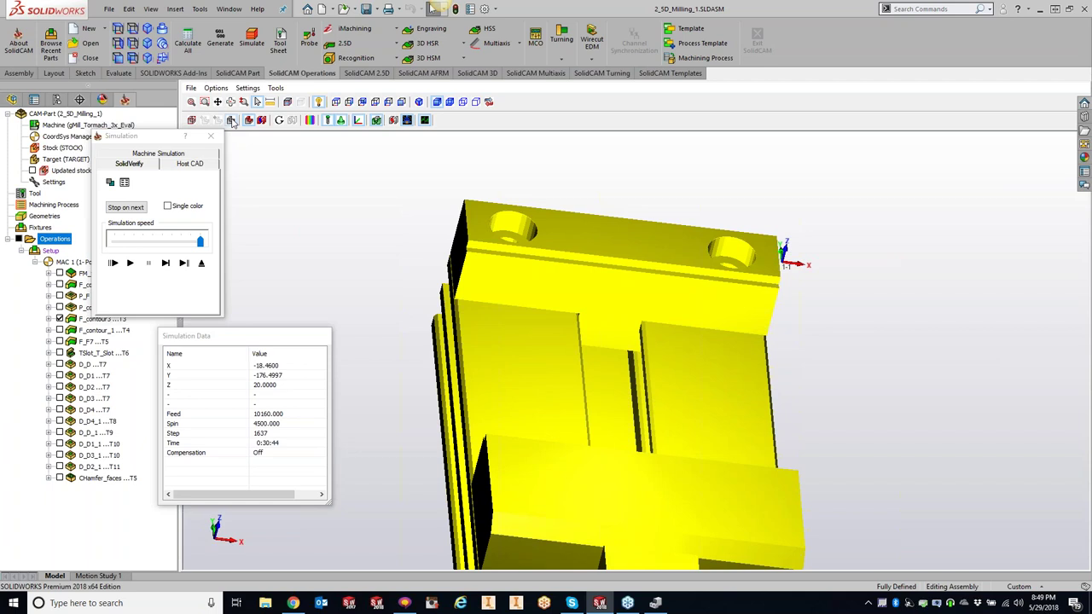
click(231, 120)
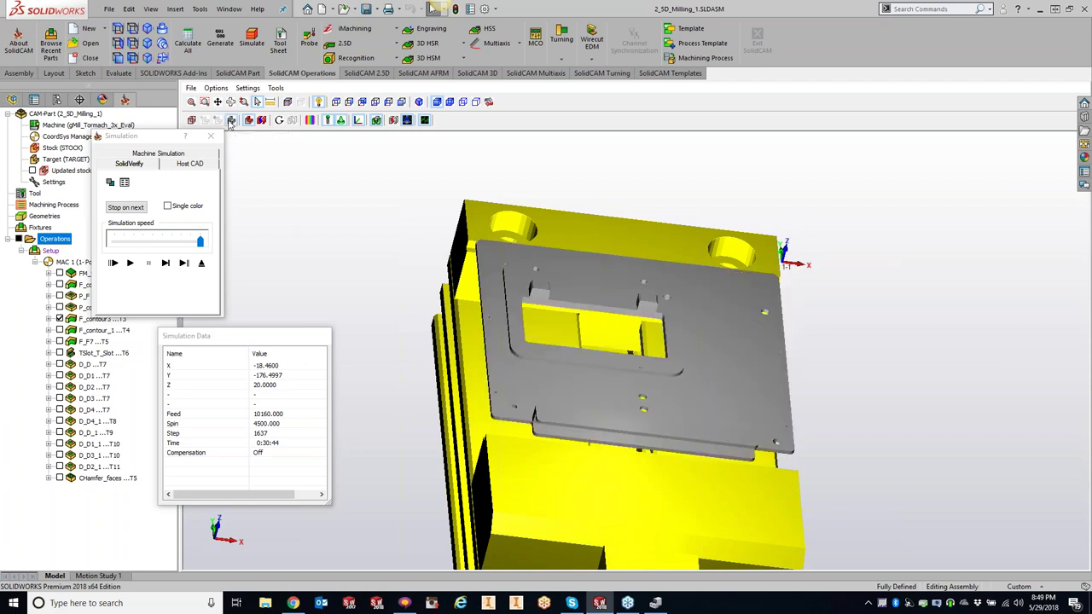
click(248, 121)
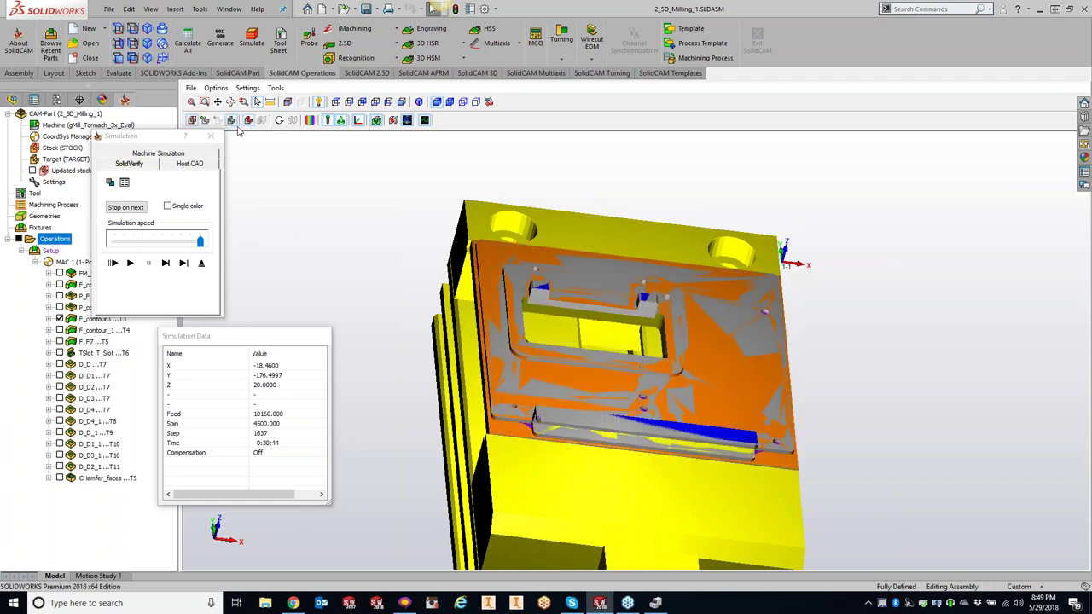
click(231, 121)
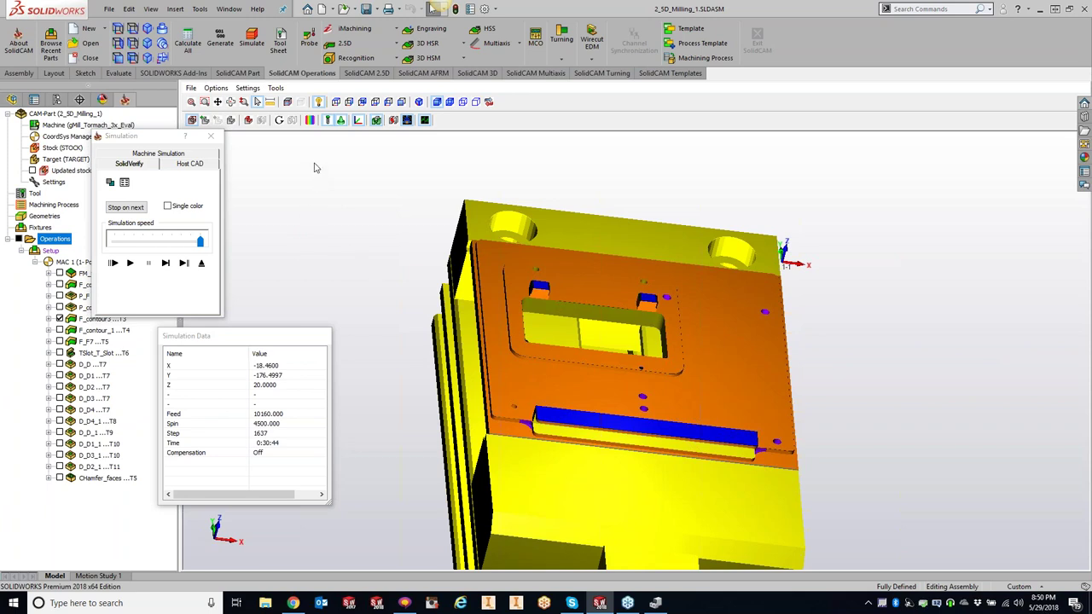
Turn the Single color option of the simulation on and back off.
click(168, 209)
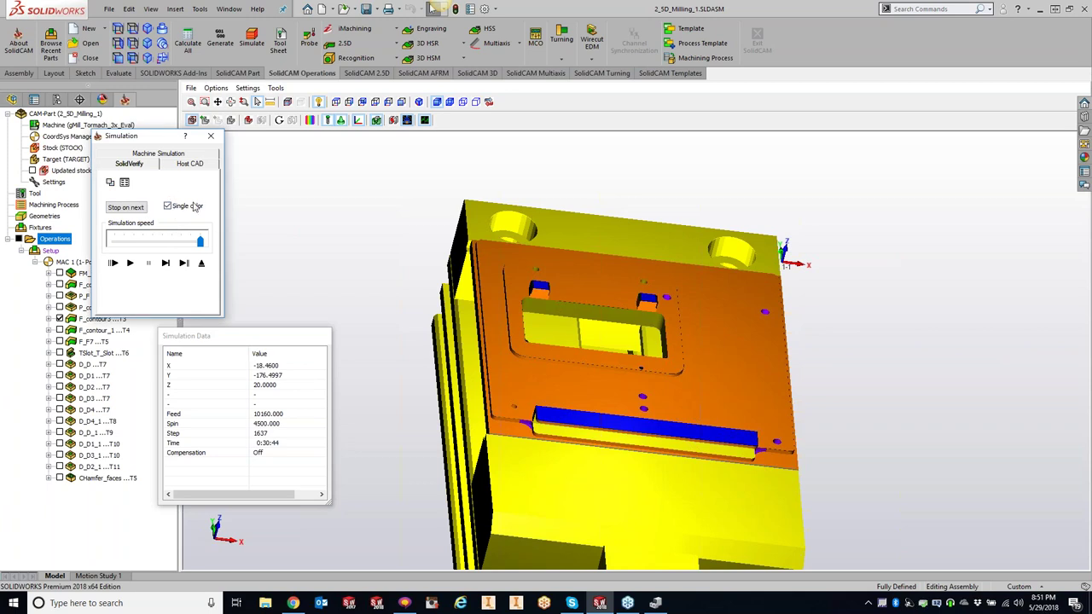
click(168, 207)
Narrow the Simulation Data window and its Name column so that the names and values fit compactly.
drag(331, 506, 238, 492)
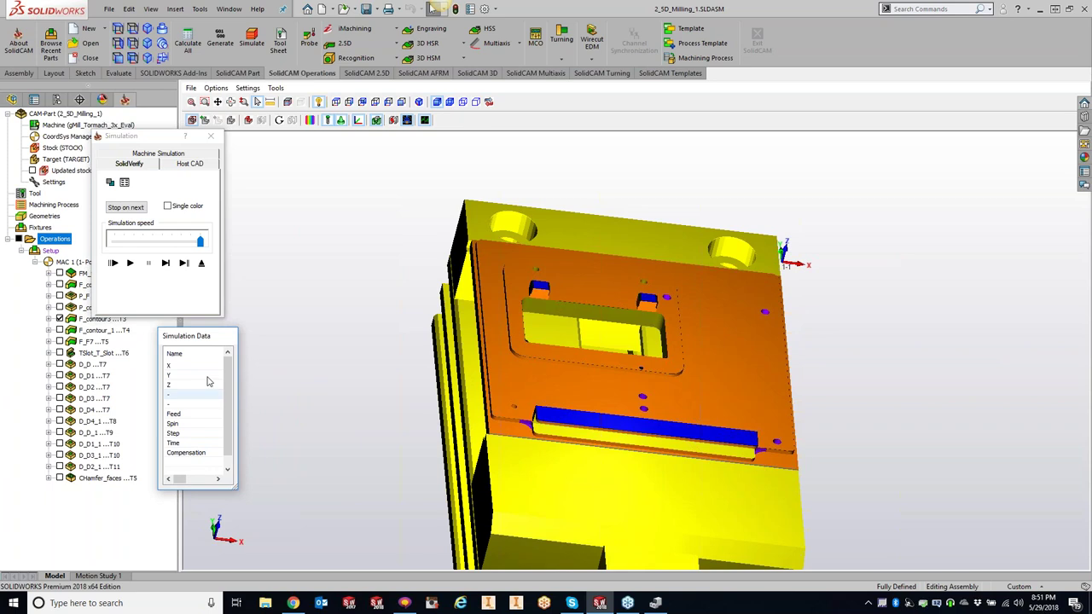
click(130, 262)
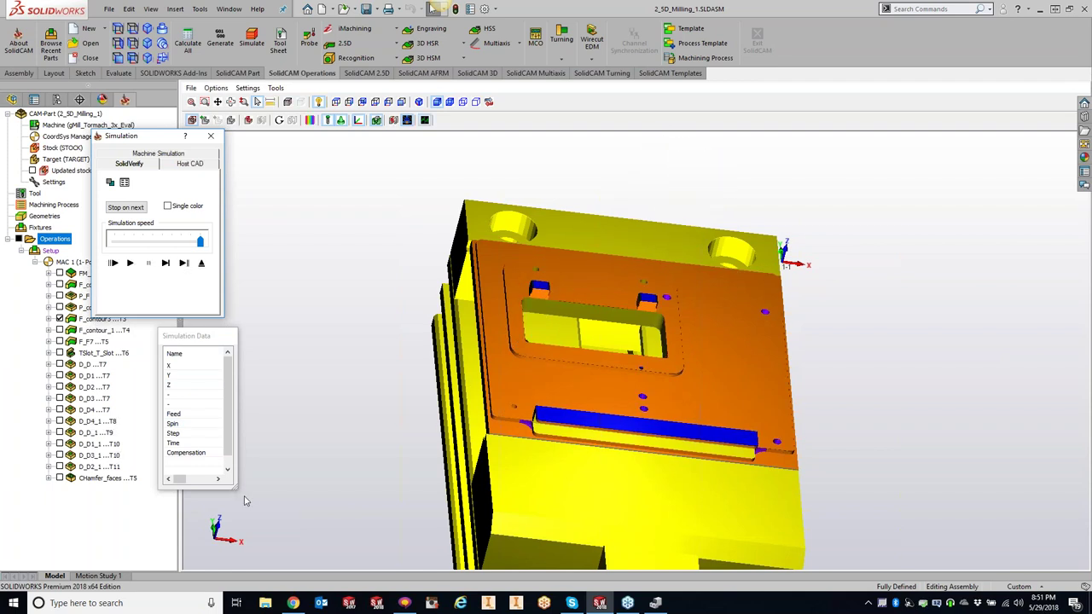
click(238, 492)
drag(238, 492, 324, 496)
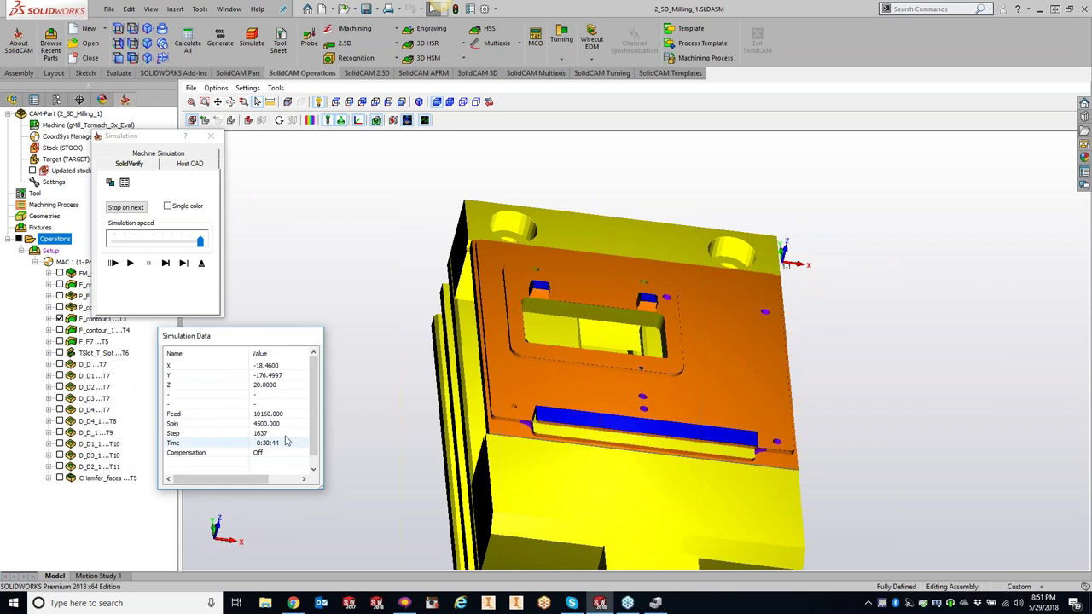
drag(248, 353, 208, 353)
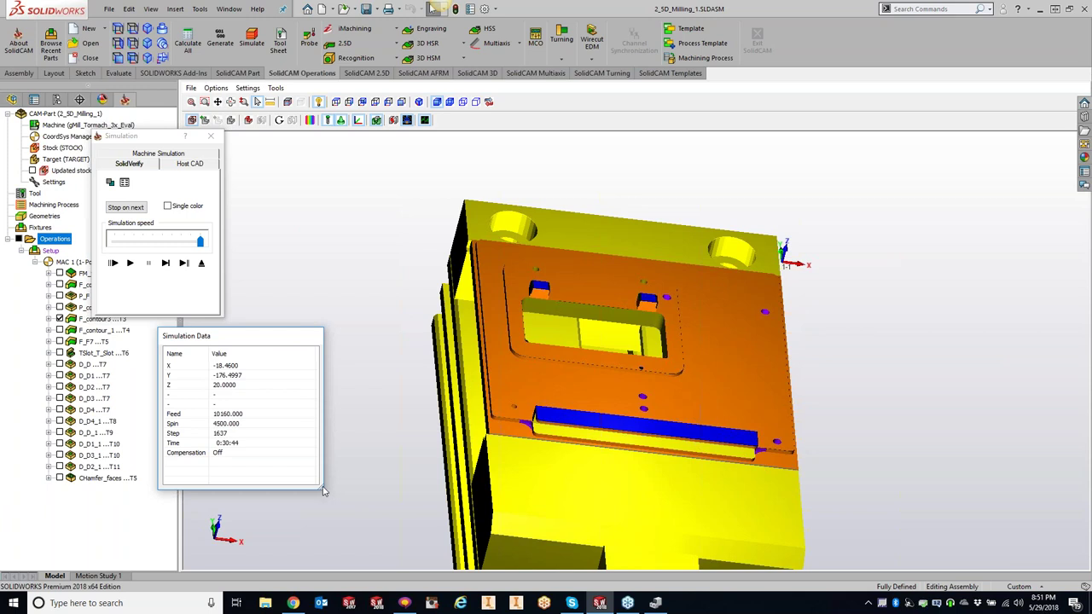
drag(324, 492, 270, 488)
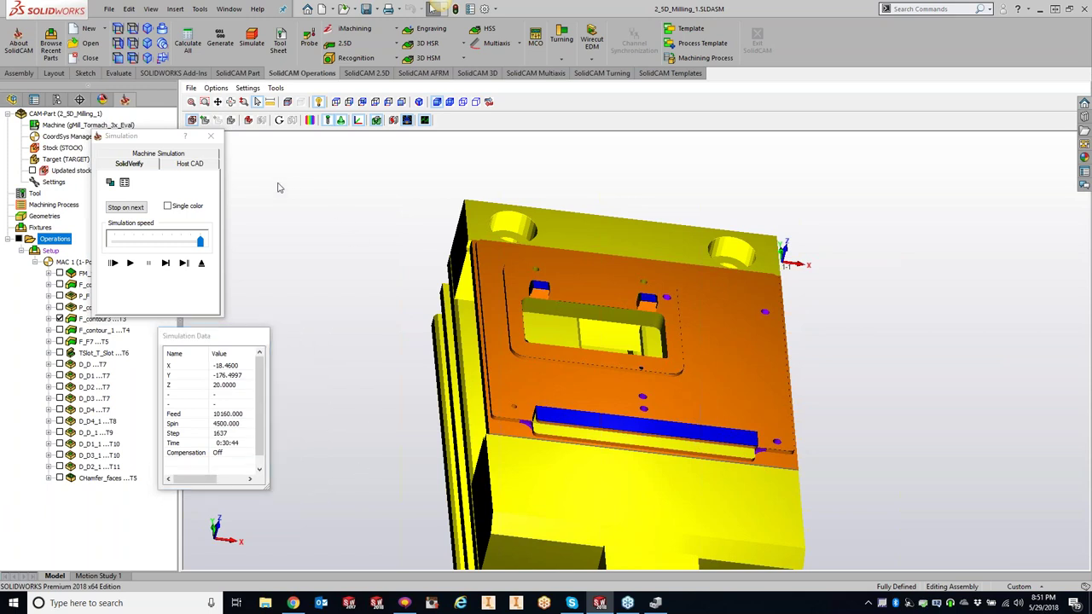
Review the simulation colors assigned to rapid moves, link feeds and each tool, and accept them unchanged.
click(205, 256)
click(109, 188)
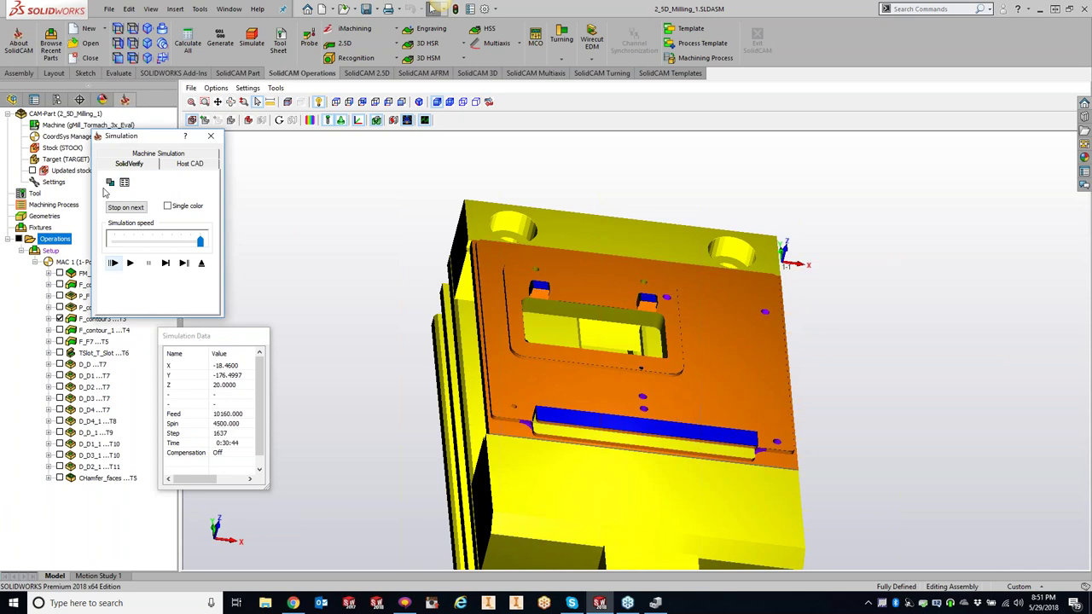
click(110, 184)
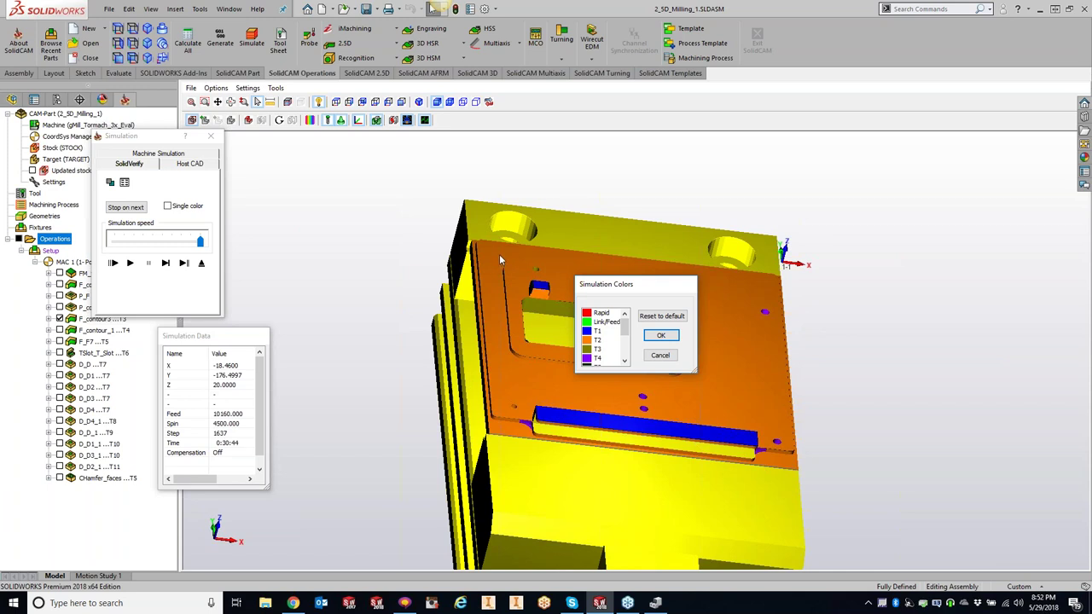
click(666, 335)
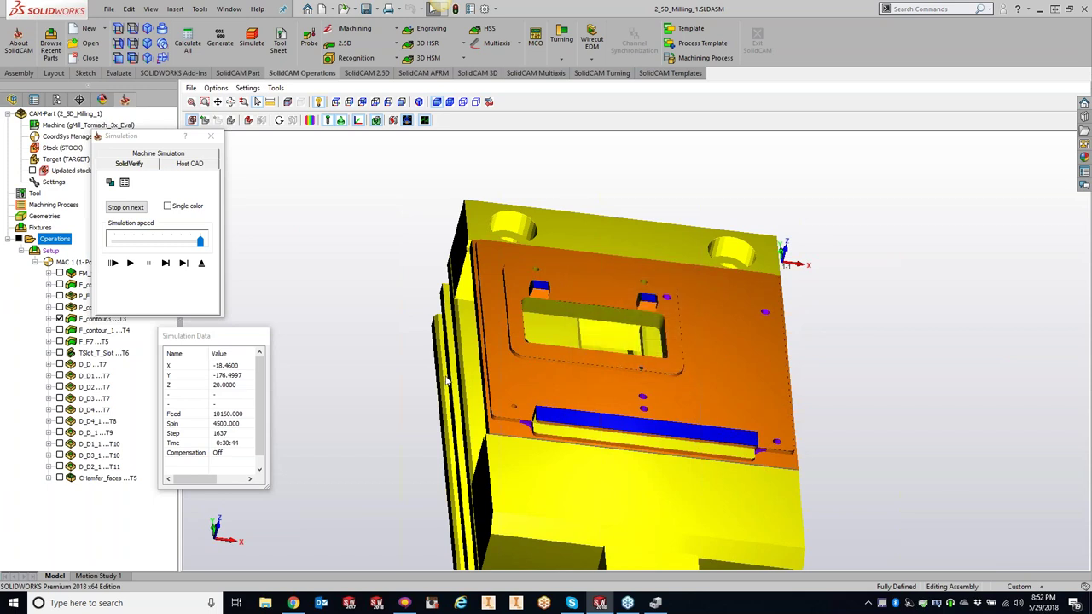
Close the simulation and change the color of tool 2 in the part tool table to light pink.
click(211, 136)
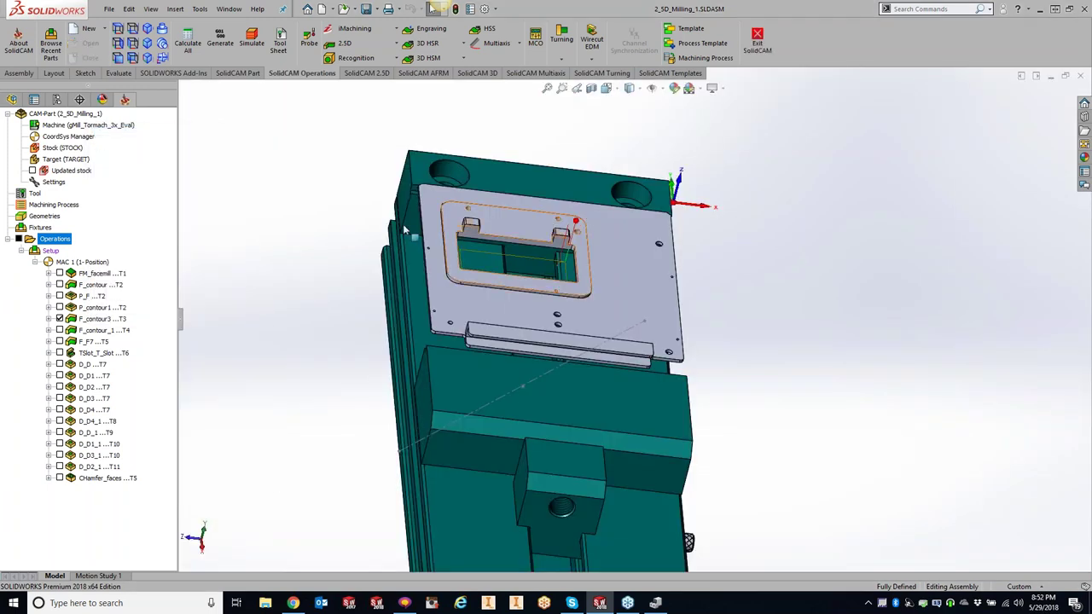
click(36, 194)
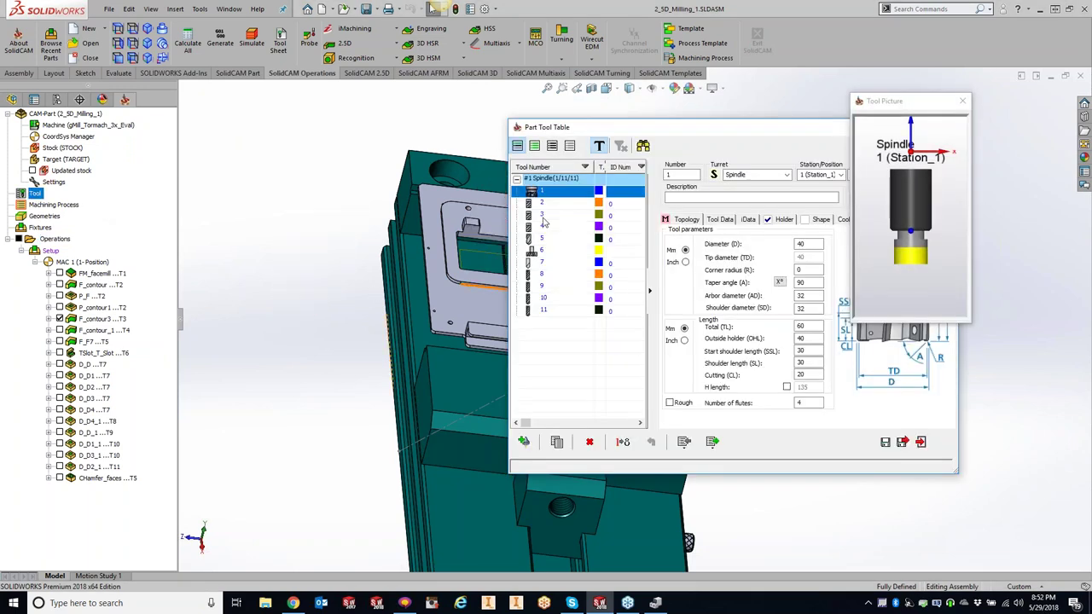
key(Down)
drag(719, 131, 458, 116)
click(594, 182)
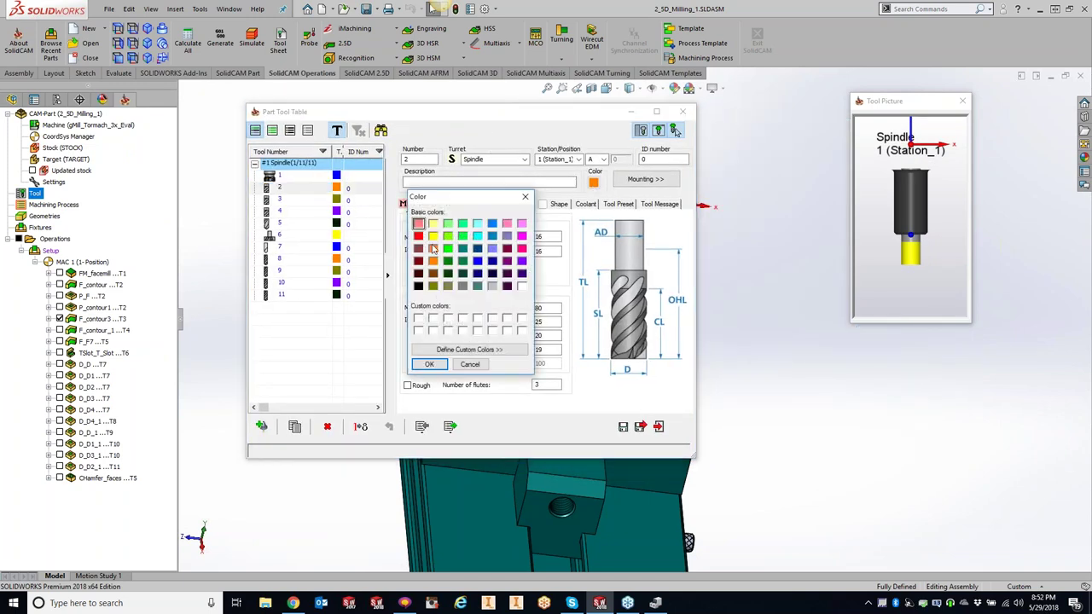
click(521, 224)
click(429, 365)
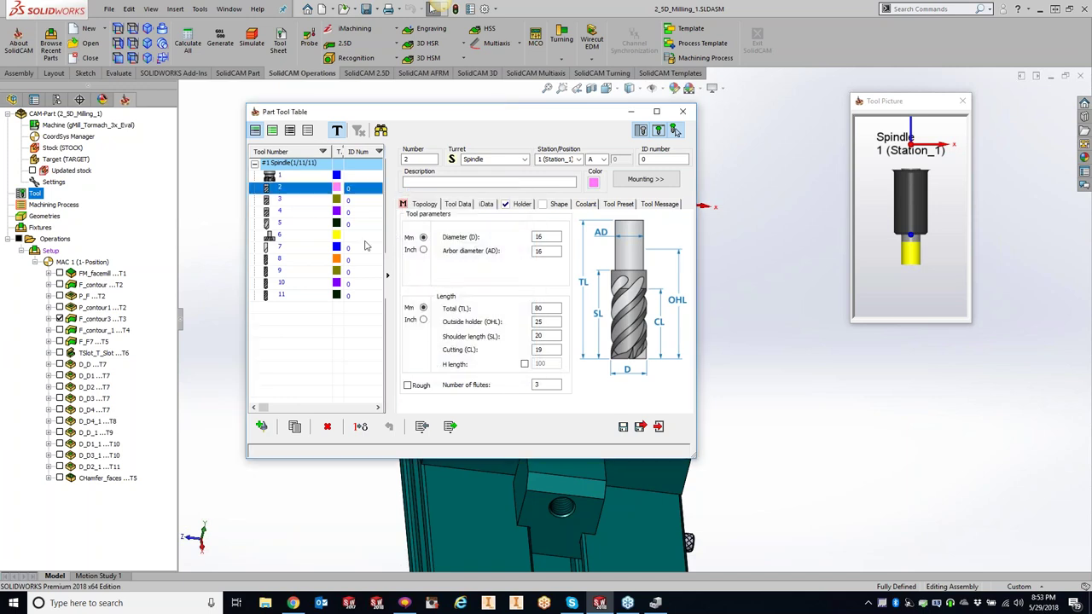
Change the color of tool 8 to deep pink, and save and exit the part tool table.
click(341, 261)
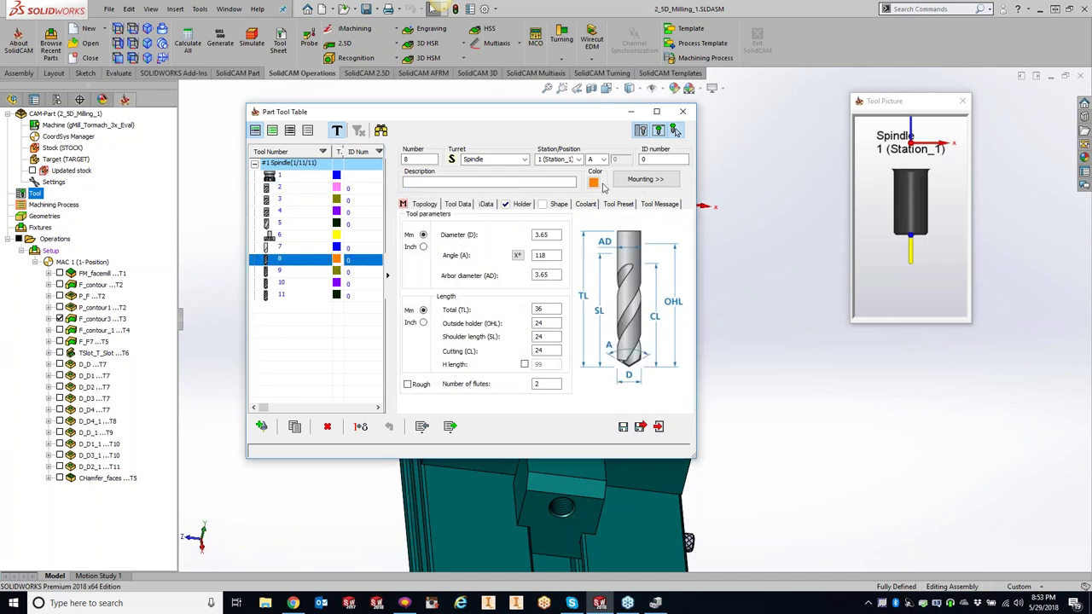
click(594, 183)
click(521, 248)
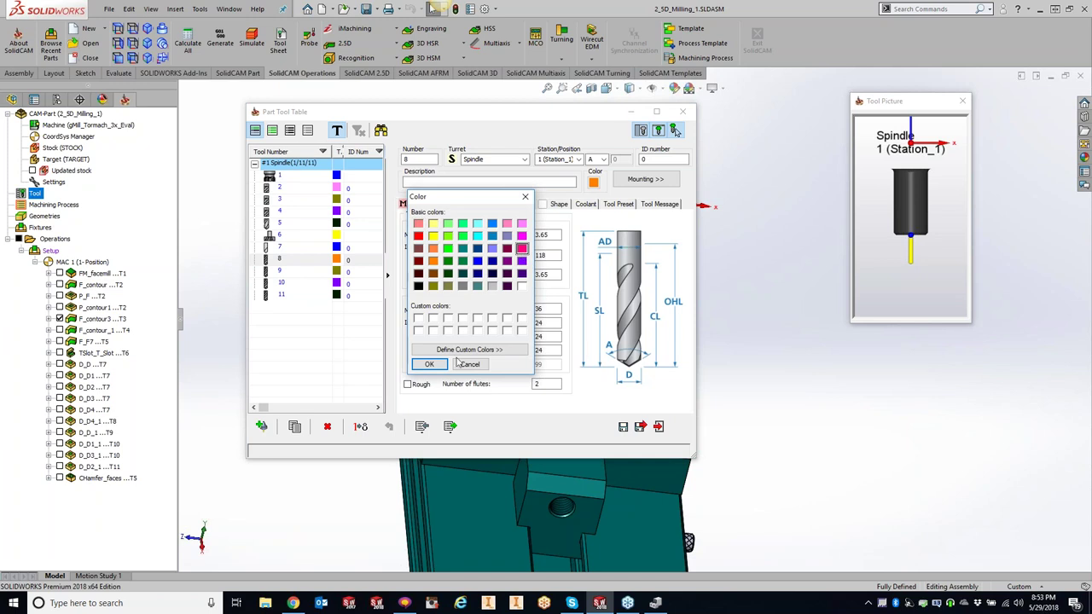
click(429, 364)
click(640, 427)
Simulate the operations with the new tool colors, and step through them one operation at a time from FM_facemill through P_contour1.
click(252, 41)
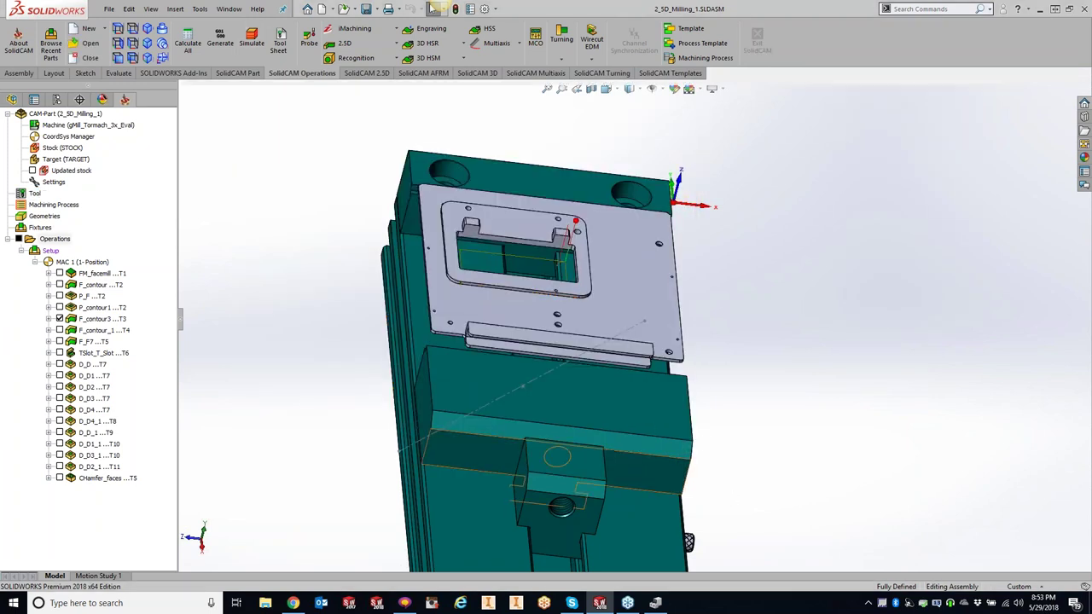
click(131, 264)
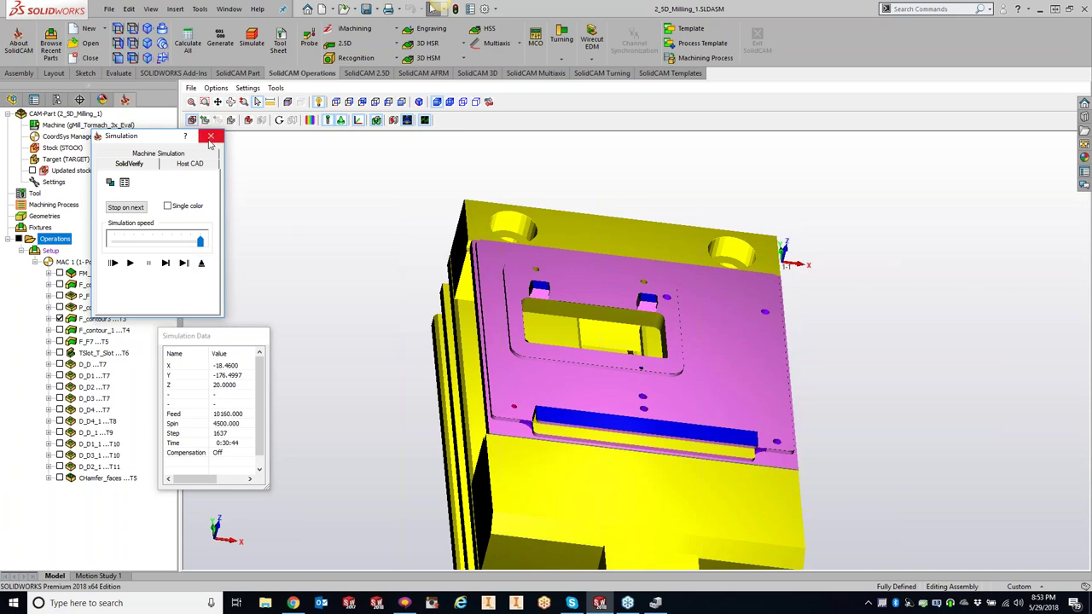
click(182, 264)
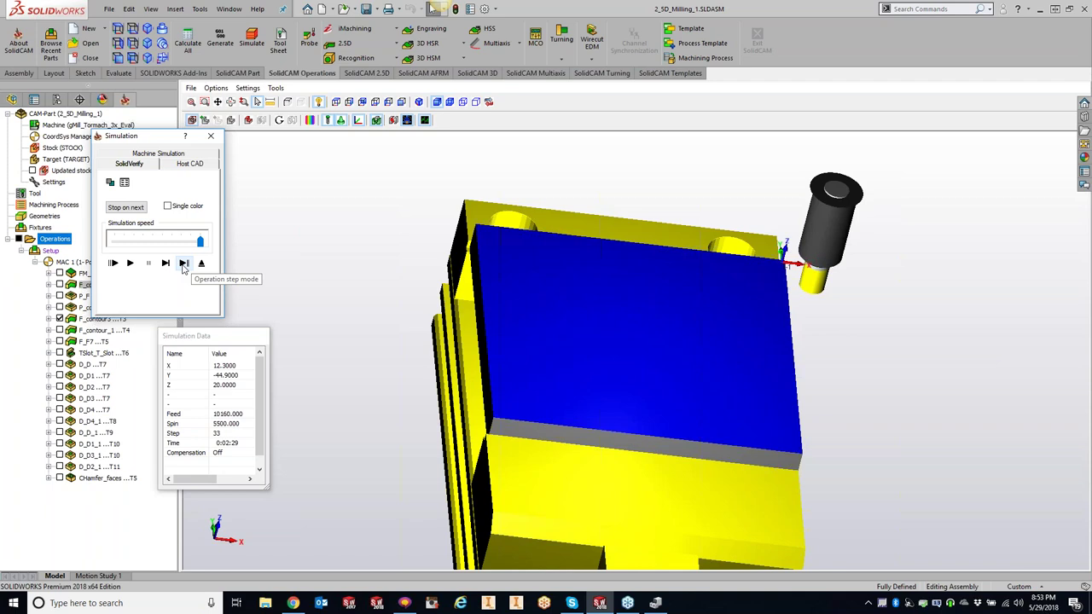
drag(159, 136, 238, 124)
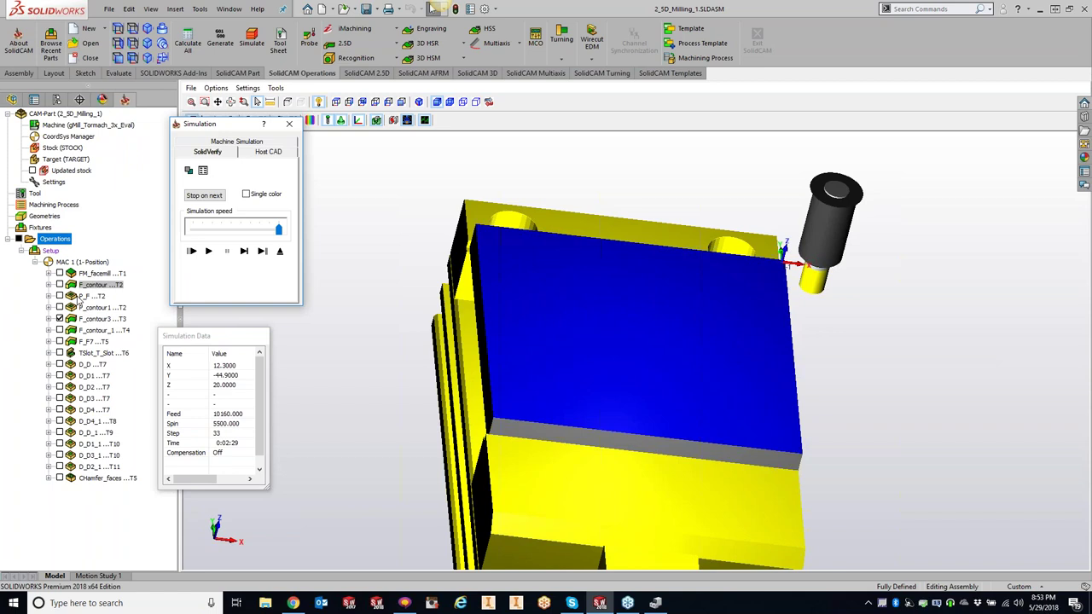
click(262, 251)
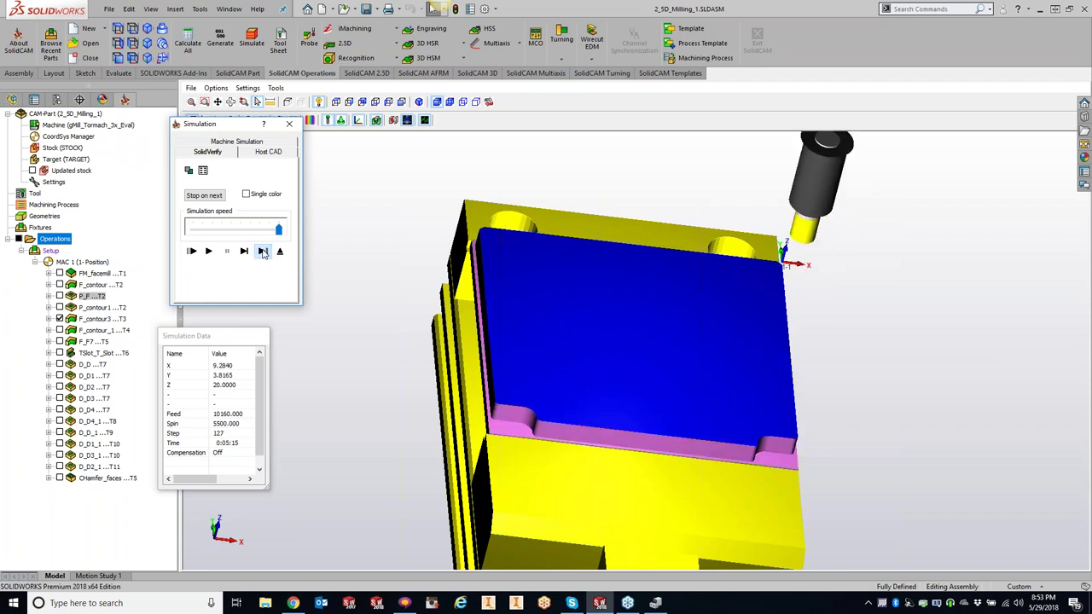
click(262, 250)
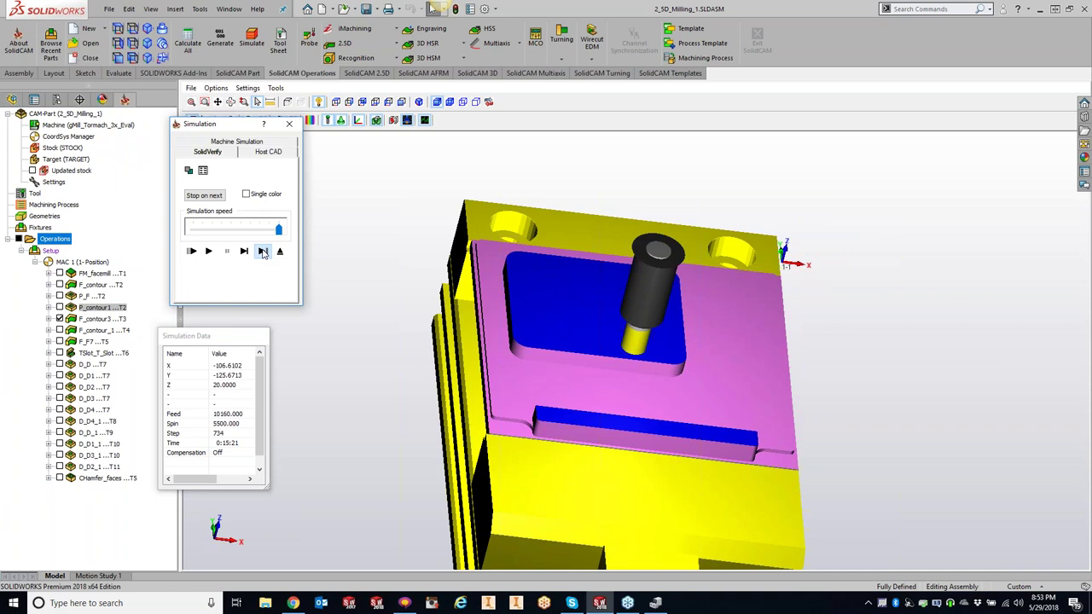
click(261, 251)
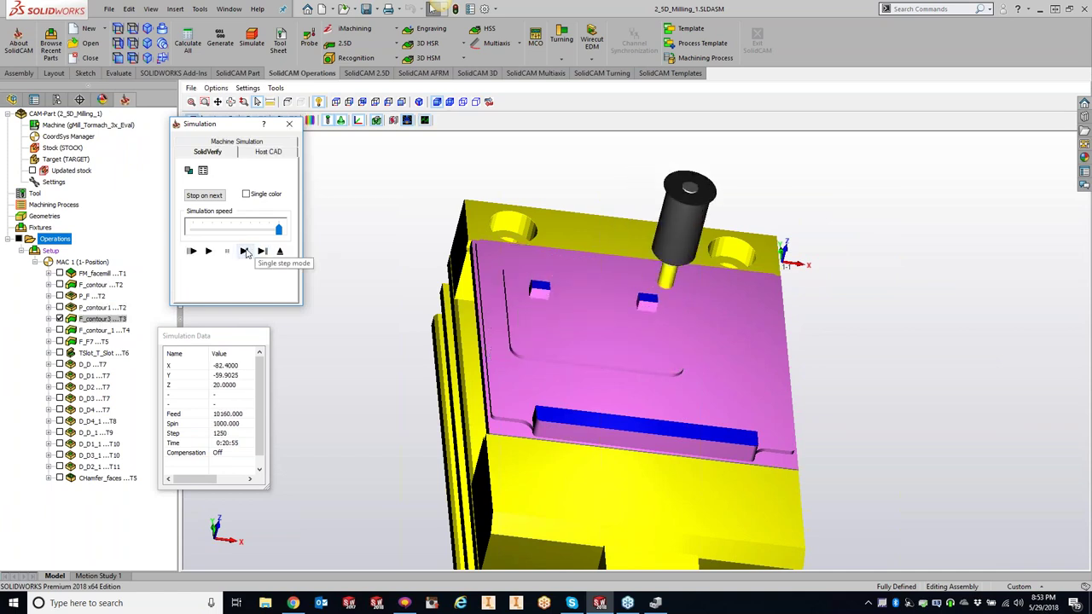
Advance the simulation in single steps from F_contour3 to the D_D drilling operation, and close the simulation.
click(243, 250)
click(244, 250)
click(244, 251)
click(244, 251)
click(244, 252)
click(244, 252)
click(244, 251)
click(244, 250)
click(244, 251)
click(244, 251)
click(244, 251)
click(245, 252)
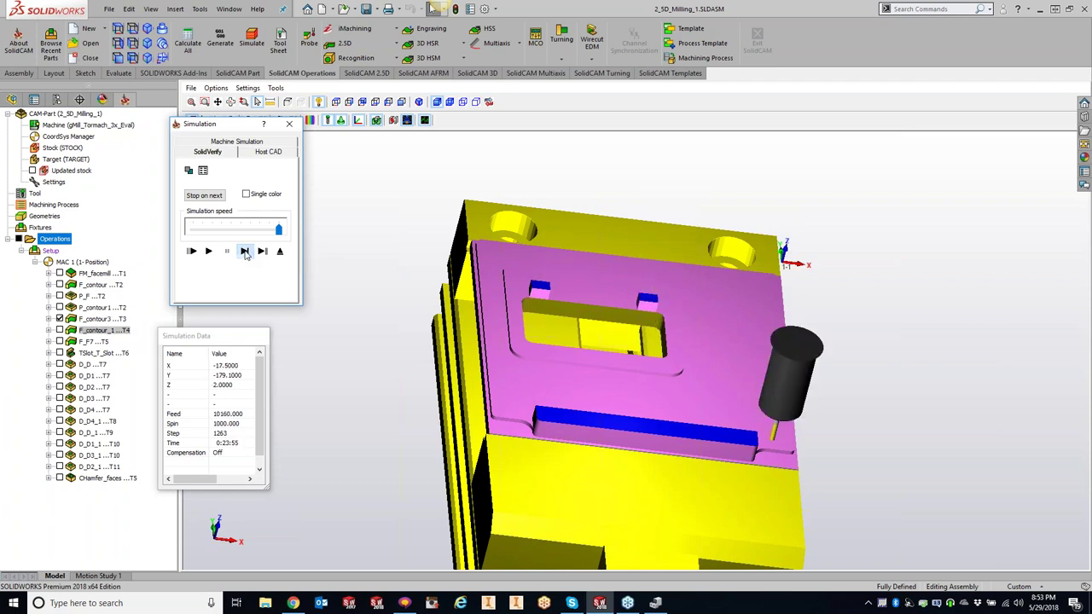
click(245, 253)
click(245, 252)
click(245, 252)
click(245, 252)
click(245, 253)
click(245, 252)
click(245, 253)
click(245, 253)
click(245, 252)
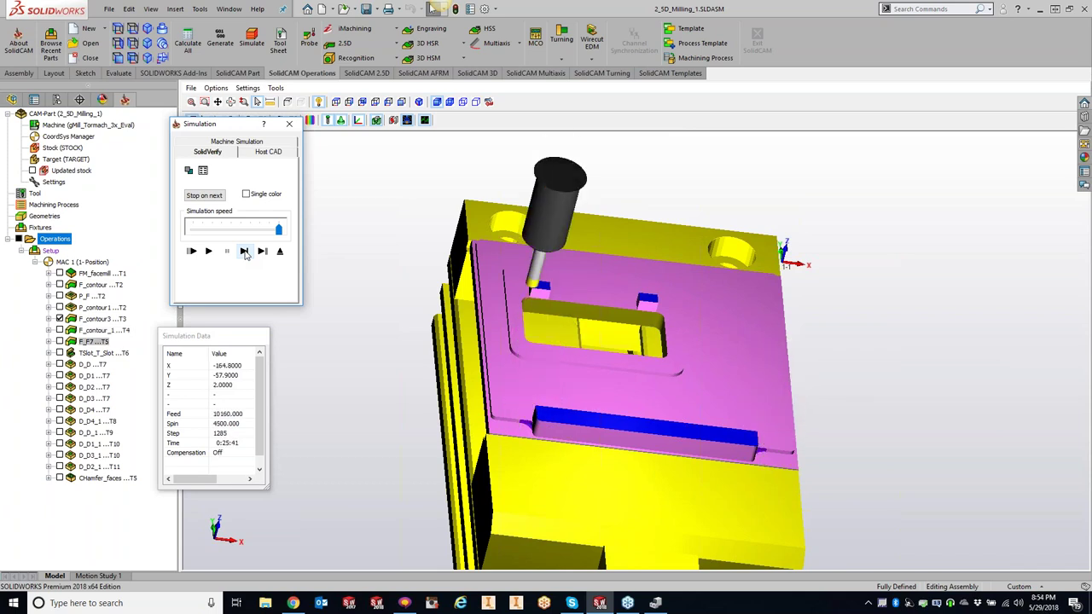
click(245, 252)
click(244, 253)
click(245, 253)
click(245, 253)
click(244, 252)
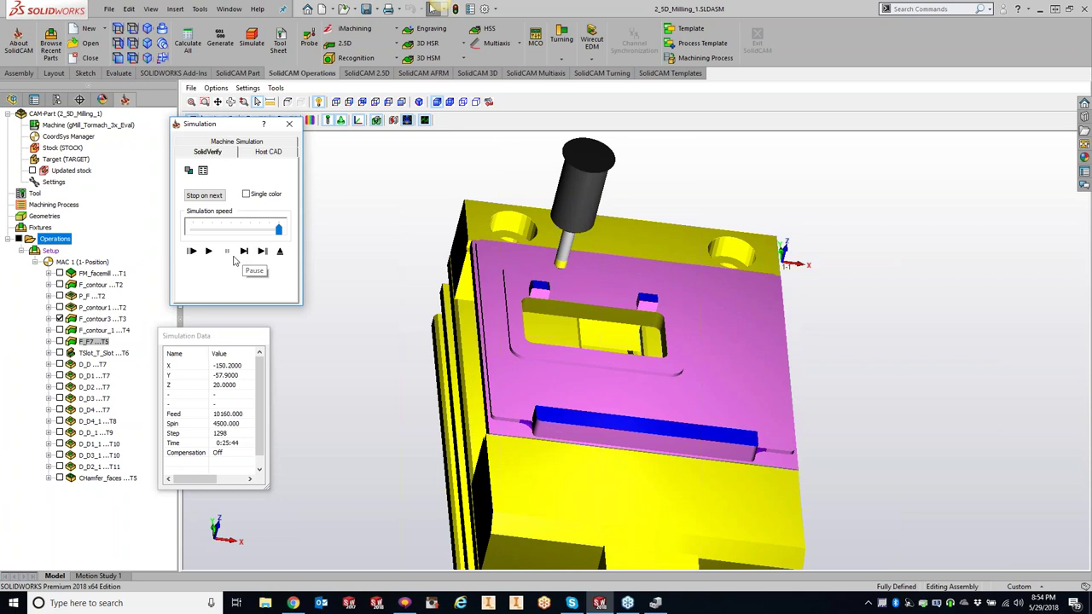
click(244, 252)
click(244, 251)
click(243, 252)
click(243, 252)
click(243, 252)
click(243, 252)
click(243, 251)
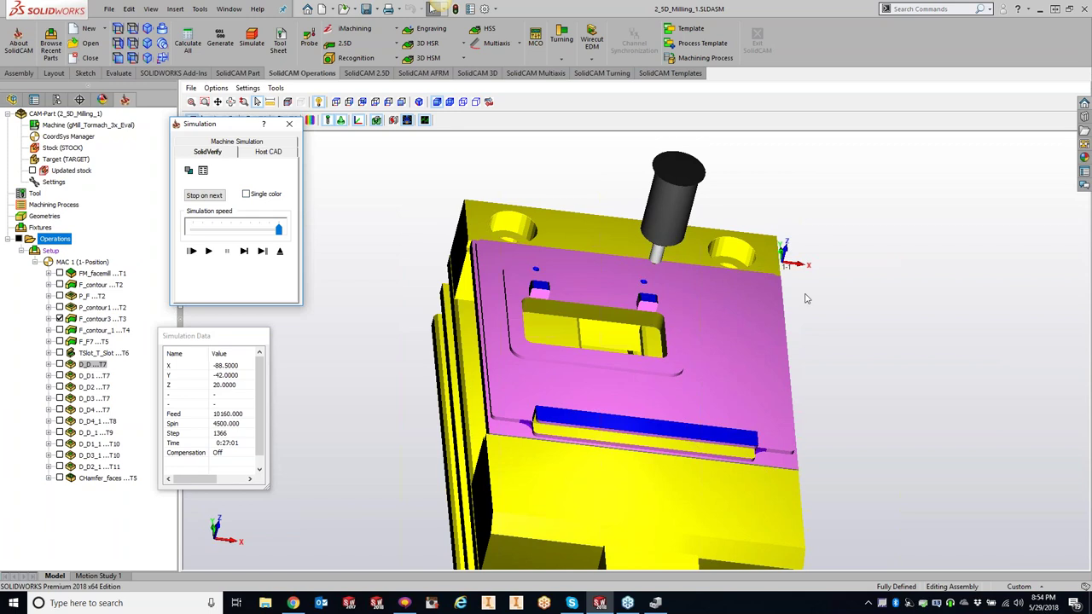
drag(216, 124, 194, 148)
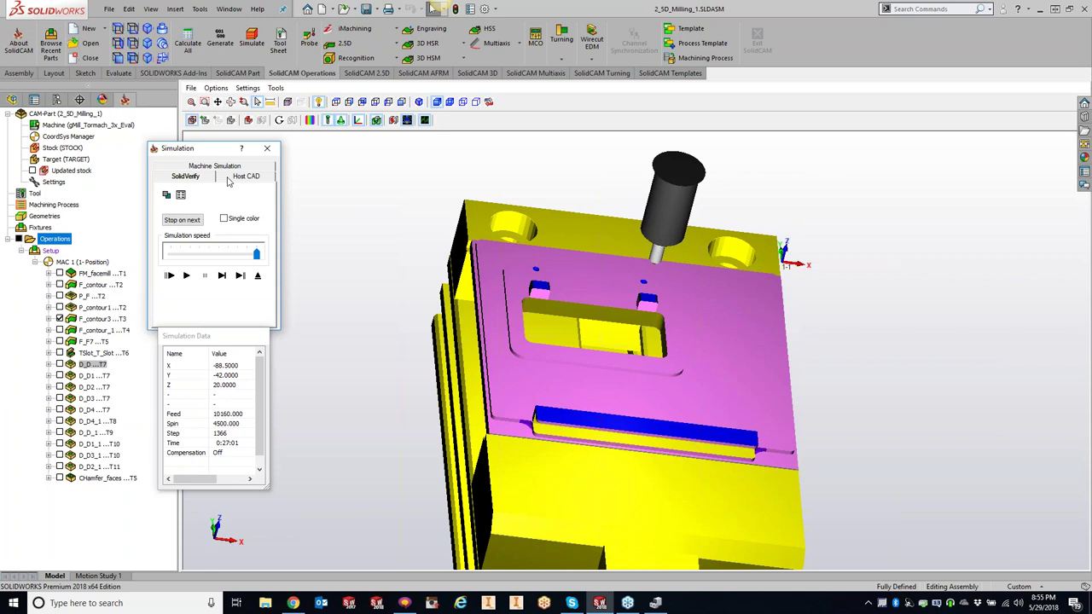
click(267, 150)
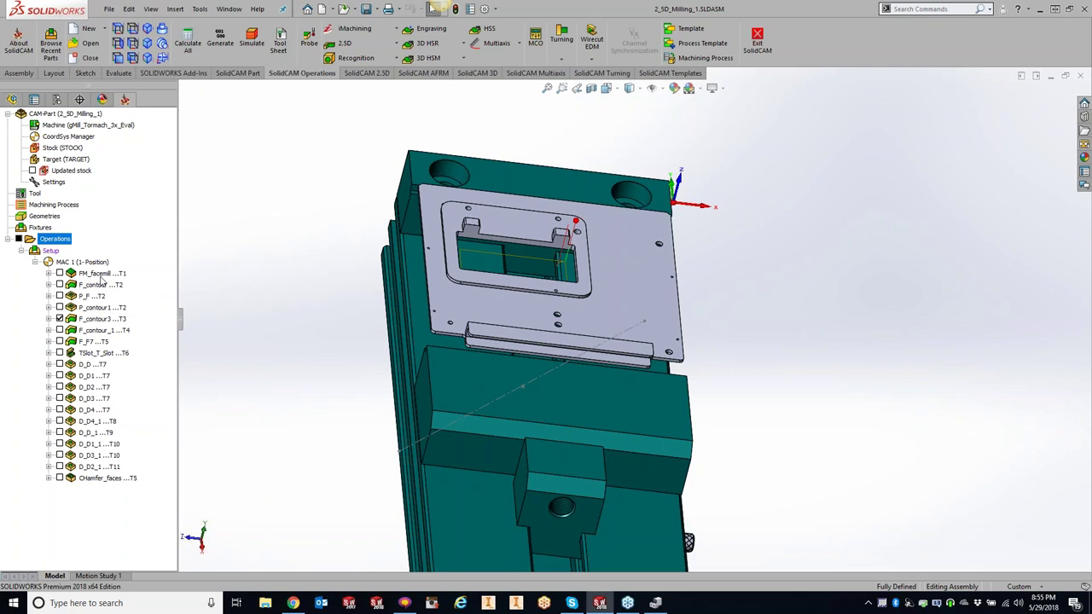
Open the FM_facemill operation, review its miscellaneous and extra parameters, and close it without changes.
click(101, 275)
double_click(102, 275)
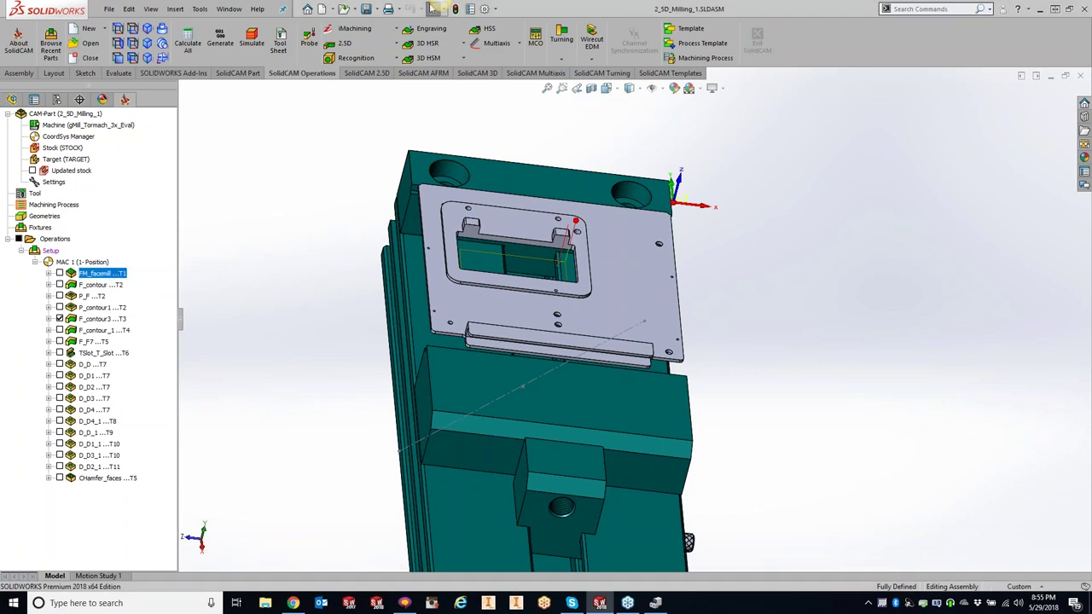
click(239, 210)
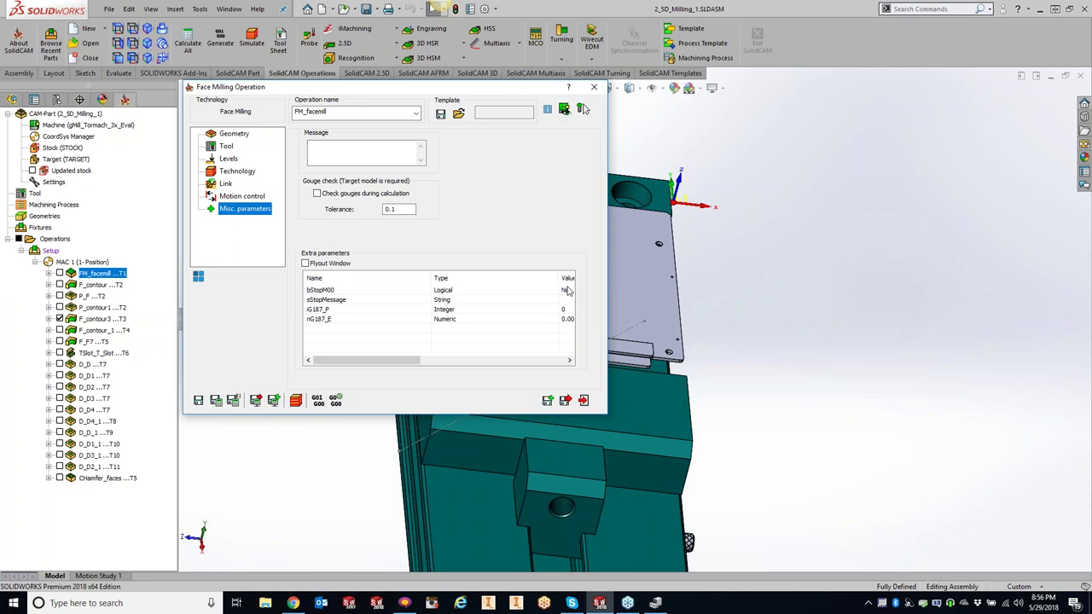
click(600, 89)
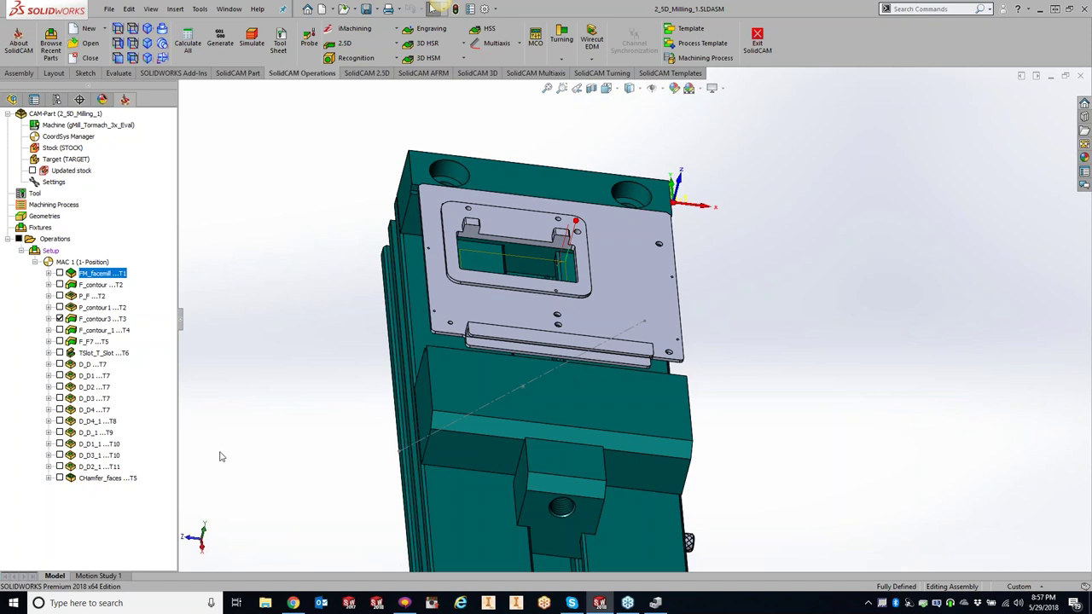
Open and close the simulation, and fit the whole assembly in the view.
click(255, 38)
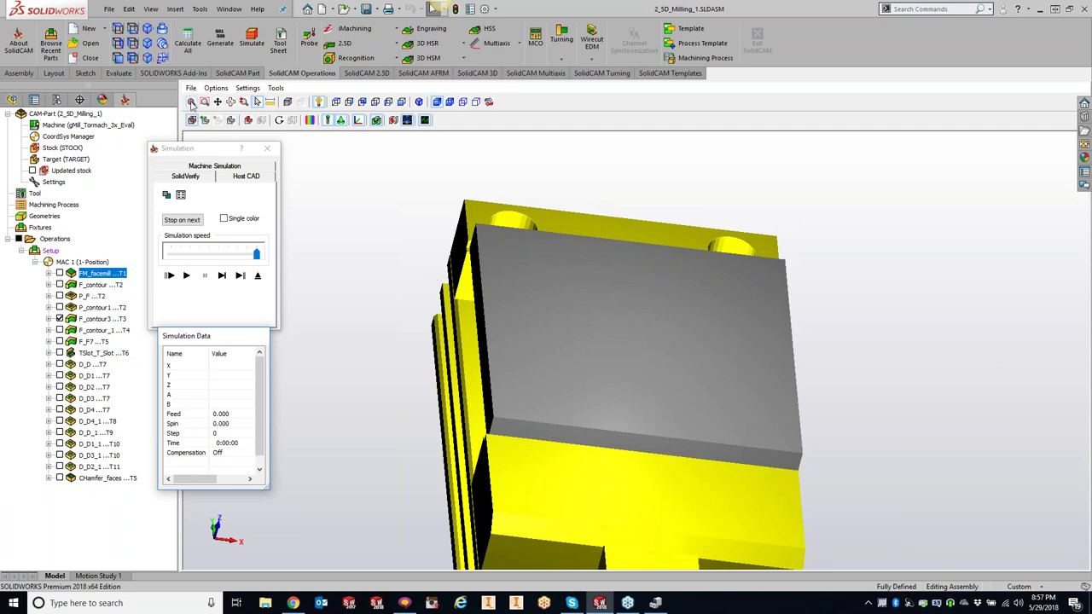
click(272, 150)
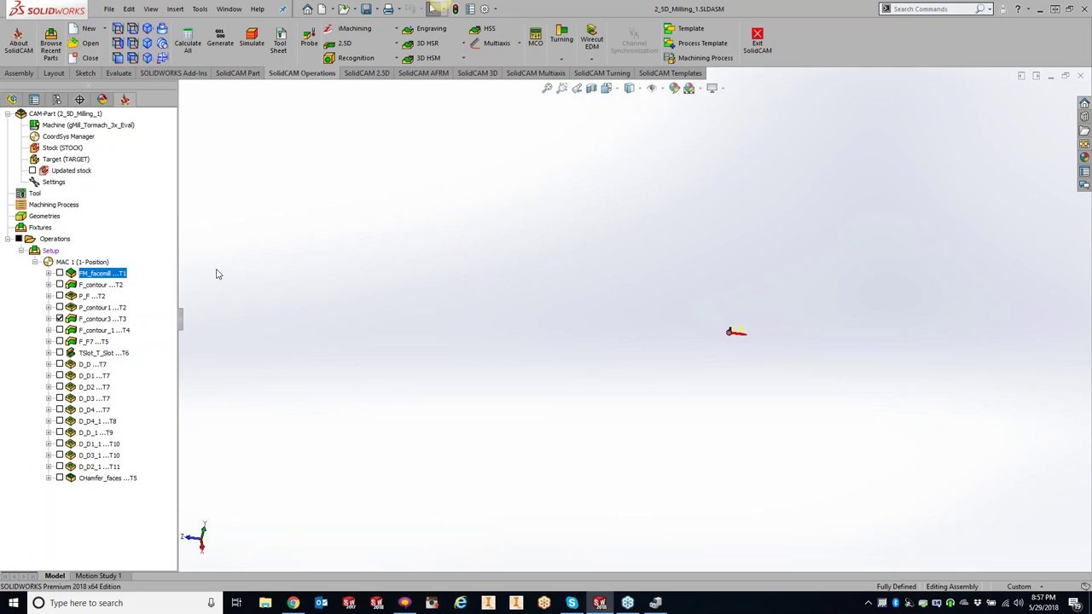
middle_drag(319, 251, 422, 313)
click(546, 88)
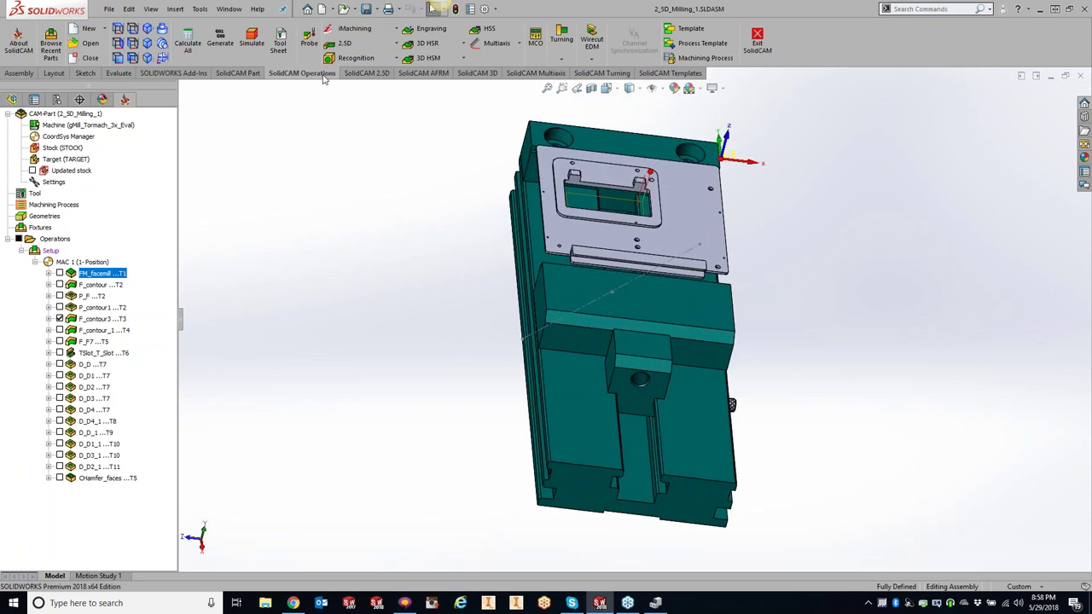
Reopen the simulation, review the rendering modes in its General Settings, and keep Hardware OpenGL selected.
click(252, 47)
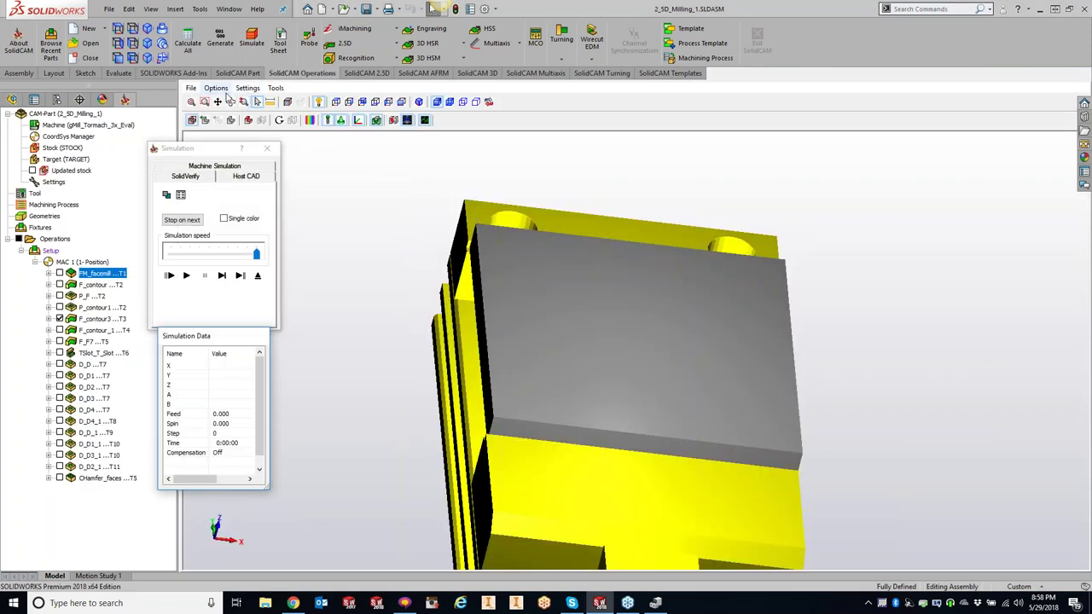
click(218, 91)
mouse_move(247, 88)
click(255, 114)
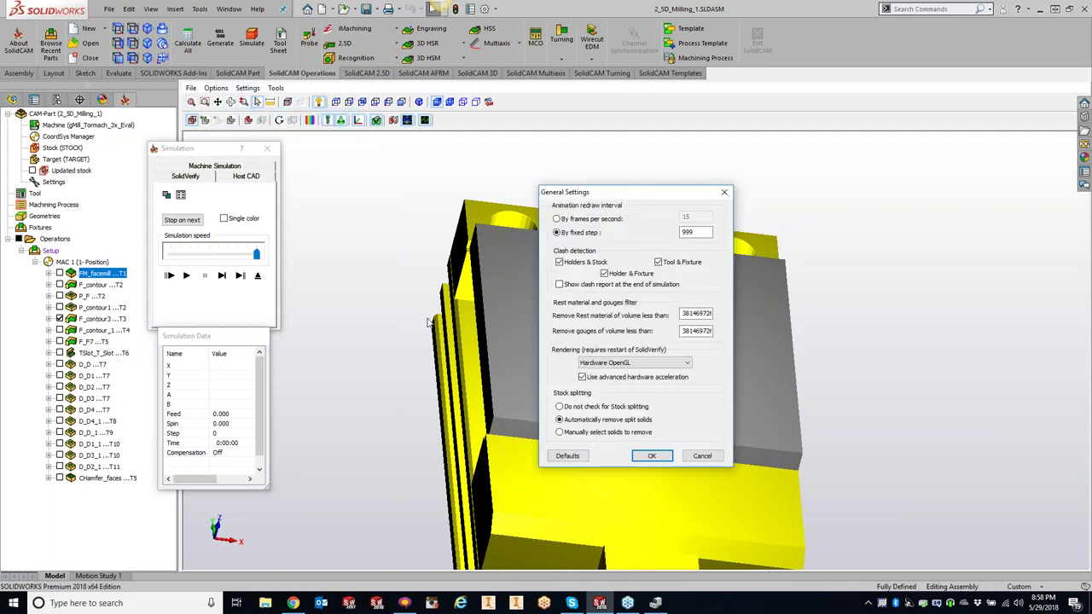
click(612, 365)
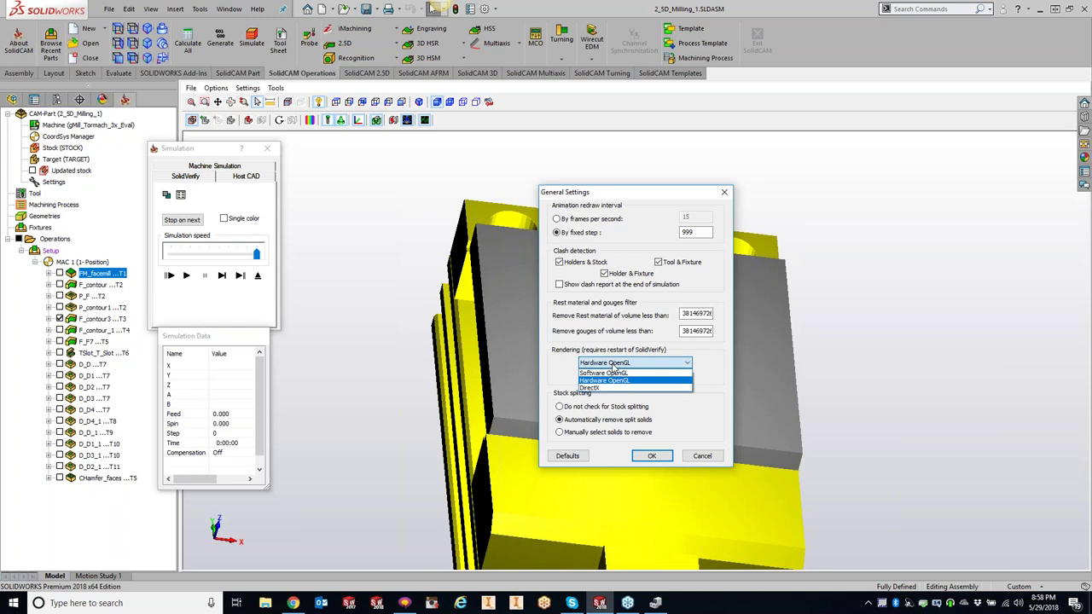
click(614, 380)
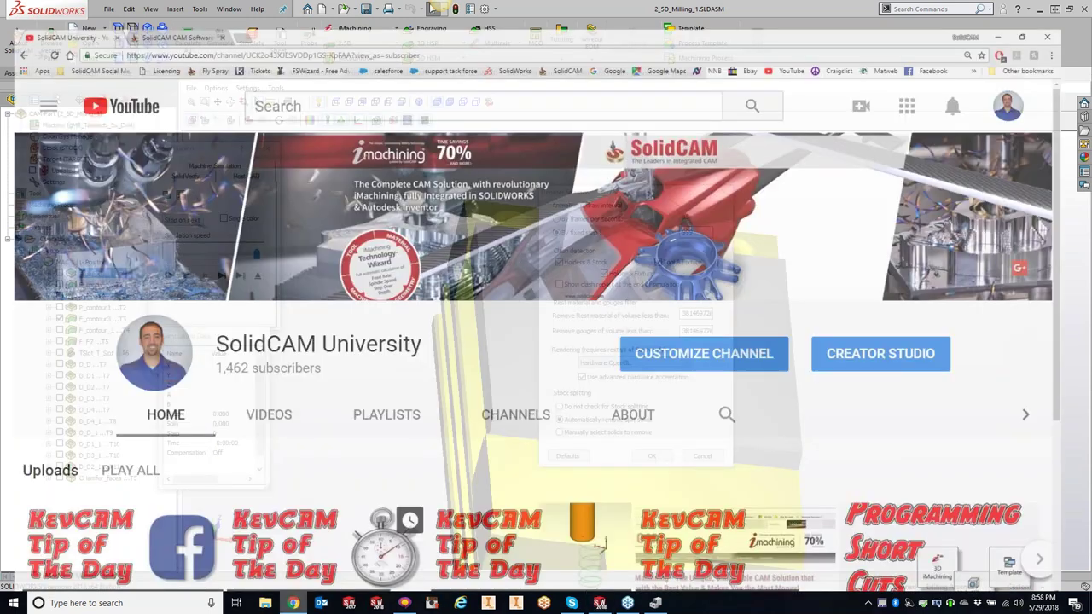
Switch to Chrome, open solidworks.com in a new tab, and search the site for "video card".
click(240, 9)
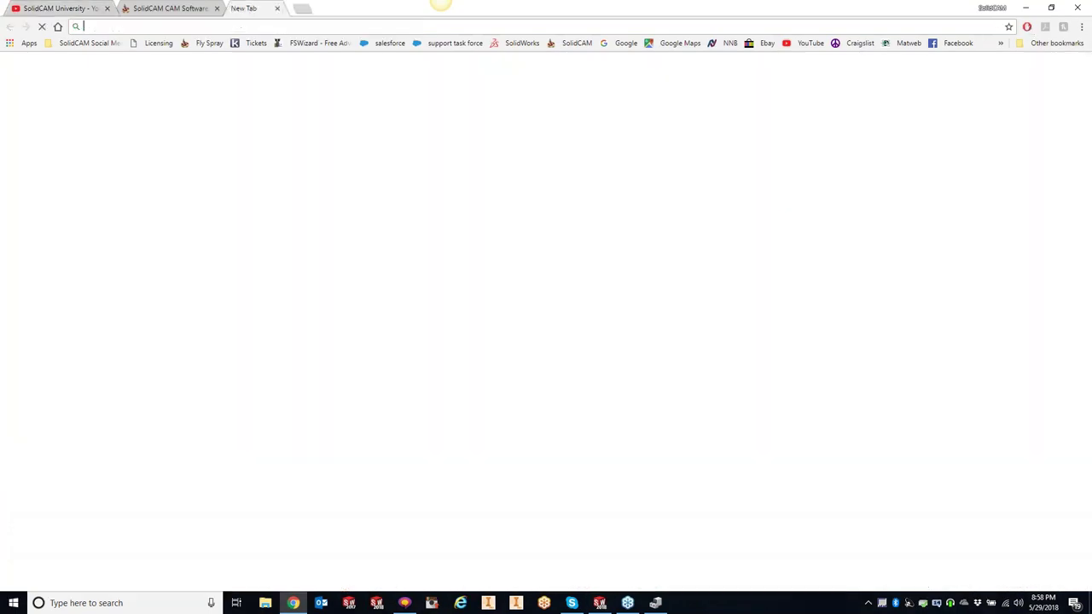
click(522, 43)
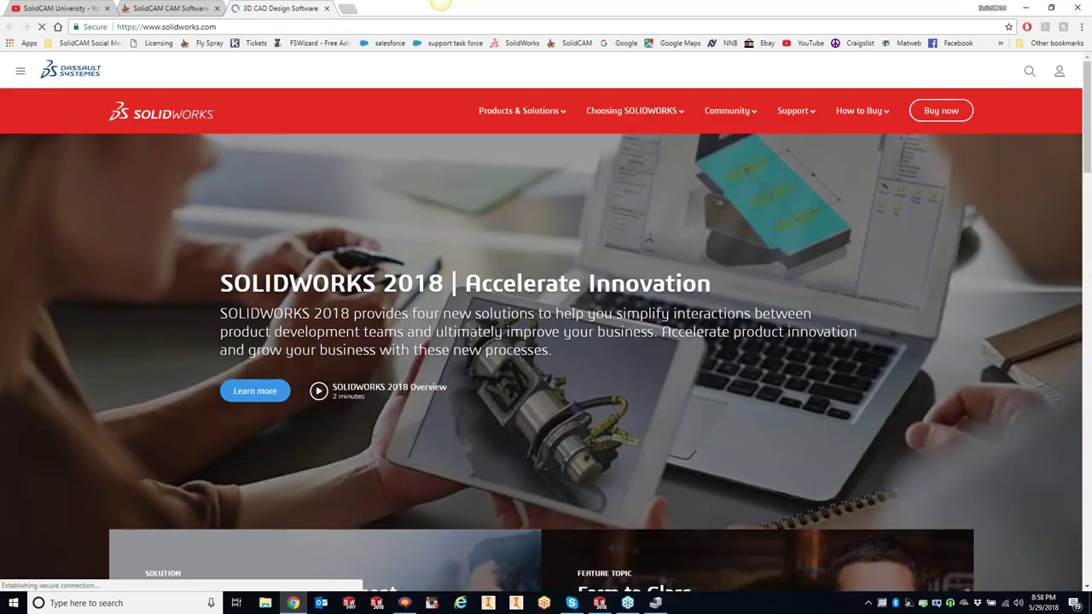
click(1029, 71)
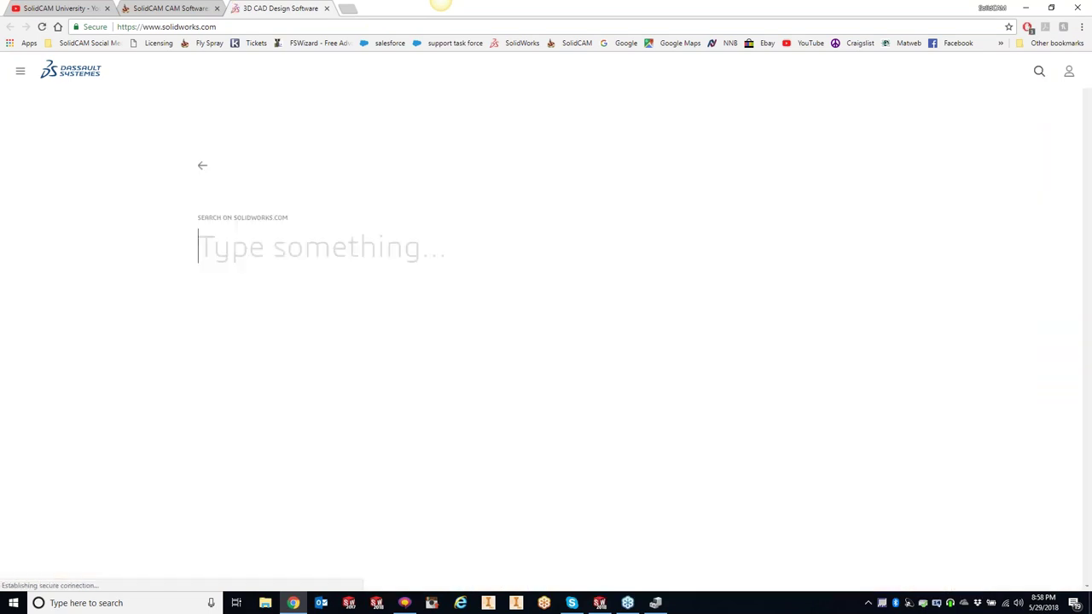
click(333, 270)
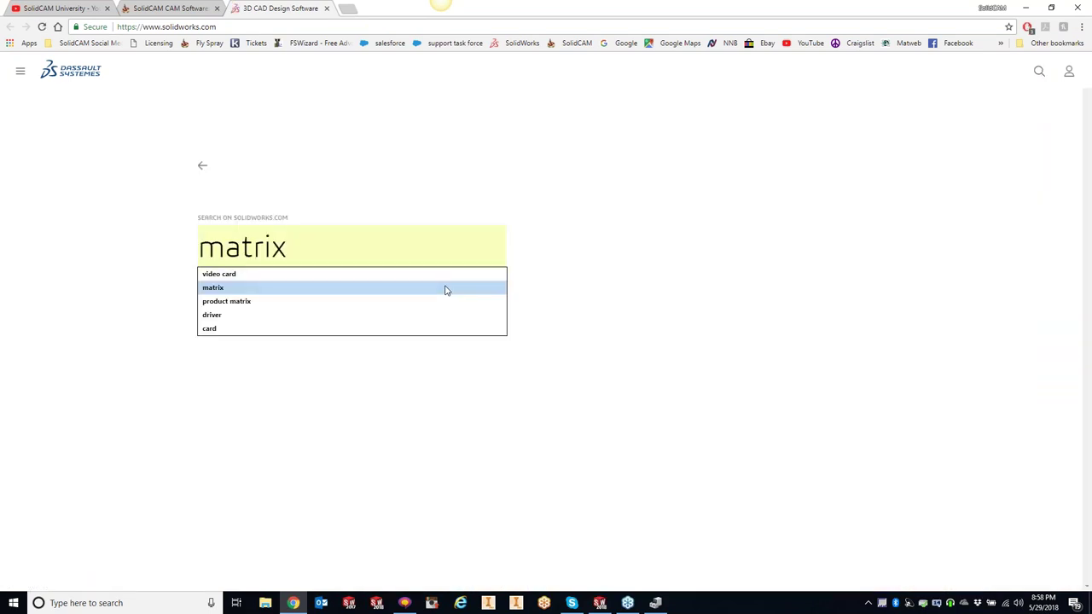
click(283, 274)
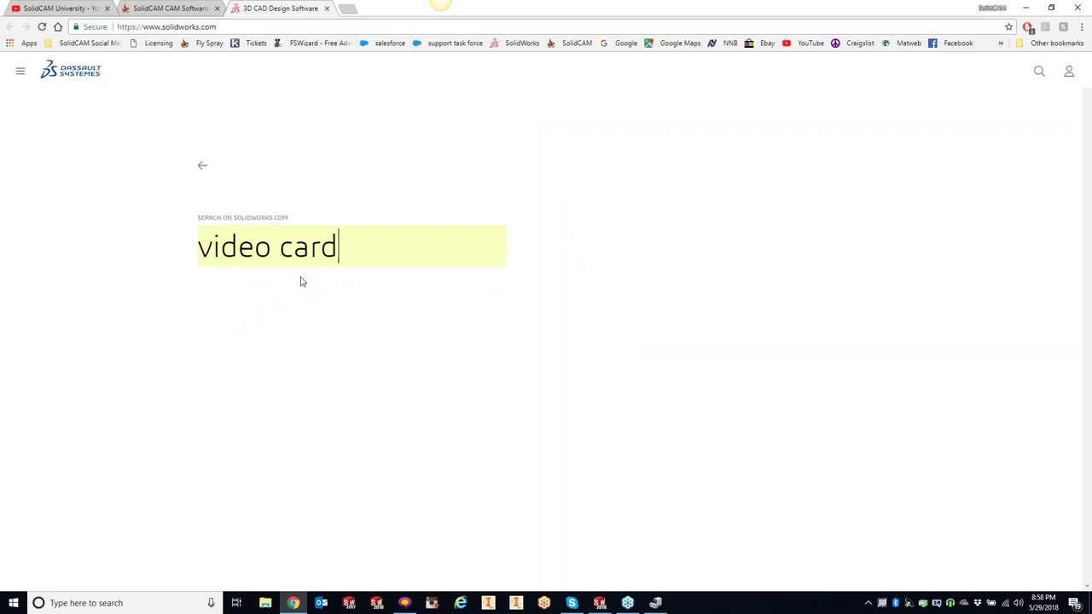
key(Return)
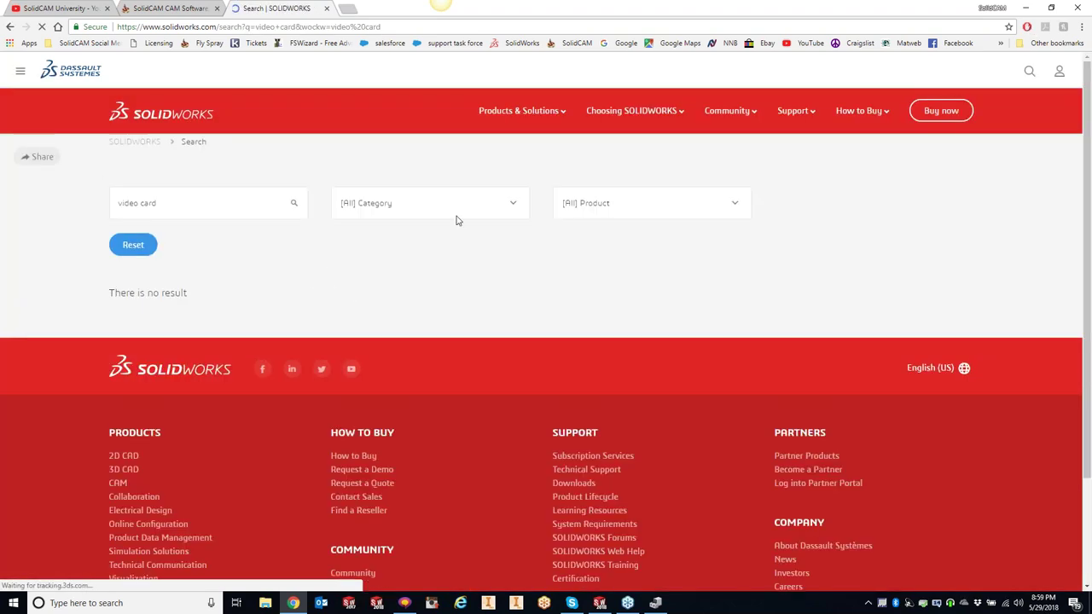
Search the SOLIDWORKS site for "driver" and "card", and open the Graphics Card Drivers page.
triple_click(259, 201)
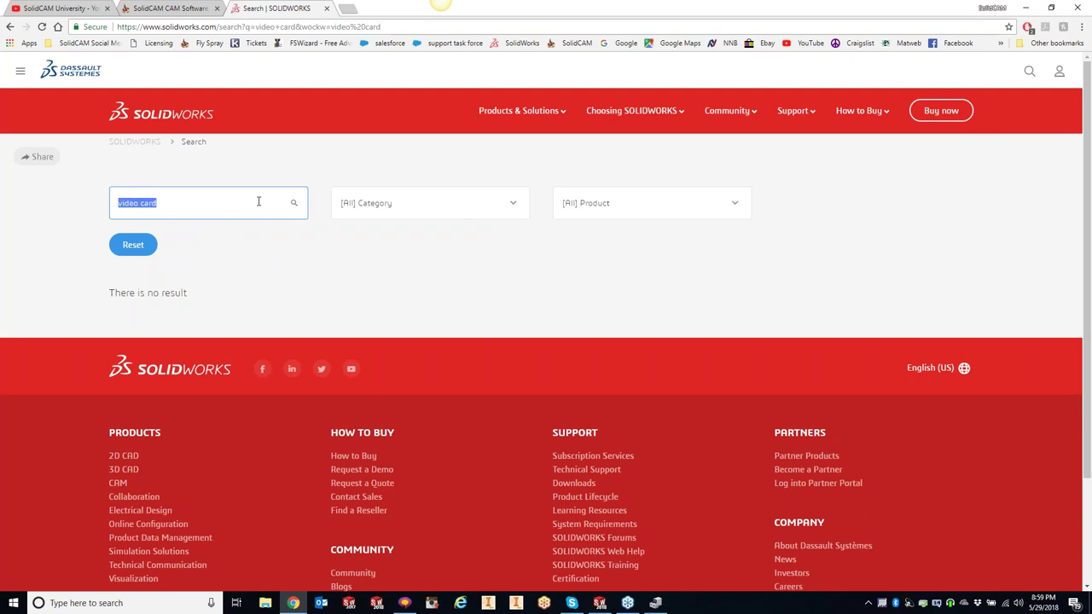
text(driver)
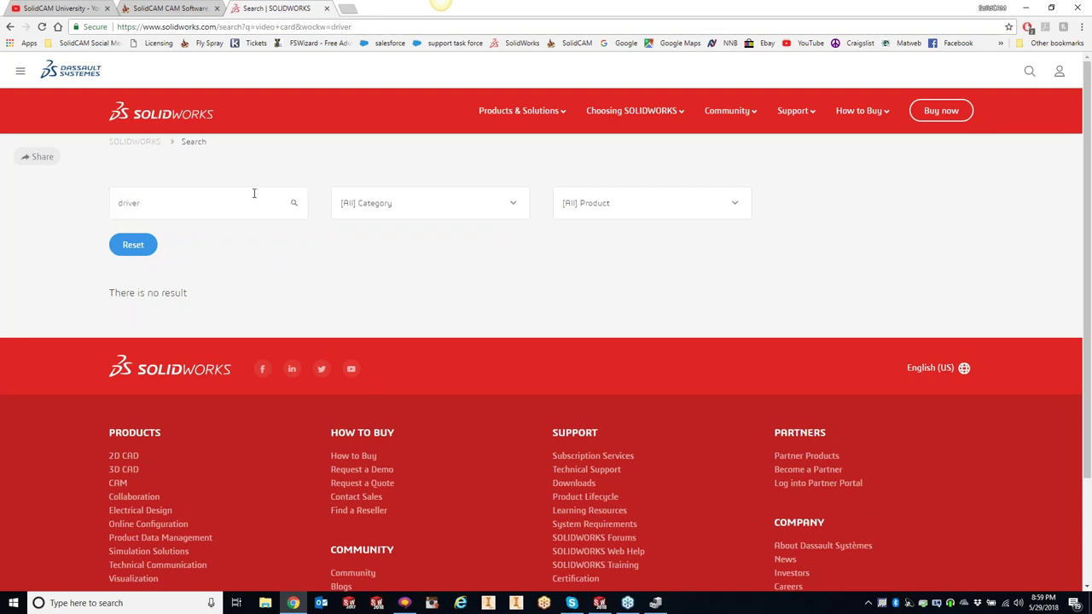
click(1030, 71)
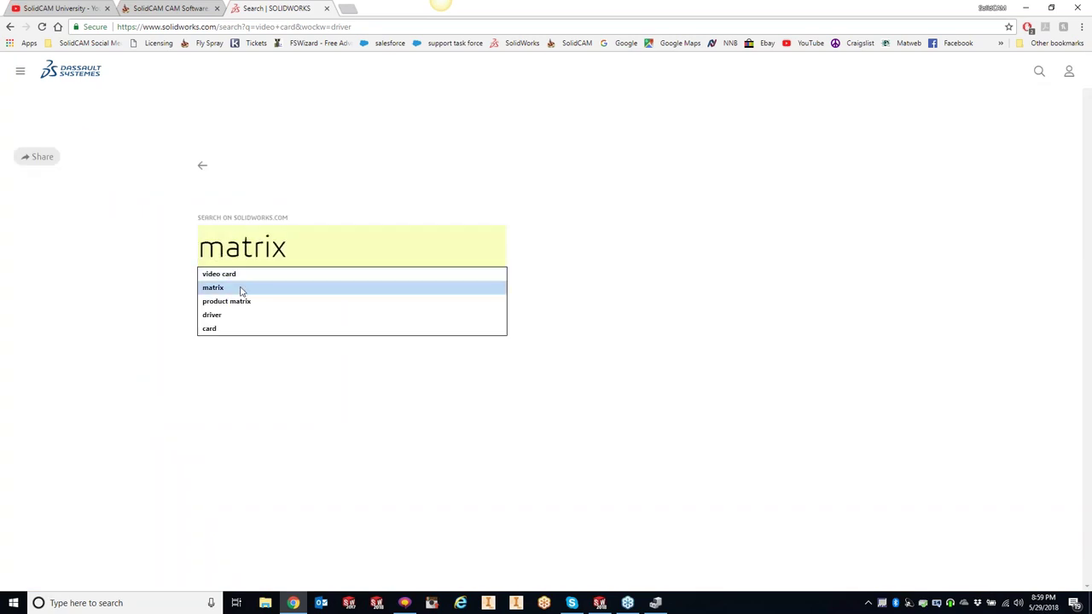
click(229, 329)
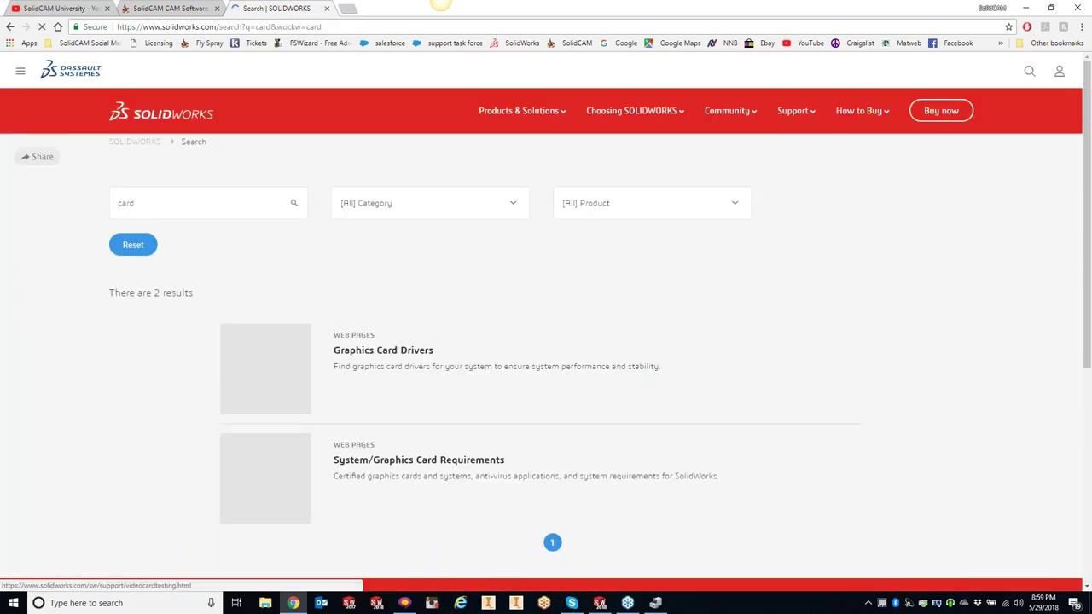
click(361, 353)
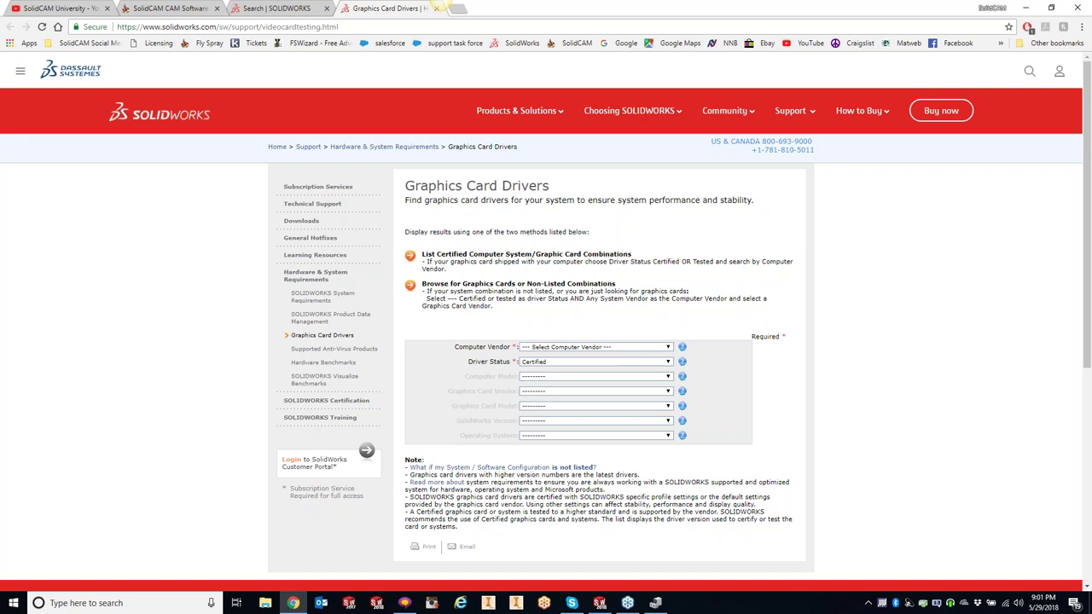
Switch back to SOLIDWORKS, change the simulation to Host CAD mode, and enable Solid Verification.
click(600, 603)
key(Escape)
click(256, 175)
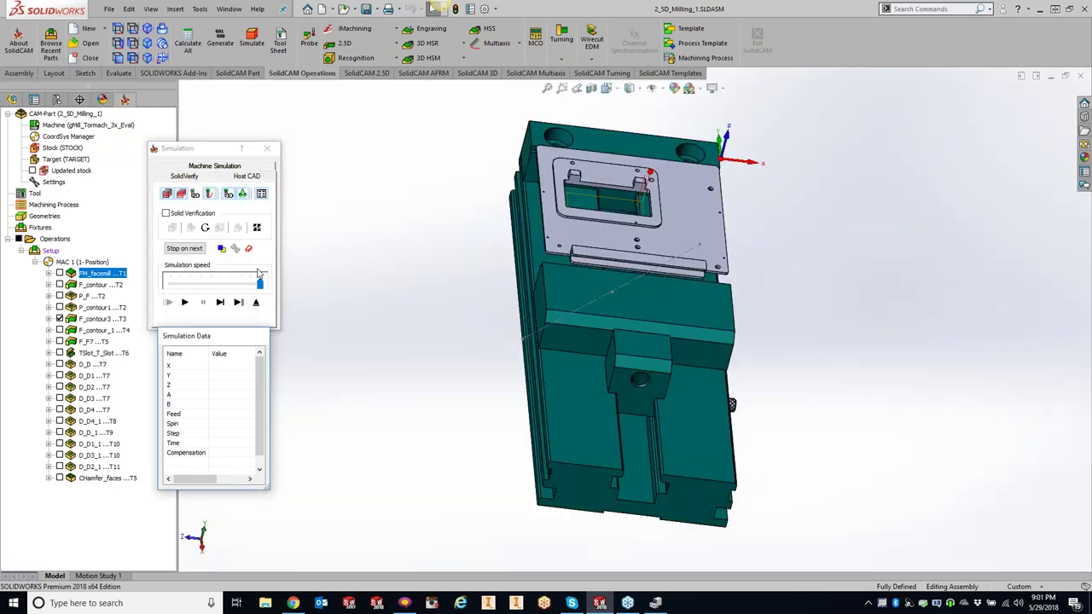
click(165, 213)
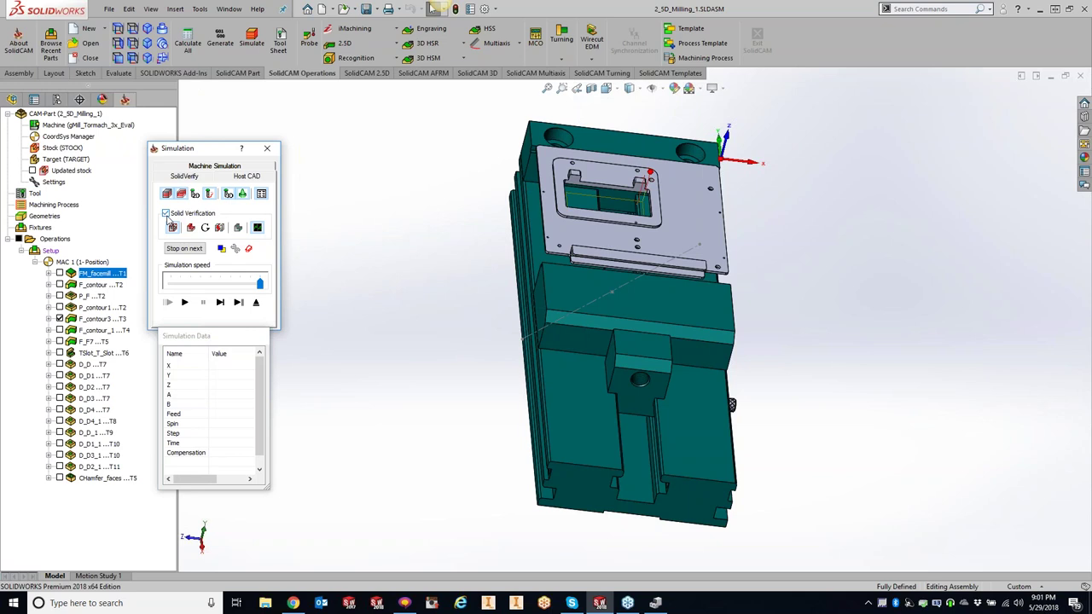
Run the Host CAD simulation and repeat it at the slowest simulation speed, declining further crash checking both times.
click(186, 303)
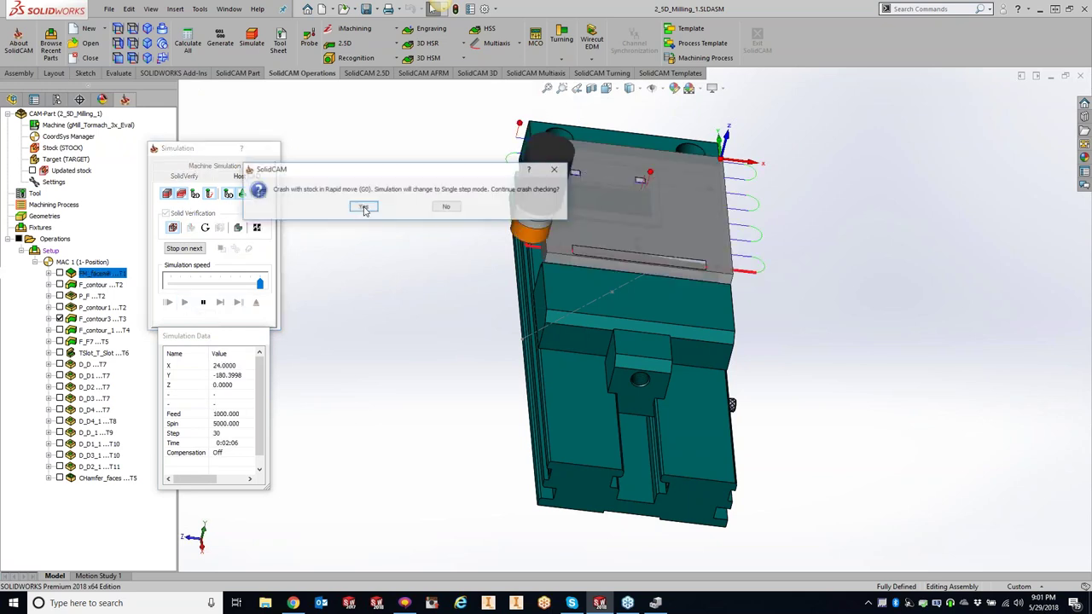
click(447, 209)
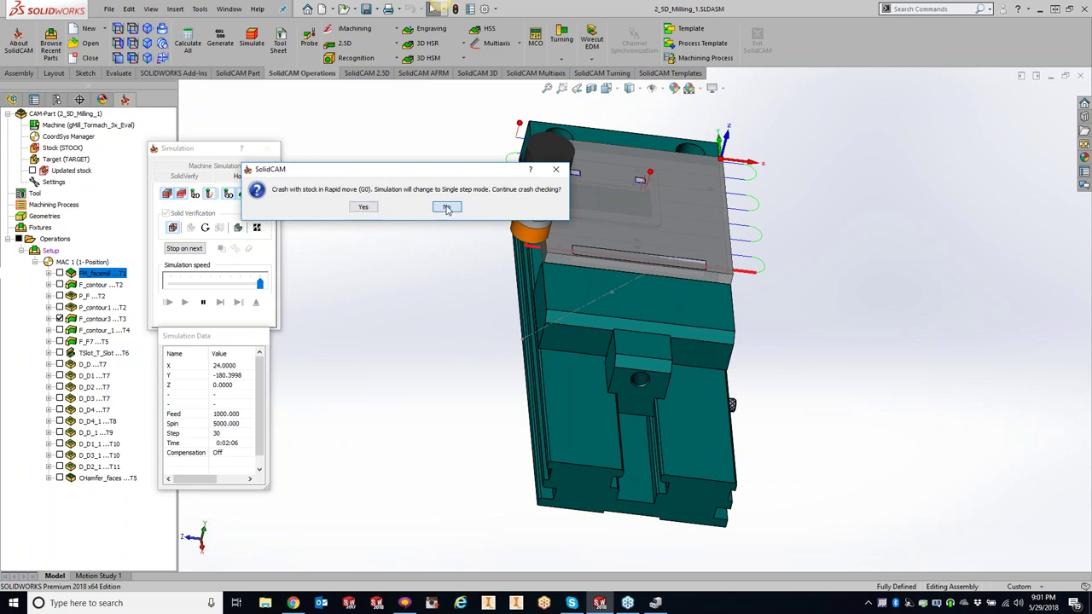
drag(257, 290, 169, 290)
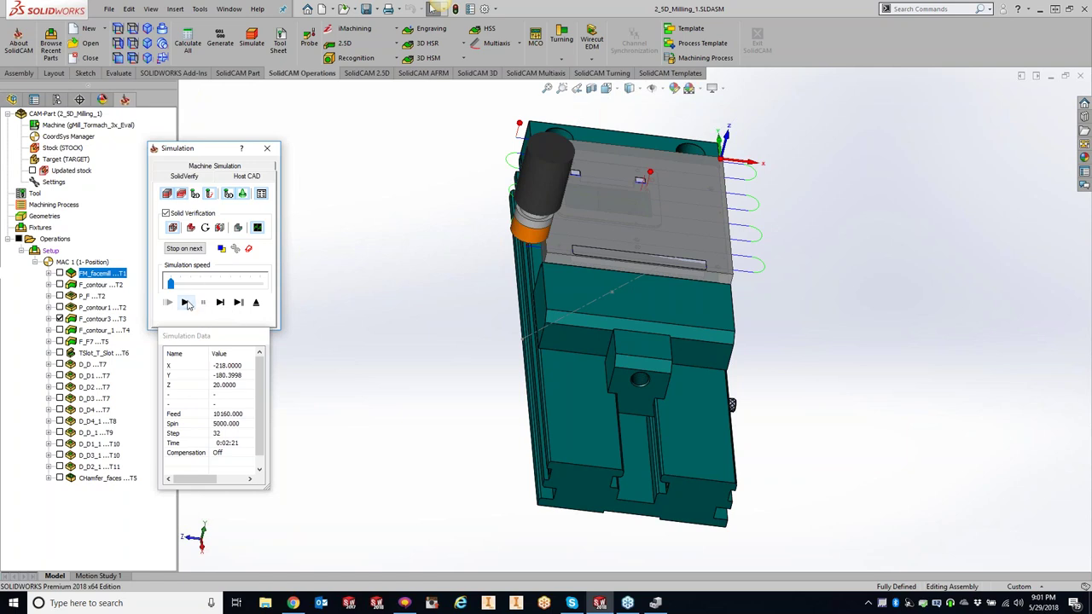
click(186, 304)
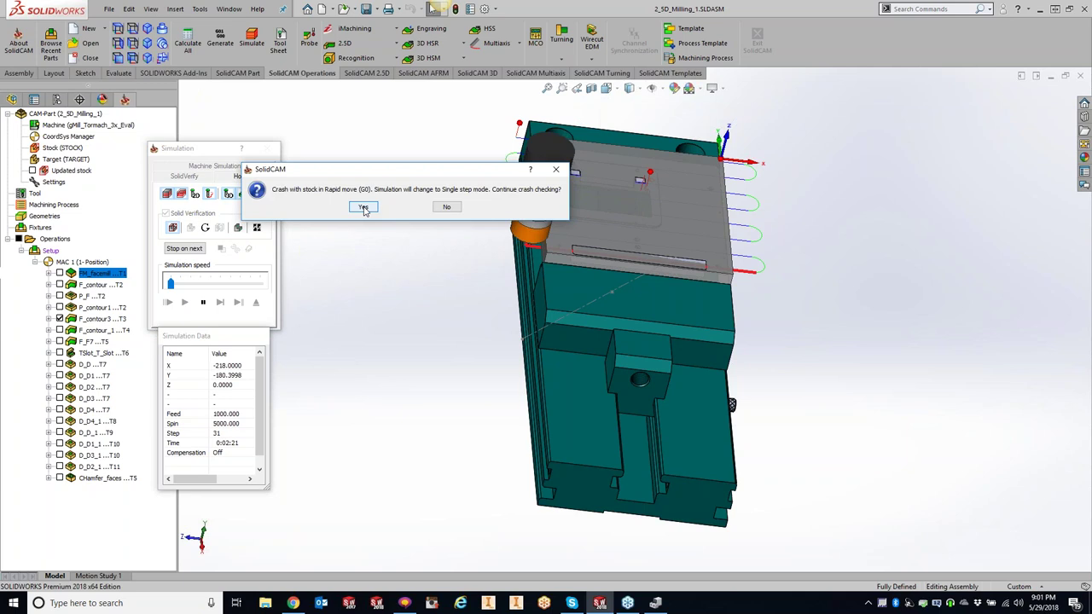
click(446, 208)
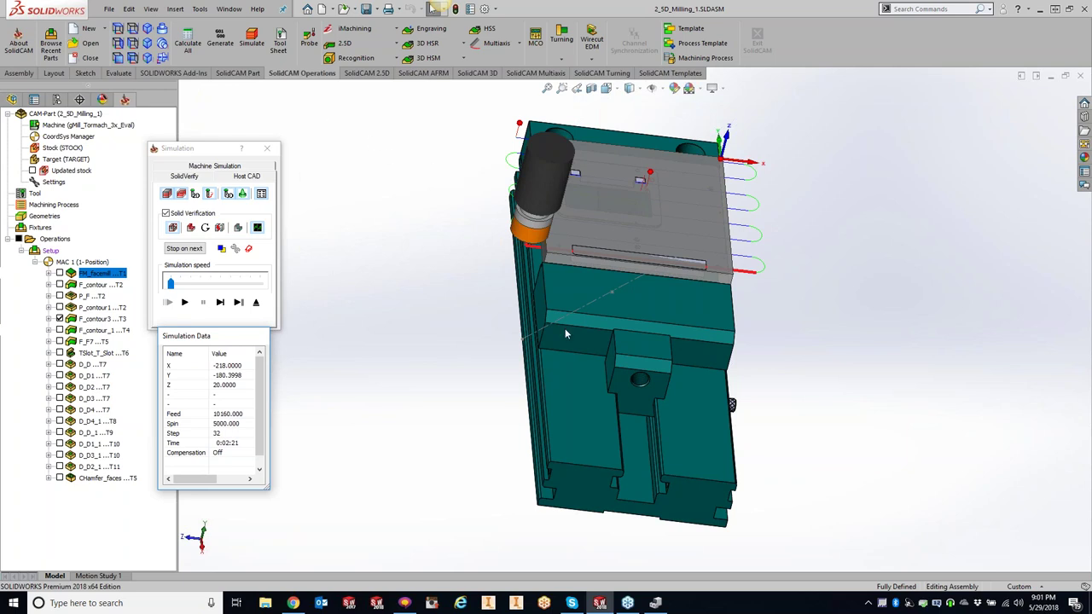
click(249, 304)
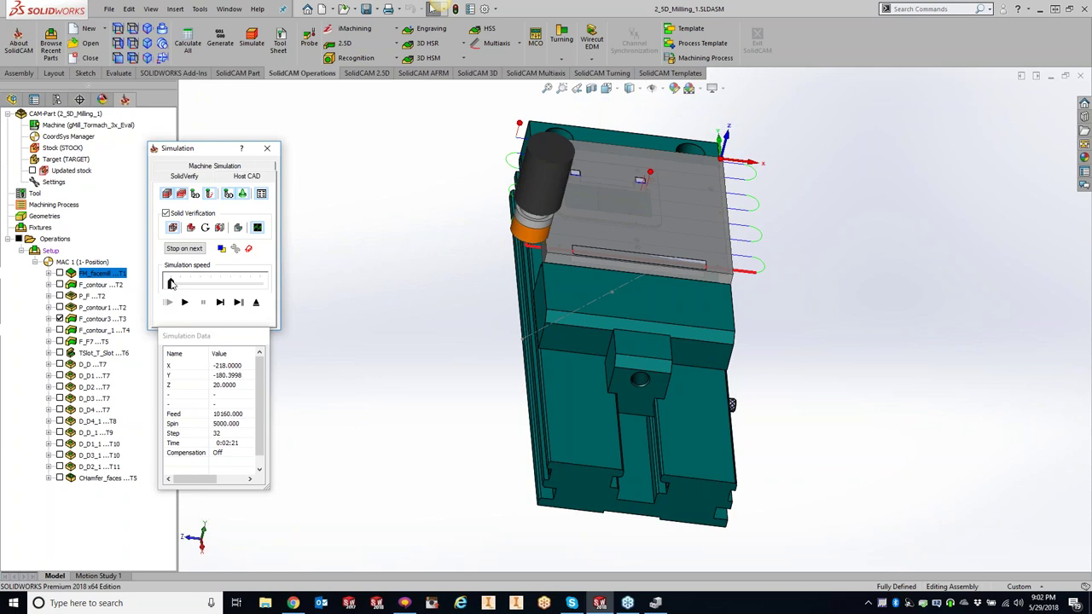
drag(170, 284, 174, 284)
click(624, 218)
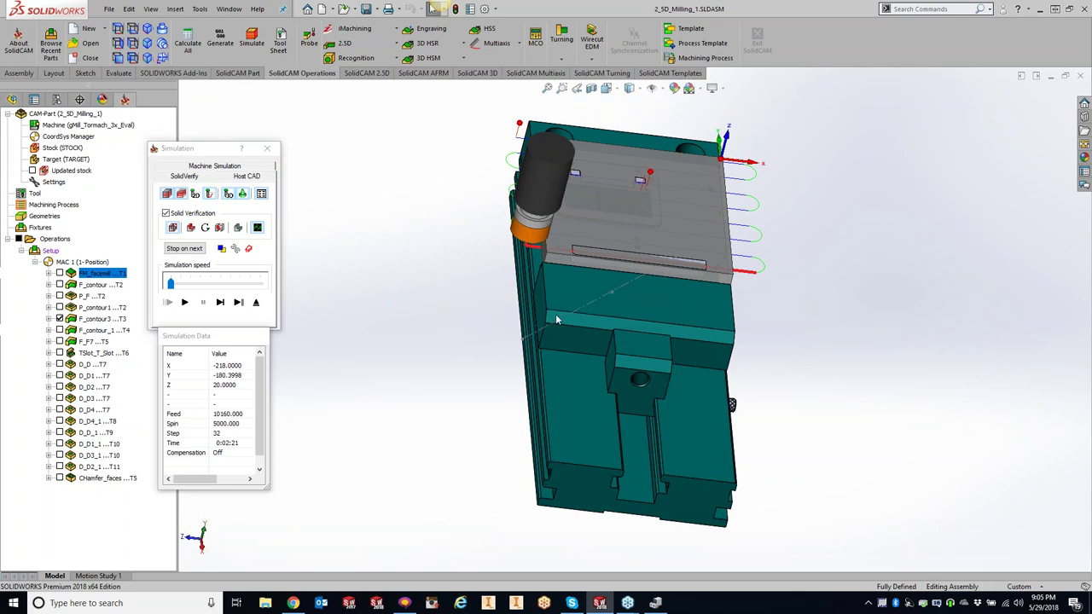